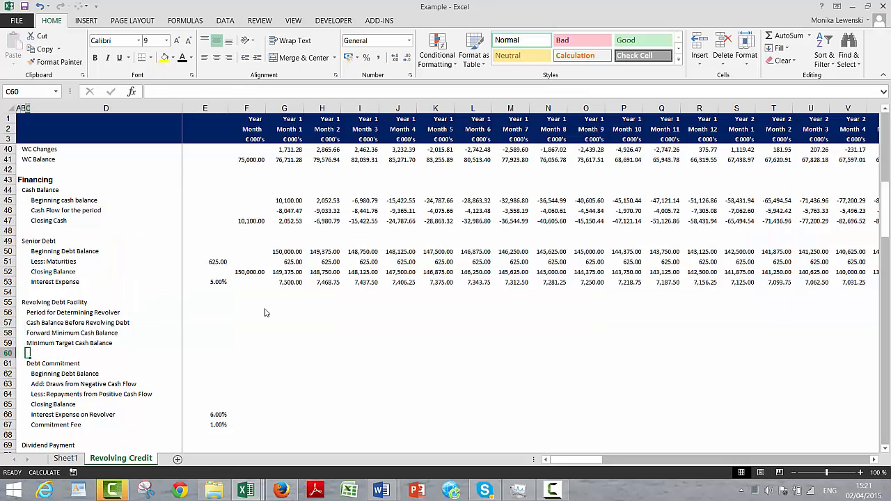
- Review the row labels of the Revolving Debt Facility and Debt Commitment blocks, from the determining period to the closing balance
key("Up")
key("Up")
key("Up")
key("Up")
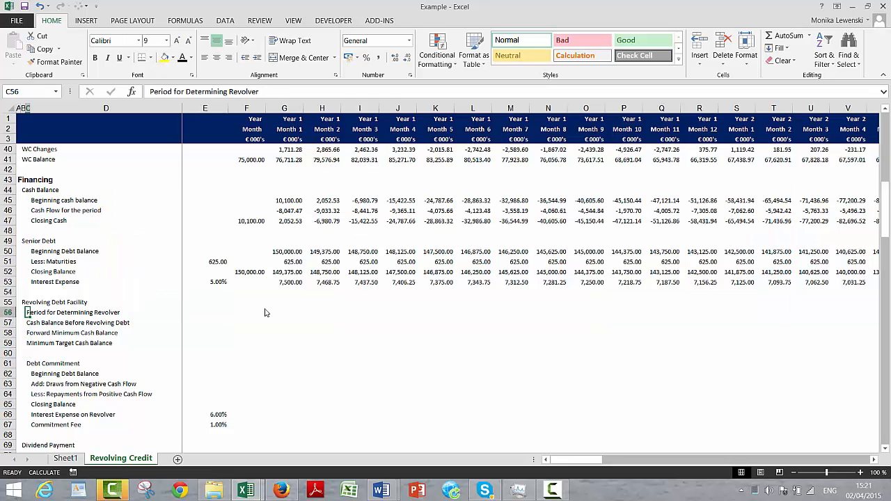
key("Down")
key("Down")
key("Down")
key("Down")
key("Down")
key("Down")
key("Down")
key("Down")
key("Down")
key("Down")
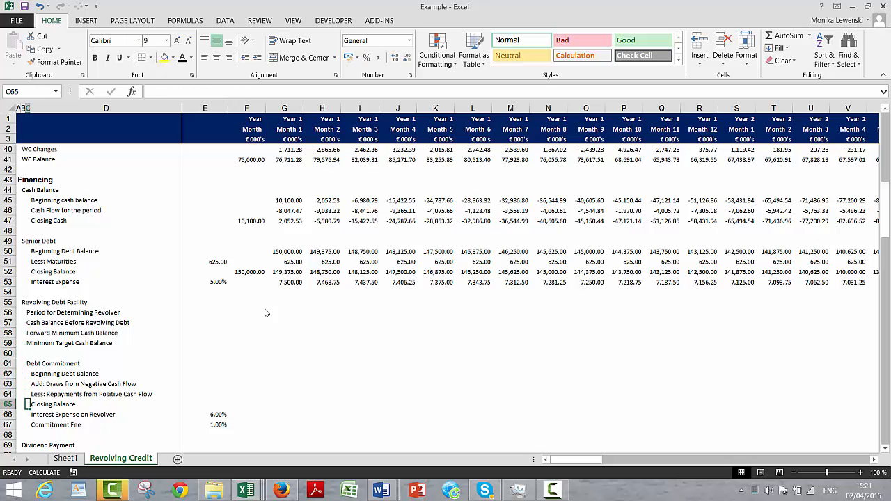
key("Right")
key("Up")
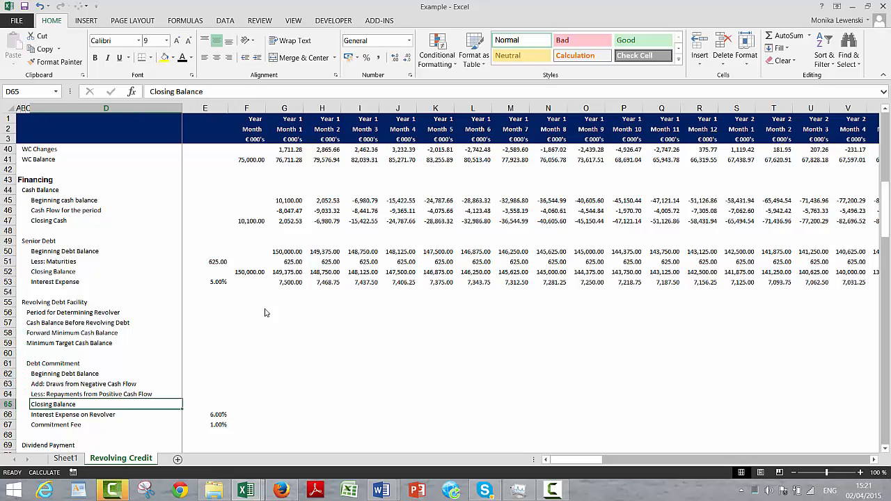
key("Up")
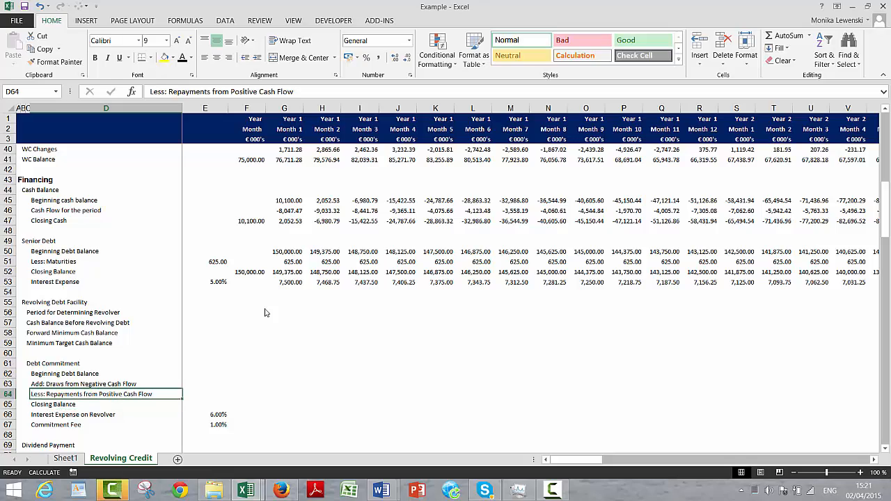
- Look through the Dividend Payment rows down to the start of the P&L Statement for Taxes
key("Down")
key("Down")
key("Down")
key("Down")
key("Down")
key("Down")
key("Down")
key("Down")
key("Down")
key("Down")
key("Down")
key("Down")
key("Down")
key("Down")
key("Down")
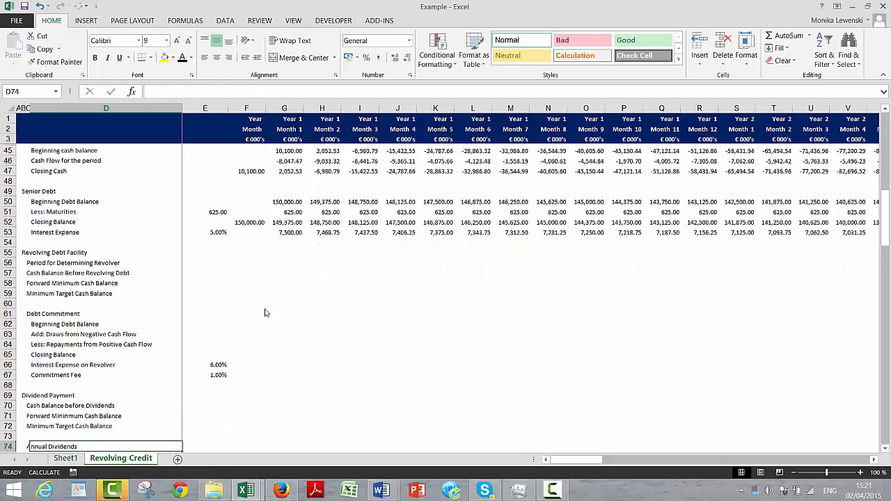
key("Down")
key("Down")
- Review the Financing section from Cash Balance through Senior Debt to the Period for Determining Revolver row
key("Up")
key("Up")
key("Up")
key("Up")
key("Up")
key("Up")
key("Up")
key("Up")
key("Up")
key("Up")
key("Up")
key("Up")
key("Up")
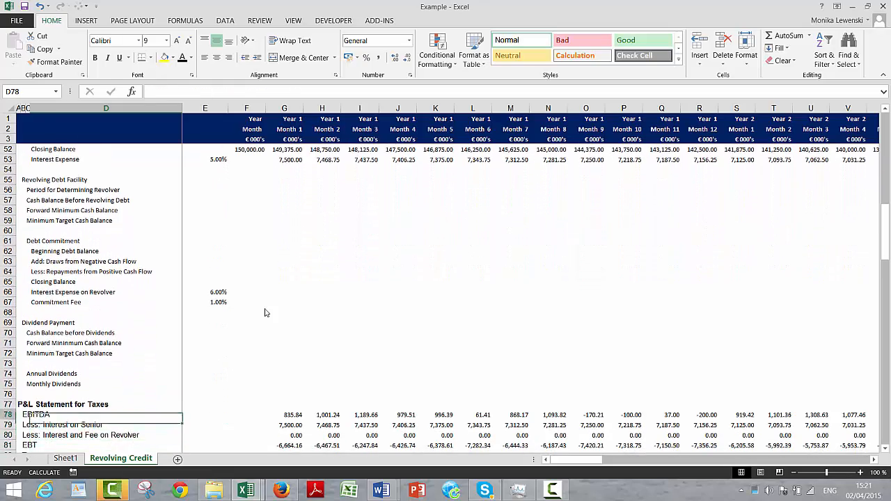
key("Up")
key("Up")
key("Up")
key("Up")
key("Up")
key("Up")
key("Up")
key("Up")
key("Up")
key("Up")
key("Up")
key("Up")
key("Up")
key("Up")
key("Up")
key("Up")
key("Up")
key("Up")
key("Up")
key("Up")
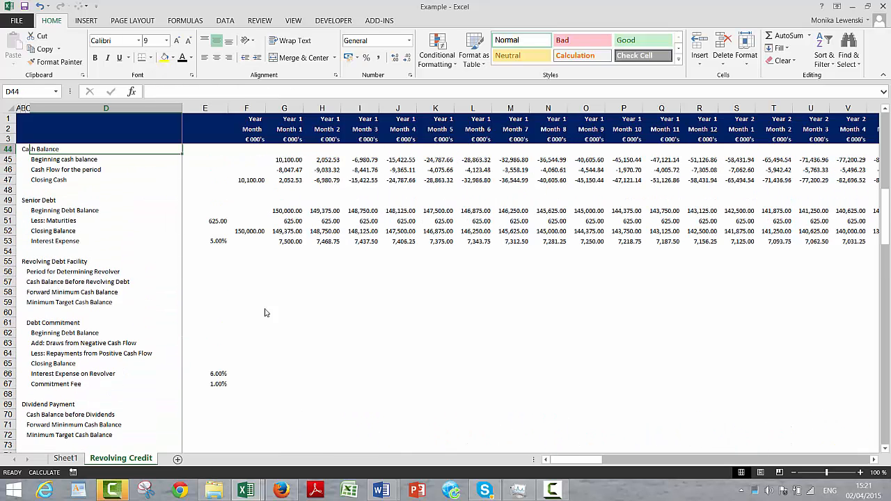
key("Down")
key("Down")
key("Down")
key("Down")
key("Down")
key("Down")
key("Down")
key("Down")
key("Down")
key("Down")
key("Down")
key("Down")
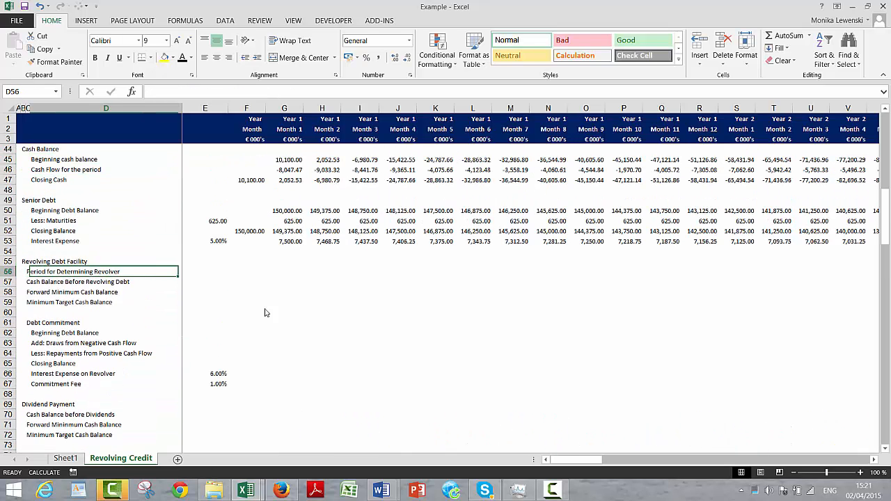
- Examine the Closing Cash row month by month from Year 1 Month 1 to Year 1 Month 12
key("Right")
key("Right")
key("Right")
key("Up")
key("Up")
key("Up")
key("Up")
key("Up")
key("Up")
key("Up")
key("Up")
key("Up")
key("Up")
key("Up")
key("Up")
key("Up")
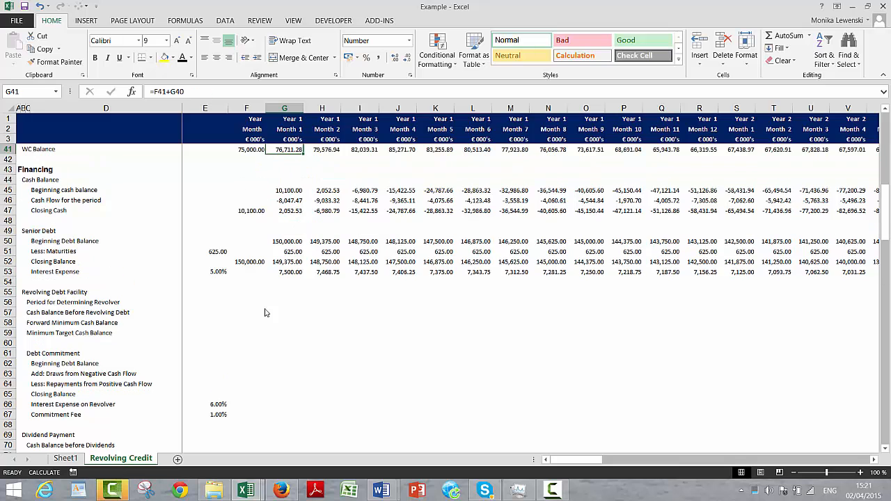
key("Down")
key("Down")
key("Down")
key("Down")
key("Down")
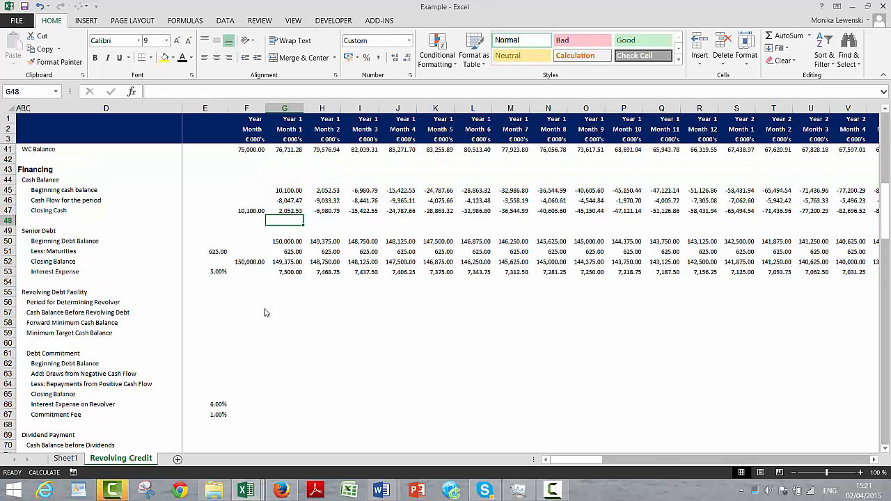
key("Up")
key("Right")
key("Right")
key("Right")
key("Right")
key("Right")
key("Right")
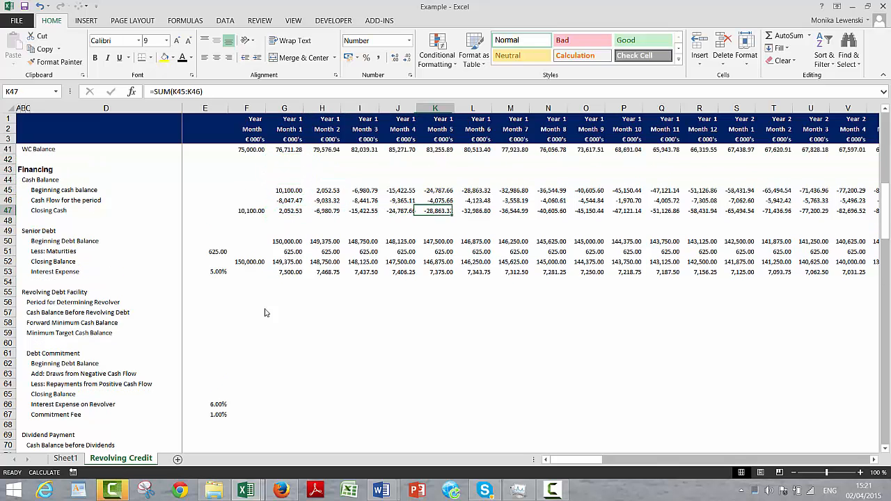
key("Right")
key("Right")
key("Right")
key("Right")
key("Right")
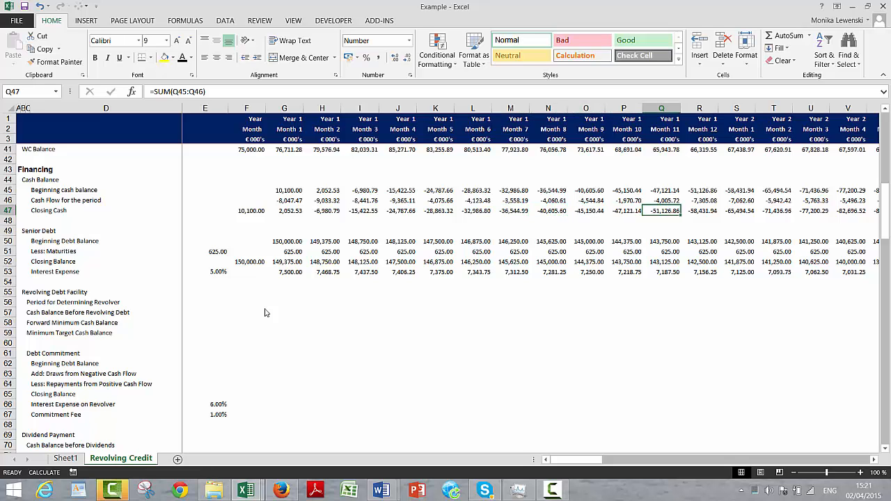
key("Left")
key("Left")
key("Right")
key("Right")
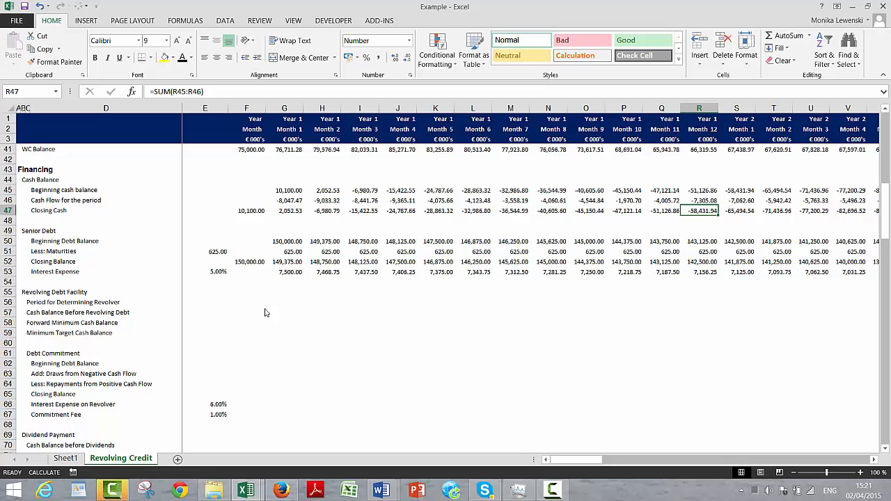
- Link the Minimum Target Cash Balance in E59 to the Minimum Cash Balance assumption with =F34
key("Up")
key("Down")
key("Down")
key("Down")
key("Down")
key("Down")
key("Down")
key("Down")
key("Down")
key("Down")
key("Down")
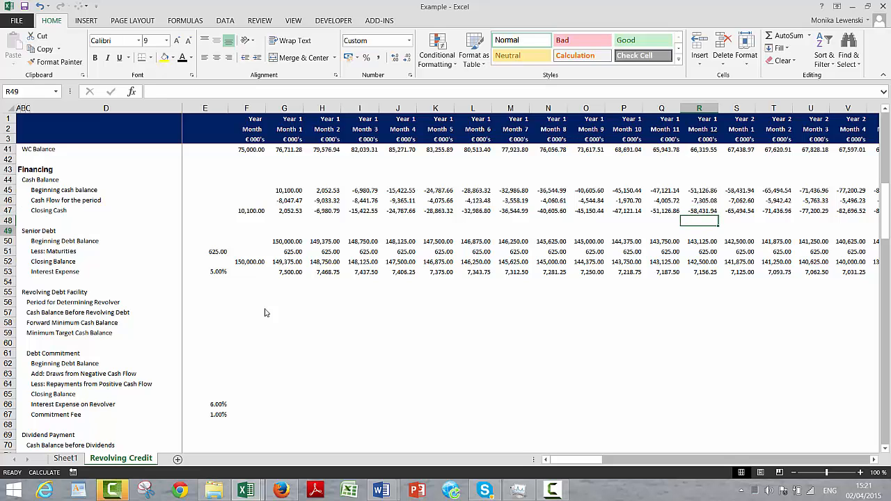
key("Left")
key("Left")
key("Left")
key("Left")
key("Left")
key("Left")
key("Left")
key("Left")
key("Left")
key("Left")
key("Left")
key("Left")
key("Down")
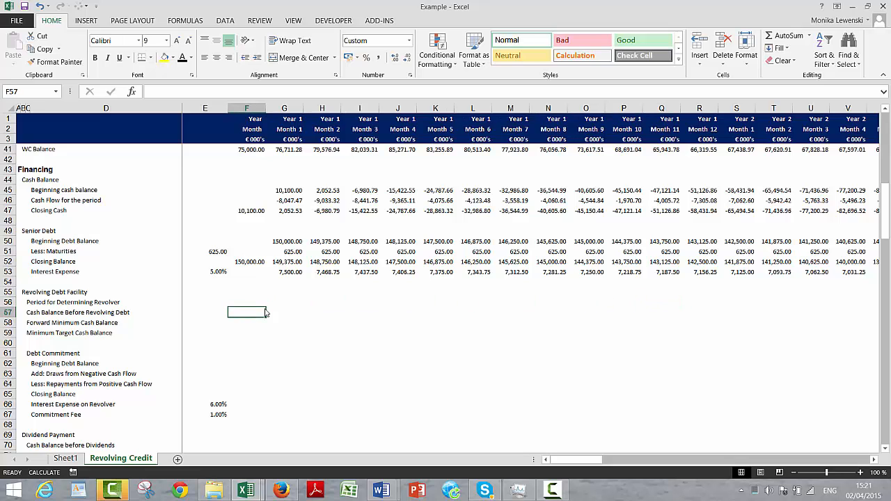
key("Down")
key("Left")
key("Left")
key("Down")
key("Right")
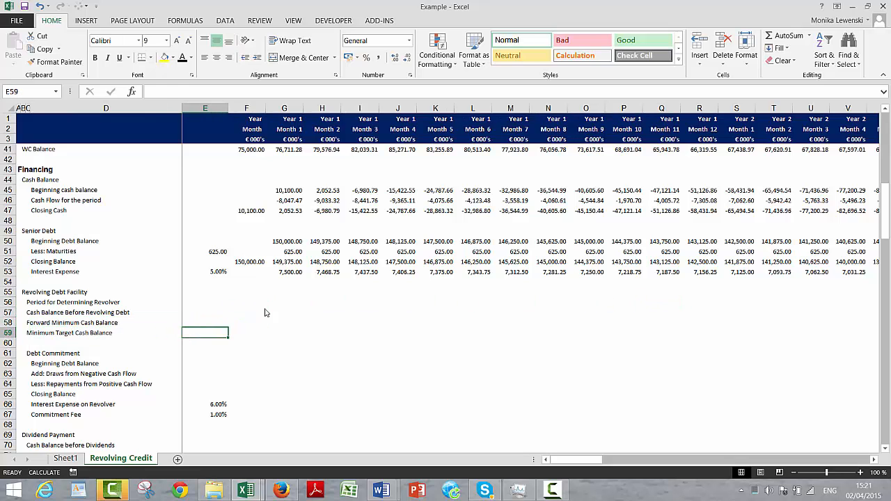
type("=")
key("Up")
key("Up")
key("Up")
key("Up")
key("Up")
key("Up")
key("Up")
key("Up")
key("Up")
key("Up")
key("Up")
key("Up")
key("Up")
key("Up")
key("Up")
key("Up")
key("Up")
key("Up")
key("Up")
key("Up")
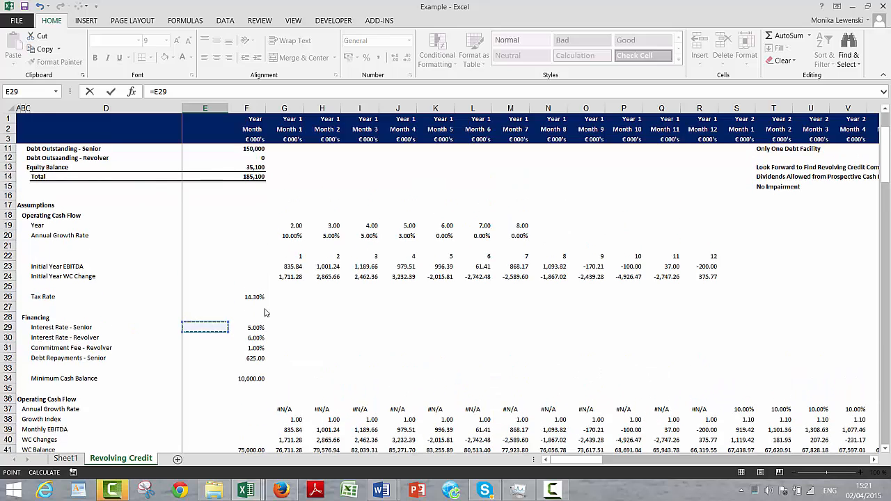
key("Down")
key("Down")
key("Down")
key("Down")
key("Right")
key("Return")
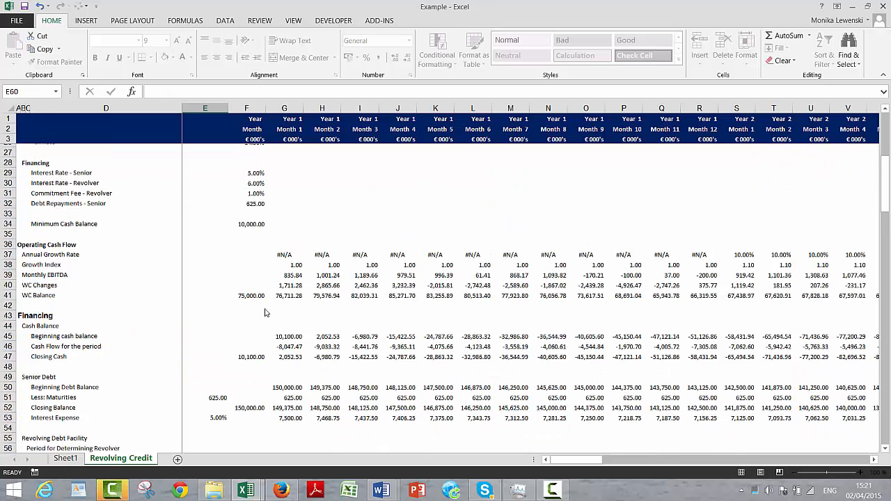
- Enter =G2=1 in G56 of the Period for Determining Revolver row and fill it across all monthly columns
key("Up")
key("Up")
key("Up")
key("Up")
key("Right")
key("Right")
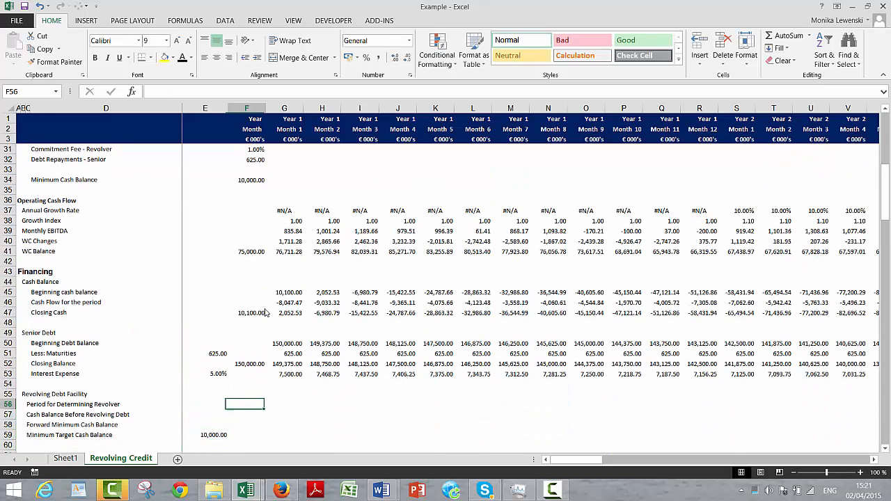
type("=")
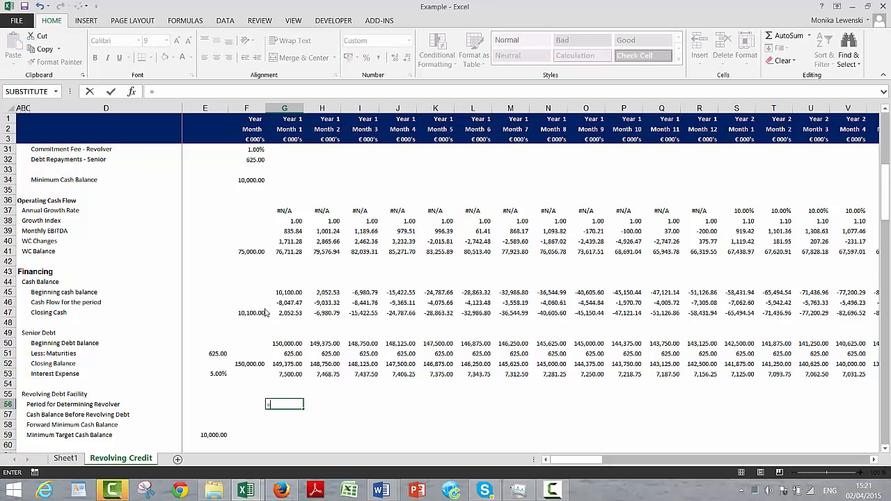
left_click(290, 129)
type("=1")
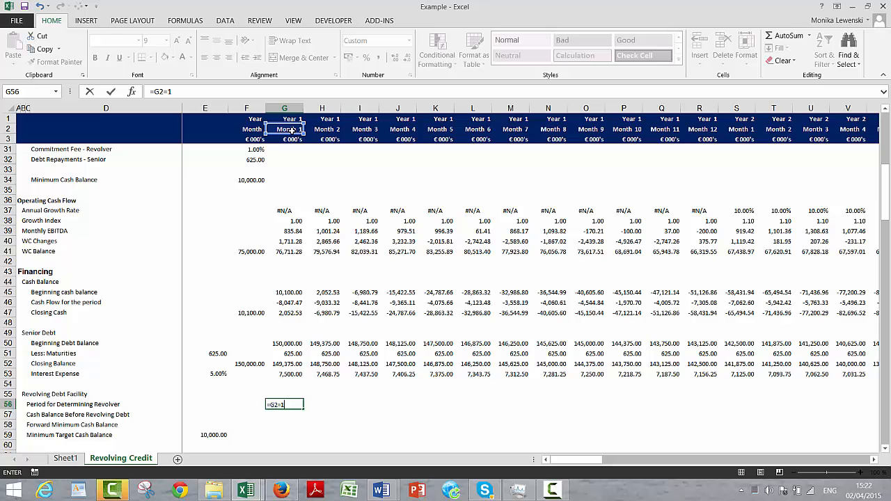
key("ctrl+Return")
key("ctrl+shift+Right")
key("ctrl+r")
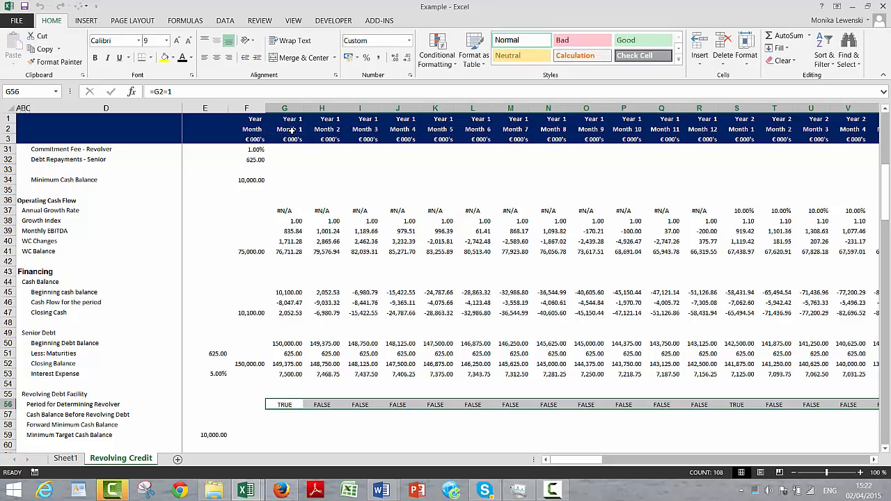
- Enter =IF(G56;G45+G96) in G57 to calculate Cash Balance Before Revolving Debt from beginning cash plus cash flow before revolver draws/repayments
key("Down")
key("Left")
key("Left")
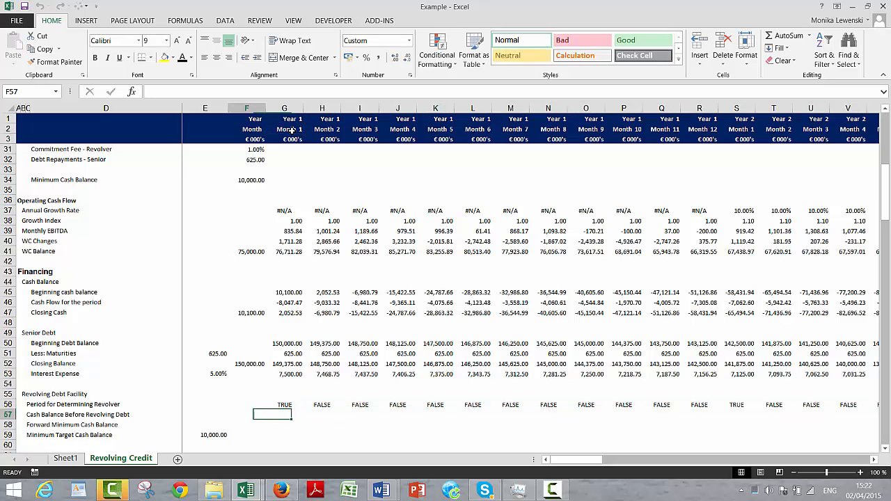
key("Right")
key("Right")
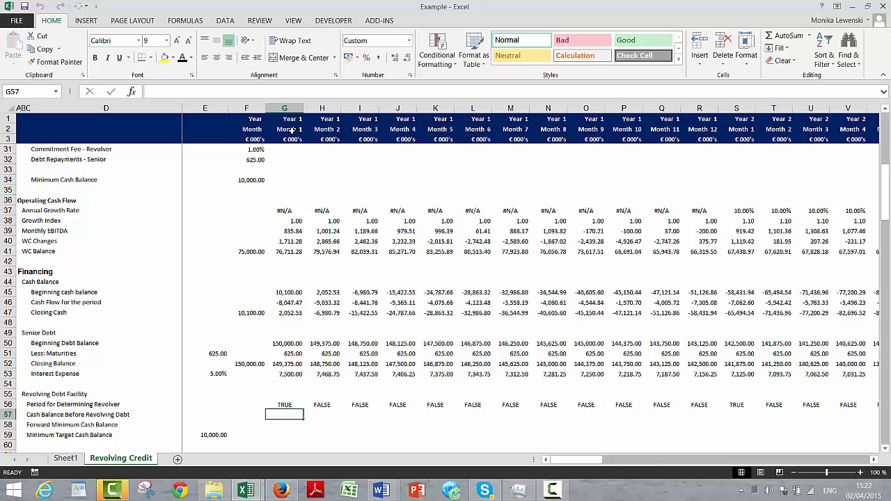
left_click(703, 313)
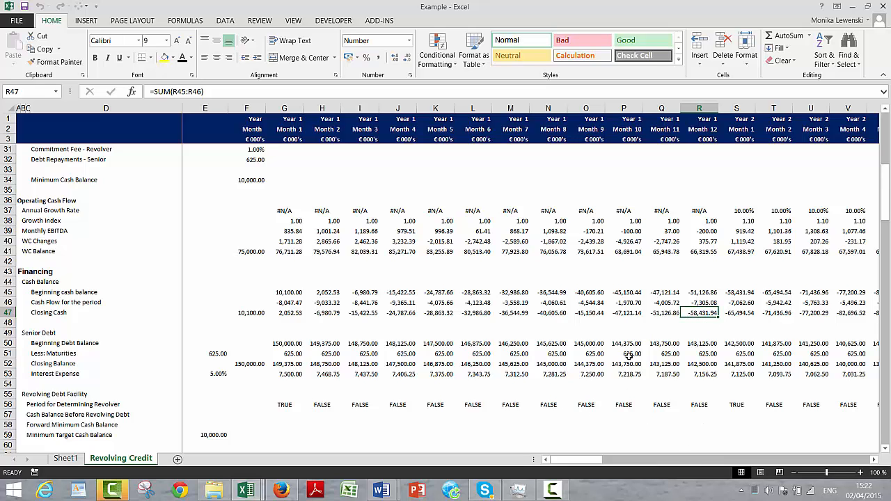
left_click(281, 416)
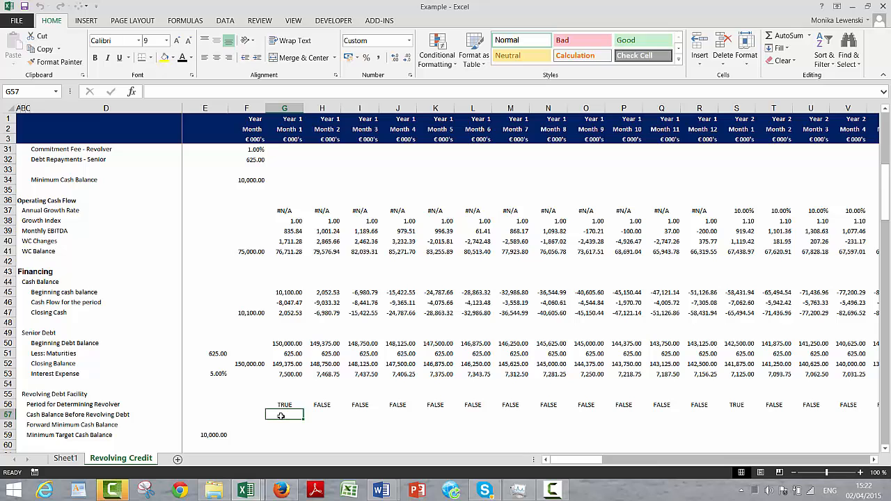
type("=if(")
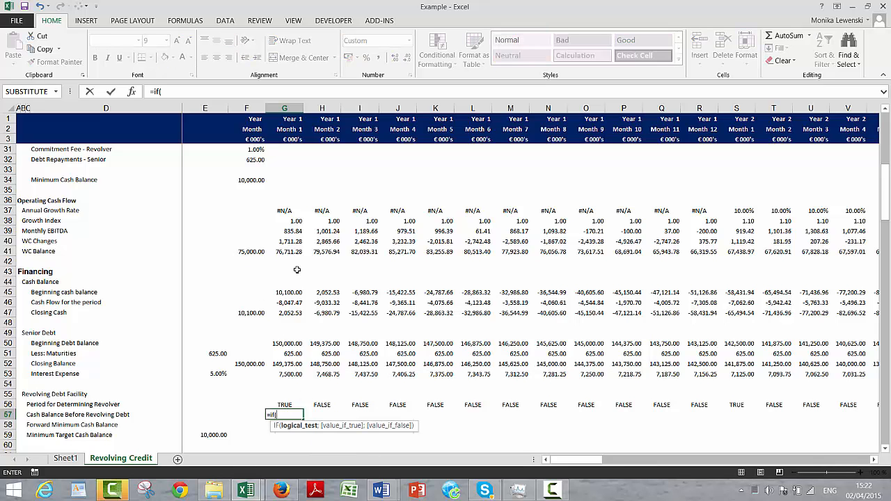
left_click(279, 404)
type(";")
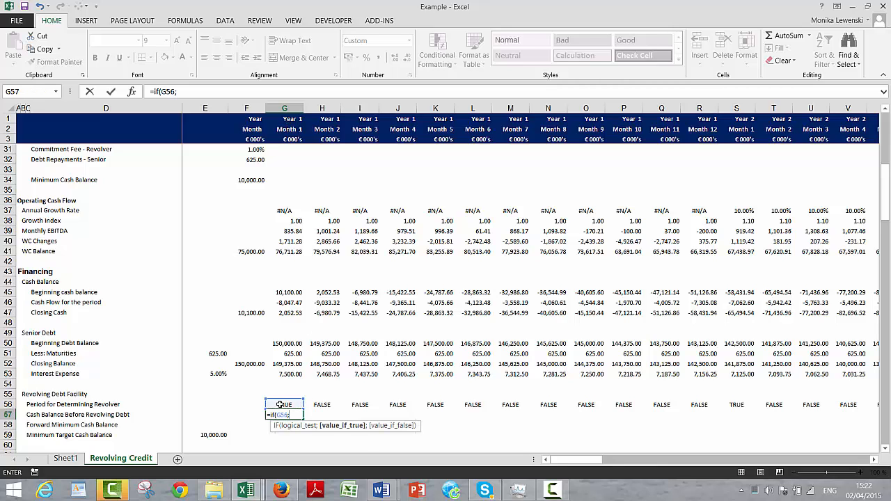
left_click(285, 300)
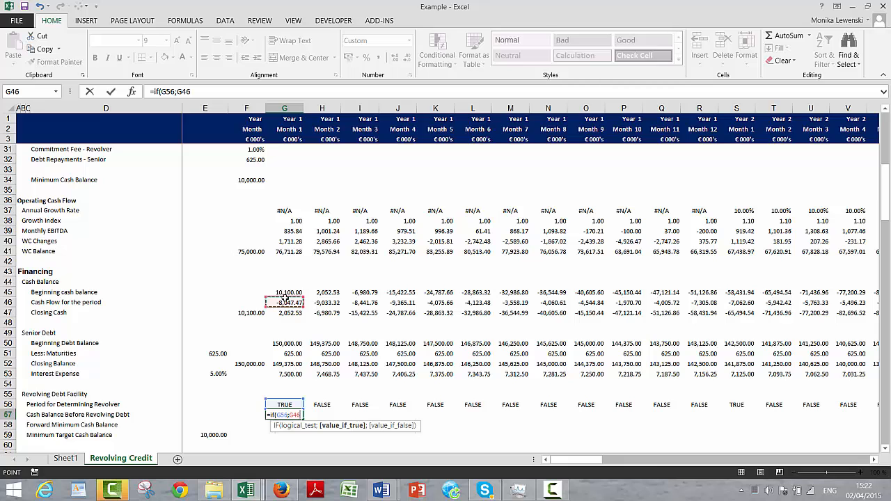
left_click(285, 295)
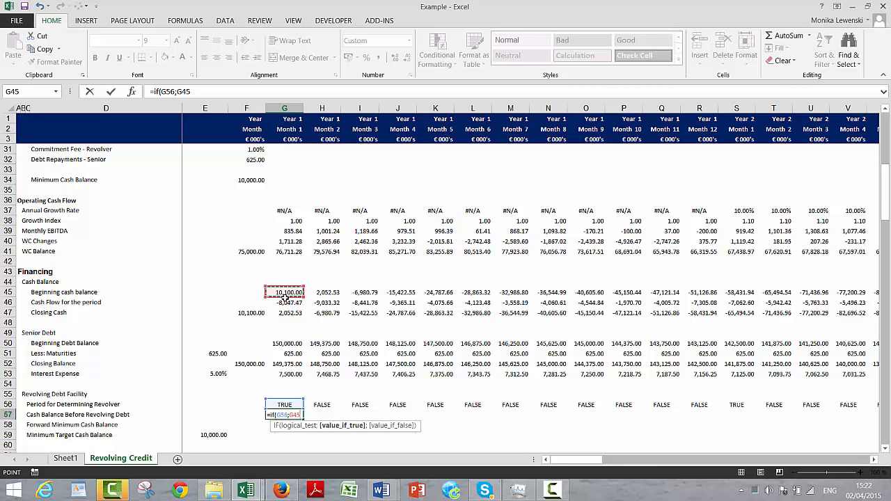
type("+")
key("Down")
key("Down")
key("Down")
key("Down")
key("Down")
key("Down")
key("Down")
key("Down")
key("Down")
key("Down")
key("Down")
key("Down")
key("Down")
key("Down")
key("Down")
key("Down")
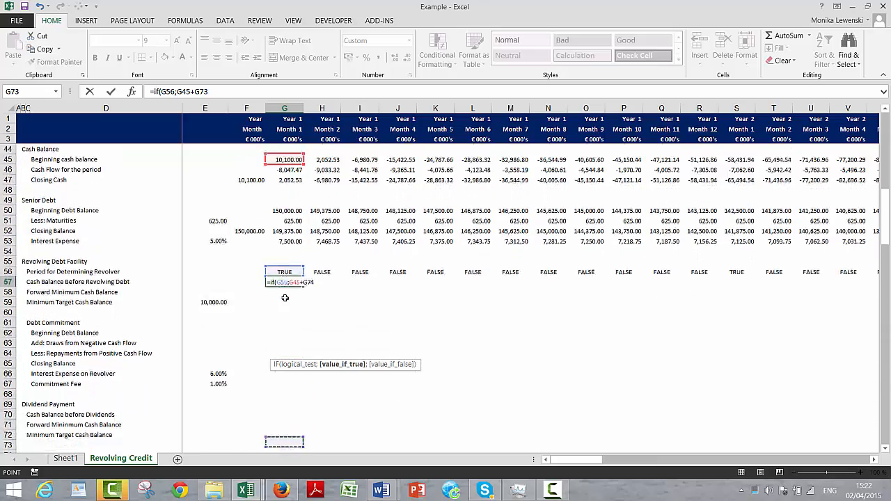
key("Down")
key("Down")
key("Down")
key("Down")
key("Down")
key("Down")
key("Down")
key("Down")
key("Down")
key("Down")
key("Down")
key("Down")
key("Down")
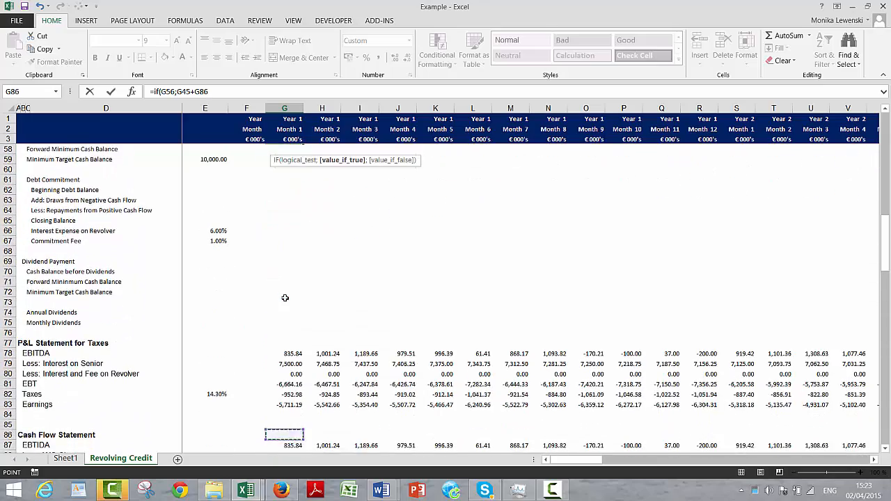
key("Down")
key("Down")
key("Down")
key("Down")
key("Down")
key("Down")
key("Down")
key("Down")
key("Down")
key("Down")
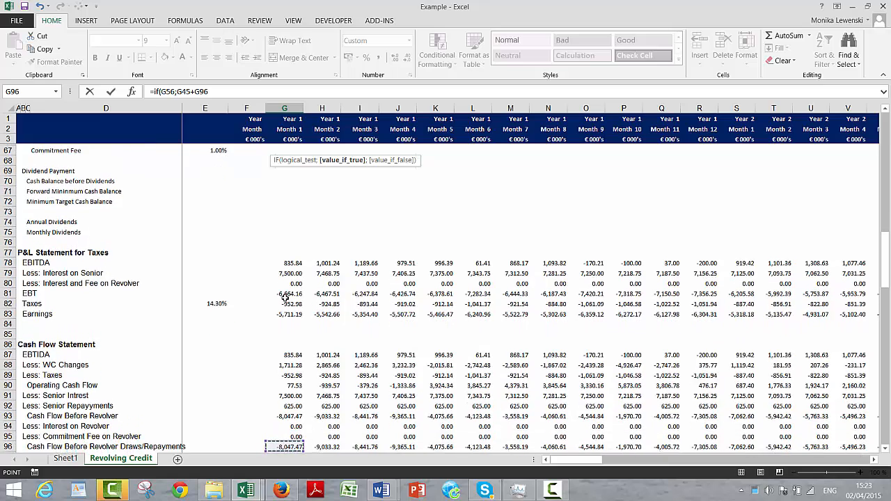
key("Down")
key("Up")
key("Up")
key("Up")
key("Up")
key("Up")
key("Up")
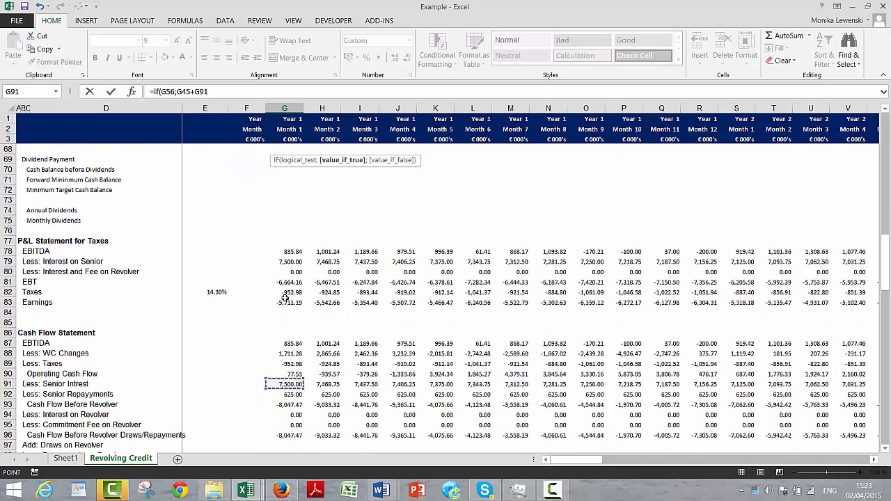
key("Up")
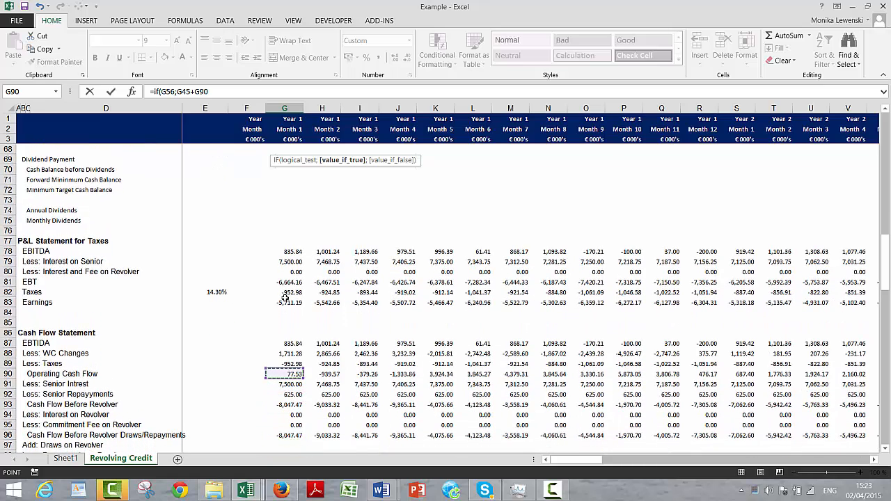
key("Down")
key("Down")
key("Left")
key("Left")
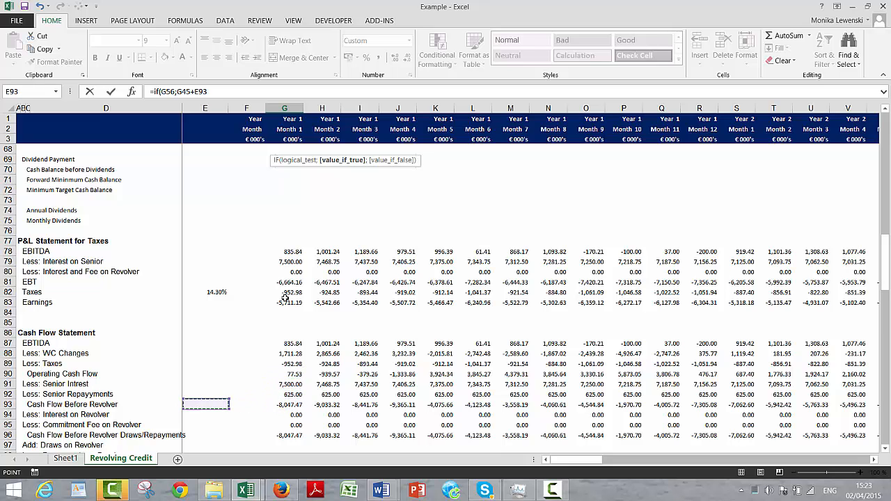
key("Right")
key("Right")
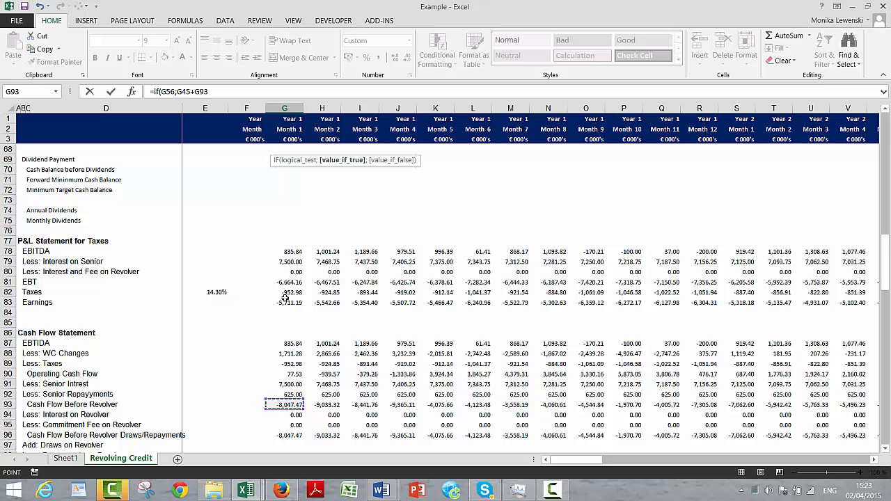
key("Down")
key("Down")
key("Down")
key("Down")
key("Down")
key("Down")
key("Down")
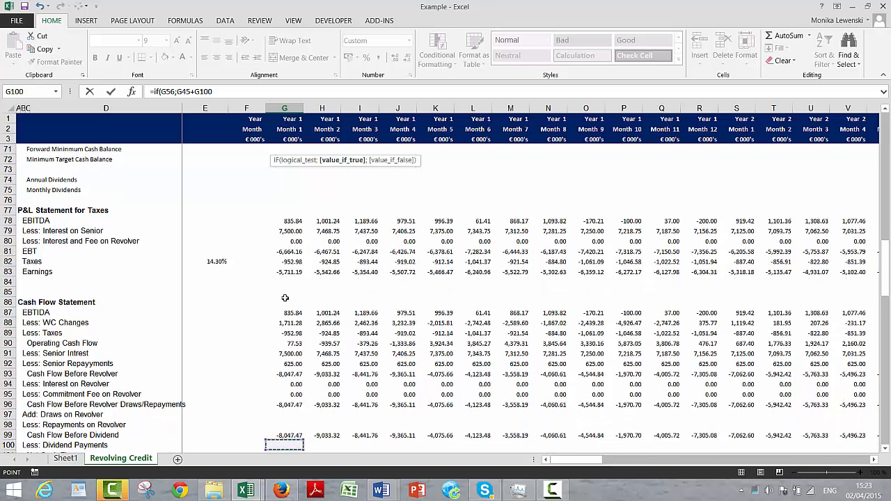
key("Up")
key("Up")
key("Up")
key("Up")
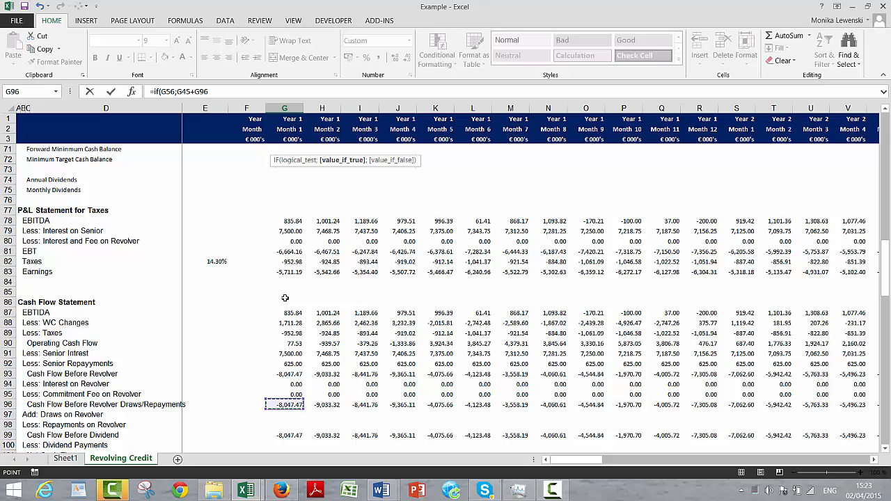
type(")")
key("Return")
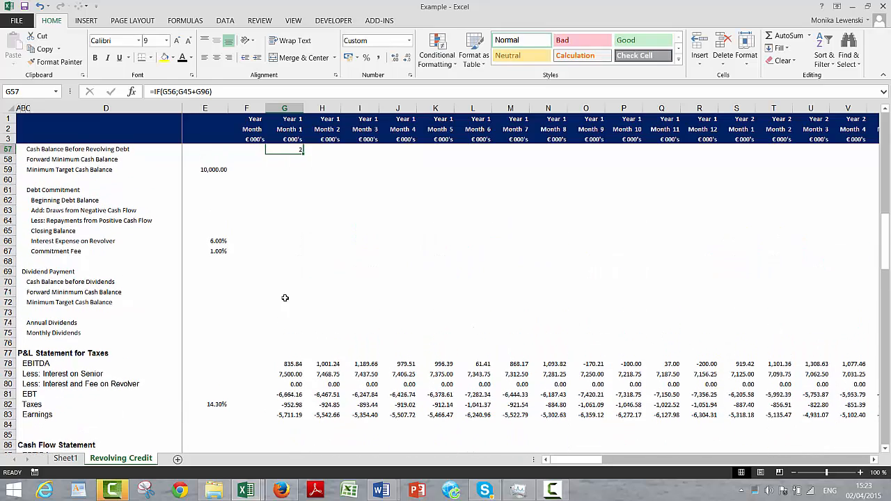
key("Up")
key("Down")
key("Down")
key("Down")
key("Down")
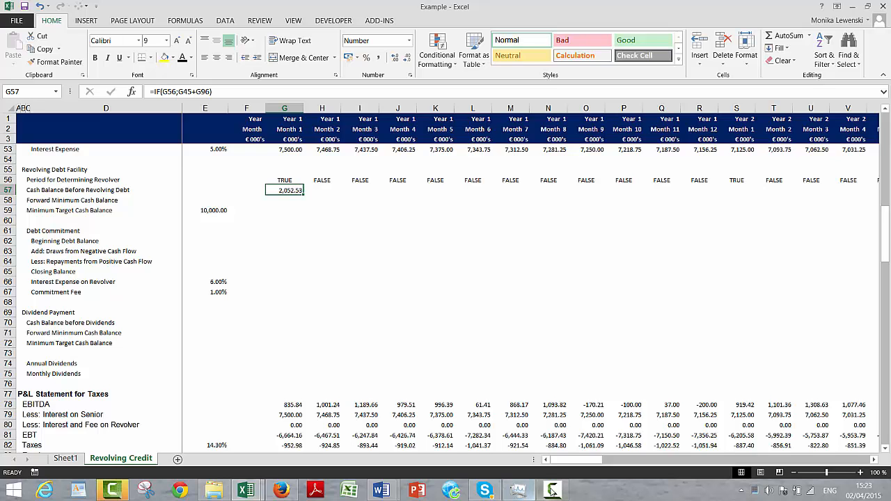
left_click(555, 490)
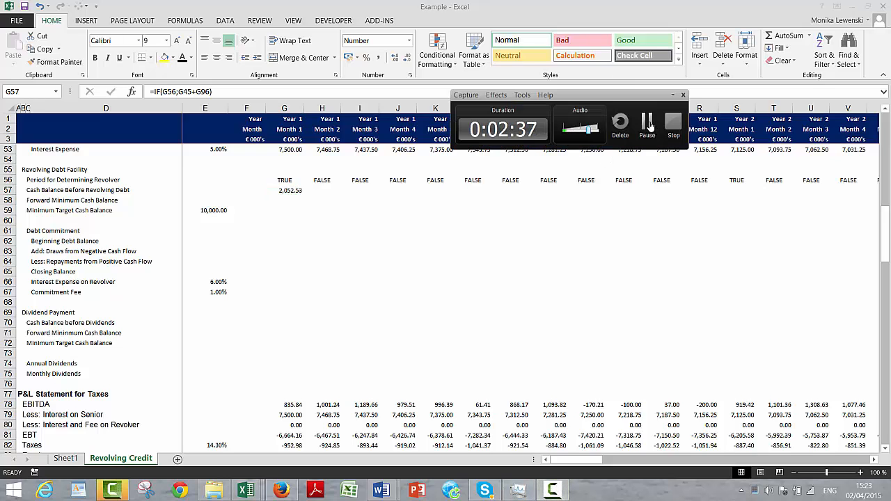
left_click(648, 129)
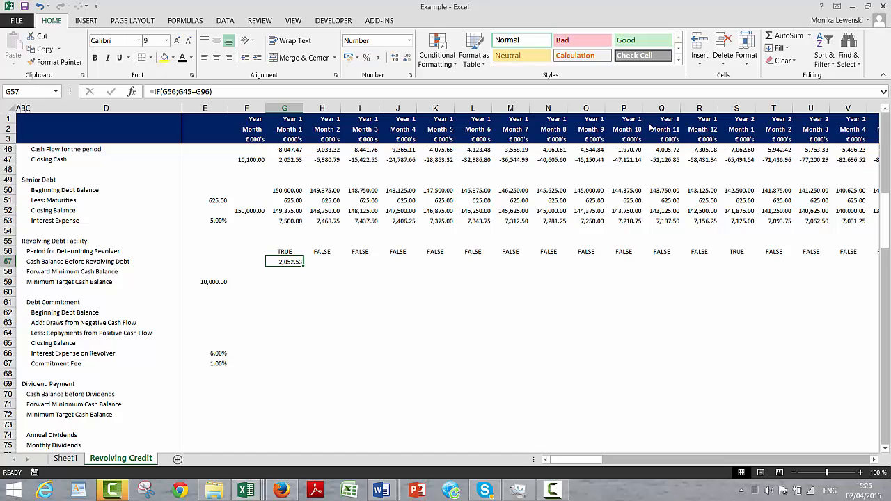
- Enter =IF(G56;MIN(G57:R57)) in G58 to calculate the Forward Minimum Cash Balance over twelve months
key("Down")
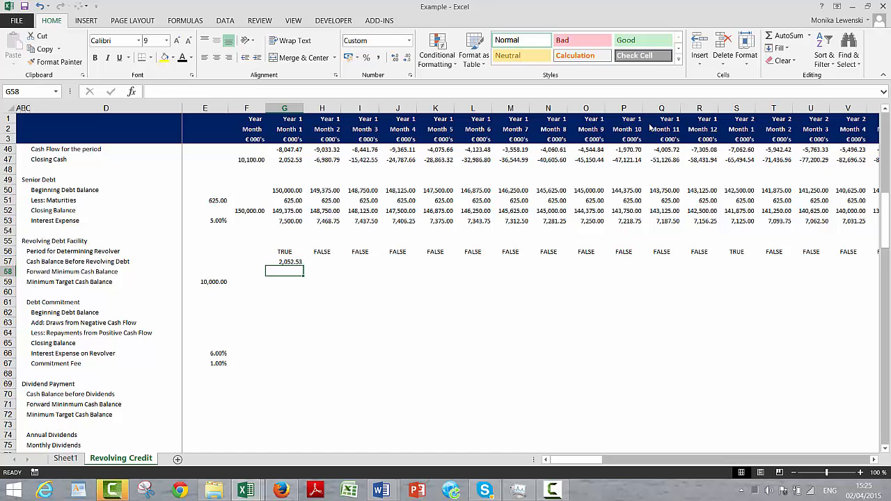
type("=if(")
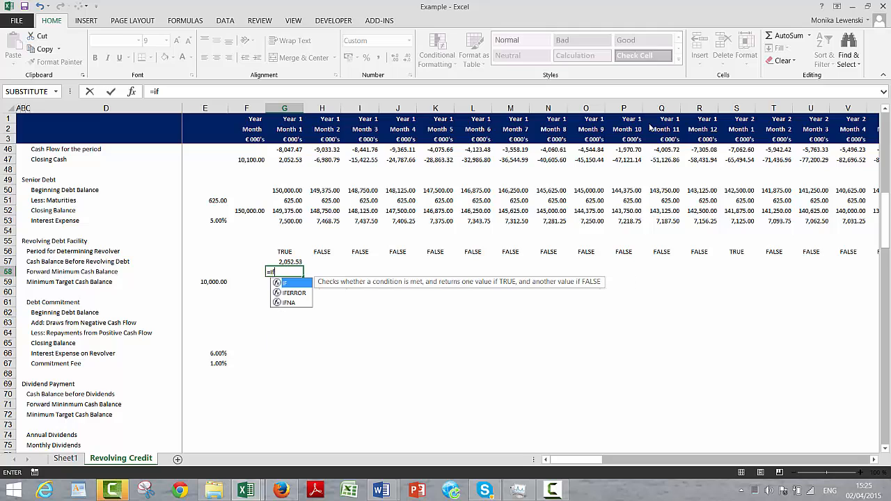
key("Up")
key("Up")
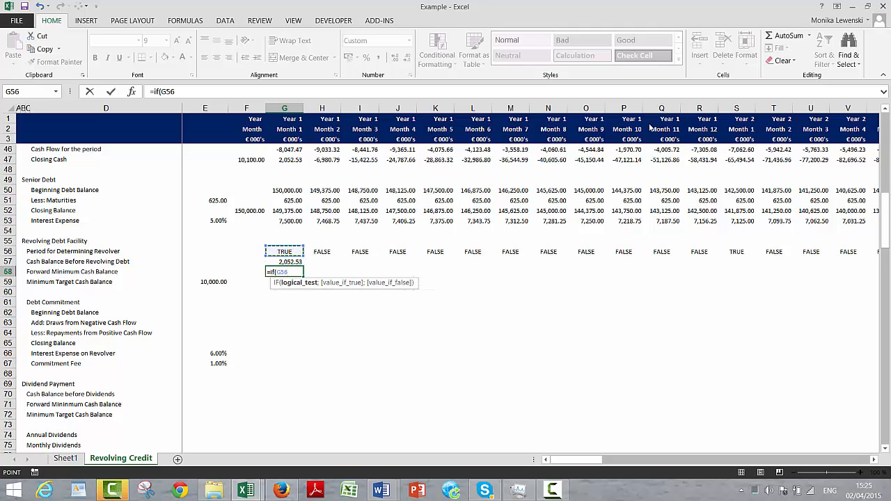
type(";min(")
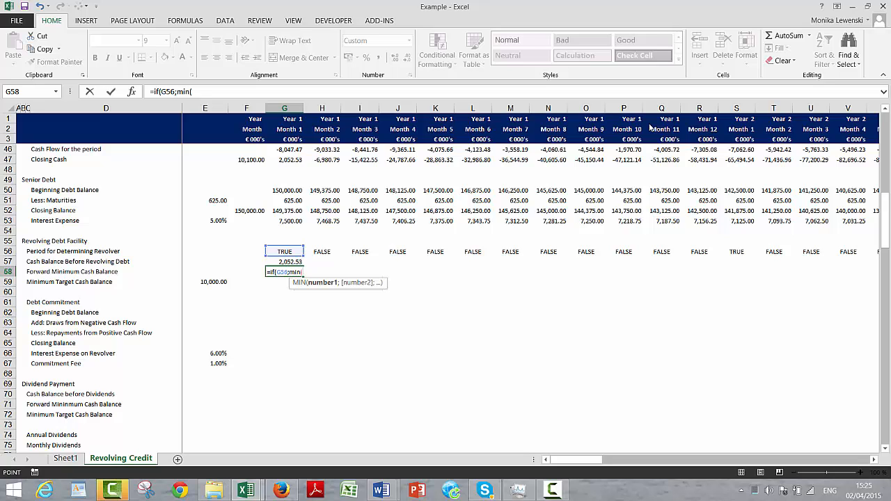
key("Up")
key("shift+Right")
key("shift+Right")
key("shift+Right")
key("shift+Right")
key("shift+Right")
key("shift+Right")
key("shift+Right")
key("shift+Right")
key("shift+Right")
key("shift+Right")
key("shift+Right")
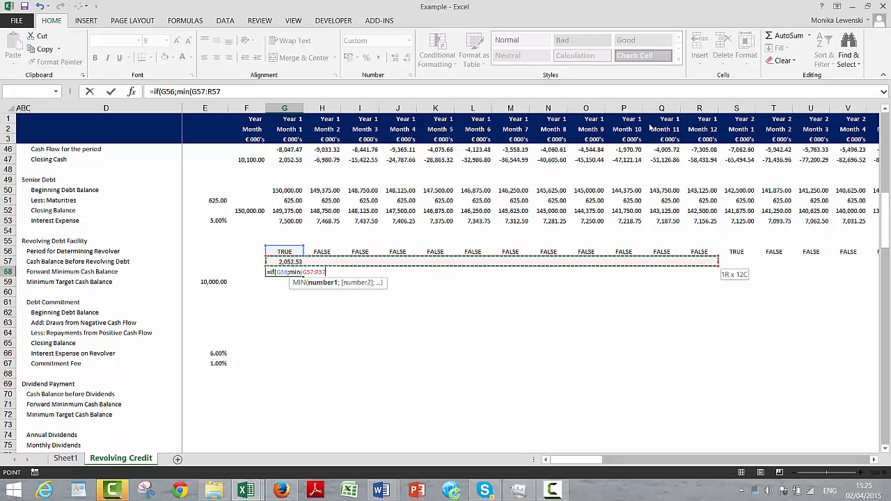
key("Return")
key("Return")
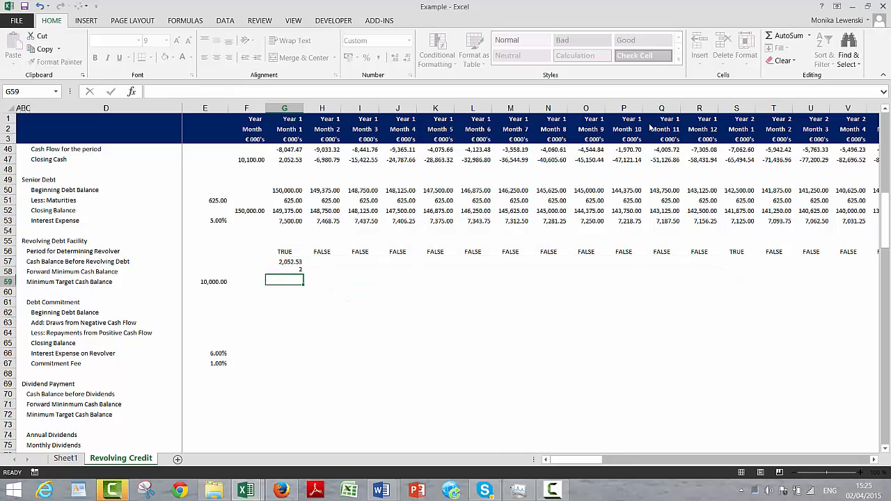
- Enter =$E$59 in G59 of the Minimum Target Cash Balance row and give it the two-decimal thousands number format
key("Down")
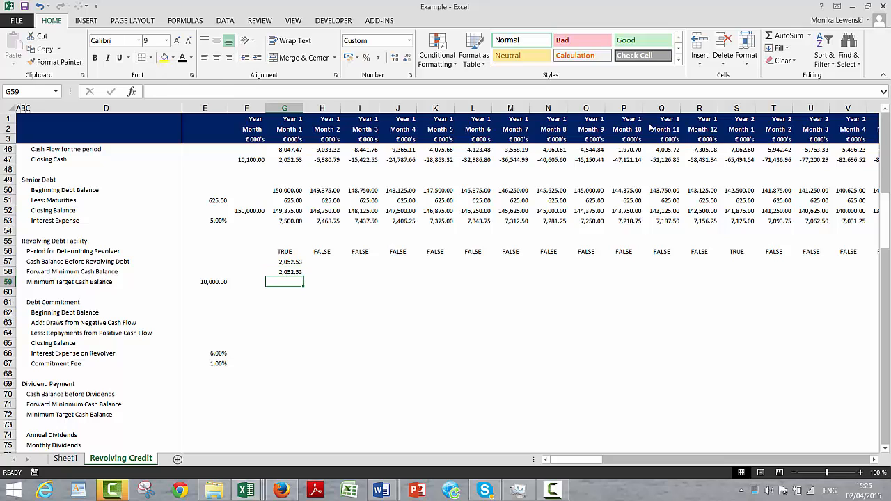
type("=")
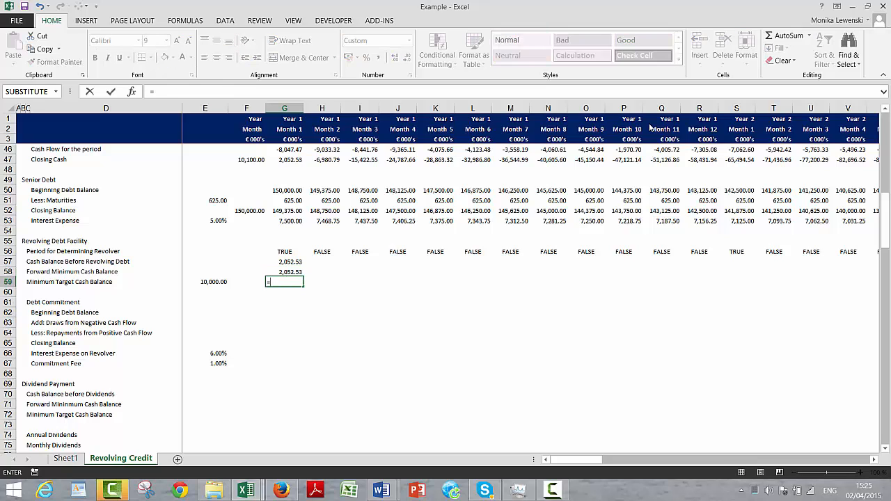
key("Left")
key("Left")
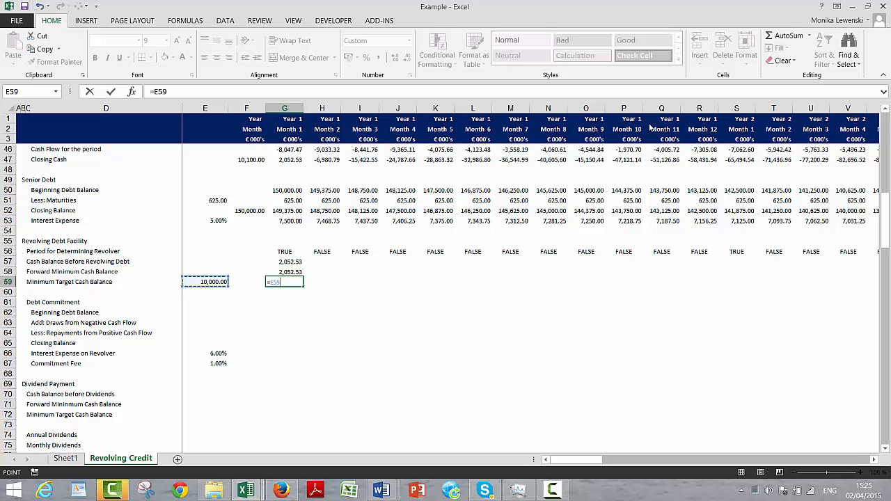
key("F4")
key("Return")
key("Up")
key("Up")
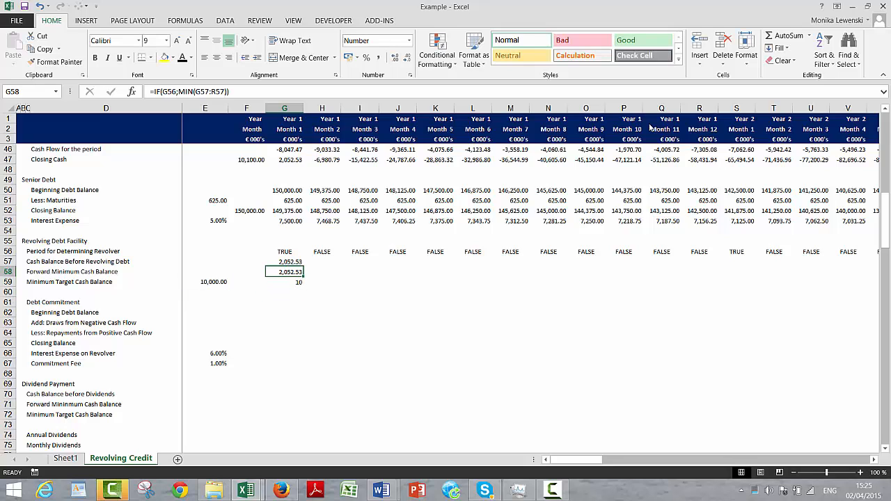
key("Down")
key("ctrl+shift+1")
key("Down")
key("Down")
key("Down")
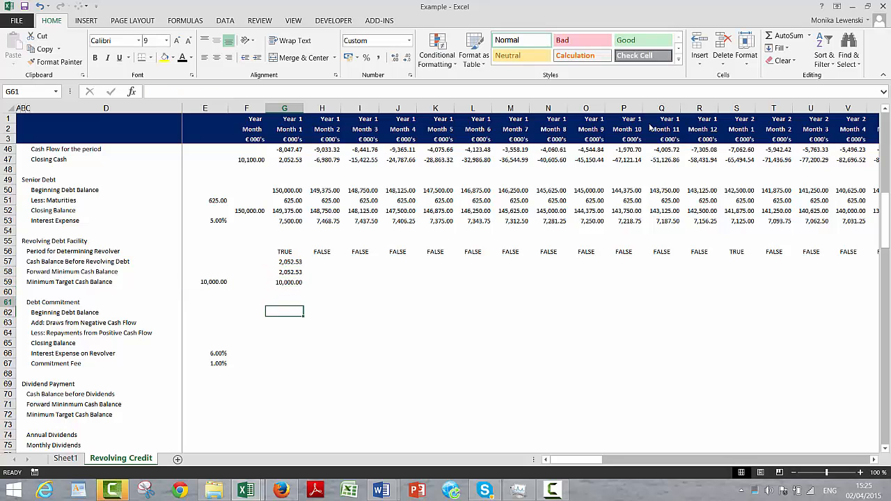
- Fill the formulas in G57:G59 across all monthly columns
key("Up")
key("Up")
key("Up")
key("Up")
key("Up")
key("shift+Down")
key("shift+Down")
key("shift+Down")
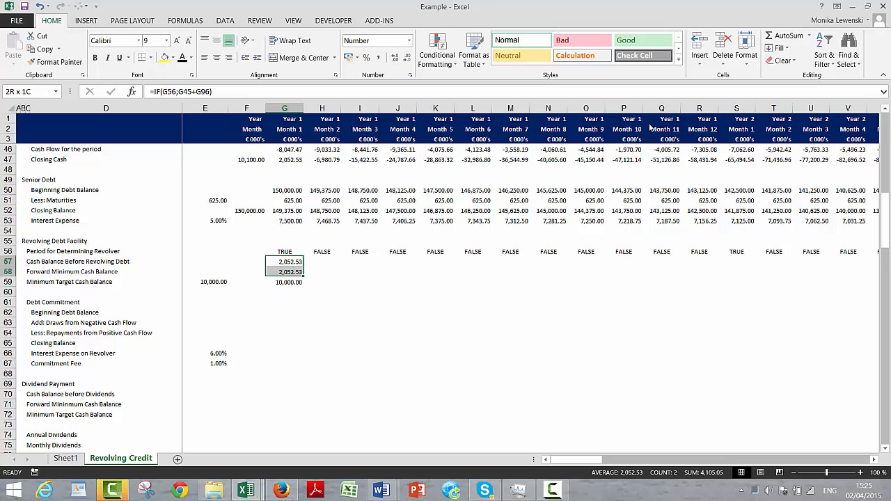
key("shift+Up")
key("ctrl+shift+r")
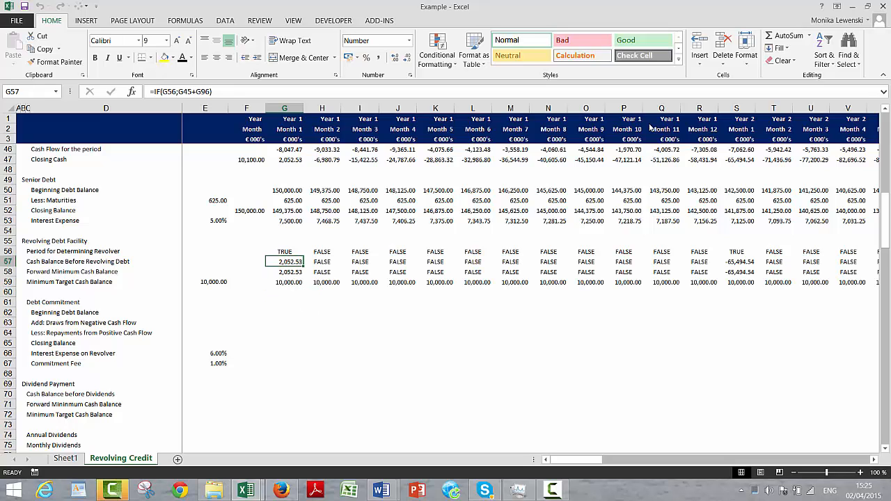
- Examine the Year 1 Month 1 column from the revolver rows up through the senior debt, cash balance and working capital rows
key("Down")
key("Down")
key("Down")
key("Up")
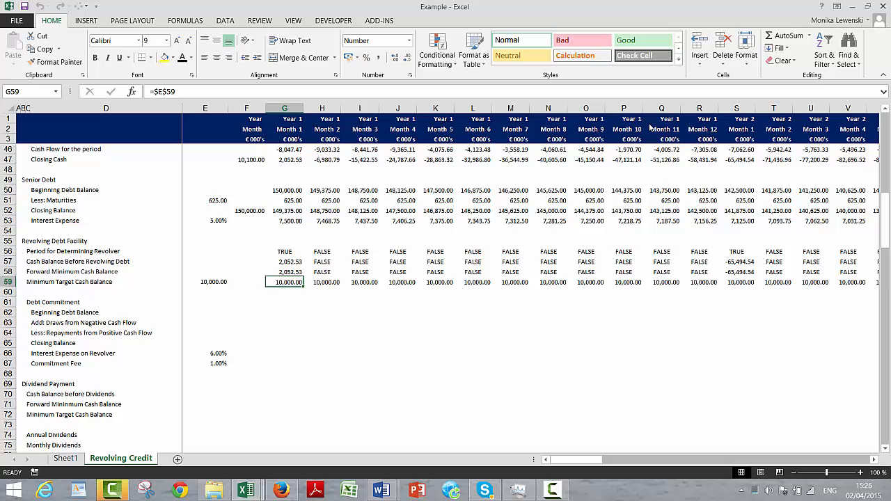
key("Up")
key("Up")
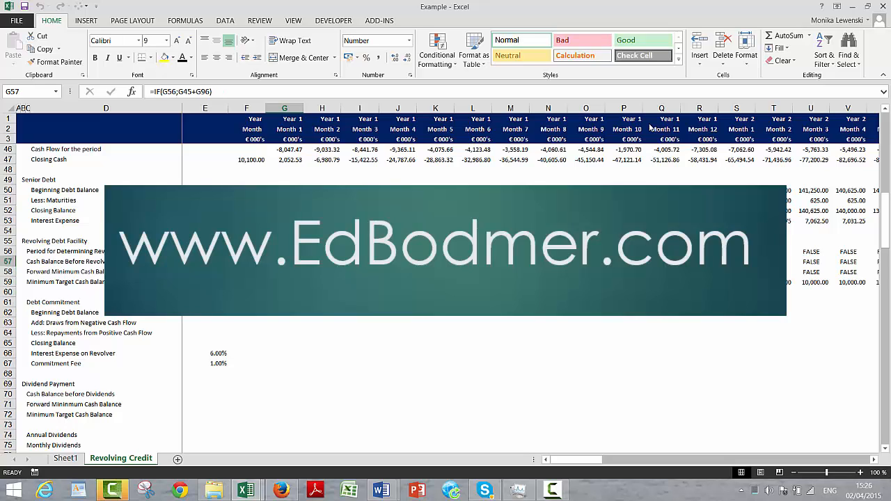
key("Up")
key("Up")
key("Up")
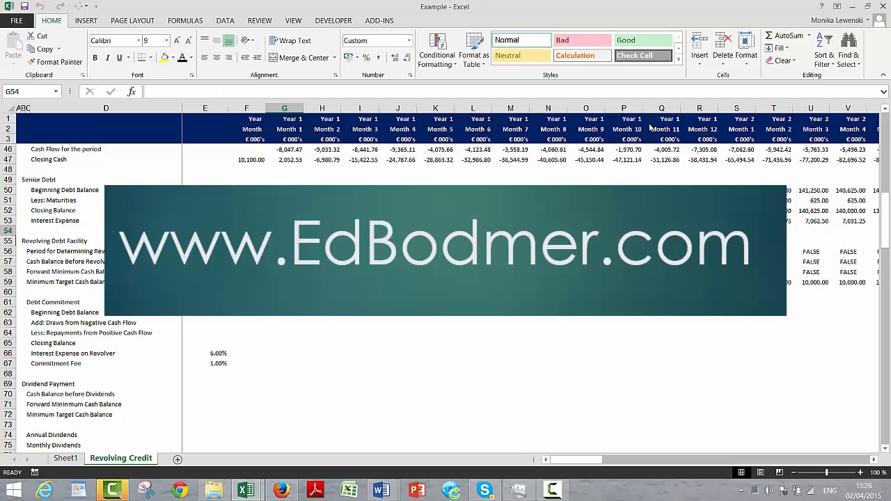
key("Up")
key("Up")
key("Up")
key("Up")
key("Up")
key("Up")
key("Up")
key("Up")
key("Up")
key("Up")
key("Up")
key("Up")
key("Up")
key("Up")
key("Up")
key("Up")
key("Down")
key("Down")
key("Down")
key("Down")
key("Down")
key("Down")
key("Down")
key("Down")
key("Down")
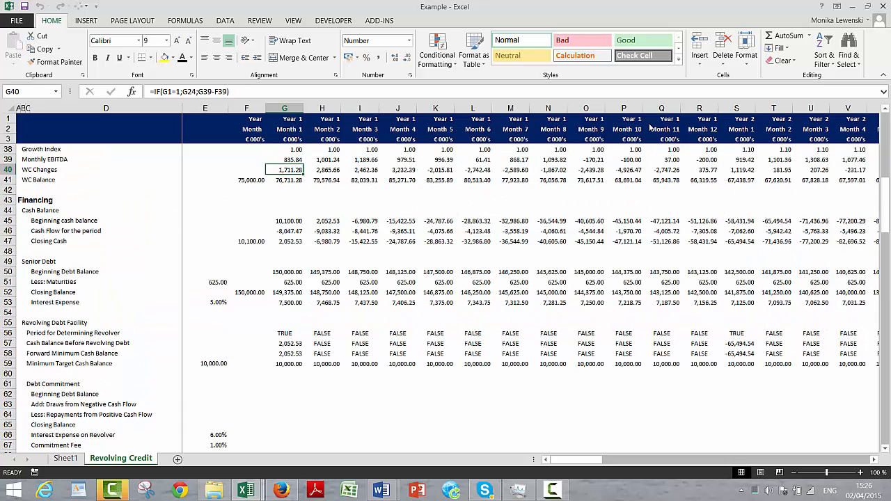
key("Down")
key("Down")
key("Down")
key("Down")
key("Down")
key("Down")
key("Down")
key("Down")
key("Down")
key("Down")
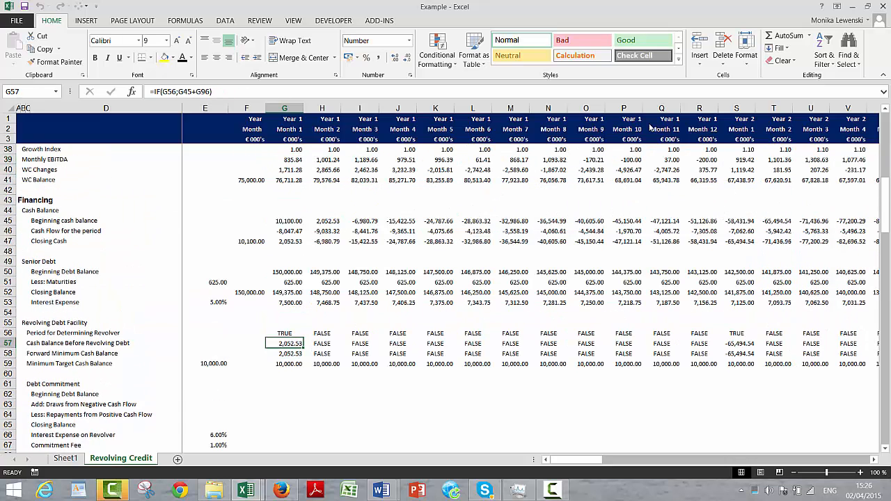
- Extend the Cash Balance Before Revolving Debt formula in G57 to =IF(G56;G45+G96;F57+G96)
key("Down")
key("F2")
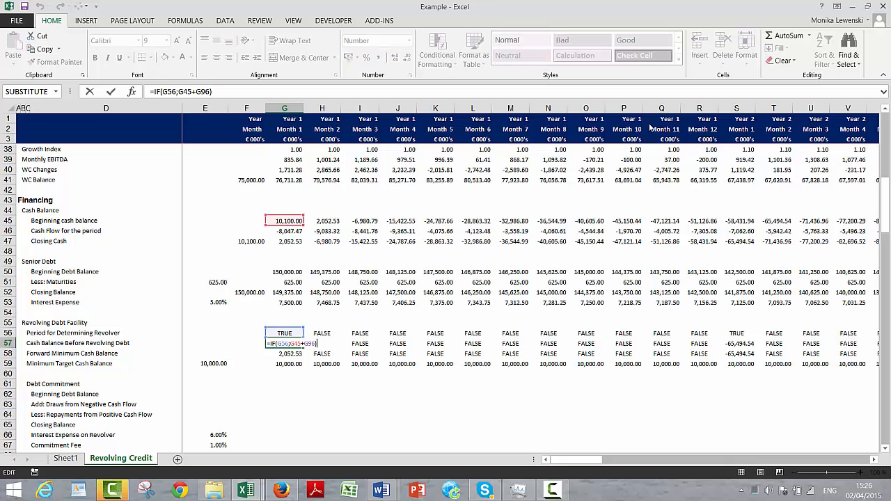
type(";")
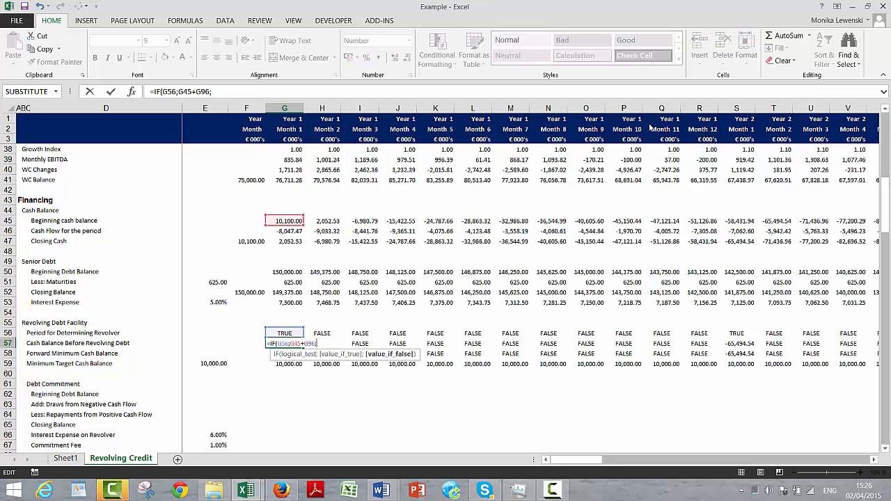
left_click(248, 347)
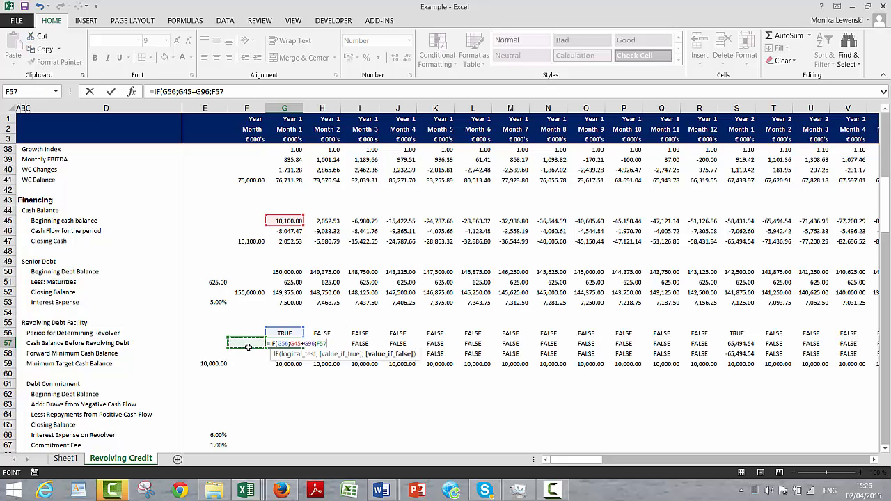
left_click(296, 411)
key("Down")
key("Down")
key("Down")
key("Down")
key("Down")
key("Down")
key("Down")
key("Down")
key("Down")
key("Down")
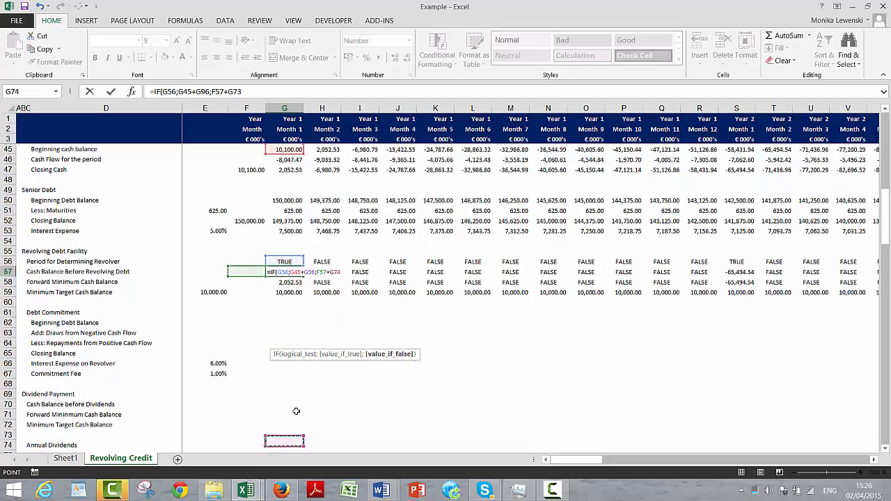
key("Down")
key("Down")
key("Down")
key("Down")
key("Down")
key("Down")
key("Down")
key("Down")
key("Down")
key("Down")
key("Down")
key("Down")
key("Down")
key("Down")
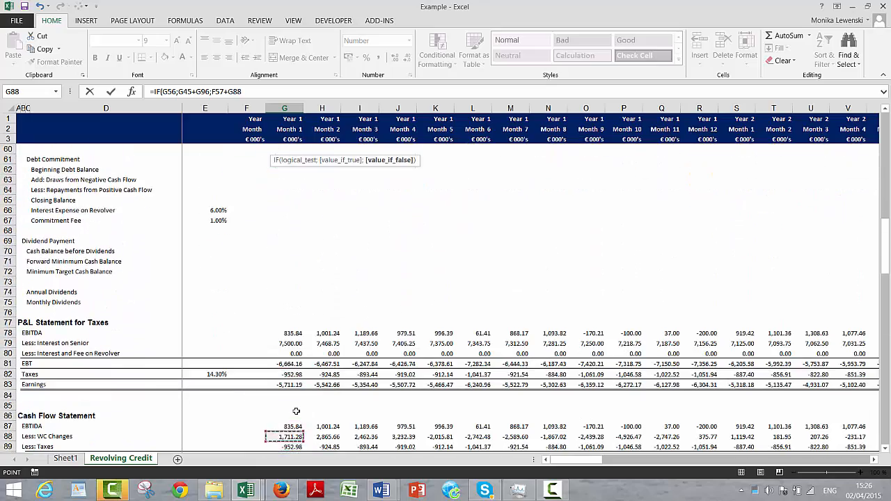
key("Down")
key("Down")
key("Down")
key("Down")
key("Down")
key("Down")
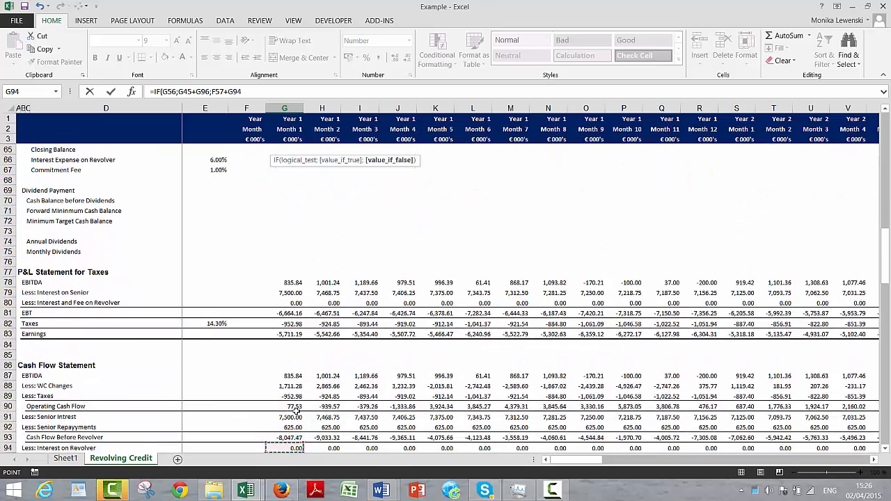
key("Down")
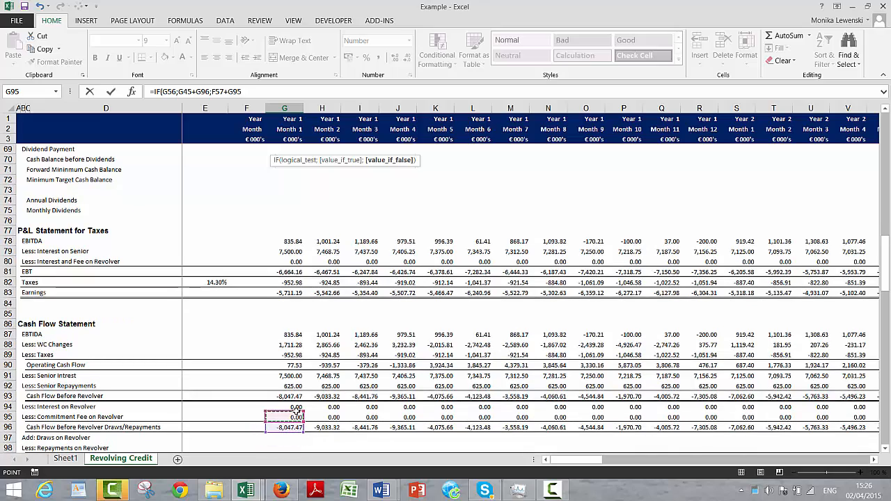
key("Down")
key("Return")
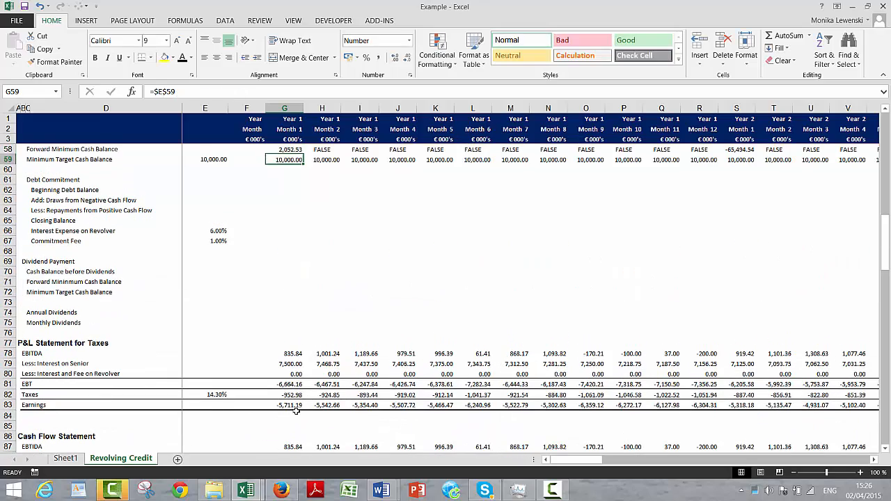
- Fill the revised Cash Balance Before Revolving Debt formula from G57 across all monthly columns
key("Up")
key("Up")
key("Up")
key("Down")
key("Down")
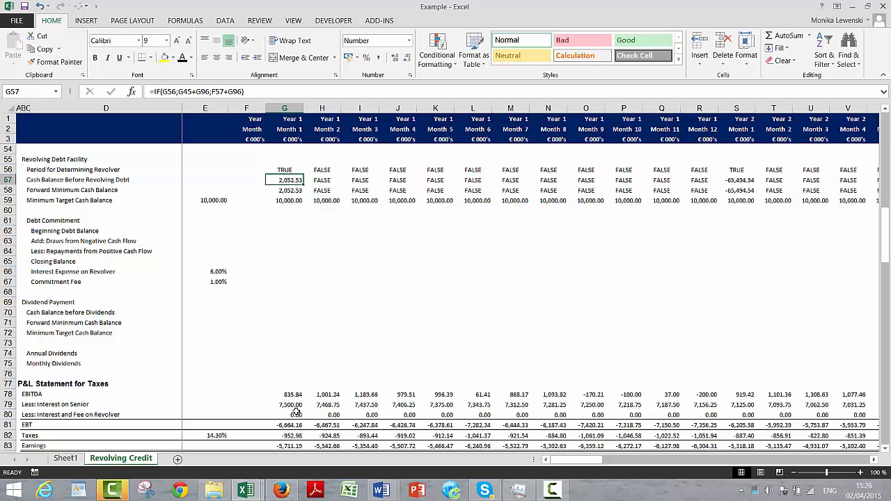
key("ctrl+shift+Right")
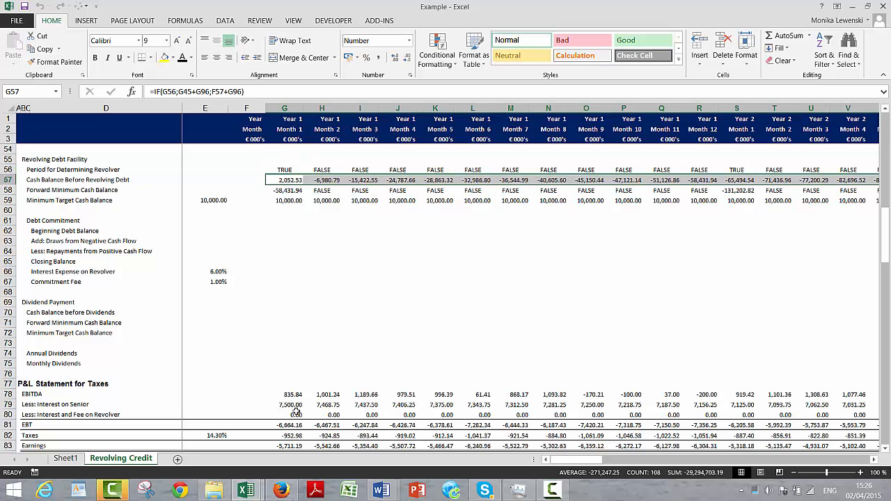
key("ctrl+r")
- Examine the Forward Minimum Cash Balance row through Year 1 Month 12 and compare it with that month's Cash Balance Before Revolving Debt
key("Down")
key("Down")
key("Right")
key("Left")
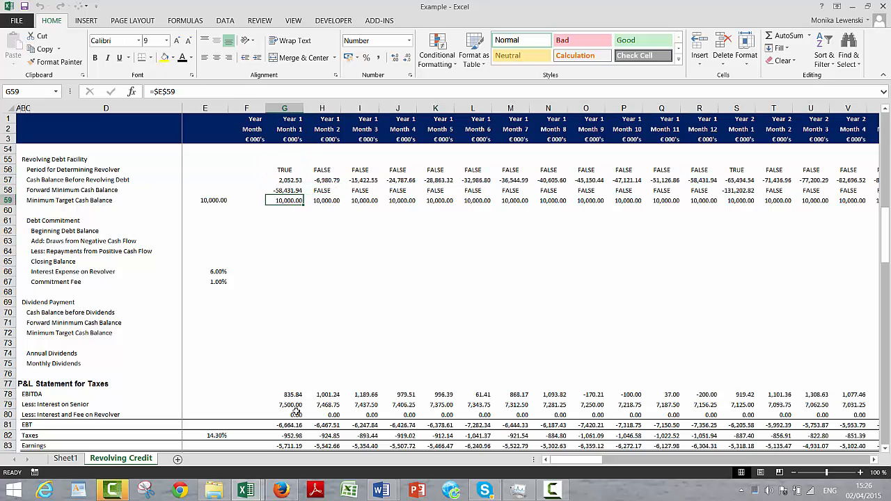
key("Up")
key("Right")
key("Right")
key("Right")
key("Right")
key("Right")
key("Right")
key("Right")
key("Right")
key("Right")
key("Right")
key("Right")
key("Right")
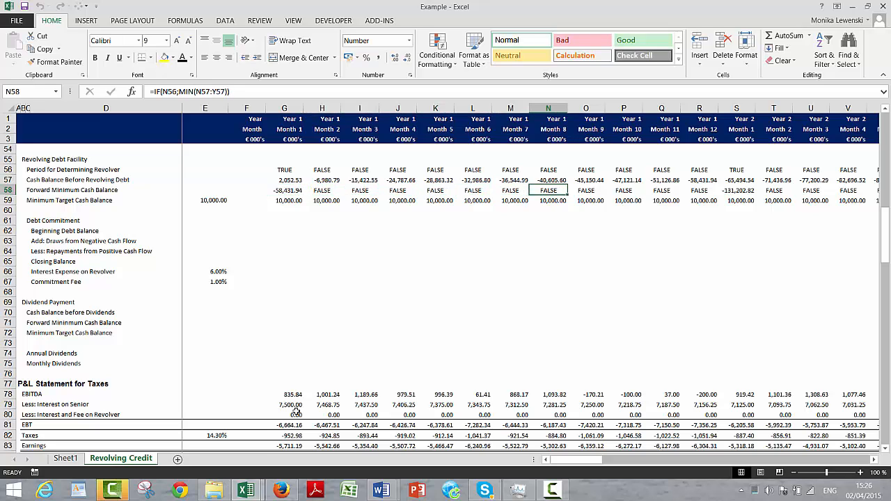
key("Left")
key("Up")
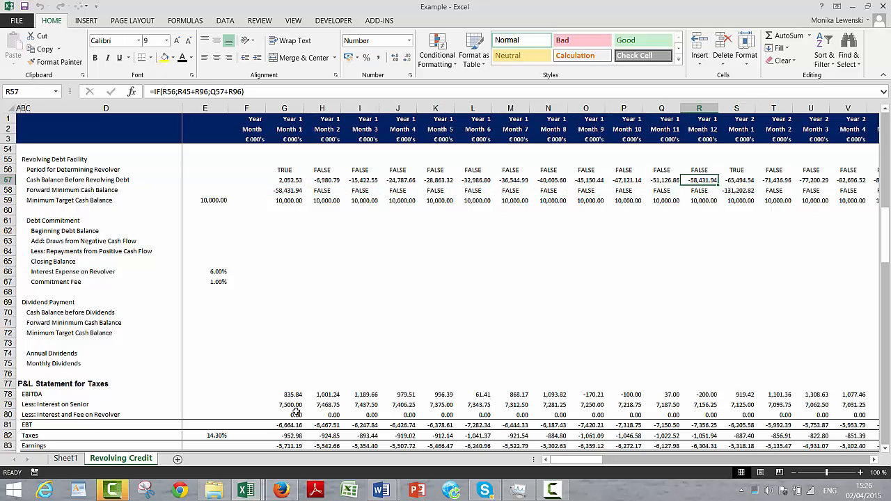
key("Up")
key("Up")
key("Up")
key("Down")
key("Down")
key("Down")
key("Down")
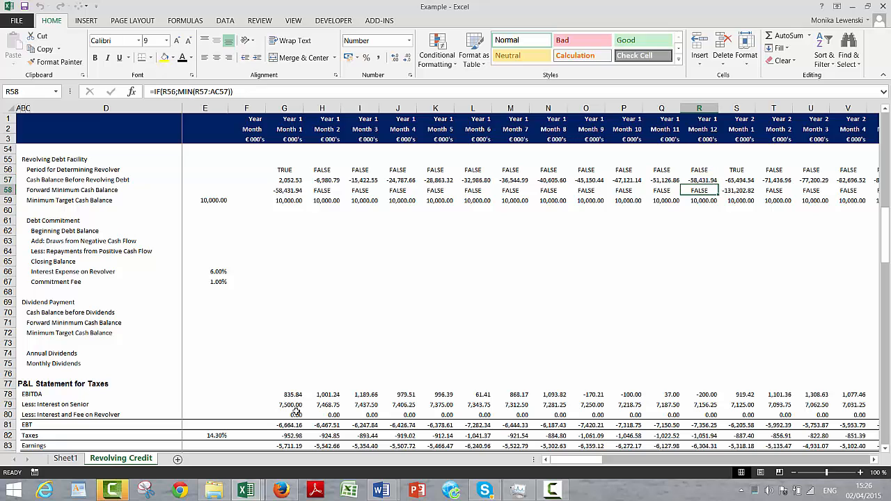
key("Up")
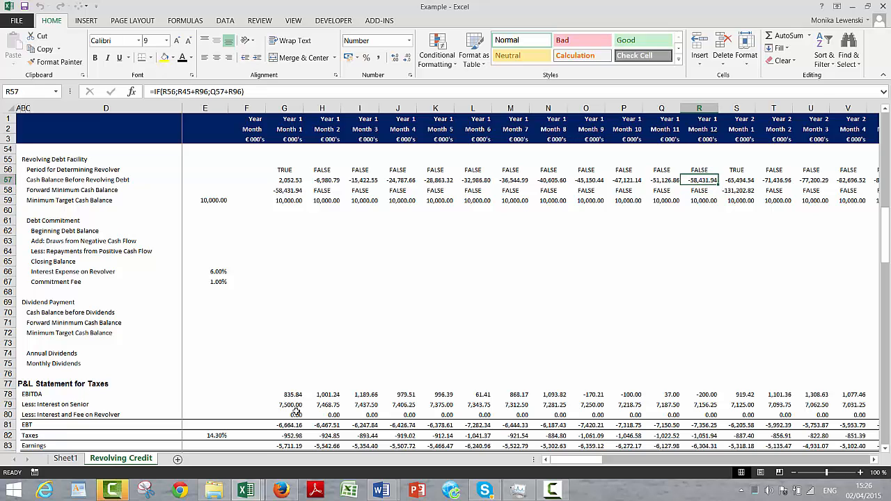
- Examine the Year 1 Month 1 forward minimum and minimum target cash balances, and the empty Beginning Debt Balance row
key("Home")
key("Down")
key("Down")
key("Right")
key("Up")
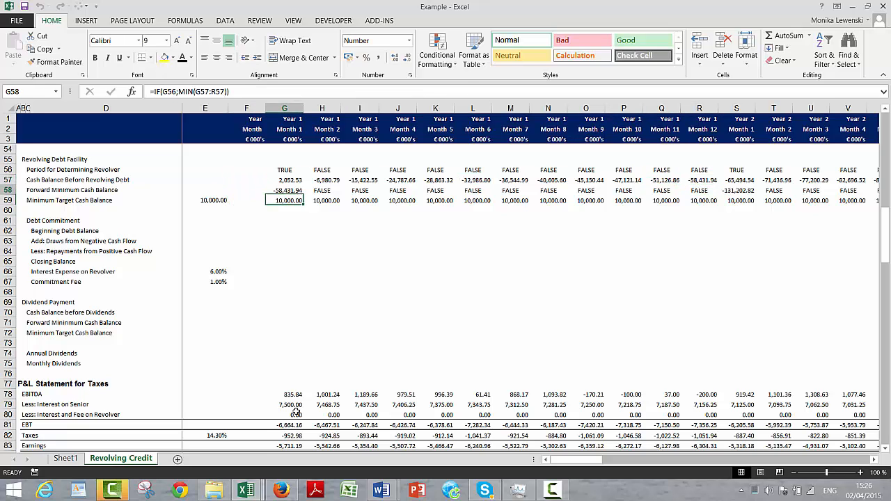
key("Up")
key("Down")
key("Down")
key("Down")
key("Down")
key("Down")
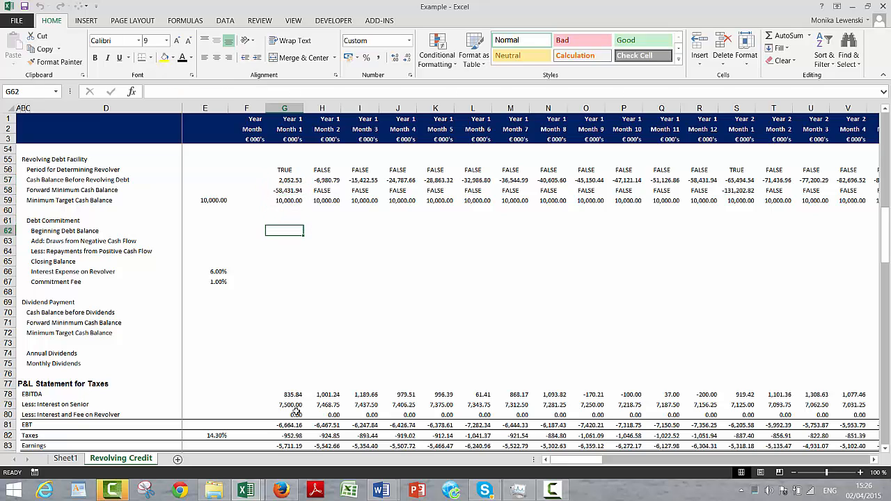
key("Left")
key("Left")
key("Left")
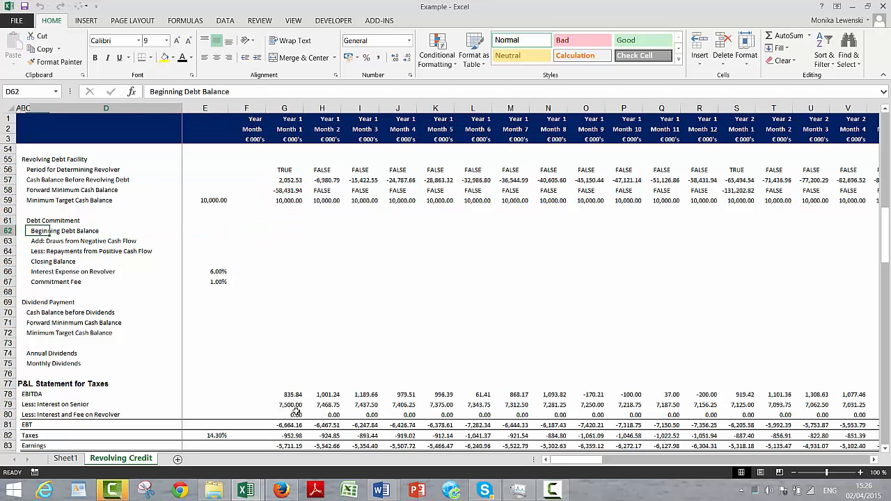
key("Right")
key("Right")
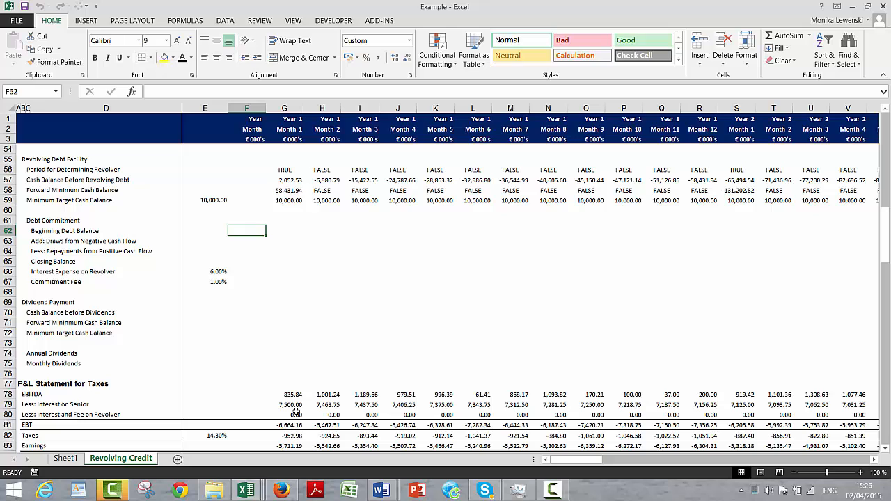
- Enter the Debt Commitment formula =IF(G56;-G58+G59) in G61 for Year 1 Month 1
key("Up")
key("Left")
key("Left")
key("Left")
key("Right")
key("Right")
key("Right")
key("Right")
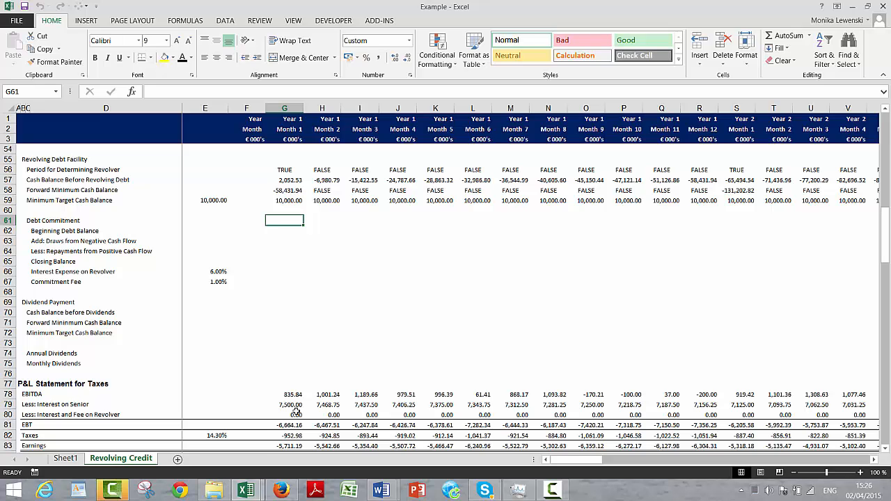
type("=if(")
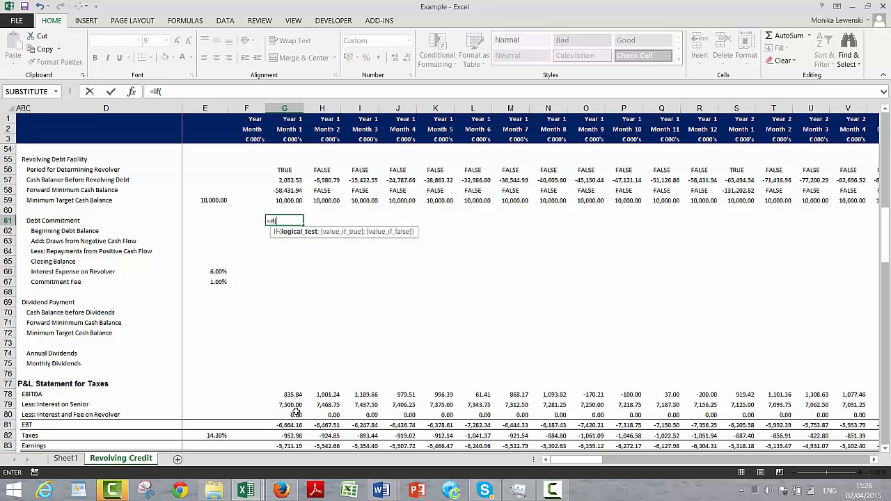
key("Up")
key("Up")
key("Up")
key("Up")
key("Up")
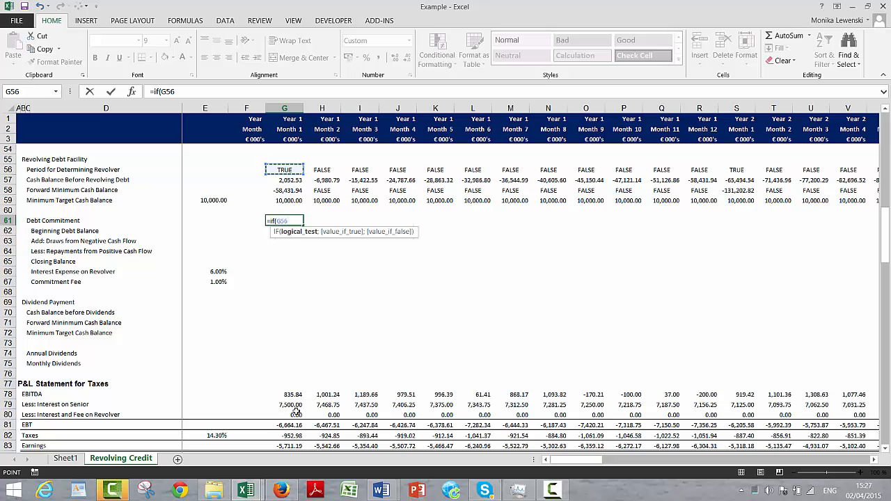
type(";")
key("Up")
key("Up")
key("Up")
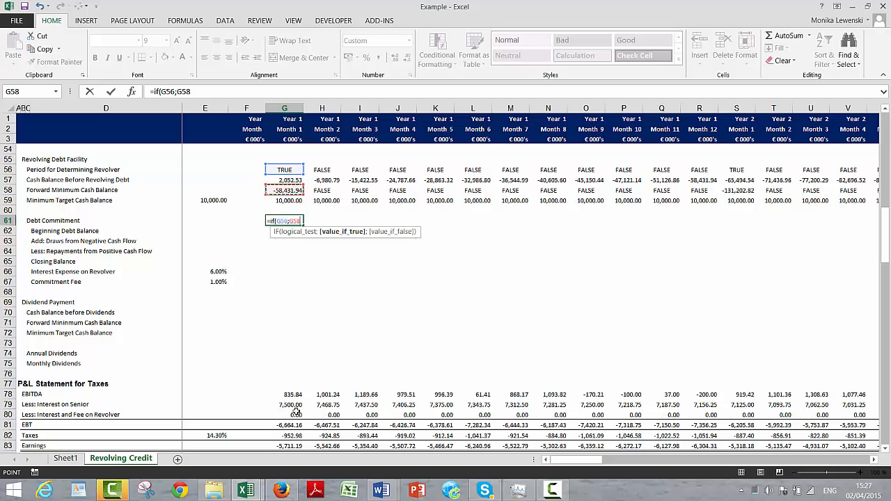
key("BackSpace")
key("BackSpace")
key("BackSpace")
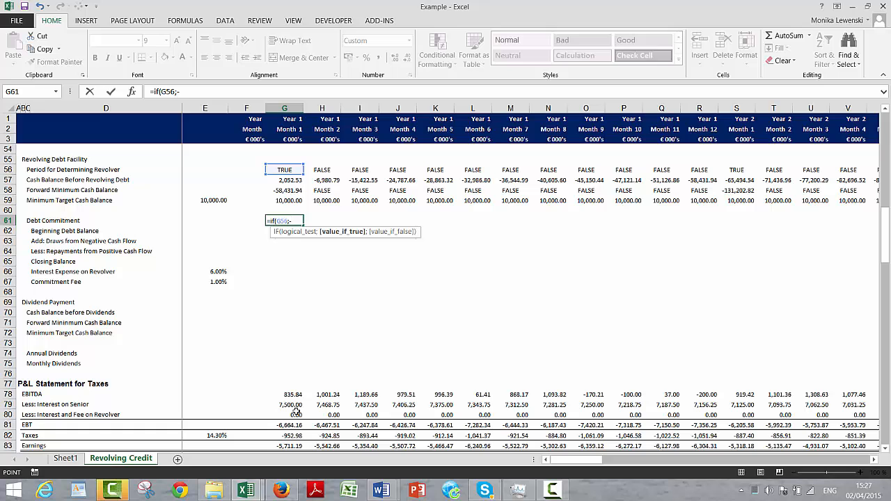
key("Up")
key("Up")
key("Up")
type("+")
key("Up")
key("Up")
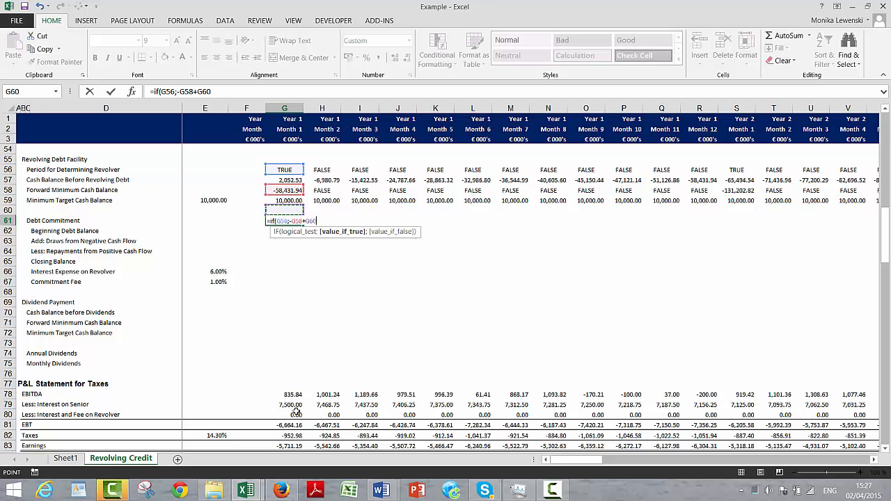
type(")")
key("Return")
key("Up")
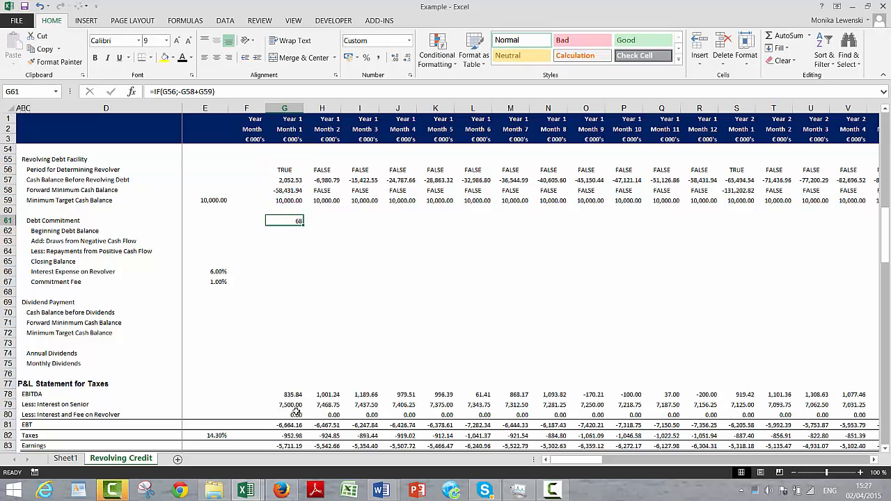
- Extend the Debt Commitment formula in G61 to =IF(G56;-G58+G59;F61) and fill it across all monthly columns
key("Right")
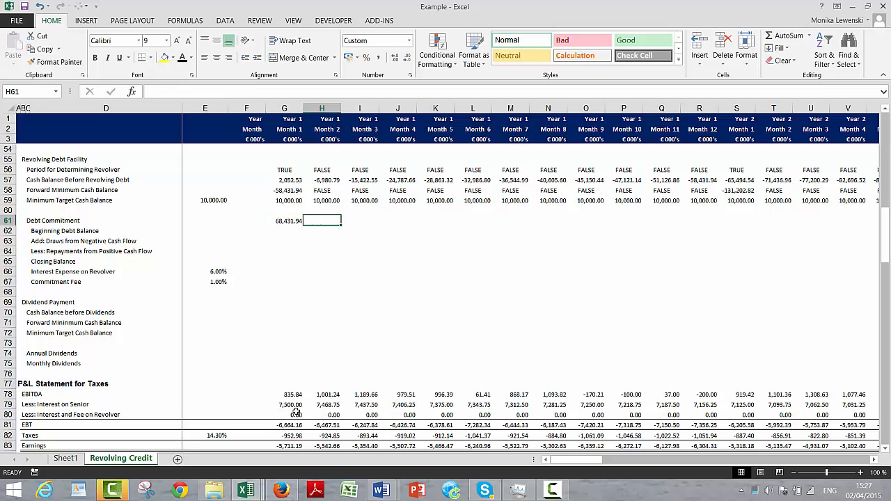
key("Left")
key("F2")
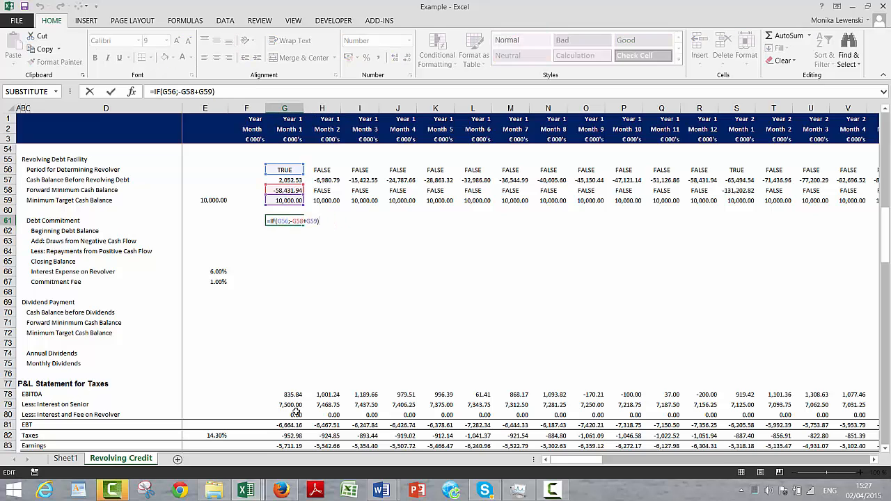
key("BackSpace")
type(";")
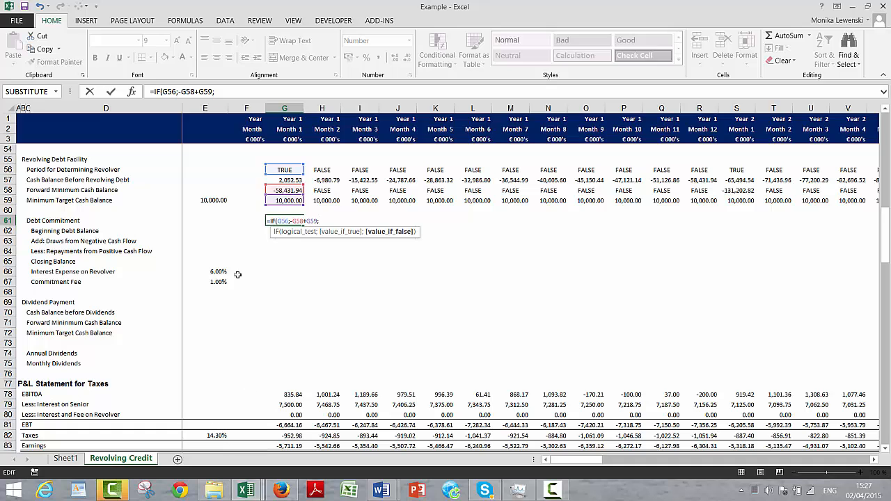
left_click(247, 221)
type(")")
key("ctrl+Return")
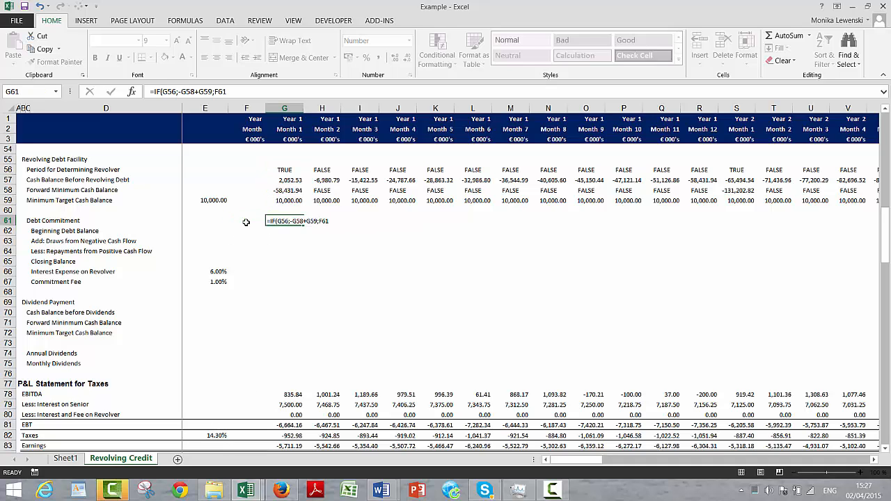
key("ctrl+shift+Right")
key("ctrl+r")
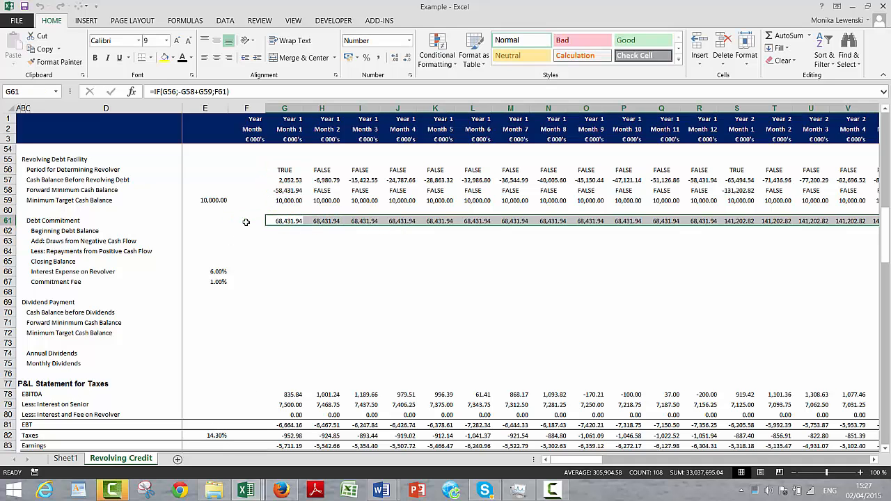
- Examine the Debt Commitment row across all months through Year 9 to check how the commitment changes each year
key("Right")
key("Right")
key("Right")
key("Right")
key("Right")
key("Right")
key("Right")
key("Right")
key("Right")
key("Right")
key("Right")
key("Right")
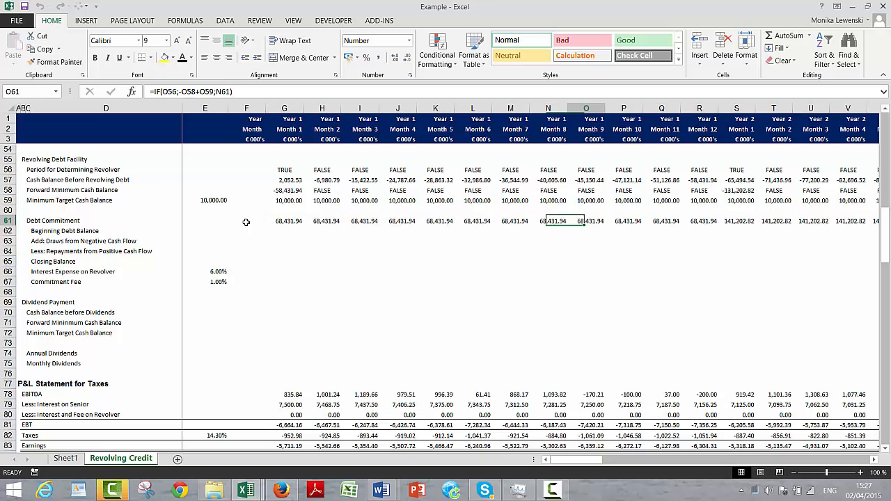
key("Right")
key("Right")
key("Right")
key("Right")
key("Right")
key("Right")
key("Right")
key("Right")
key("Right")
key("Right")
key("Right")
key("Right")
key("Right")
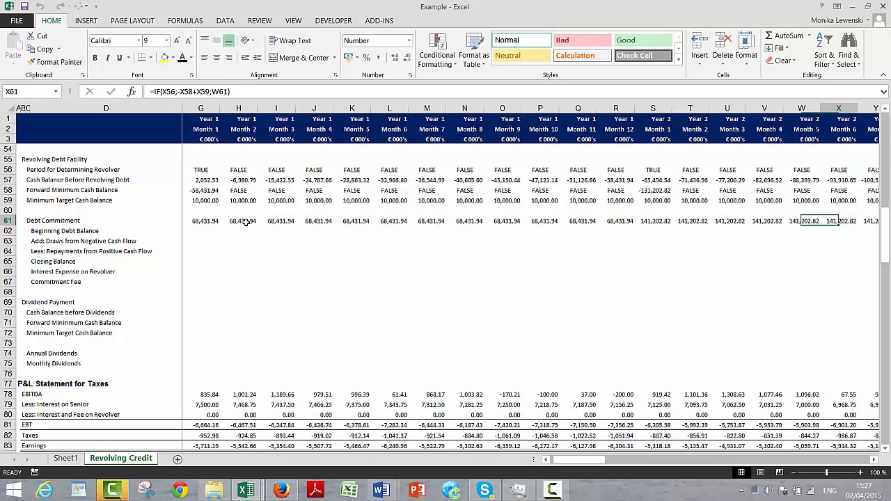
key("Right")
key("Right")
key("Right")
key("Right")
key("Right")
key("Right")
key("Right")
key("Right")
key("Right")
key("Right")
key("Right")
key("Right")
key("Right")
key("Right")
key("Right")
key("Right")
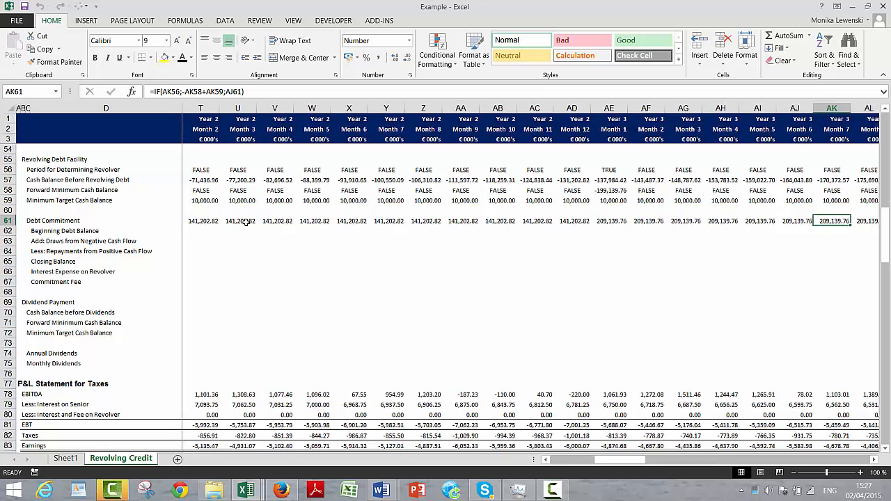
key("Right")
key("Right")
key("Right")
key("Right")
key("Right")
key("Right")
key("Right")
key("Right")
key("Right")
key("Right")
key("Right")
key("Right")
key("Right")
key("Right")
key("Right")
key("Right")
key("Right")
key("Right")
key("Right")
key("Right")
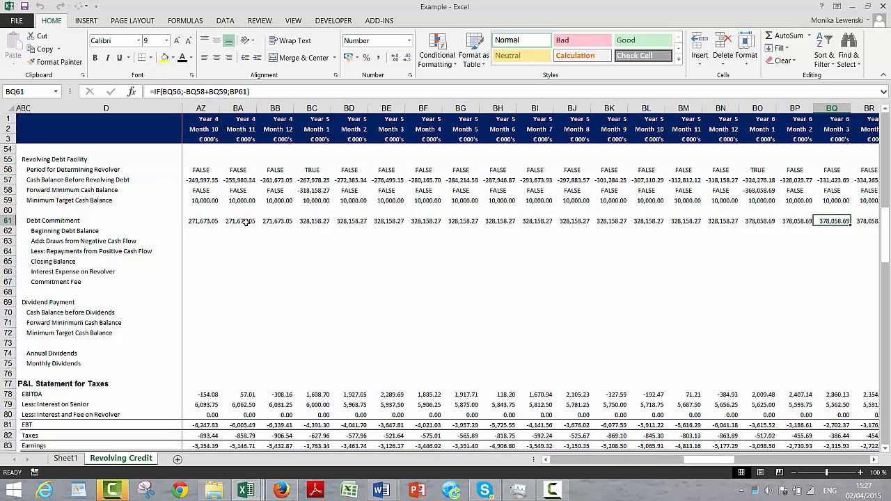
key("Right")
key("Right")
key("Right")
key("Right")
key("Right")
key("Right")
key("Right")
key("Right")
key("Right")
key("Right")
key("Right")
key("Right")
key("Right")
key("Right")
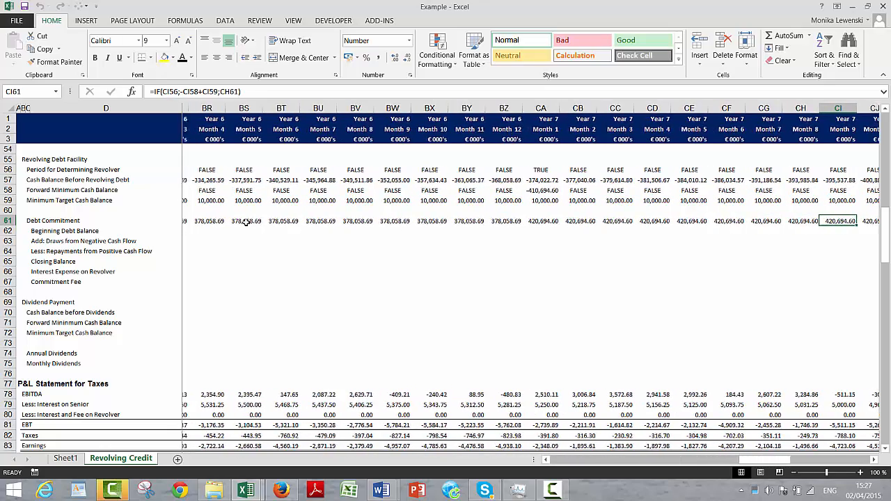
key("Right")
key("Right")
key("Right")
key("Right")
key("Right")
key("Right")
key("Right")
key("Right")
key("Right")
key("Right")
key("Right")
key("Right")
key("Right")
key("Right")
key("Right")
key("Right")
key("Right")
key("Right")
key("Right")
key("Right")
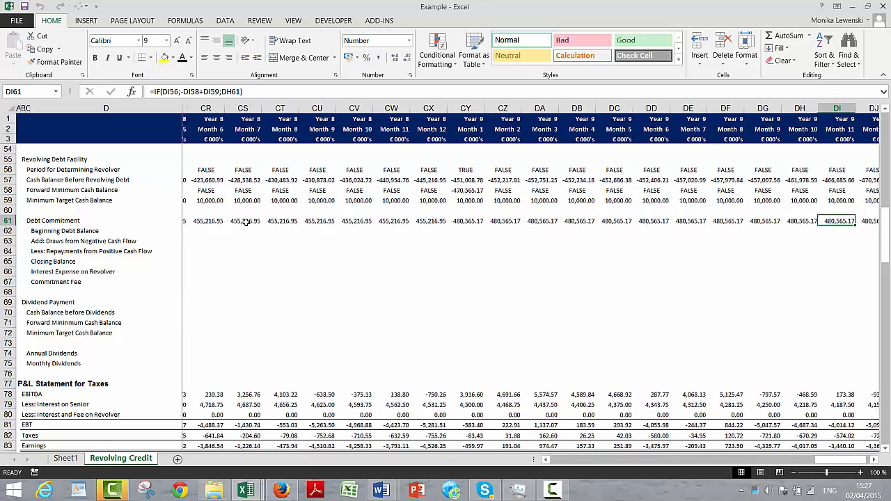
key("Left")
key("Left")
key("Left")
key("Left")
key("Left")
key("Left")
key("Left")
key("Left")
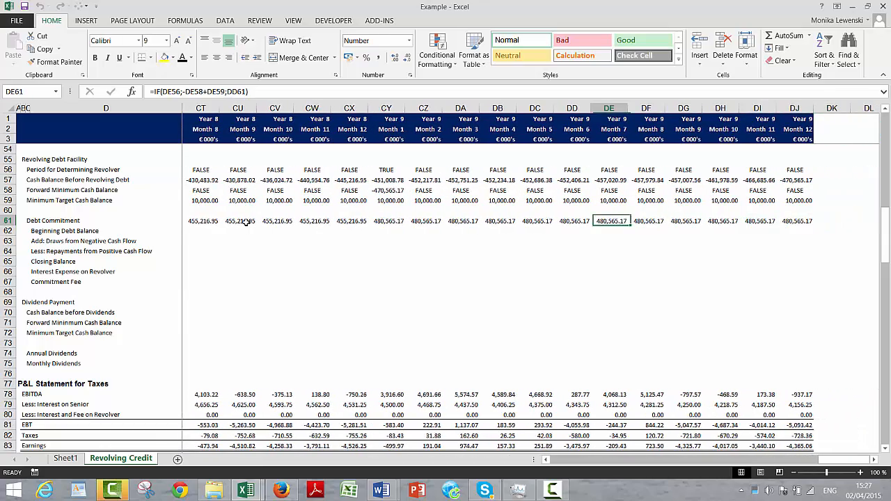
- Review the Debt Commitment row backwards from Year 9 to Year 1 Month 1 to check where the commitment changes
key("Left")
key("Left")
key("Left")
key("Left")
key("Left")
key("Left")
key("Left")
key("Left")
key("Left")
key("Left")
key("Left")
key("Left")
key("Left")
key("Left")
key("Left")
key("Left")
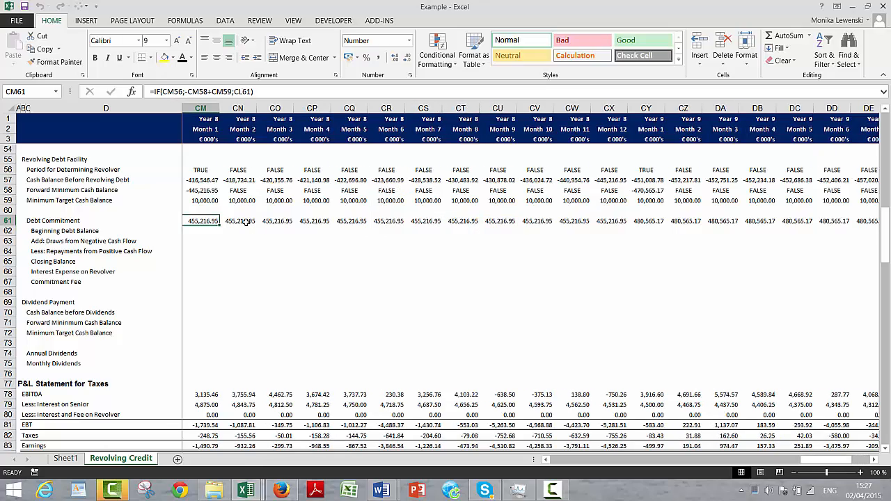
key("Left")
key("Left")
key("Left")
key("Left")
key("Left")
key("Left")
key("Left")
key("Left")
key("Left")
key("Left")
key("Left")
key("Left")
key("Left")
key("Left")
key("Left")
key("Left")
key("Left")
key("Left")
key("Left")
key("Left")
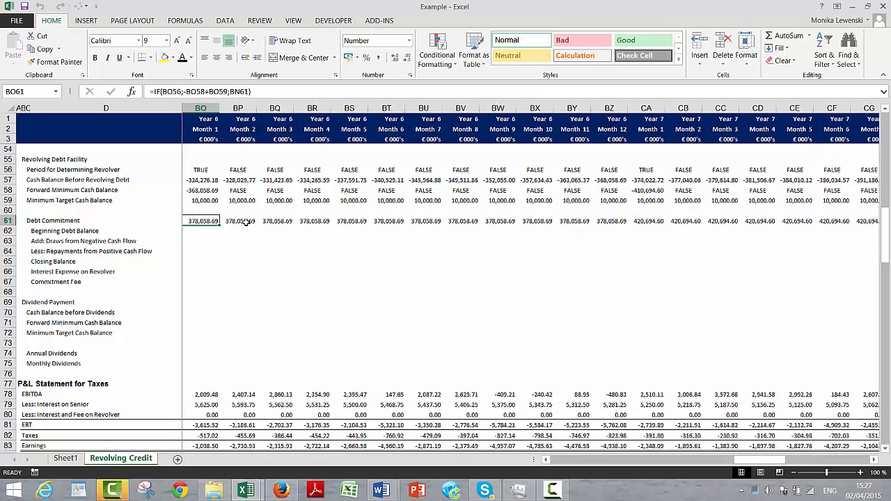
key("Left")
key("Left")
key("Left")
key("Left")
key("Left")
key("Left")
key("Left")
key("Left")
key("Left")
key("Left")
key("Left")
key("Left")
key("Left")
key("Left")
key("Left")
key("Left")
key("Left")
key("Left")
key("Left")
key("Left")
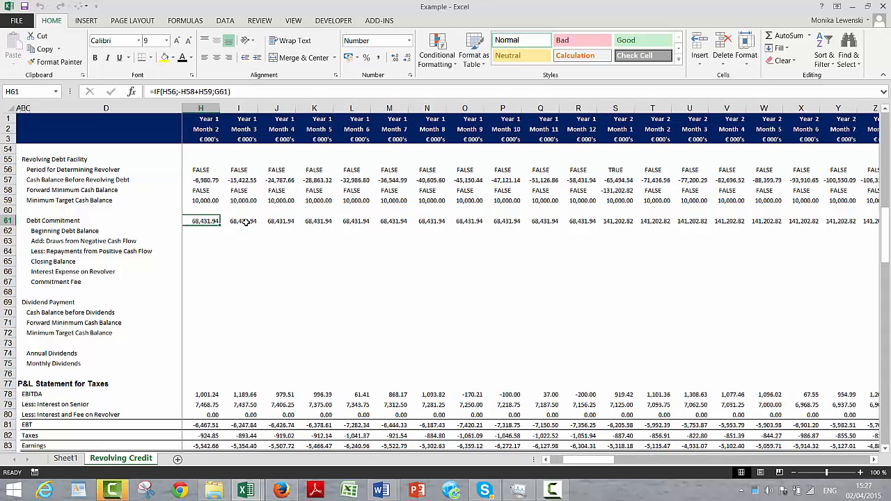
key("Left")
key("Left")
key("Left")
key("Left")
key("Right")
key("Right")
key("Right")
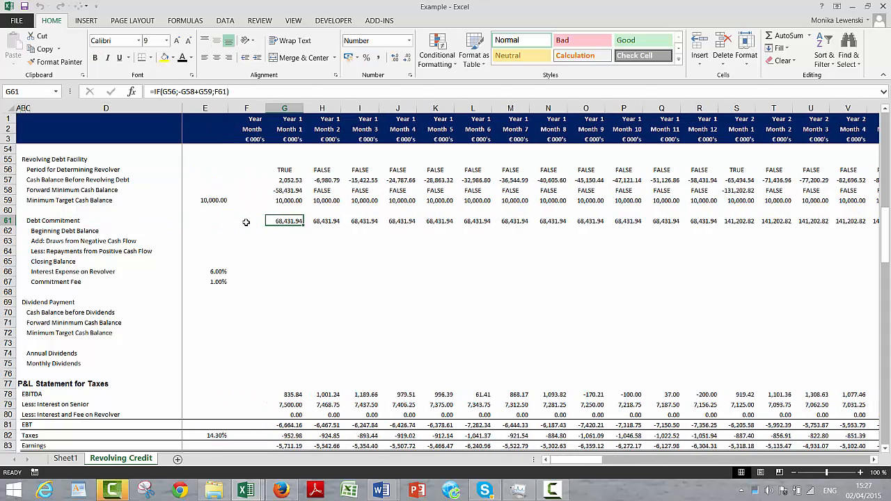
- Examine the revolver's empty Beginning Debt Balance row around its label and the Year 1 Month 1 cell
key("Down")
key("Left")
key("Left")
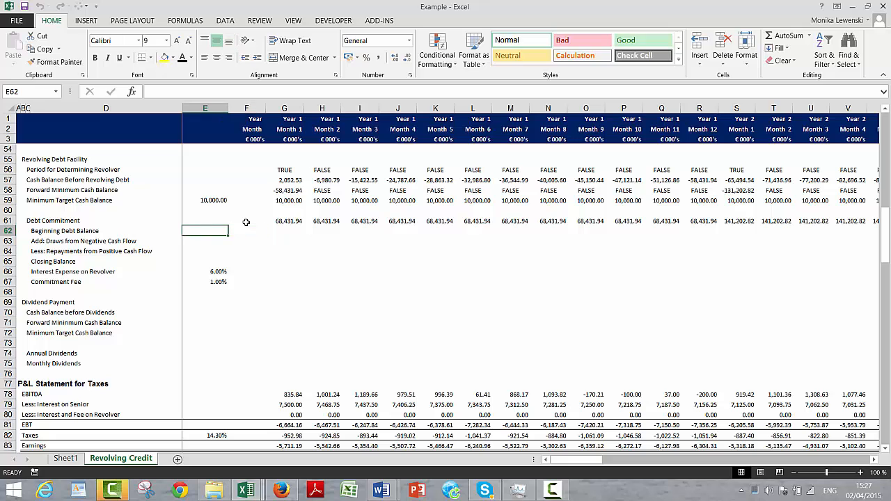
key("Right")
key("Right")
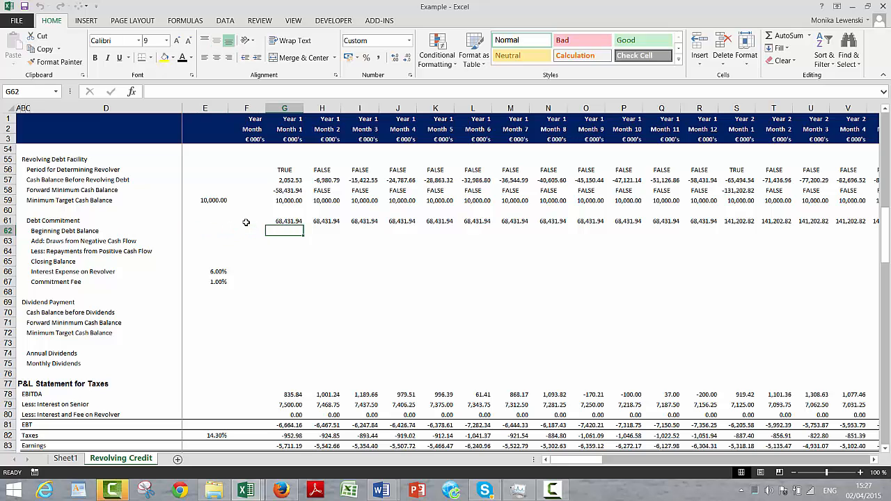
key("Left")
key("Left")
key("Left")
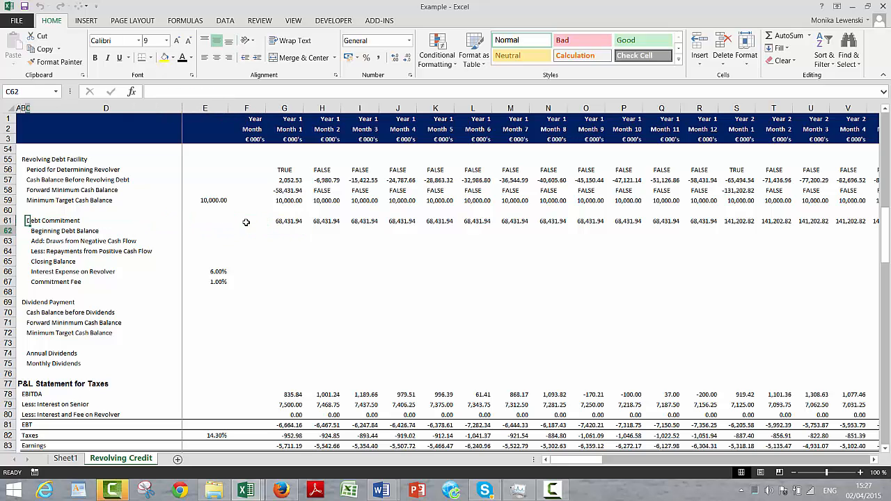
key("Right")
key("Right")
key("Right")
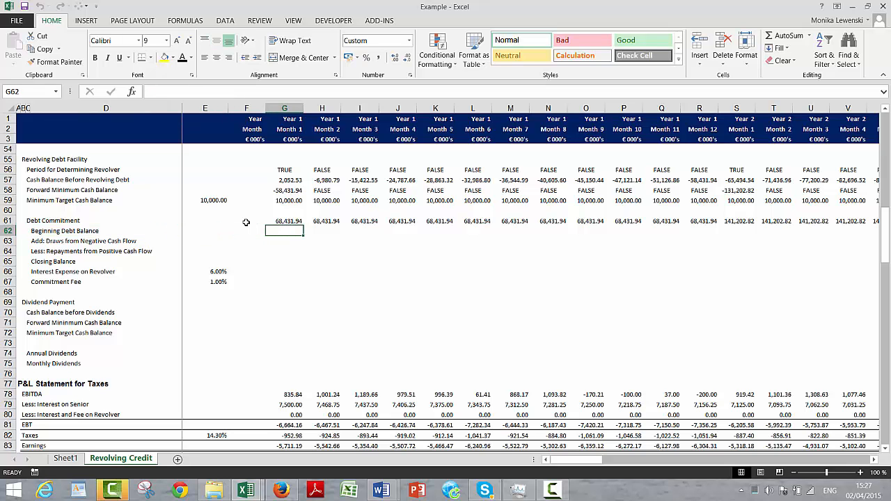
- Link the revolver's opening Closing Balance in F65 to the opening Debt Outstanding - Revolver amount with =F12
key("Down")
key("Down")
key("Down")
key("Left")
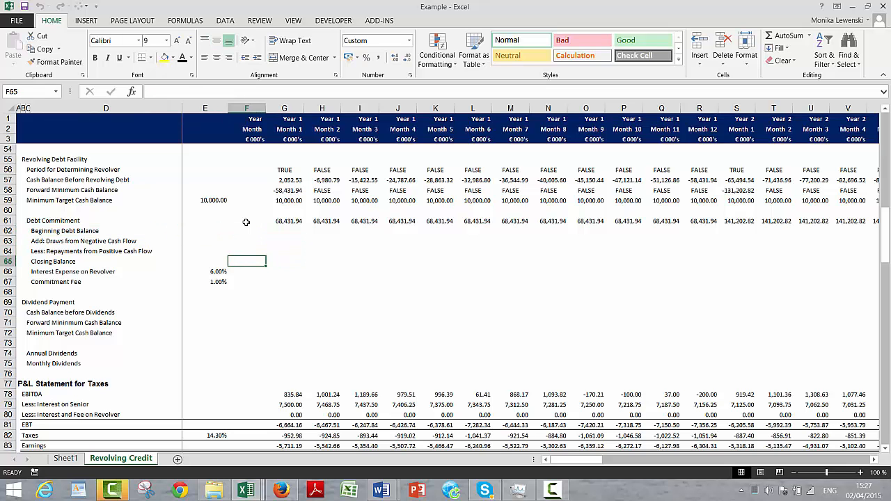
type("=")
key("Up")
key("Up")
key("Up")
key("Up")
key("Up")
key("Up")
key("Up")
key("Up")
key("Up")
key("Up")
key("Up")
key("Up")
key("Up")
key("Up")
key("Up")
key("Up")
key("Up")
key("Up")
key("Up")
key("Up")
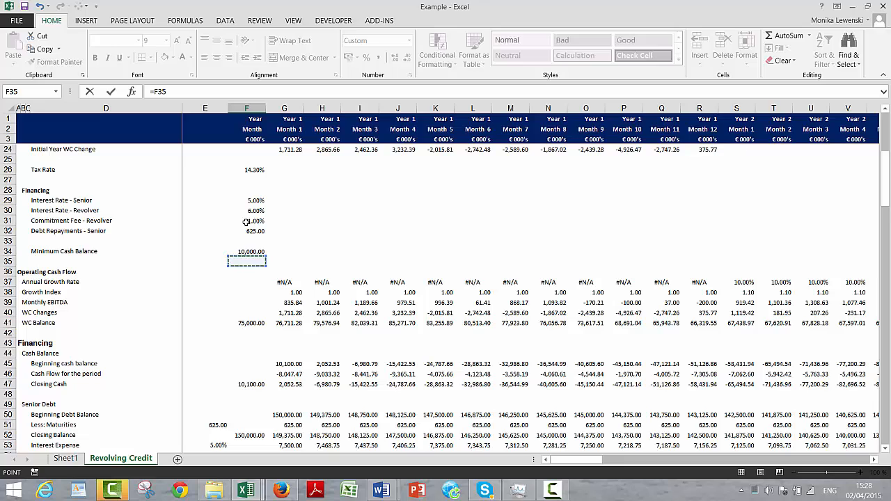
key("Up")
key("Up")
key("Up")
key("Up")
key("Up")
key("Up")
key("Up")
key("Up")
key("Up")
key("Up")
key("Up")
key("Up")
key("Up")
key("Up")
key("Up")
key("Up")
key("Up")
key("Up")
key("Up")
key("Up")
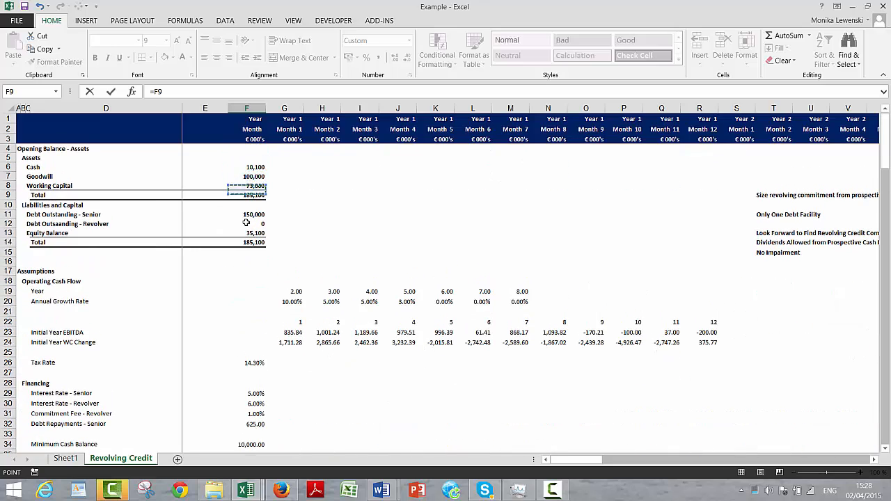
key("Down")
key("Down")
key("Down")
key("Return")
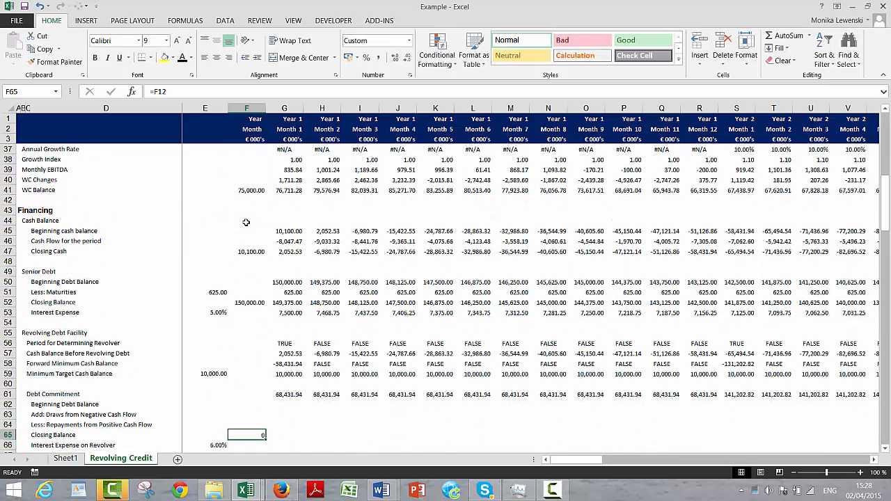
key("Up")
key("Up")
key("Right")
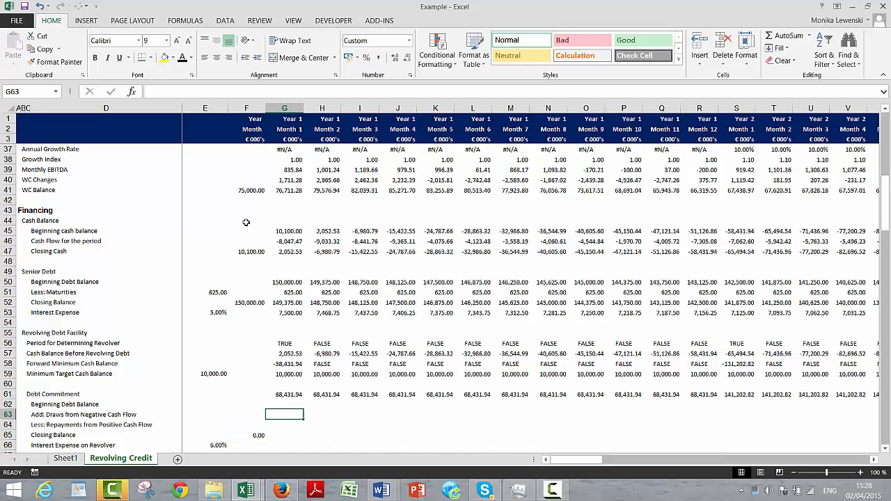
key("Up")
key("Right")
type("=")
key("Down")
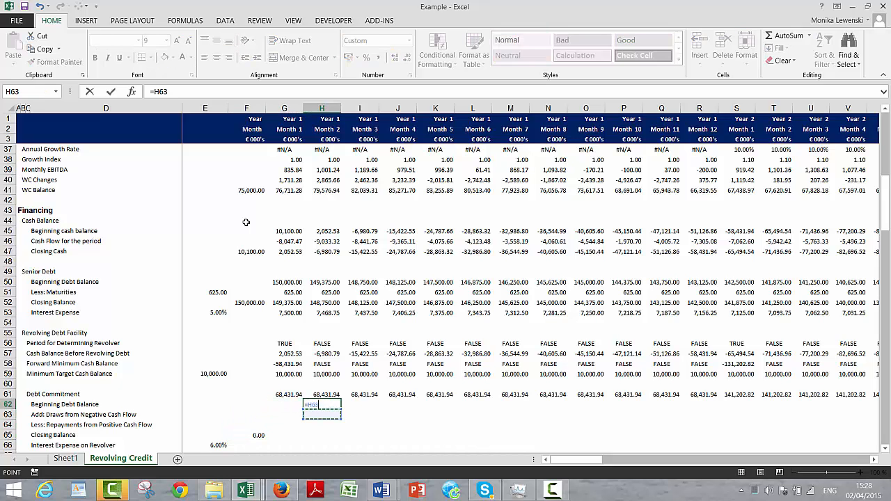
key("Down")
key("Escape")
- Enter =F65 in G62 so the Year 1 Month 1 Beginning Debt Balance picks up the previous closing balance
key("Left")
type("=")
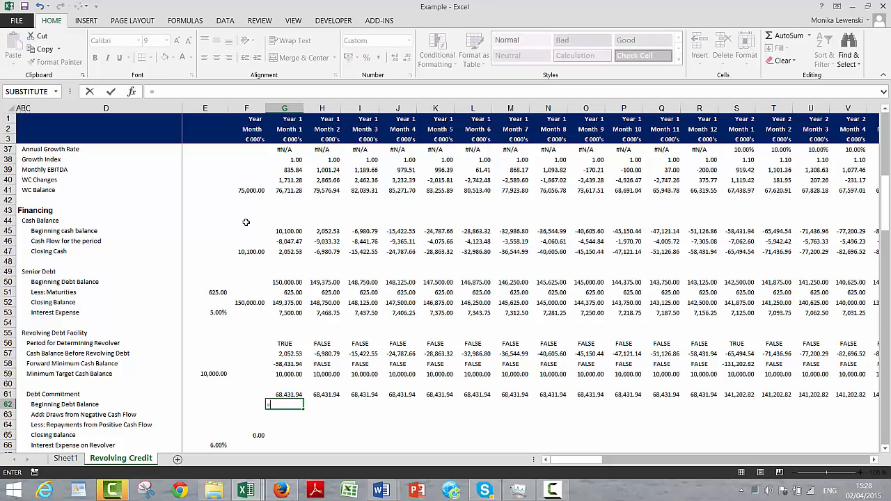
key("Down")
key("Down")
key("Down")
key("Left")
key("Return")
key("Up")
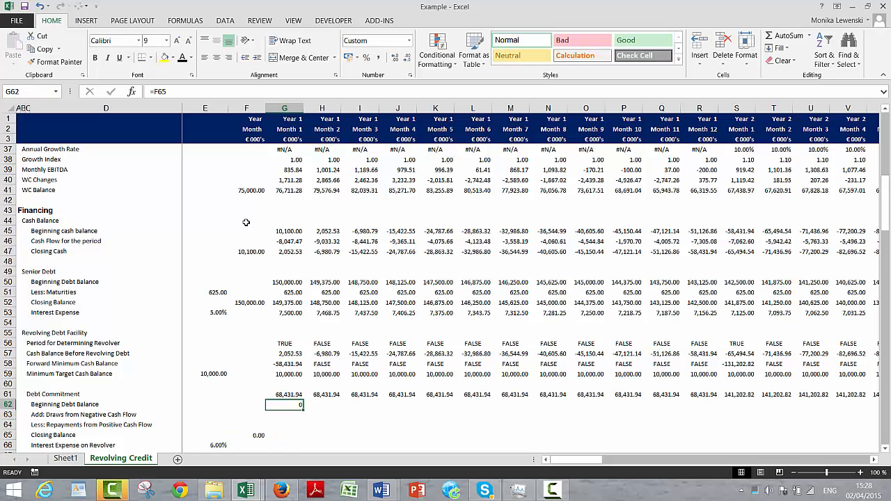
- Enter =G97 in G63 so the Year 1 Month 1 Draws from Negative Cash Flow link to the Cash Flow Statement's Draws on Revolver
key("Down")
type("=")
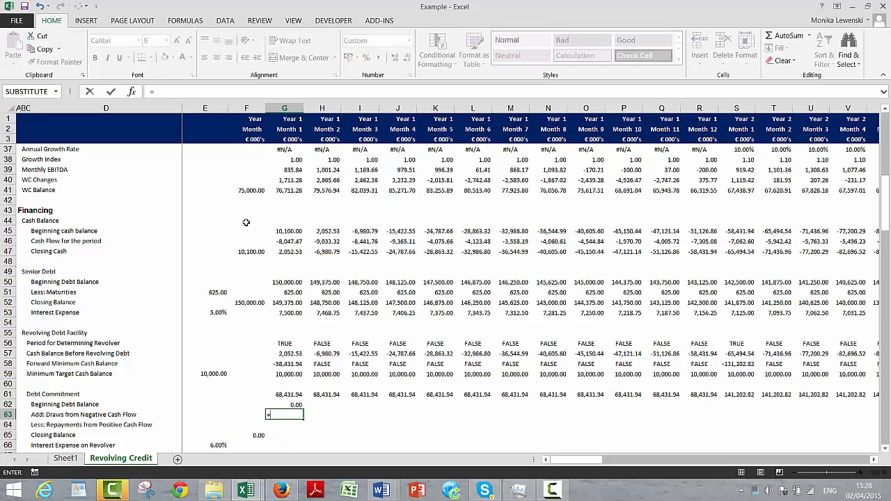
key("Down")
key("Down")
key("Down")
key("Down")
key("Down")
key("Down")
key("Down")
key("Down")
key("Down")
key("Down")
key("Down")
key("Down")
key("Down")
key("Down")
key("Down")
key("Down")
key("Down")
key("Down")
key("Down")
key("Down")
key("Down")
key("Down")
key("Down")
key("Down")
key("Down")
key("Down")
key("Down")
key("Down")
key("Down")
key("Down")
key("Down")
key("Down")
key("Down")
key("Down")
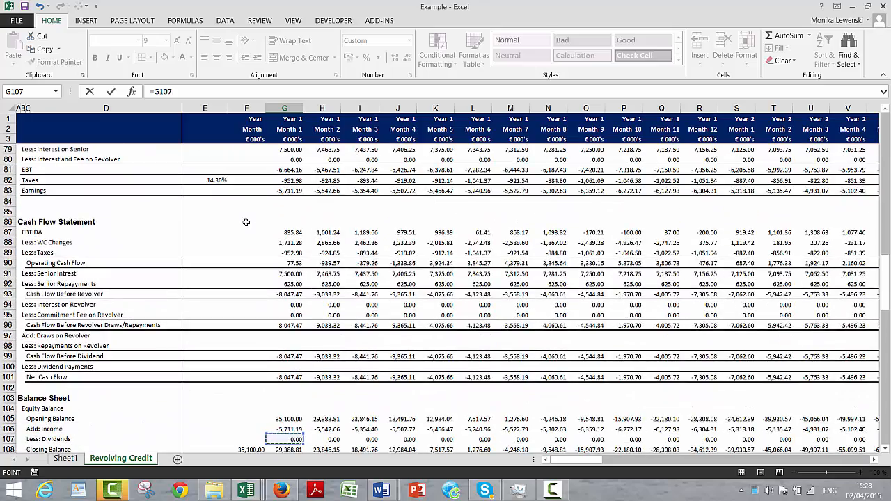
key("Up")
key("Up")
key("Up")
key("Up")
key("Up")
key("Up")
key("Up")
key("Up")
key("Up")
key("Up")
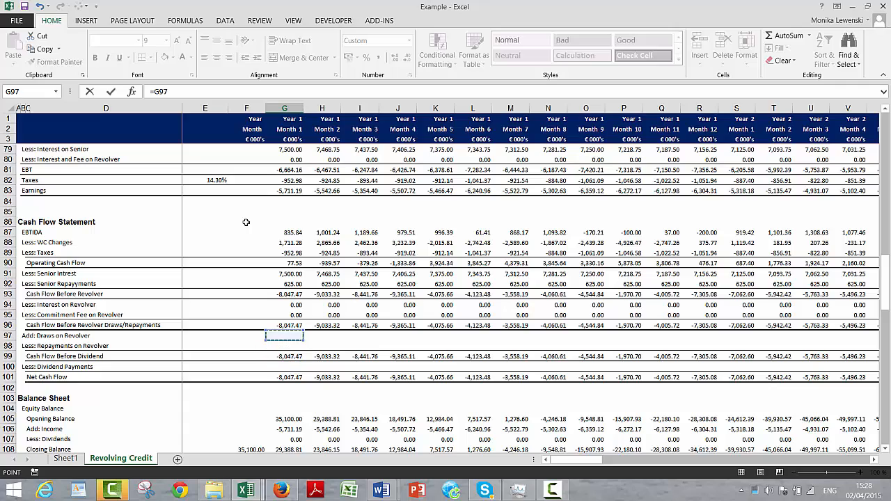
key("ctrl+Return")
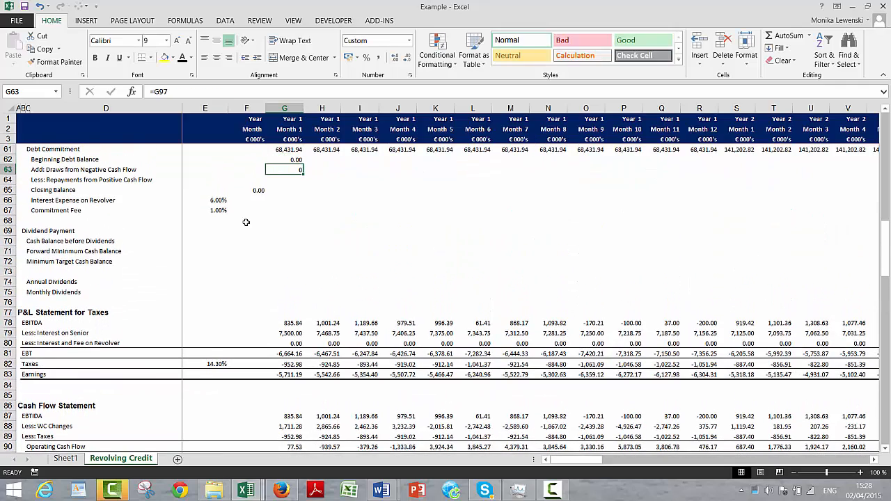
- Link G64, the Year 1 Month 1 Repayments from Positive Cash Flow, to the Cash Flow Statement's Repayments on Revolver for that month
key("Down")
type("=")
key("Down")
key("Down")
key("Down")
key("Down")
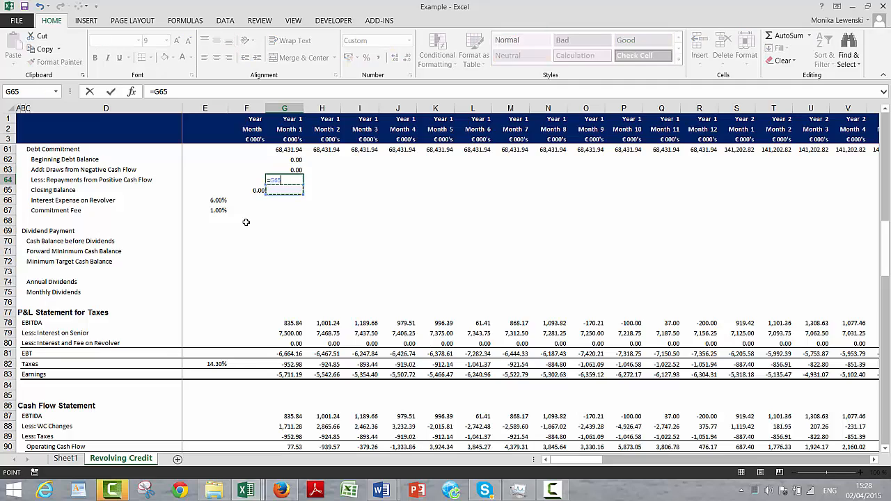
key("Down")
key("Down")
key("Down")
key("Down")
key("Down")
key("Down")
key("Down")
key("Down")
key("Down")
key("Down")
key("Down")
key("Down")
key("Down")
key("Down")
key("Down")
key("Down")
key("Down")
key("Down")
key("Down")
key("Down")
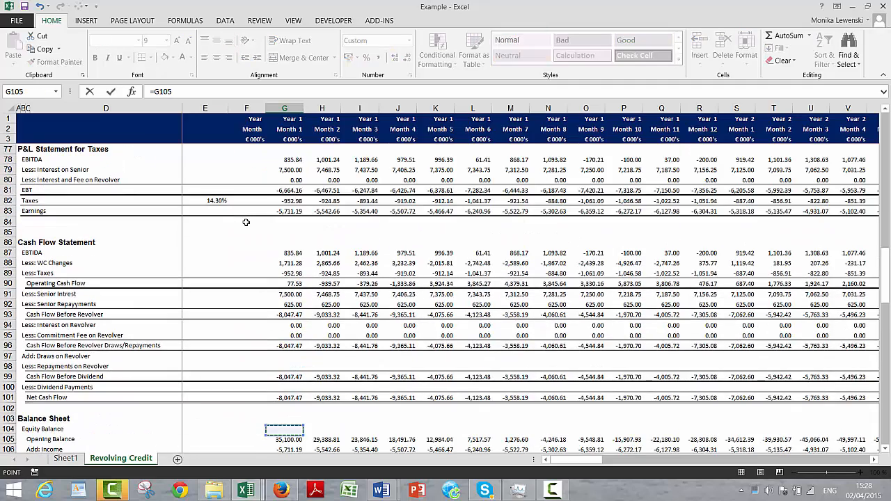
key("Up")
key("Up")
key("Up")
key("Up")
key("Up")
key("Up")
key("Up")
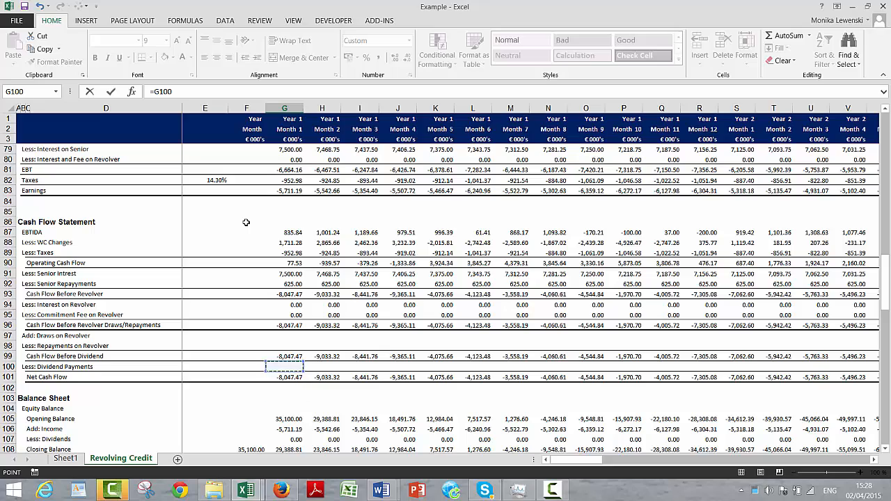
key("ctrl+Return")
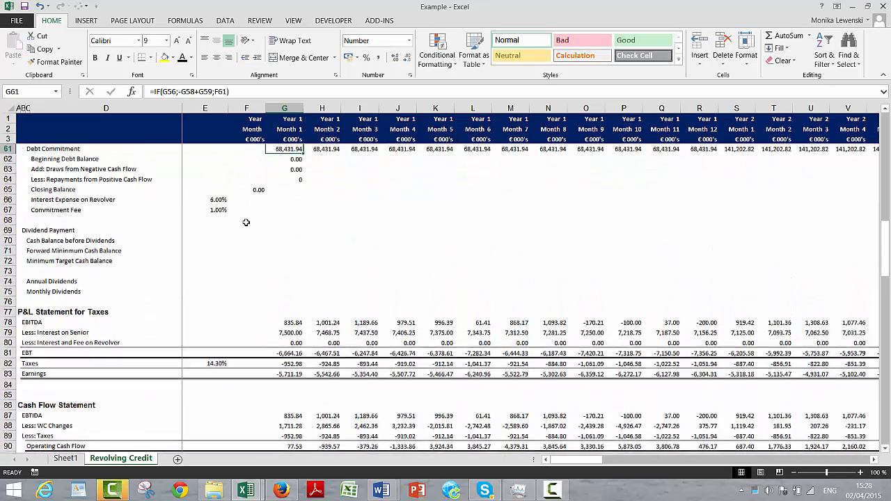
- Calculate the revolver's Year 1 Month 1 Closing Balance in G65 with =G62+G63-G64
key("Down")
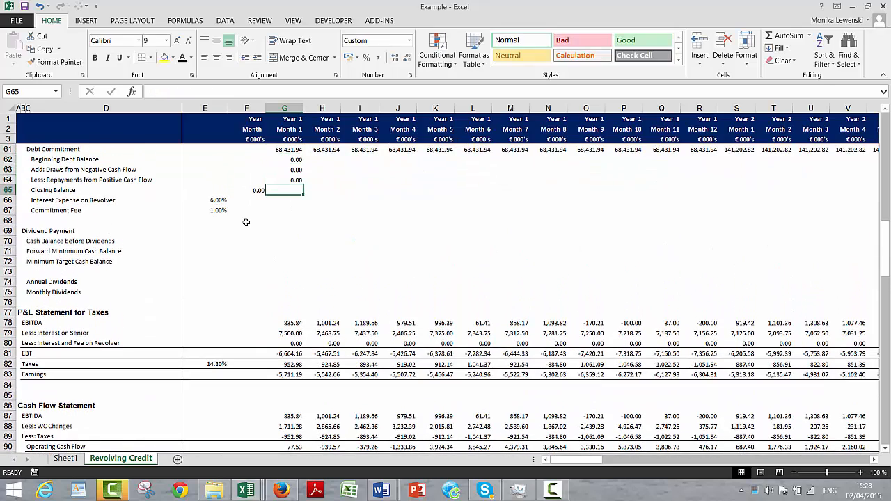
type("=")
key("Up")
key("Up")
key("Up")
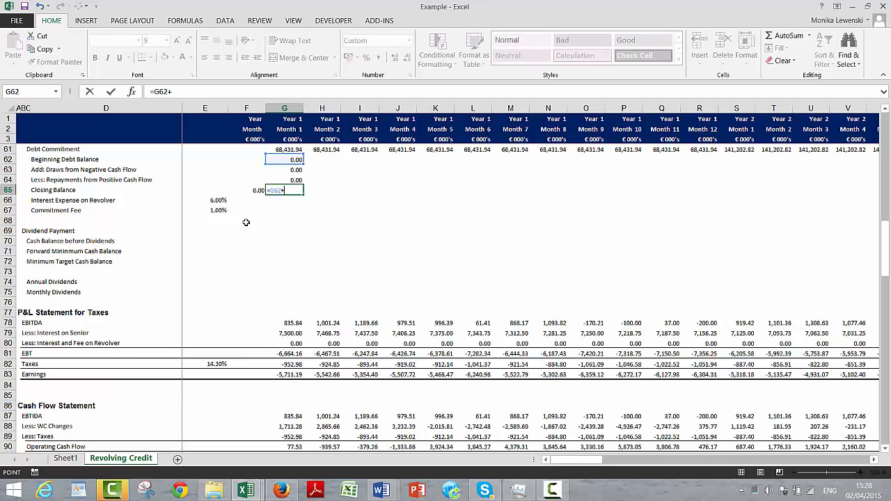
type("+")
key("Up")
key("Up")
type("-")
key("Up")
key("ctrl+Return")
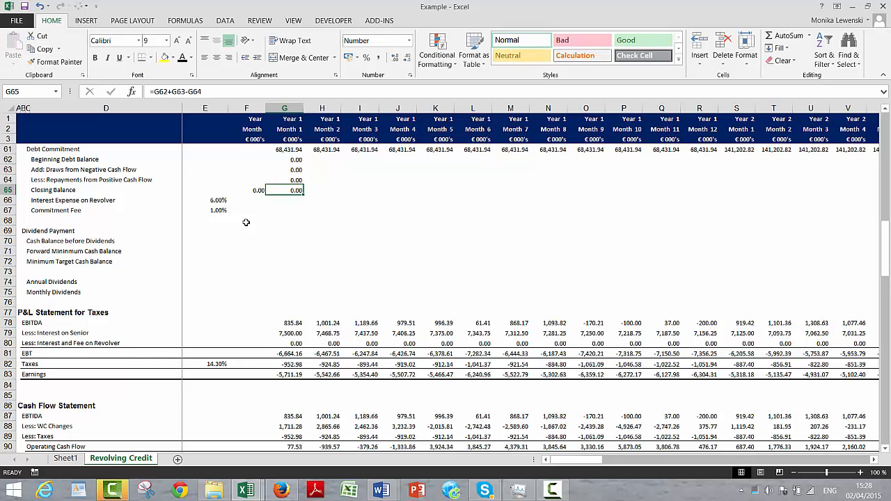
- Fill the revolver formulas in G62:G65, from Beginning Debt Balance to Closing Balance, across the remaining months
key("Up")
key("Up")
key("Up")
key("shift+Down")
key("shift+Down")
key("shift+Down")
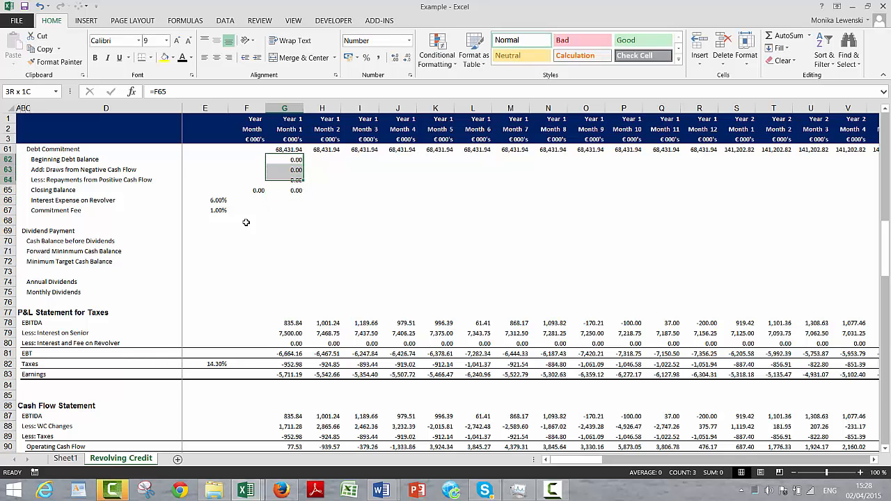
key("ctrl+shift+r")
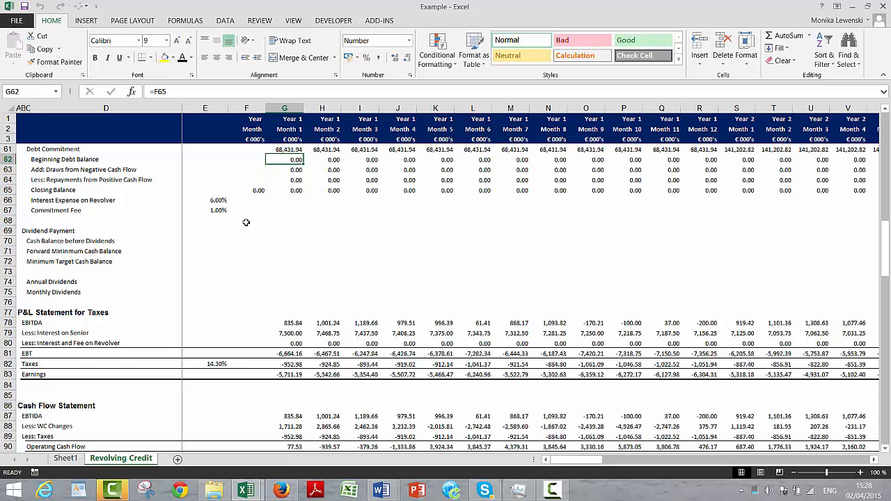
- Find the empty Year 1 Month 1 Draws on Revolver cell, G97, in the Cash Flow Statement
key("Right")
key("Left")
key("Down")
key("Down")
key("Down")
key("Down")
key("Down")
key("Down")
key("Down")
key("Down")
key("Down")
key("Down")
key("Down")
key("Down")
key("Down")
key("Down")
key("Down")
key("Down")
key("Down")
key("Down")
key("Down")
key("Down")
key("Down")
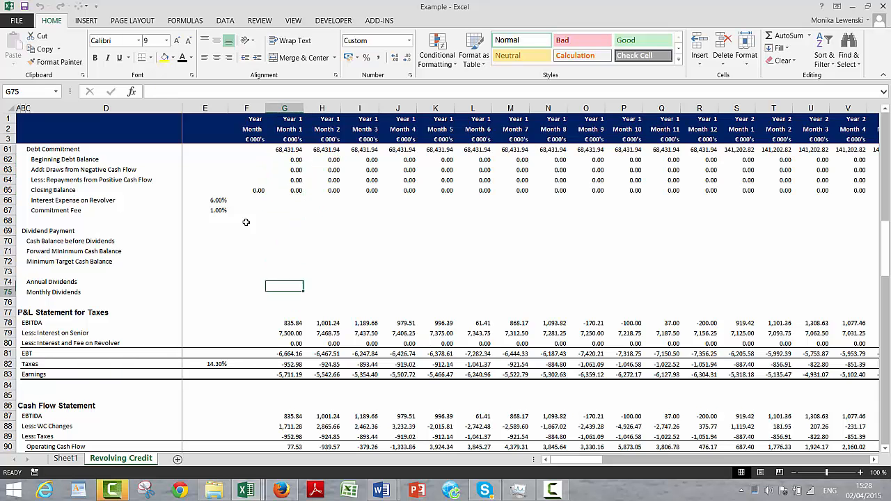
key("Up")
key("Up")
key("Up")
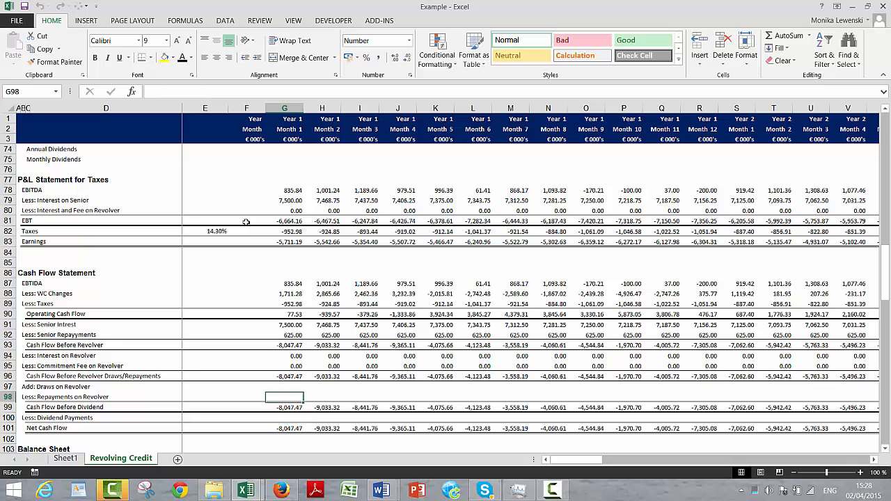
type("=")
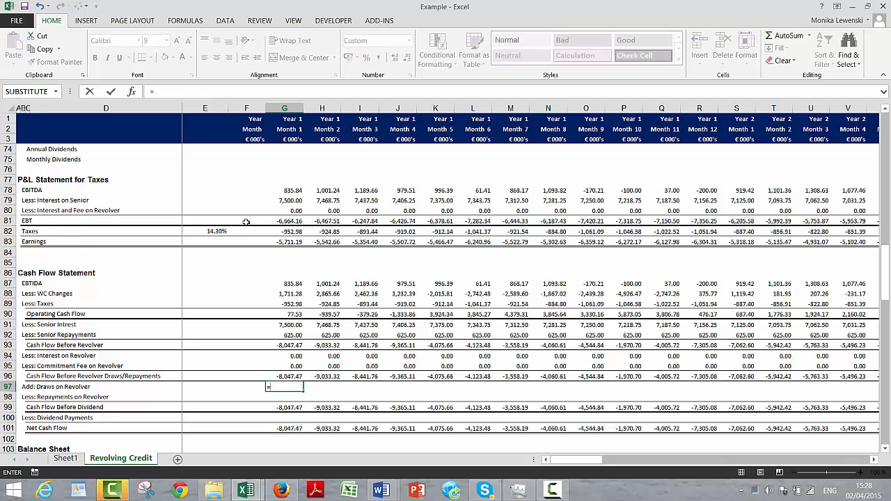
key("Escape")
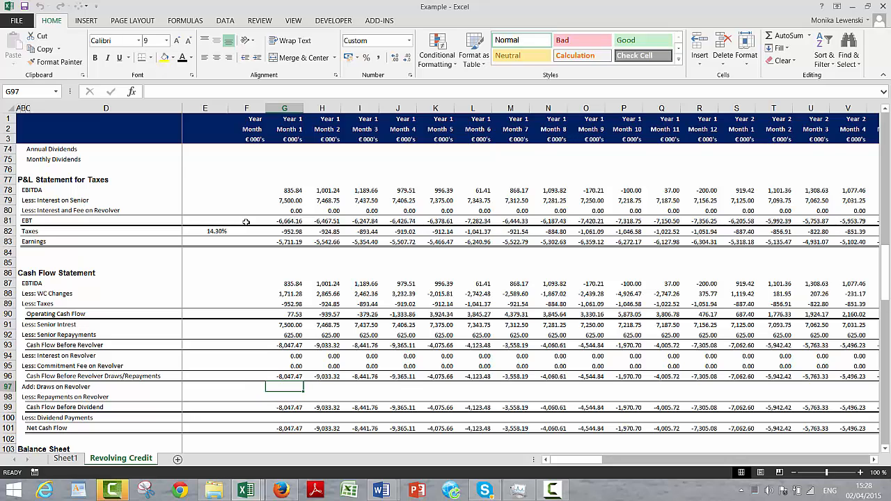
- Examine the Cash Flow Statement along the Draws on Revolver row, from Year 1 Month 1 through Year 9 Month 12 and back
key("Right")
key("Right")
key("Right")
key("Right")
key("Right")
key("Right")
key("Right")
key("Right")
key("Right")
key("Right")
key("Right")
key("Right")
key("Right")
key("Right")
key("Right")
key("Right")
key("Right")
key("Right")
key("Right")
key("Right")
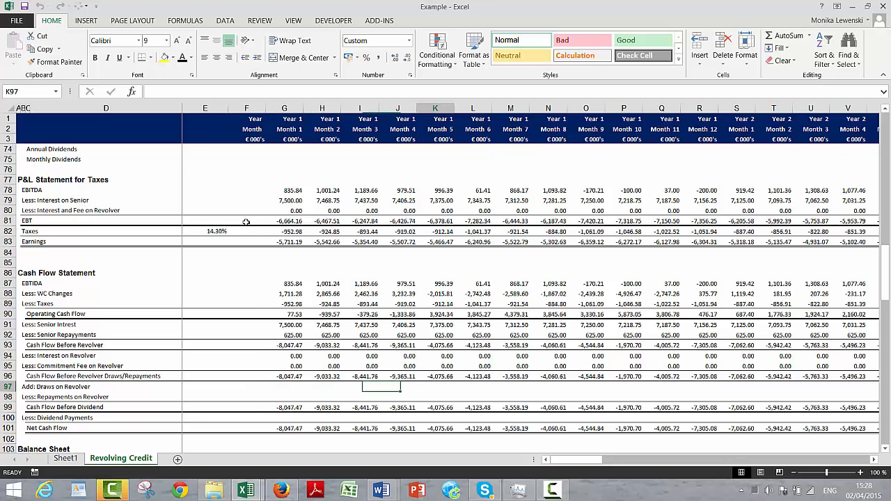
key("Right")
key("Right")
key("Right")
key("Right")
key("Right")
key("Right")
key("Right")
key("Right")
key("Right")
key("Right")
key("Right")
key("Right")
key("Right")
key("Right")
key("Right")
key("Right")
key("Right")
key("Right")
key("Right")
key("Right")
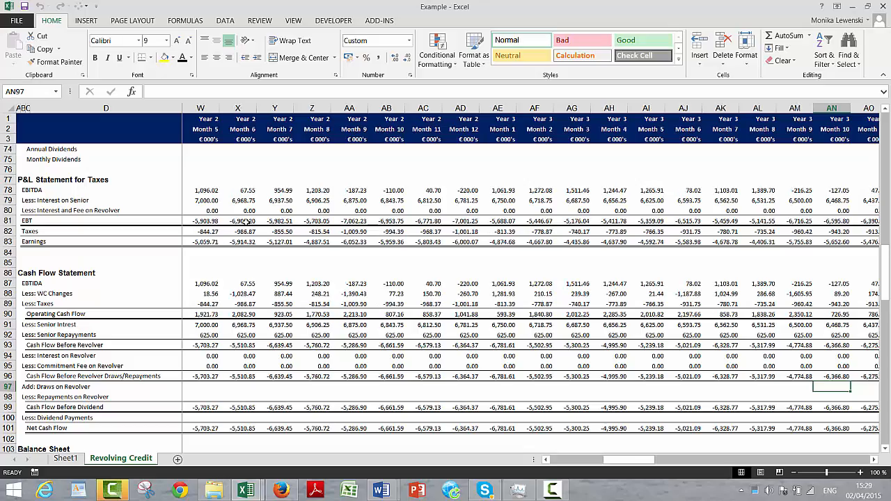
key("Right")
key("Right")
key("Right")
key("Right")
key("Right")
key("Right")
key("Right")
key("Right")
key("Right")
key("Right")
key("Right")
key("Right")
key("Right")
key("Right")
key("Right")
key("Right")
key("Right")
key("Right")
key("Right")
key("Right")
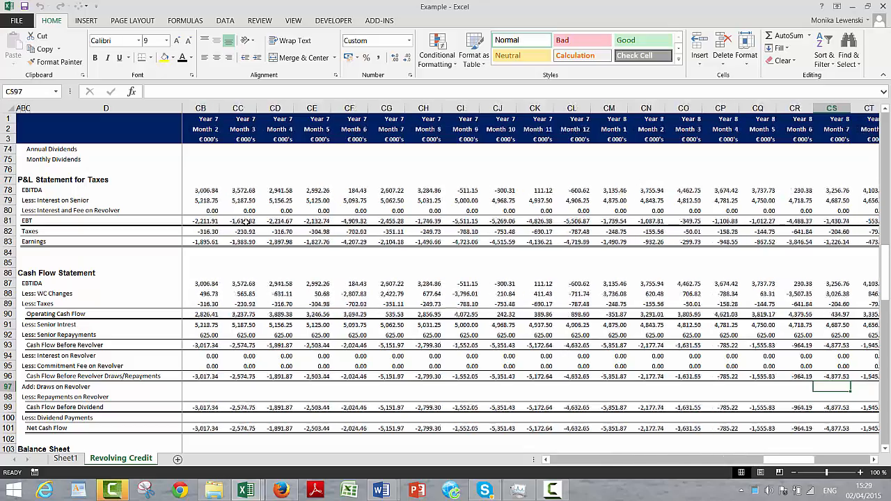
key("Left")
key("Left")
key("Left")
key("Left")
key("Left")
key("Left")
key("Left")
key("Left")
key("Left")
key("Left")
key("Left")
key("Left")
key("Left")
key("Left")
key("Left")
key("Left")
key("Left")
key("Left")
key("Left")
key("Left")
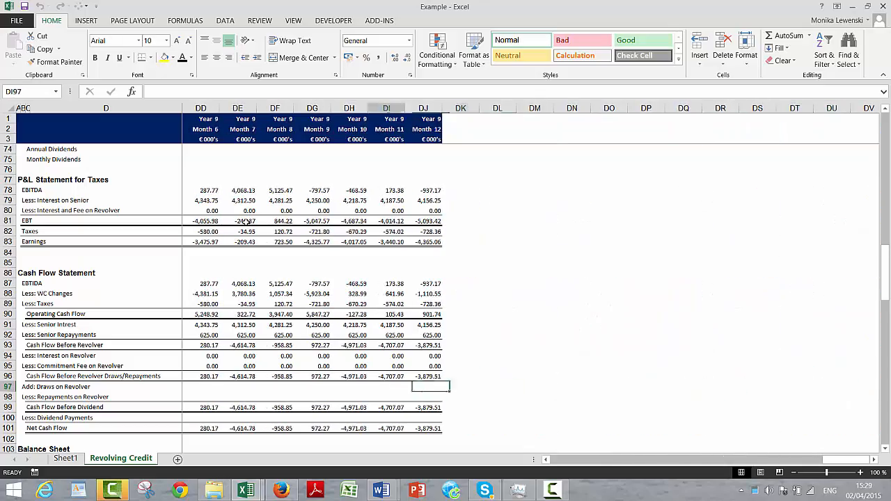
key("Left")
key("Left")
key("Left")
key("Left")
key("Left")
key("Left")
key("Left")
key("Left")
key("Left")
key("Left")
key("Left")
key("Left")
key("Left")
key("Left")
key("Left")
key("Left")
key("Left")
key("Left")
key("Left")
key("Left")
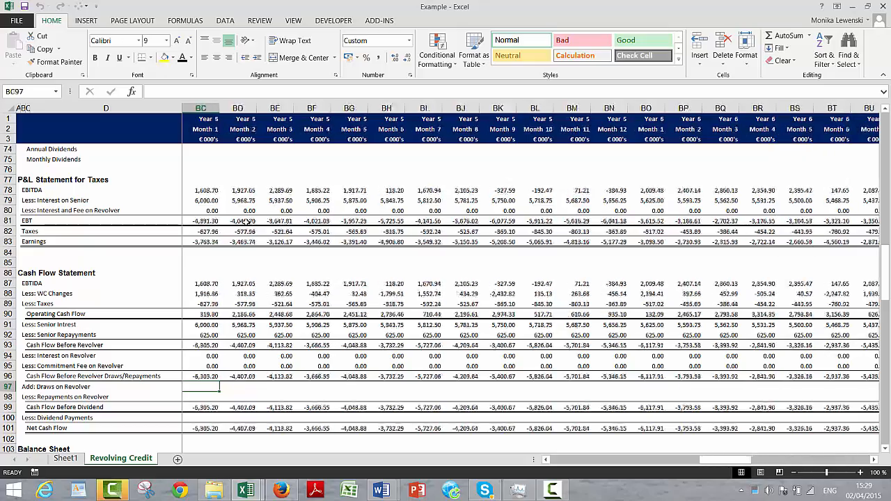
key("Left")
key("Left")
key("Left")
key("Left")
key("Left")
key("Left")
key("Left")
key("Left")
key("Left")
key("Left")
key("Left")
key("Left")
key("Left")
key("Left")
key("Left")
key("Left")
key("Left")
key("Left")
key("Left")
key("Left")
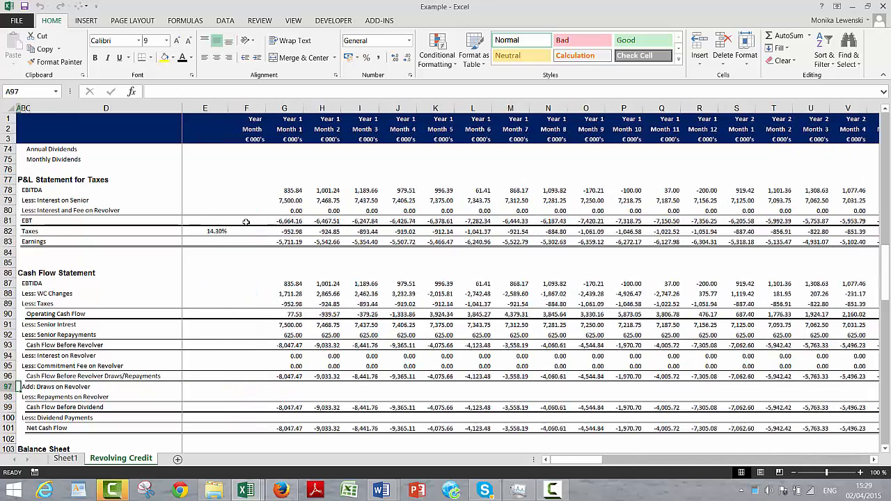
- Calculate the Year 1 Month 1 Draws on Revolver in G97 with =MAX(-G96;0)
key("Right")
key("Right")
key("Right")
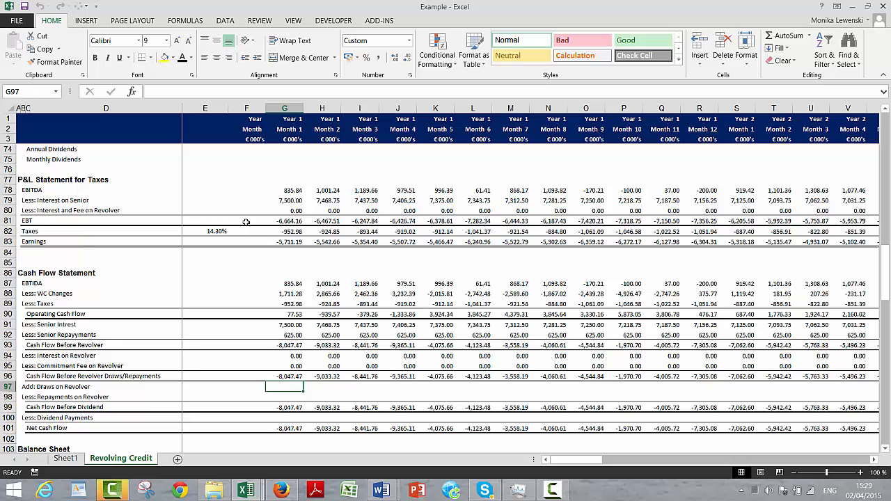
type("=ma")
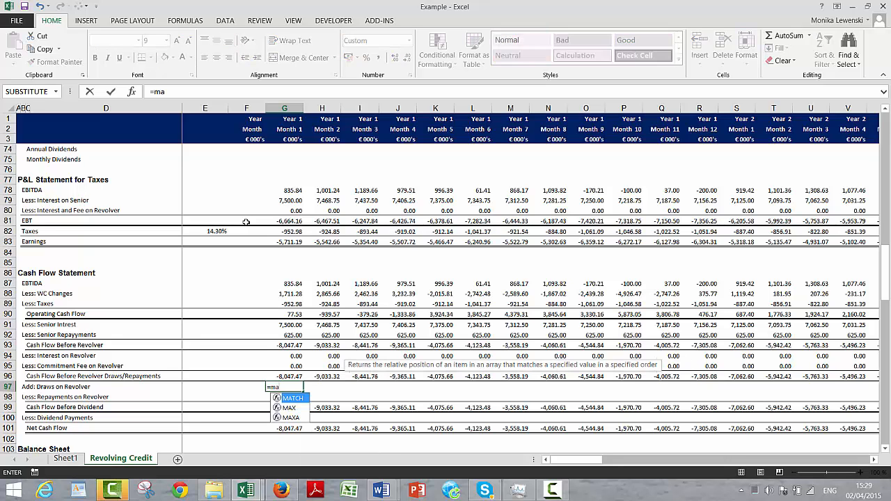
type("x(")
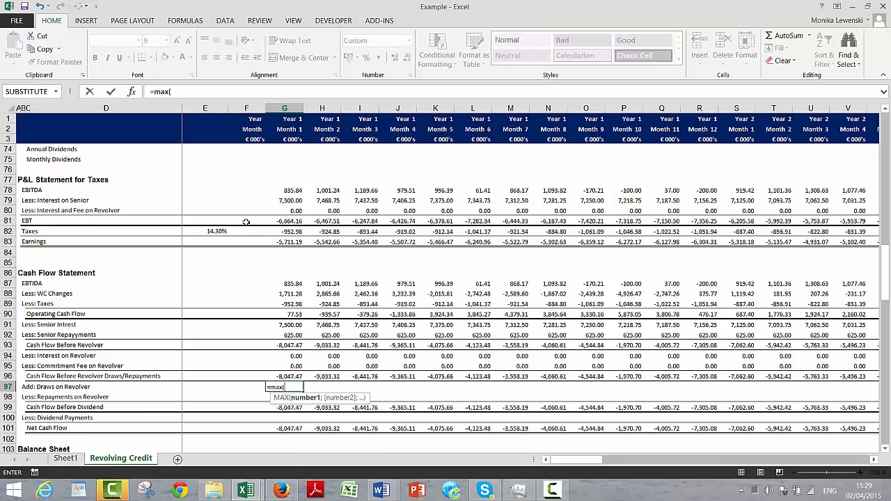
key("Up")
type("-")
key("Up")
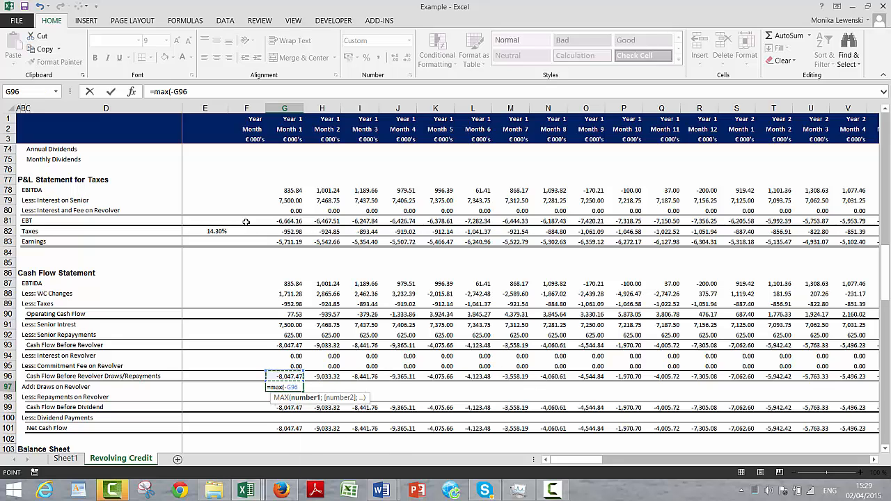
type(";0)")
key("Up")
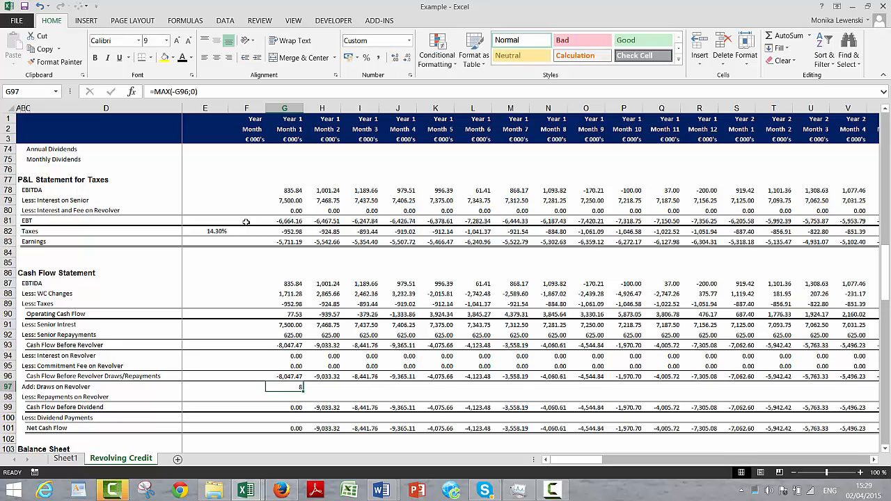
- Review the Year 1 Month 1 Draws on Revolver formula in G97 and its reference to the cash flow before revolver draws
key("F2")
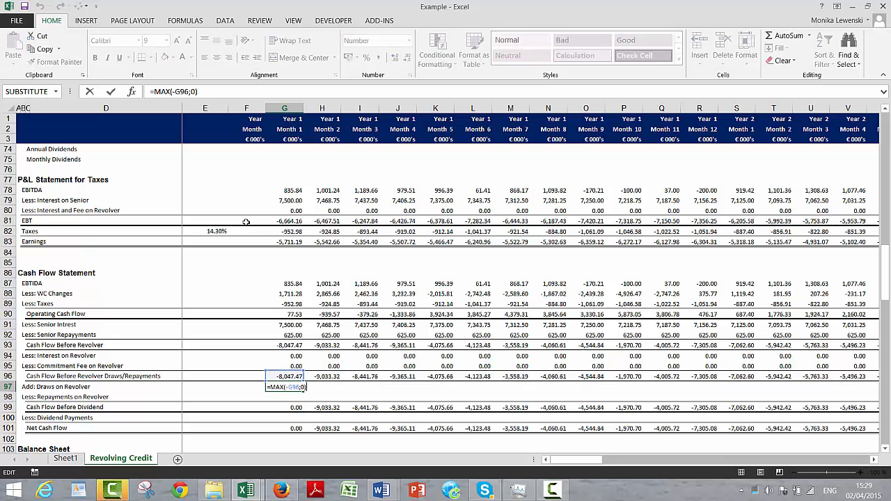
key("Left")
key("Left")
key("Left")
key("Left")
key("Left")
key("Left")
key("Left")
key("Left")
key("Left")
key("Left")
key("Left")
key("Left")
key("Return")
- Locate the Revolving Debt Facility section and review its rows from Minimum Target Cash Balance through Commitment Fee
key("Up")
key("Up")
key("Up")
key("Up")
key("Up")
key("Up")
key("Up")
key("Up")
key("Up")
key("Up")
key("Up")
key("Up")
key("Up")
key("Up")
key("Up")
key("Up")
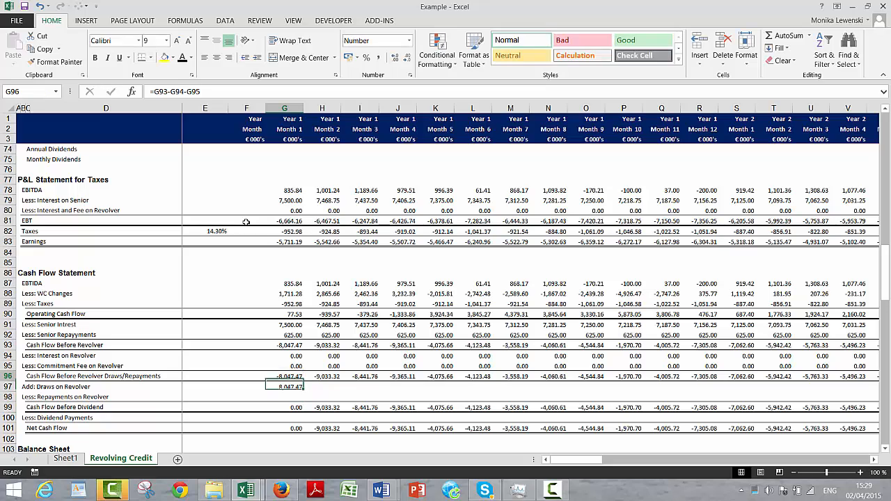
key("Up")
key("Up")
key("Up")
key("Up")
key("Up")
key("Up")
key("Up")
key("Up")
key("Up")
key("Up")
key("Up")
key("Up")
key("Up")
key("Up")
key("Up")
key("Up")
key("Up")
key("Up")
key("Up")
key("Up")
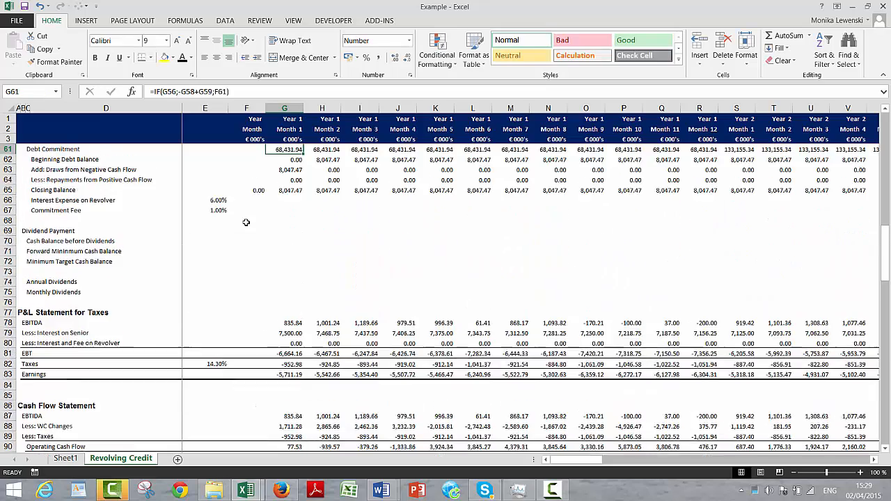
key("Down")
key("Down")
key("Down")
key("Down")
key("Down")
key("Down")
key("Down")
key("Down")
key("Down")
key("Down")
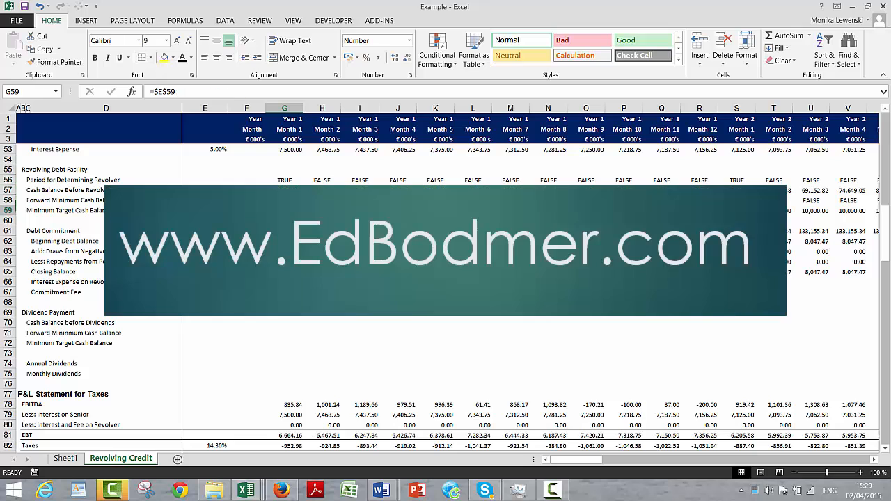
key("Down")
key("Down")
key("Down")
key("Down")
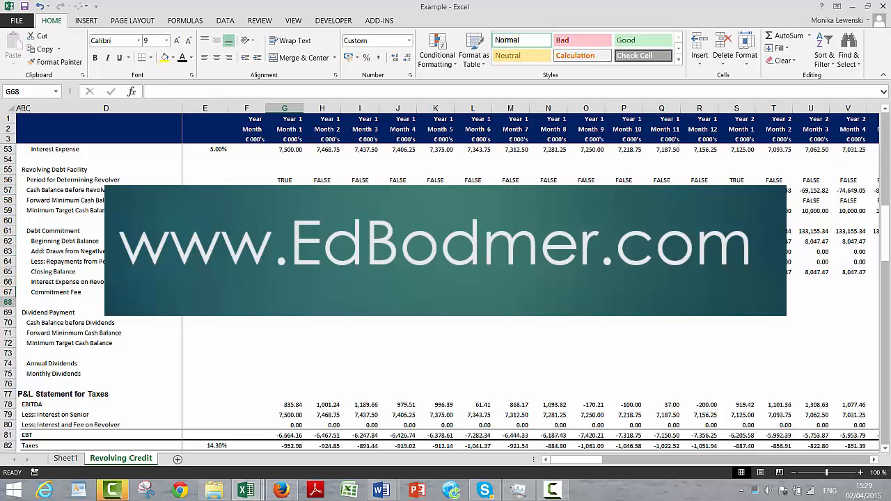
- Insert two blank rows between Debt Commitment and Beginning Debt Balance, and label C62 "Less: Opening Balance"
key("Left")
key("Left")
key("Left")
key("Left")
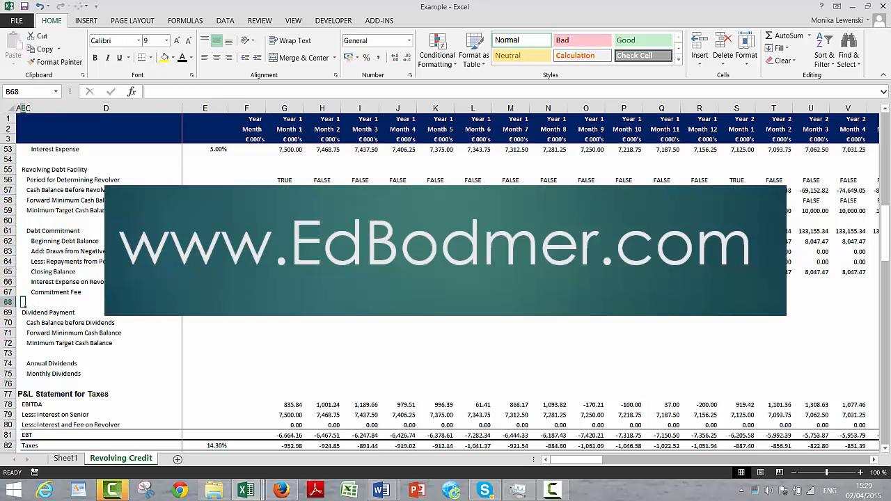
key("Up")
key("Up")
key("Up")
key("Up")
key("Up")
key("Up")
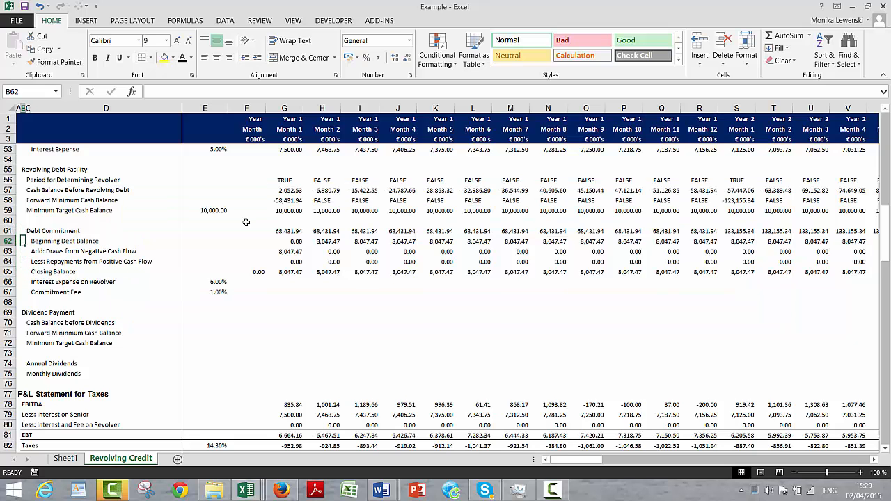
key("shift+space")
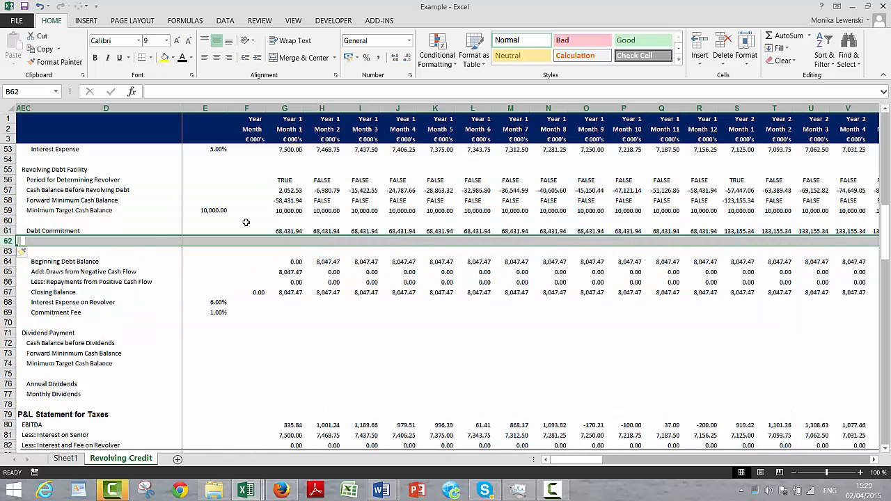
key("ctrl+shift+plus")
type("Less: Opening Balance")
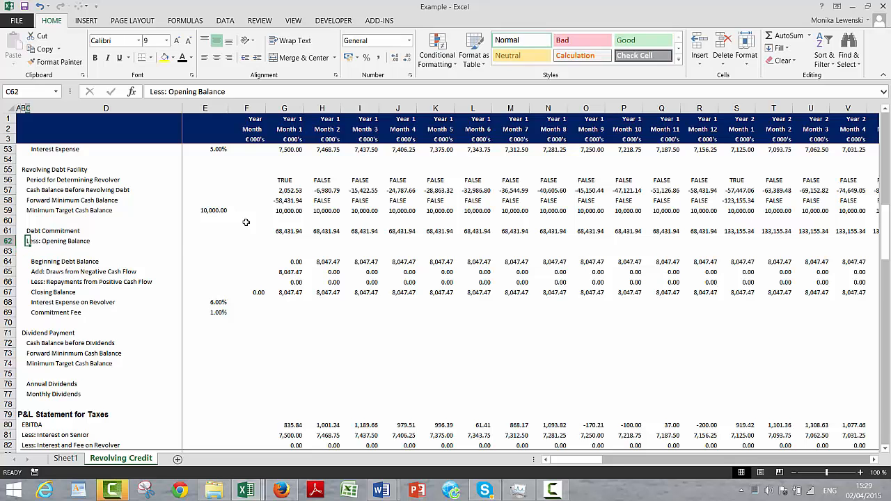
- Link the Year 1 Month 1 opening balance in G62 to the Beginning Debt Balance with =G64
key("Right")
key("Right")
key("Right")
key("Right")
type("=")
key("Down")
key("Down")
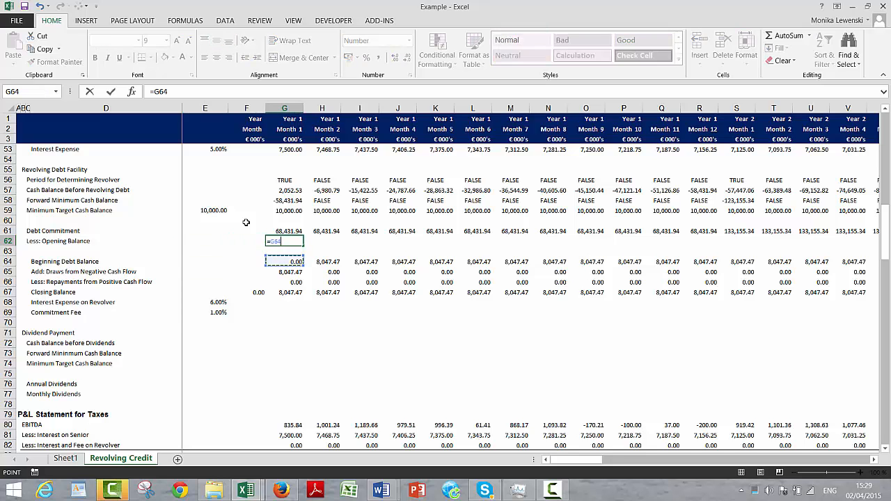
key("ctrl+Return")
- Insert another row at row 63, directly under Less: Opening Balance, and label C63 "Availability"
key("Down")
key("shift+space")
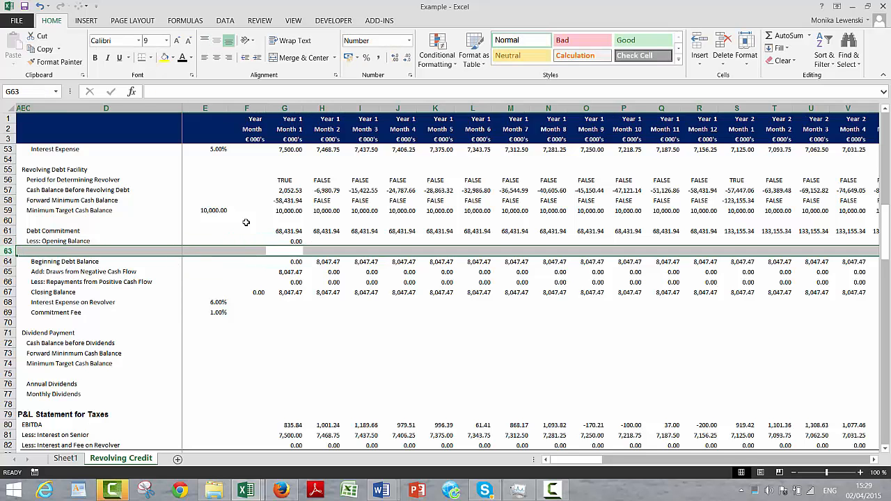
key("ctrl+shift+plus")
key("Left")
key("Left")
key("Left")
key("Left")
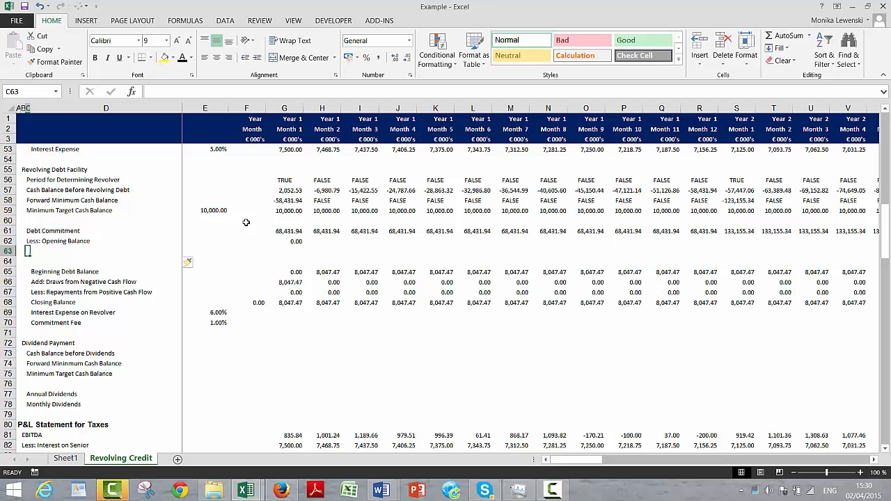
type("Availability")
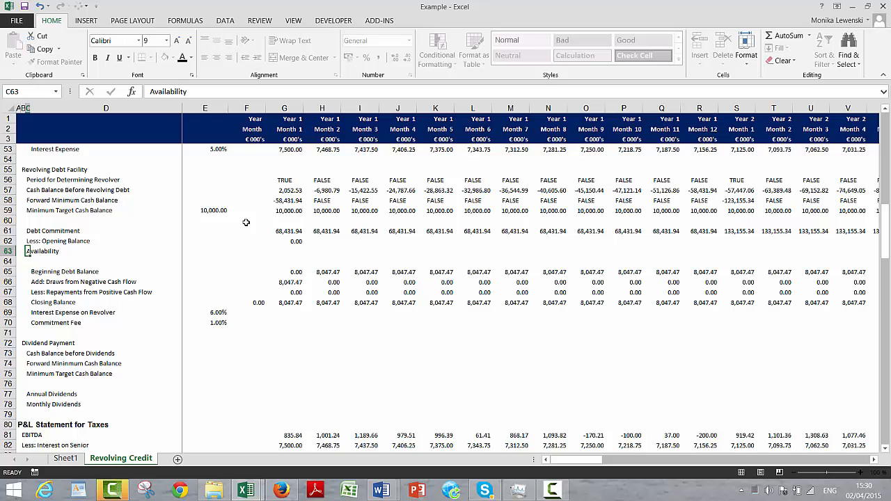
- Calculate the Year 1 Month 1 Availability in G63 as Debt Commitment minus Opening Balance, =G61-G62
key("Right")
key("Right")
key("Right")
key("Right")
type("=")
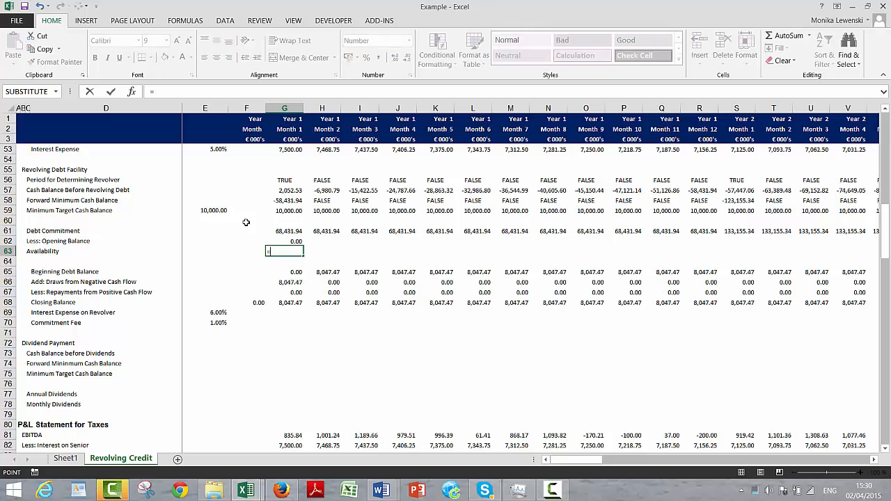
key("Up")
key("Up")
type("-")
key("Up")
key("Return")
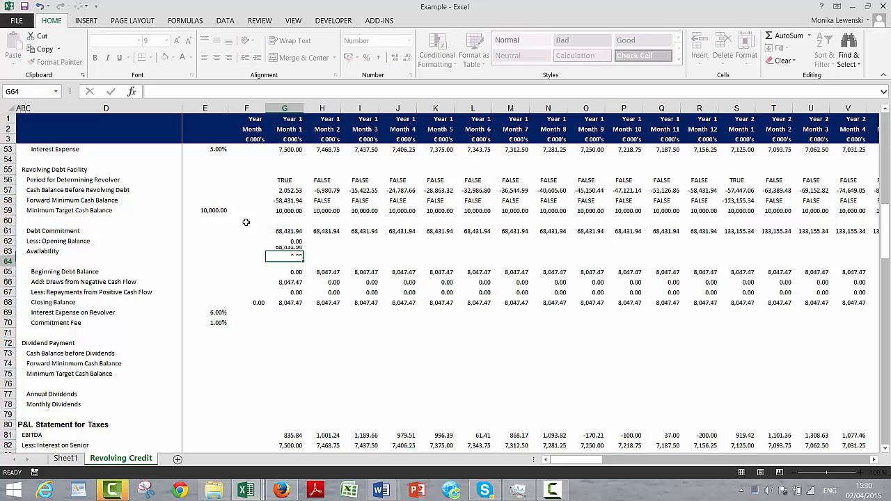
- Copy the Opening Balance and Availability formulas from G62:G63 across all the monthly columns
key("Up")
key("shift+Up")
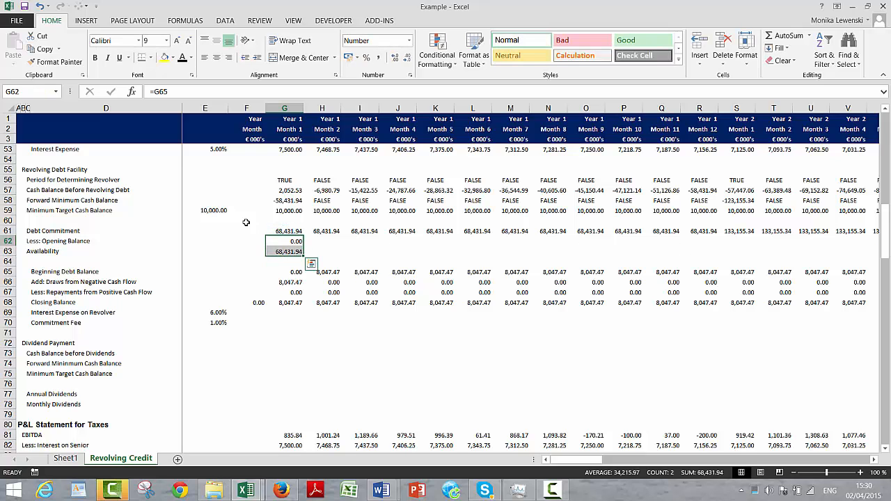
key("ctrl+shift+r")
- Find the Year 1 Month 1 Draws on Revolver formula, G100, in the Cash Flow Statement
key("Down")
key("Down")
key("Down")
key("Down")
key("Down")
key("Down")
key("Down")
key("Down")
key("Down")
key("Down")
key("Down")
key("Down")
key("Down")
key("Down")
key("Down")
key("Down")
key("Down")
key("Down")
key("Down")
key("Down")
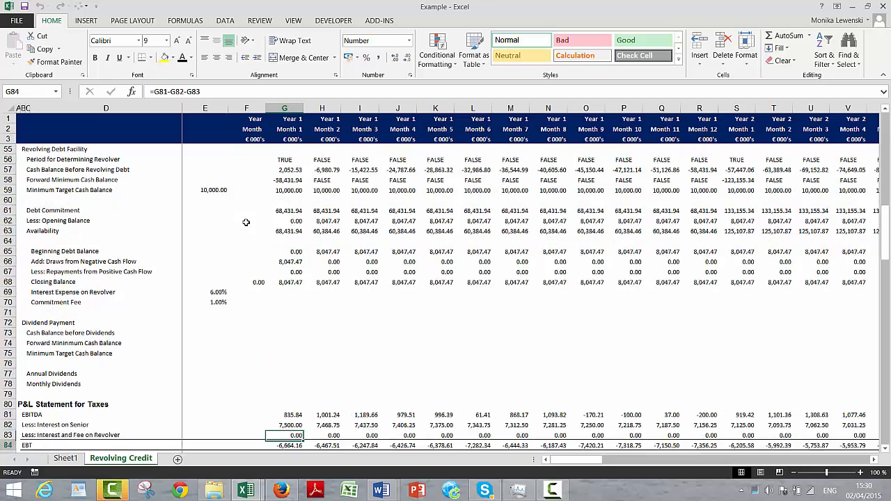
key("Down")
key("Down")
key("Down")
key("Down")
key("Down")
key("Down")
key("Down")
key("Down")
key("Down")
key("Down")
key("Down")
key("Down")
key("Down")
key("Down")
key("Down")
key("Down")
key("Down")
key("Down")
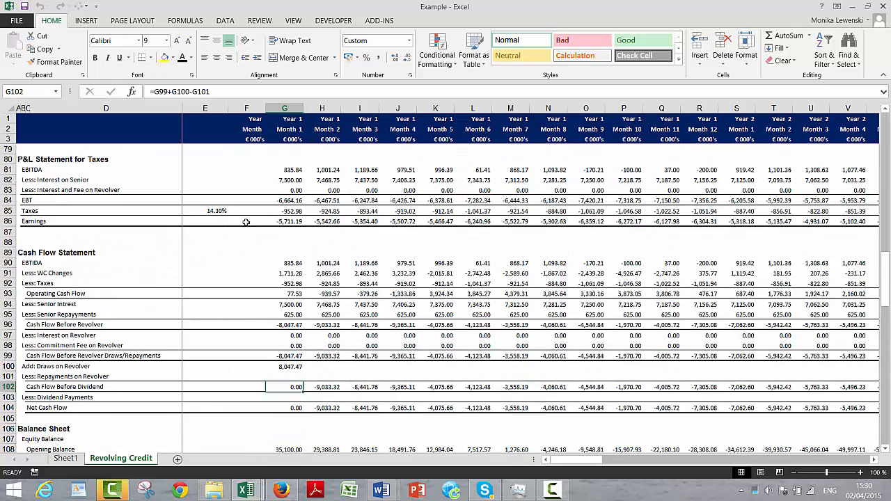
key("Up")
key("Up")
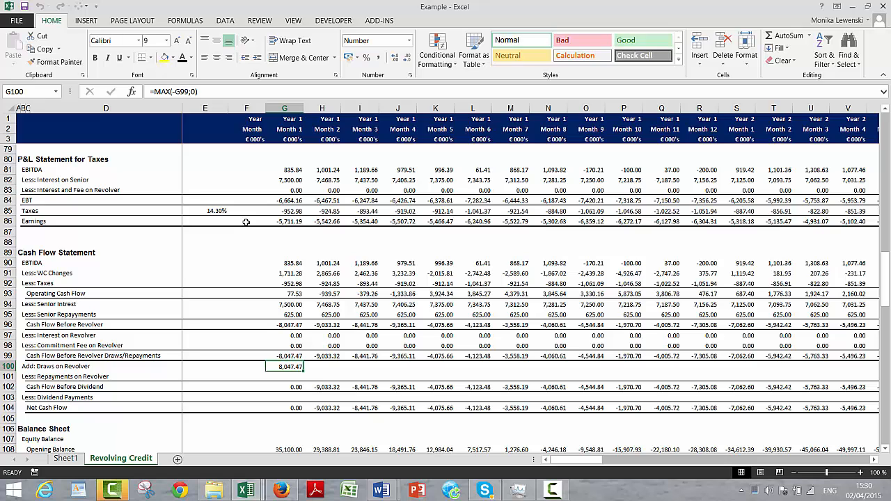
- Limit the Year 1 Month 1 Draws on Revolver in G100 to the Availability, =MIN(MAX(-G99;0);G63)
key("F2")
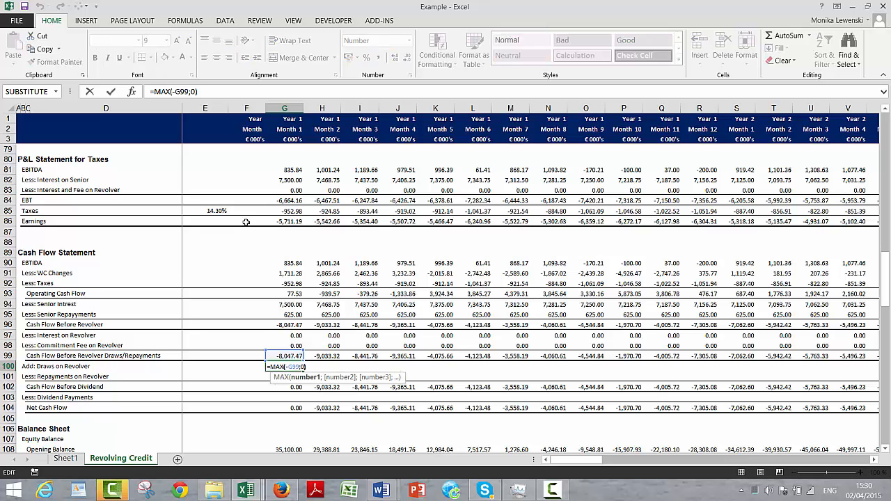
key("Left")
key("Left")
type("min(")
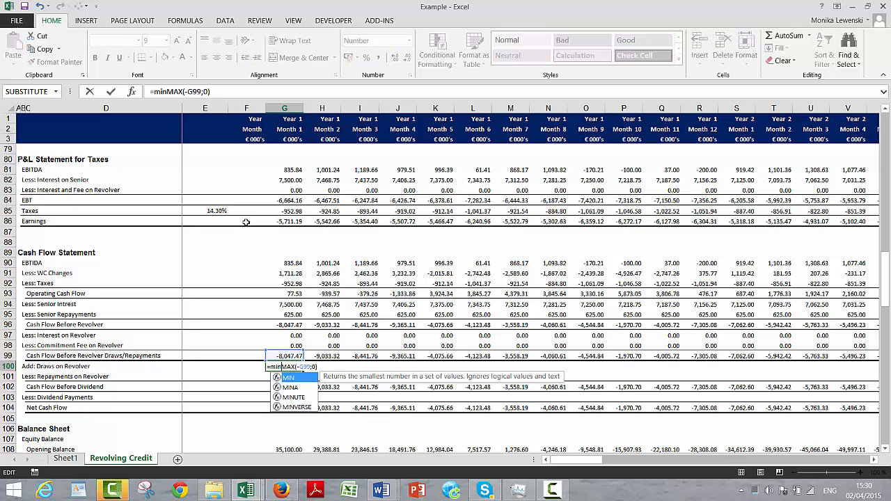
key("Right")
key("Right")
key("Right")
key("Right")
key("Right")
key("Right")
key("Right")
key("Right")
key("Right")
key("Right")
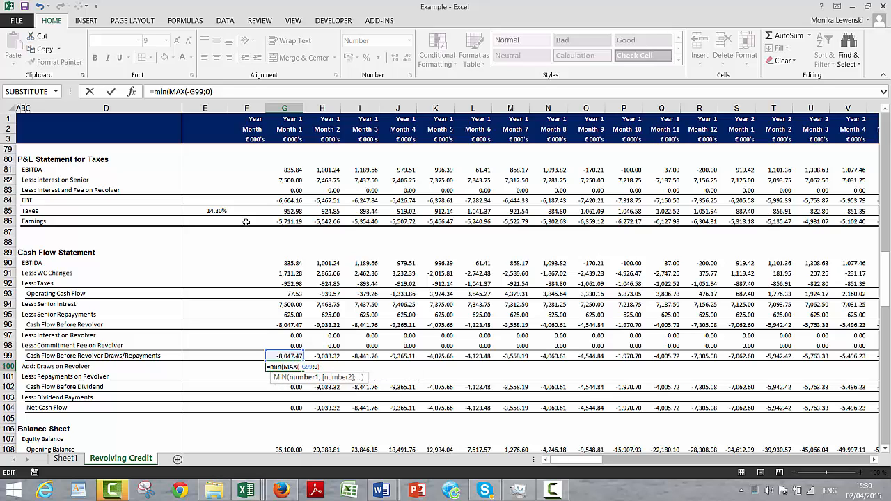
type(";")
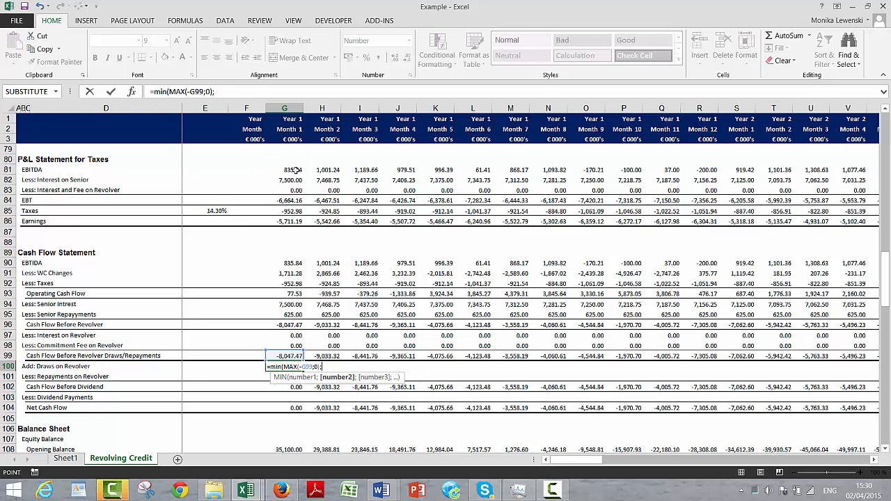
left_click(296, 169)
key("Up")
key("Up")
key("Up")
key("Up")
key("Up")
key("Up")
key("Up")
key("Up")
key("Up")
key("Up")
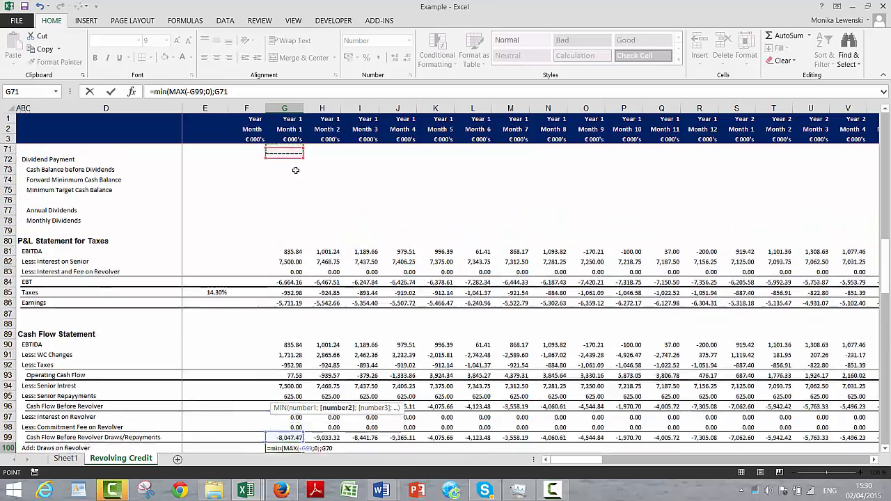
key("Up")
key("Up")
key("Up")
key("Up")
key("Up")
key("Up")
key("Up")
key("Up")
key("Up")
key("Up")
key("Up")
key("Up")
key("Up")
key("Up")
key("Down")
key("Down")
key("Down")
key("Down")
key("Down")
key("Down")
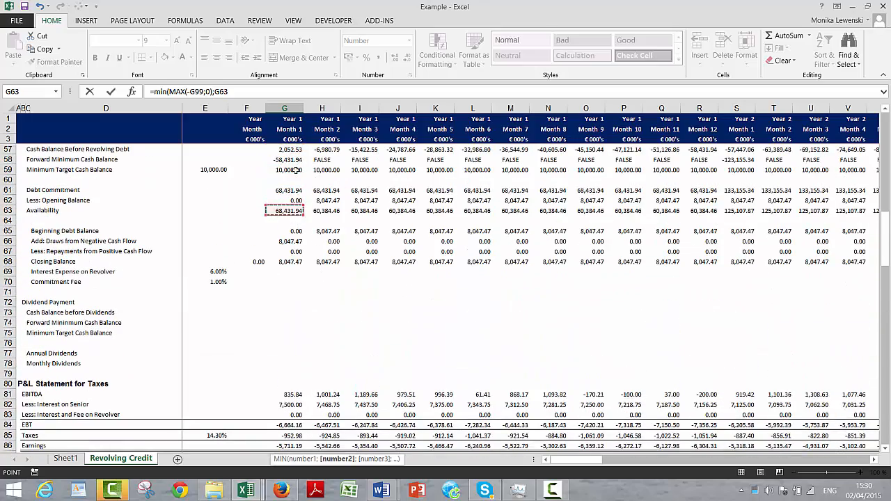
key("Return")
key("Return")
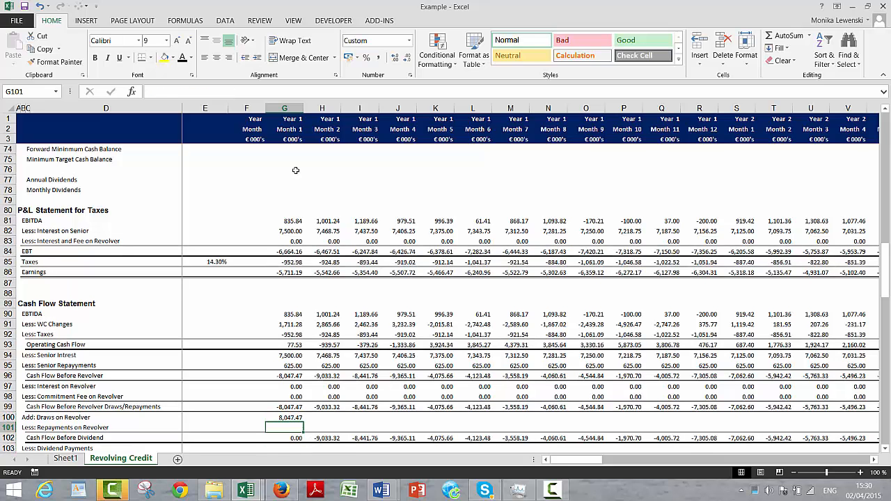
- Calculate the Year 1 Month 1 Repayments on Revolver in G101 as =MAX(G99;0) and format it as a number with two decimals
type("=")
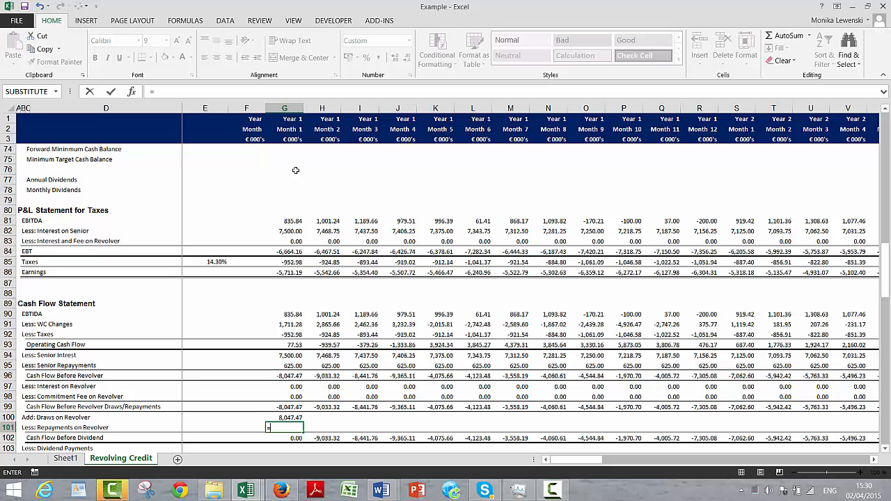
type("max(")
key("Up")
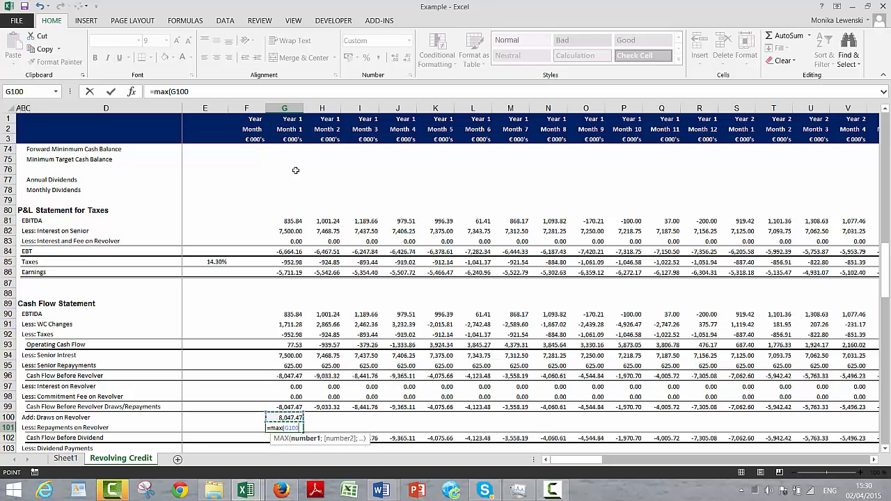
key("Up")
type(";")
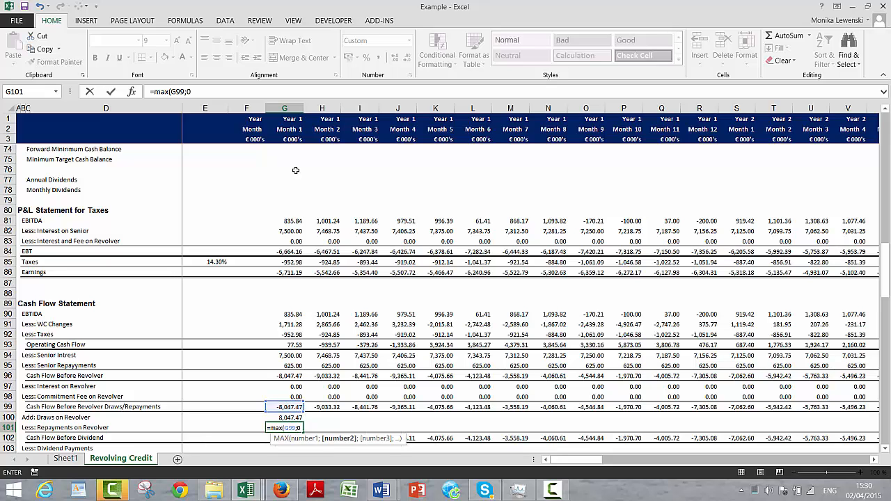
key("Return")
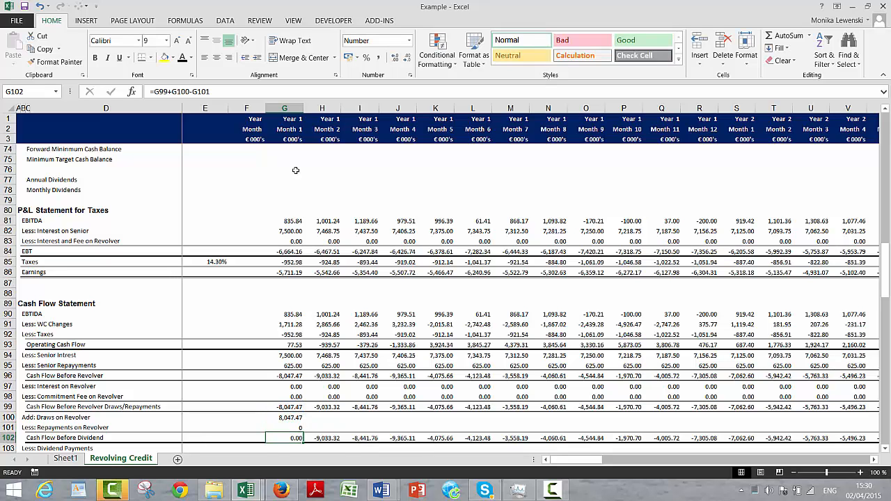
key("ctrl+shift+1")
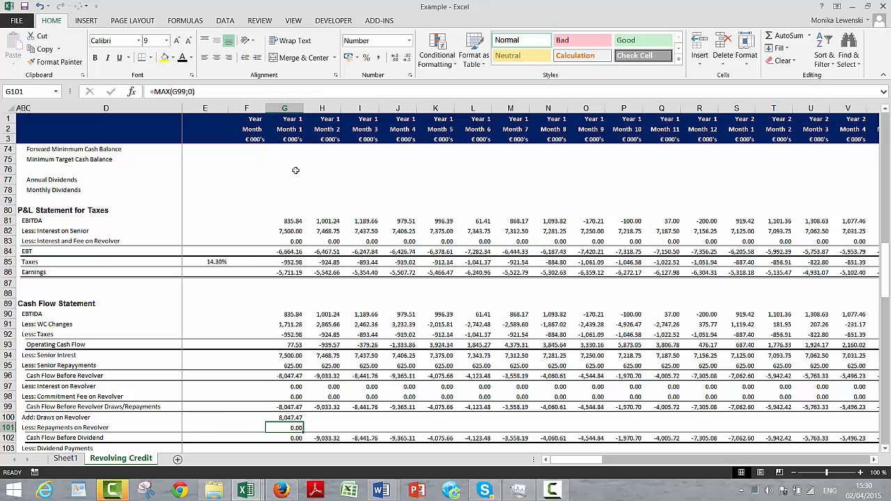
- Limit the repayments in G101 to the Beginning Debt Balance, =MIN(MAX(G99;0);G65)
key("F2")
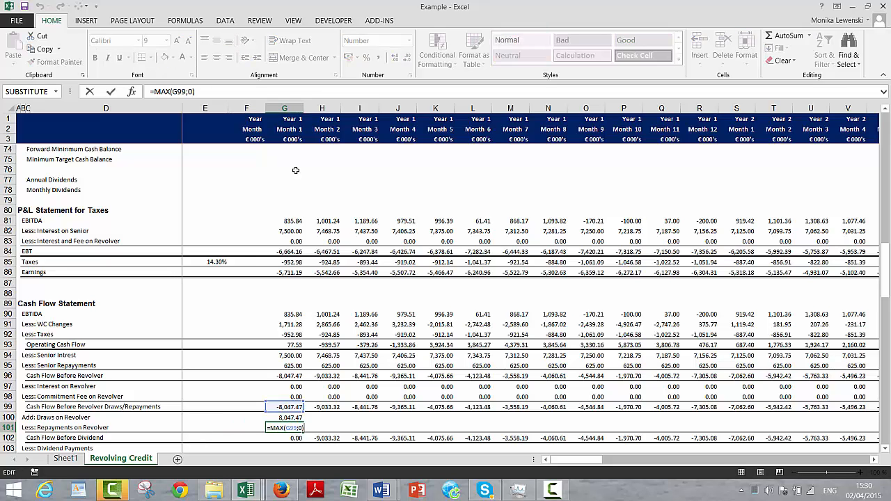
key("Home")
key("Right")
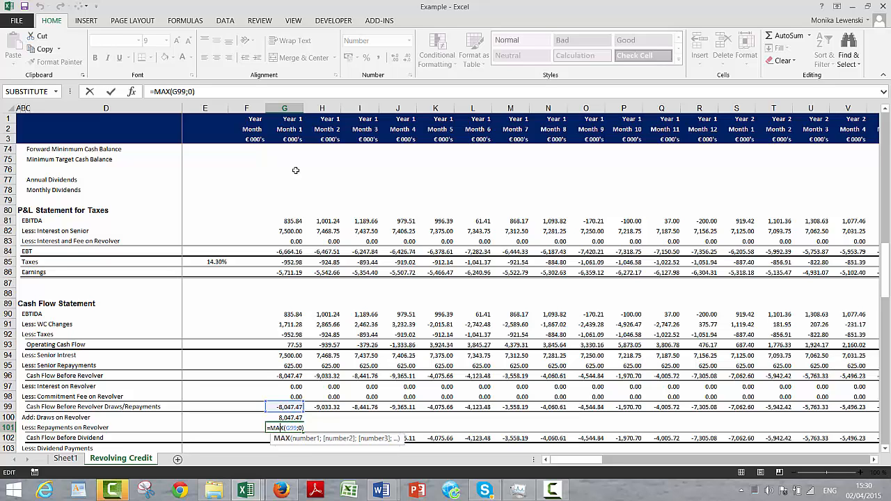
type("min(")
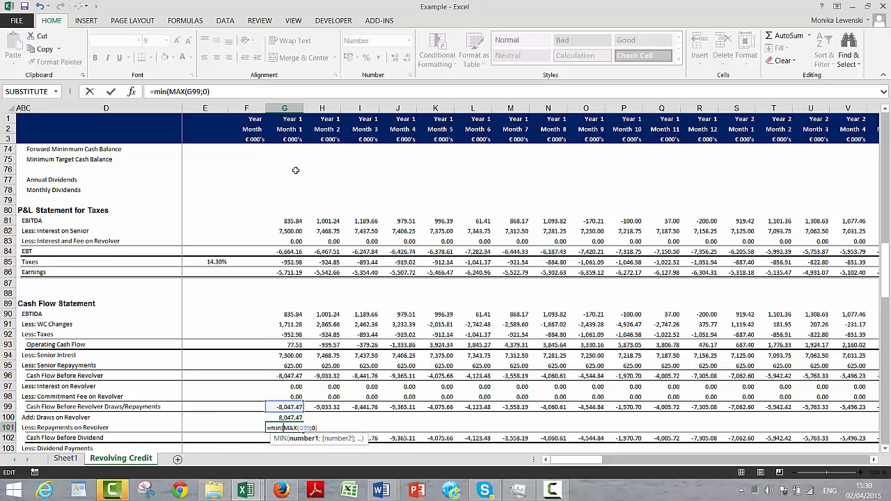
key("Right")
key("Right")
key("Right")
key("Right")
key("Right")
key("Right")
key("Right")
type(";")
left_click(294, 179)
key("Up")
key("Up")
key("Up")
key("Up")
key("Up")
key("Up")
key("Up")
key("Up")
key("Up")
key("Up")
key("Up")
key("Up")
key("Up")
key("Up")
key("Up")
key("Up")
key("Up")
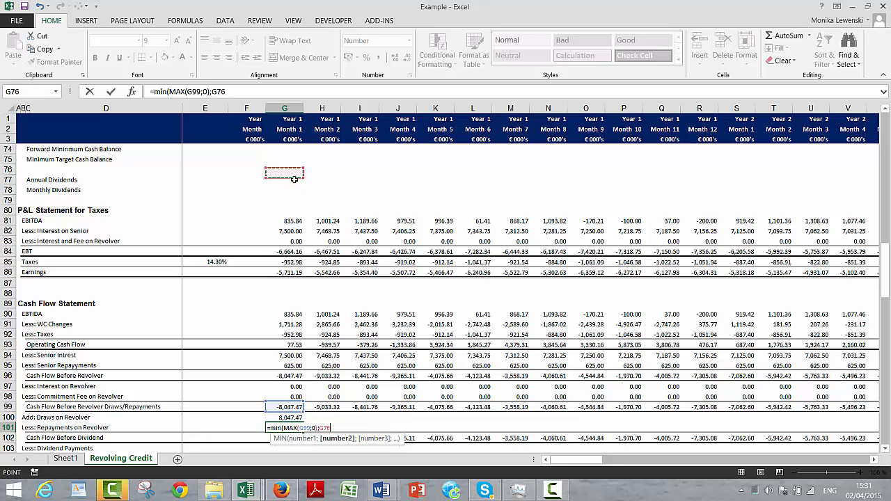
key("Up")
key("Up")
key("Up")
key("Up")
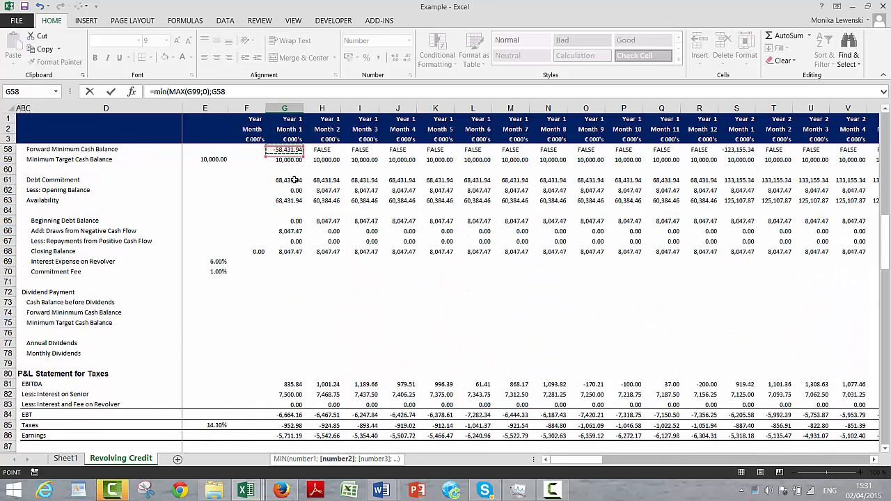
key("Down")
key("Down")
key("Down")
key("Down")
key("Down")
key("Down")
key("Down")
key("Down")
key("Down")
key("Return")
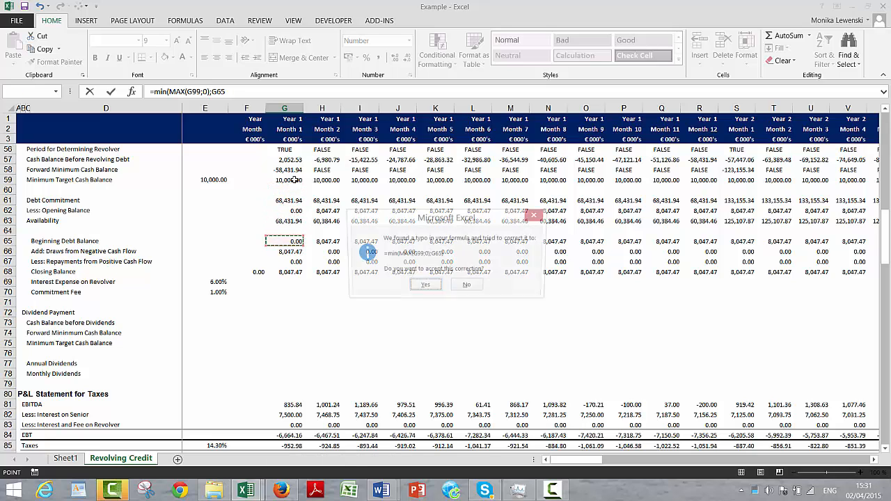
key("Return")
- Copy the Draws and Repayments on Revolver formulas from G100:G101 across all the monthly columns
key("Up")
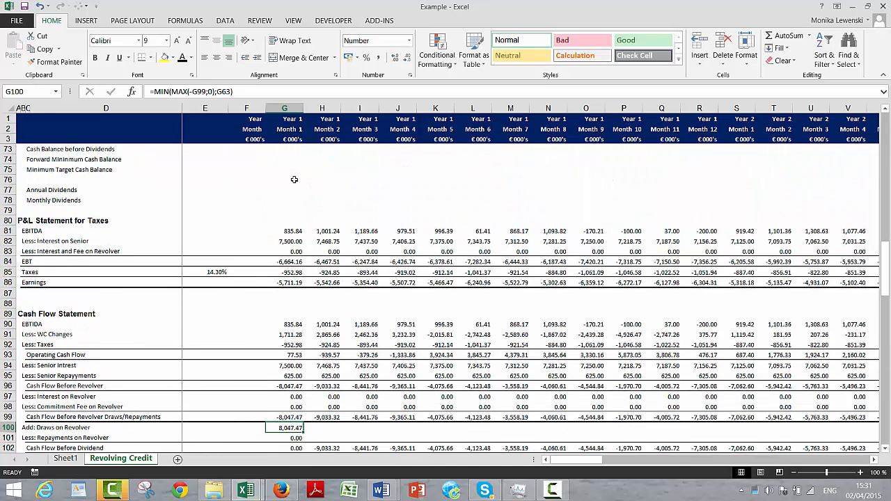
key("Down")
key("Up")
key("shift+Down")
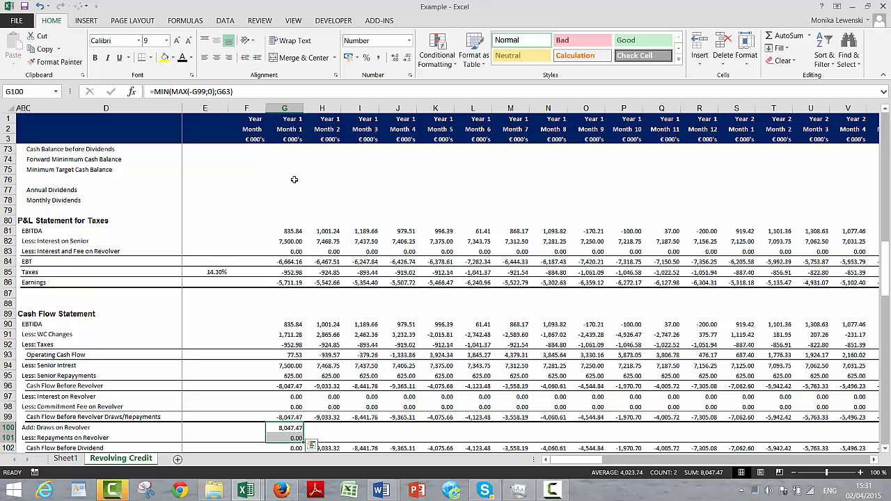
key("ctrl+shift+r")
- Check the Cash Flow Statement's revolver draws, repayments and cash flow before dividend from Year 1 Month 1 through Year 2 Month 2
key("shift+Up")
key("Up")
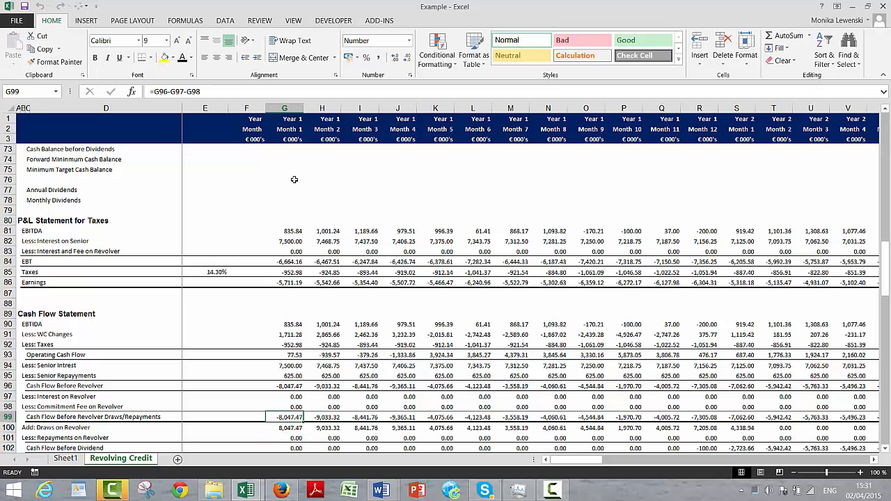
key("Down")
key("Down")
key("Down")
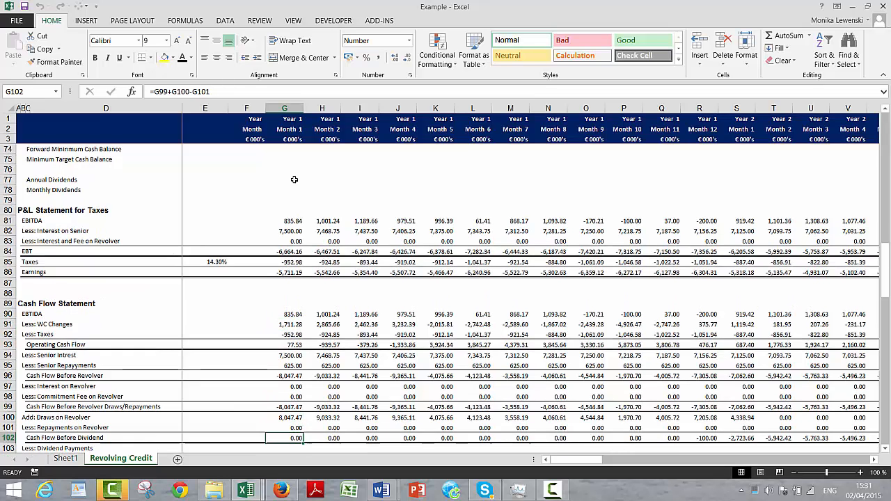
key("Up")
key("Up")
key("Right")
key("Right")
key("Right")
key("Right")
key("Right")
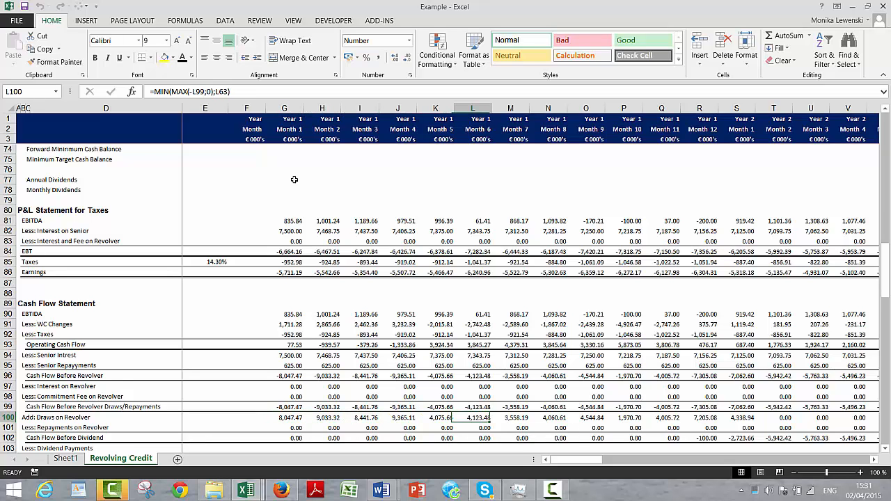
key("Right")
key("Right")
key("Right")
key("Right")
key("Right")
key("Right")
key("Right")
key("Right")
- Review the Revolving Debt Facility's commitment, availability, beginning balance and draws for Year 2 Month 2 in column T
key("Up")
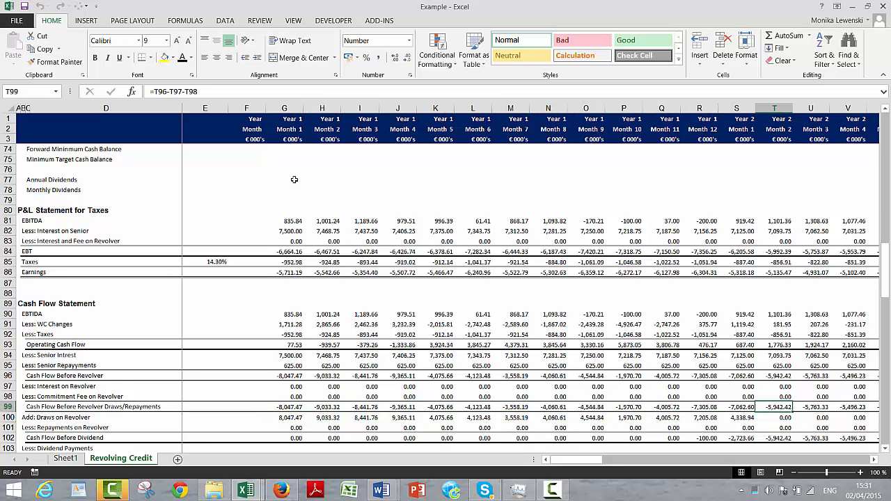
key("Up")
key("Up")
key("Up")
key("Up")
key("Up")
key("Up")
key("Up")
key("Up")
key("Up")
key("Up")
key("Up")
key("Up")
key("Up")
key("Up")
key("Up")
key("Up")
key("Up")
key("Up")
key("Up")
key("Up")
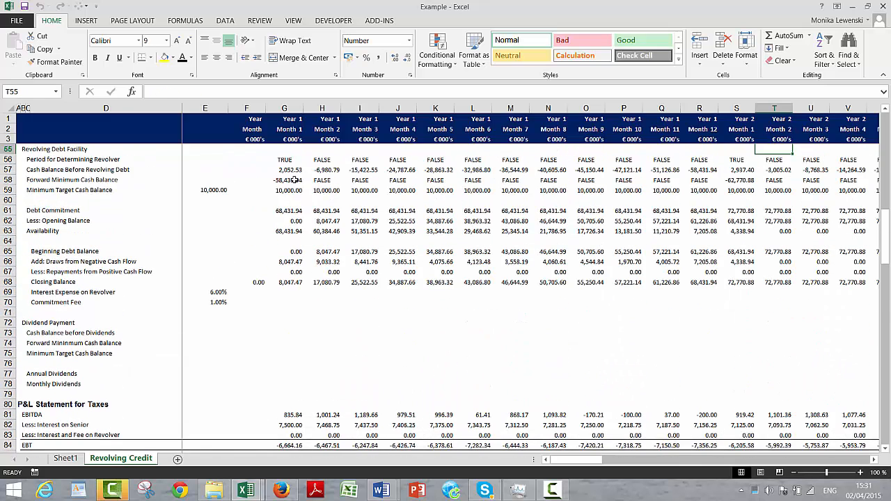
key("Down")
key("Down")
key("Down")
key("Down")
key("Down")
key("Down")
key("Down")
key("Down")
key("Down")
key("Down")
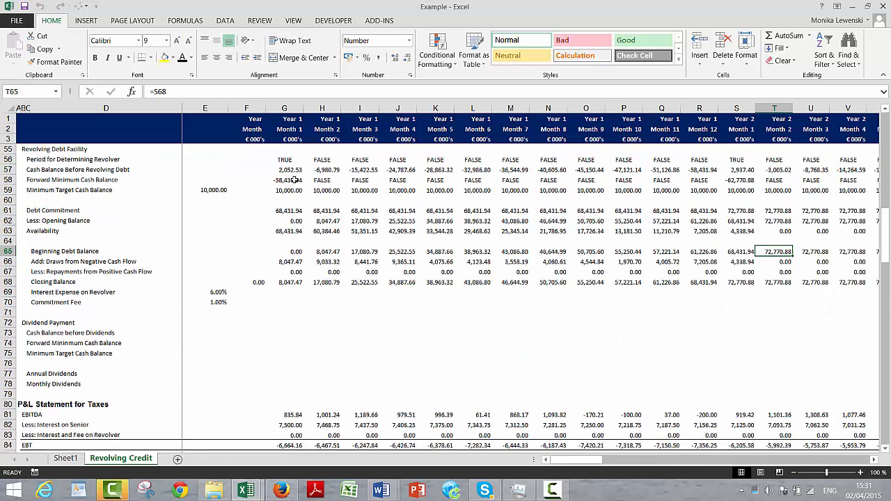
key("Down")
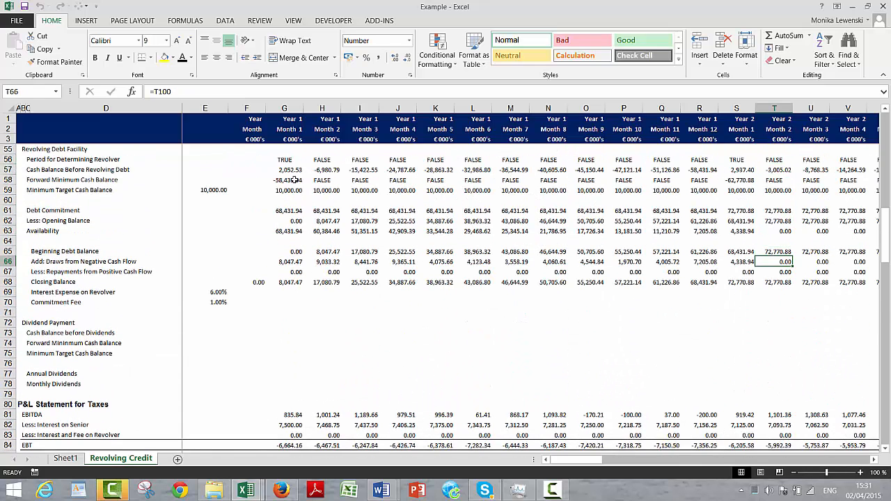
- Review the revolver's monthly draws and the Availability row from Year 1 Month 1 through Month 8
key("Left")
key("Left")
key("Left")
key("Left")
key("Left")
key("Left")
key("Left")
key("Left")
key("Left")
key("Left")
key("Left")
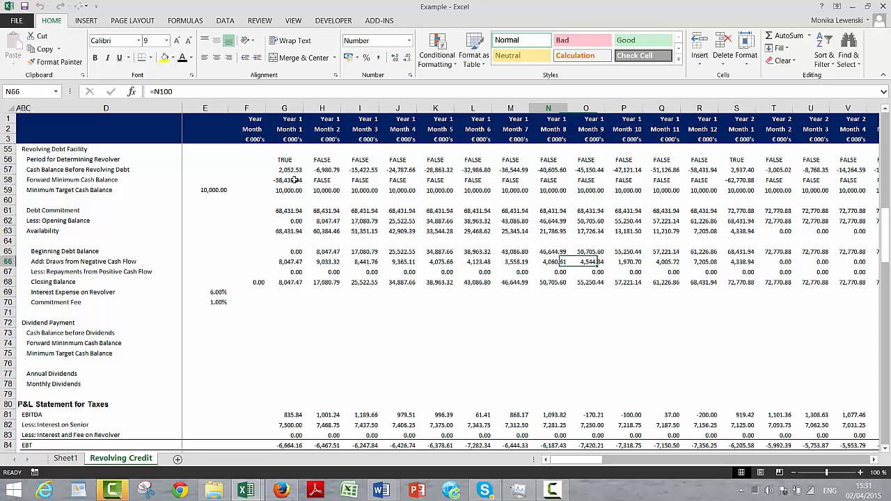
key("Up")
key("Up")
key("Up")
key("Up")
key("Left")
key("Left")
key("Down")
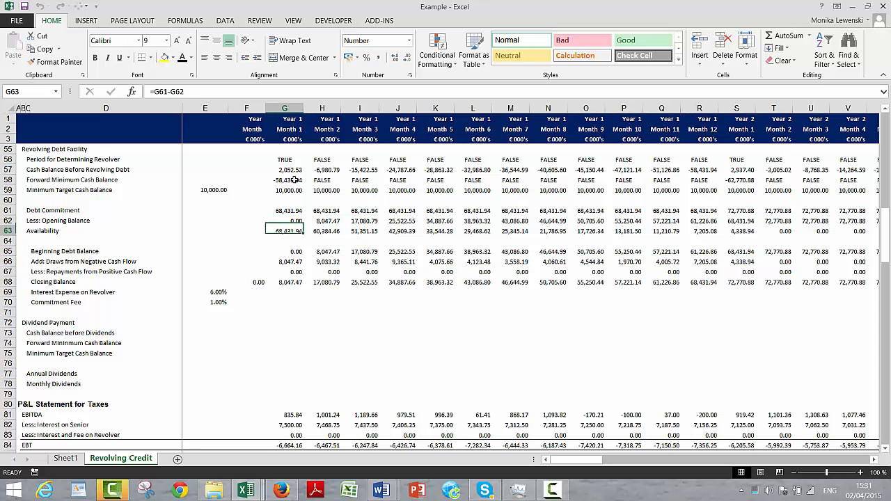
key("Right")
key("Right")
key("Right")
key("Right")
key("Right")
key("Right")
key("Right")
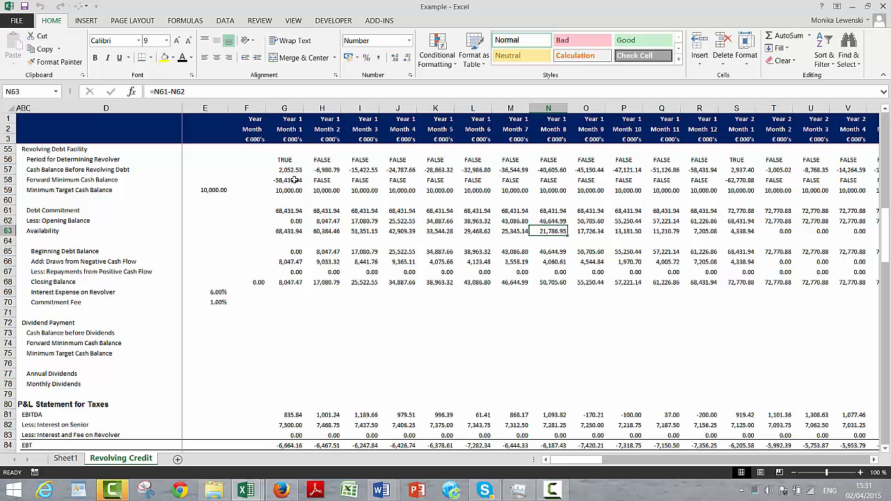
- Follow the revolver's Closing Balance from Year 1 Month 8 to Year 2 Month 2
key("Down")
key("Down")
key("Down")
key("Down")
key("Down")
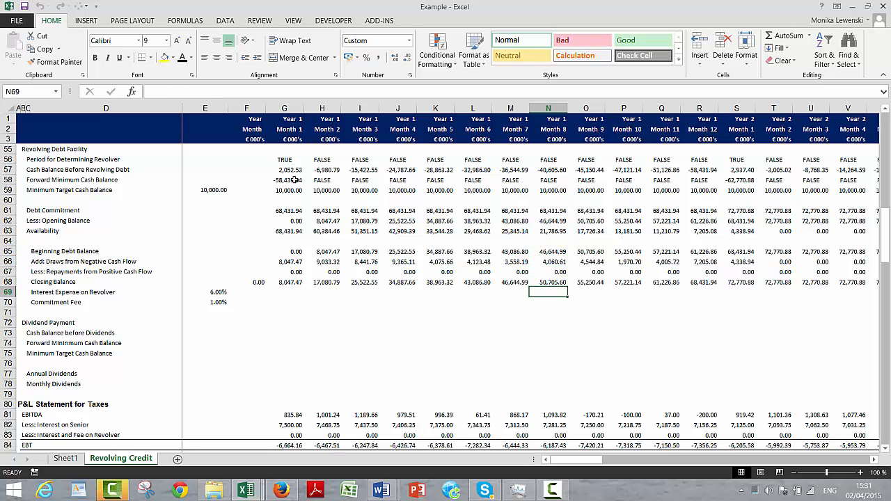
key("Left")
key("Right")
key("Right")
key("Right")
key("Right")
key("Right")
key("Right")
key("Right")
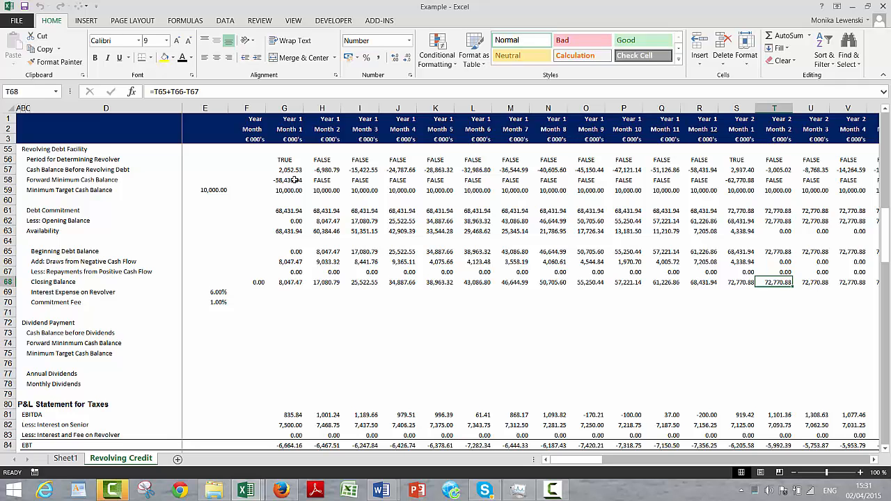
- Examine the Year 2 Month 2 draws, availability and Cash Balance Before Revolving Debt formulas in column T
key("Up")
key("Up")
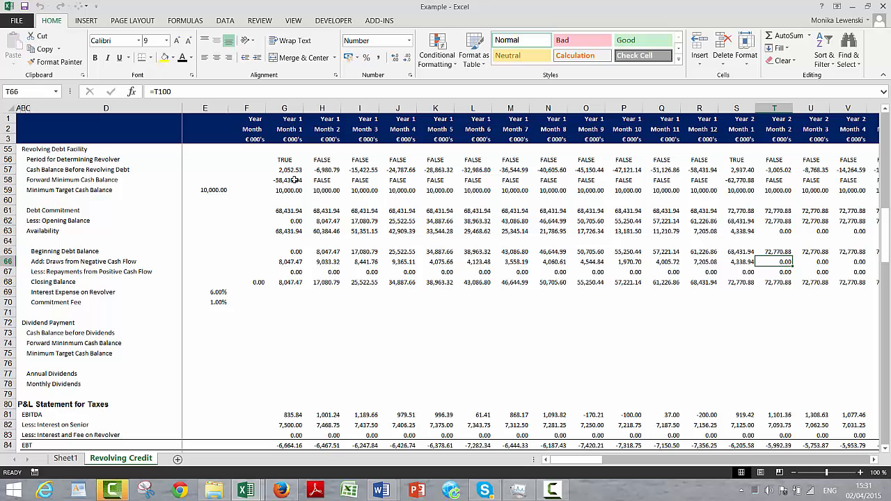
key("Up")
key("Up")
key("Up")
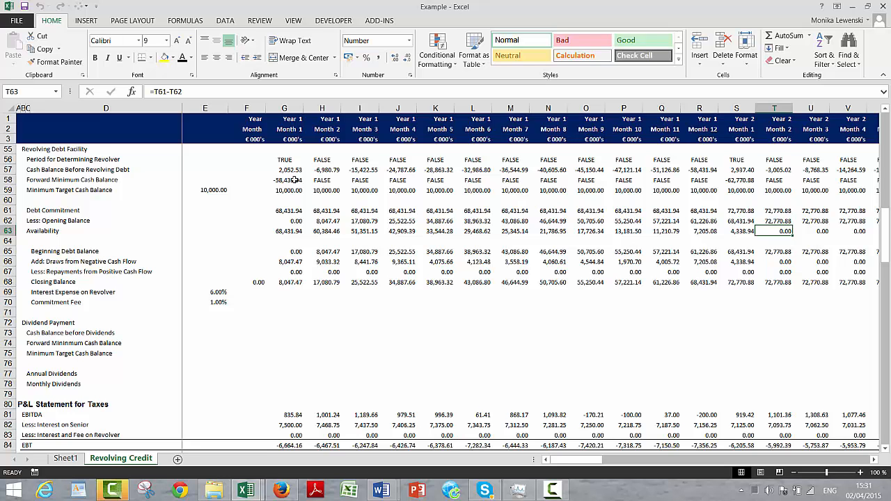
key("Up")
key("Up")
key("Up")
key("Up")
key("Up")
key("Up")
key("Up")
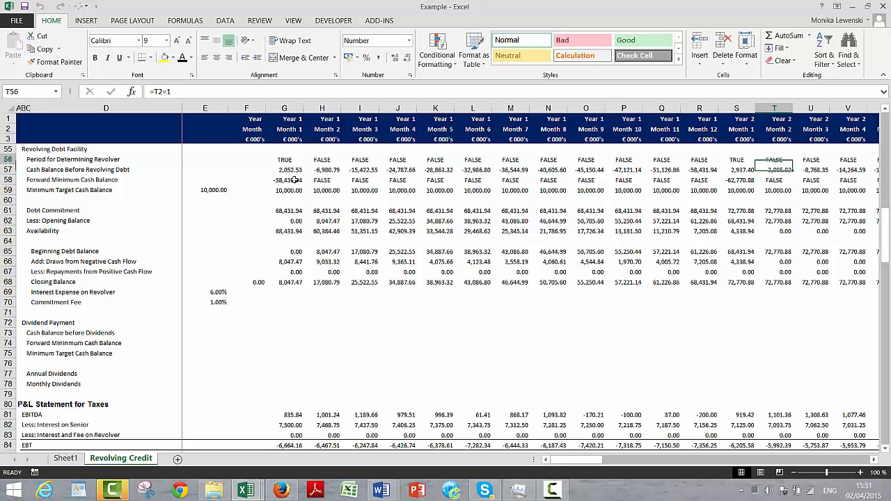
key("Up")
key("Up")
key("Up")
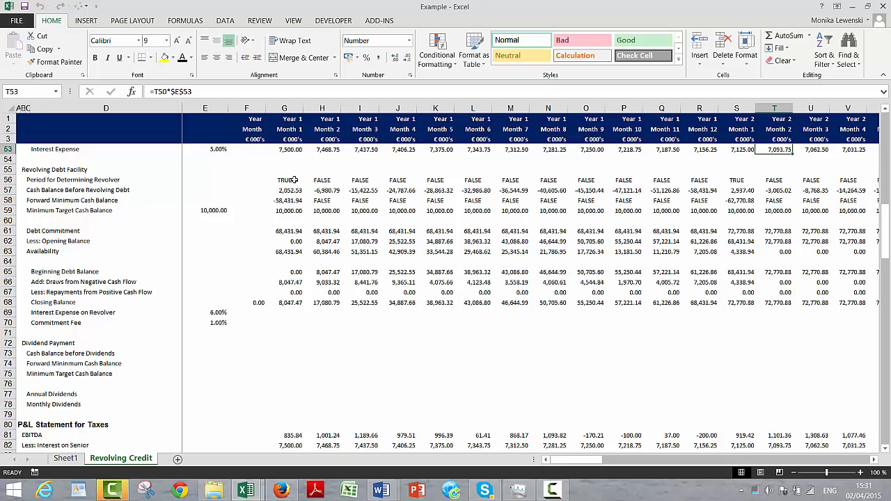
key("Down")
key("Down")
key("Down")
key("Down")
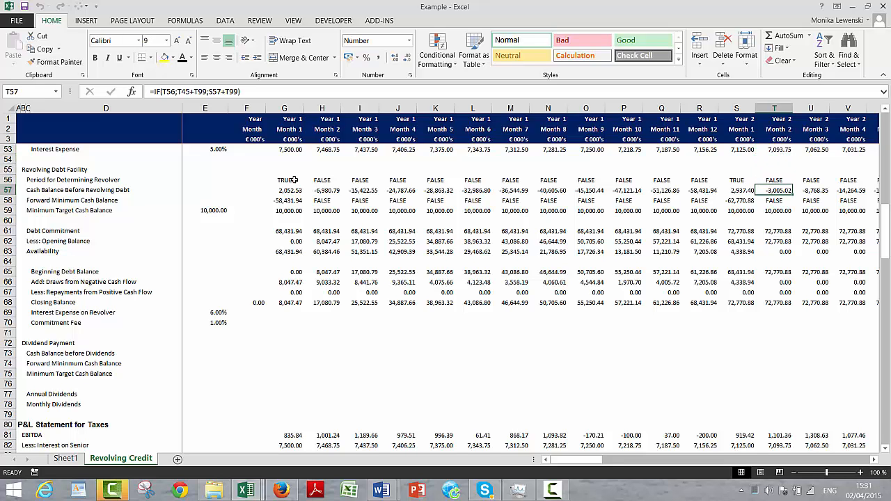
- Examine the Year 2 Month 1 cash balance before revolving debt, Debt Commitment and Availability formulas in column S
key("Left")
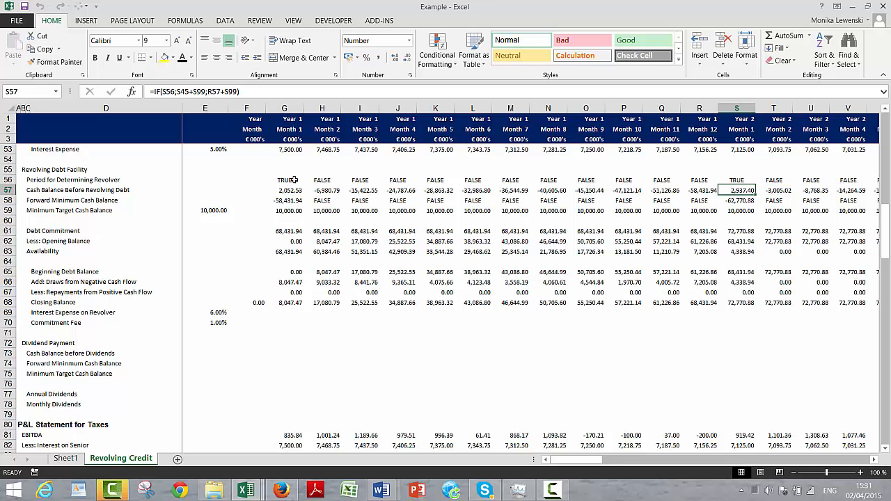
key("Down")
key("Down")
key("Down")
key("Down")
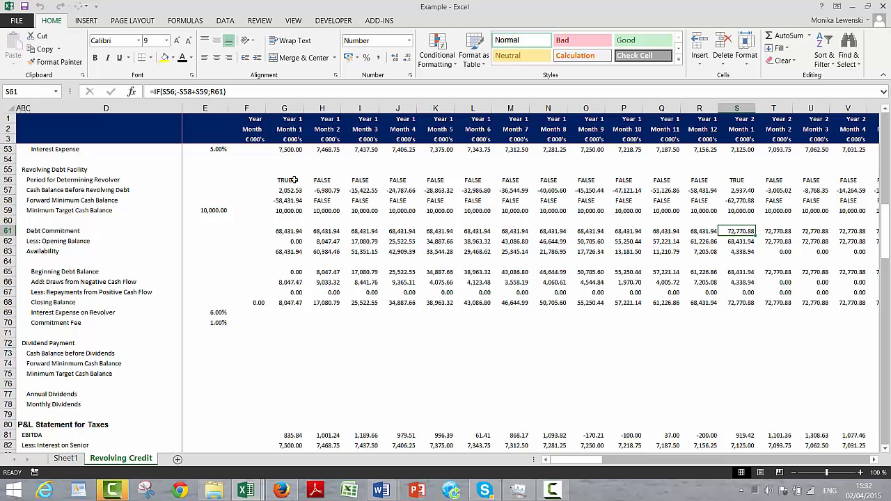
key("Down")
key("Down")
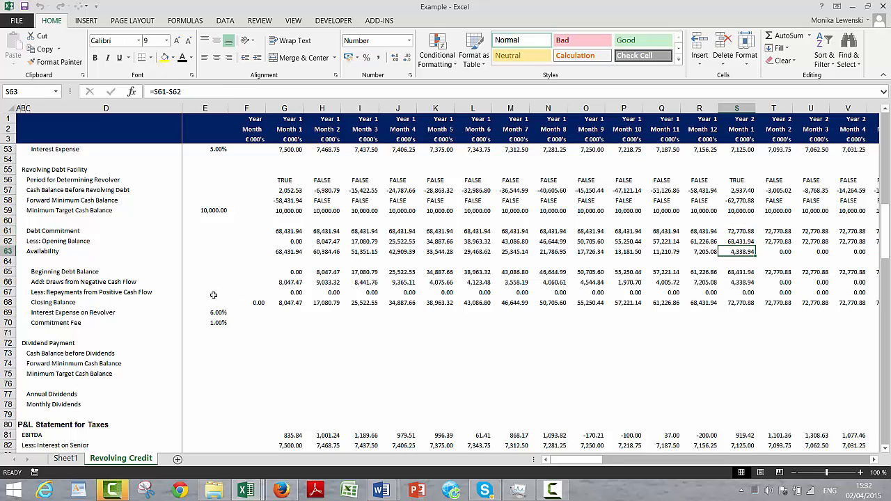
left_click(550, 490)
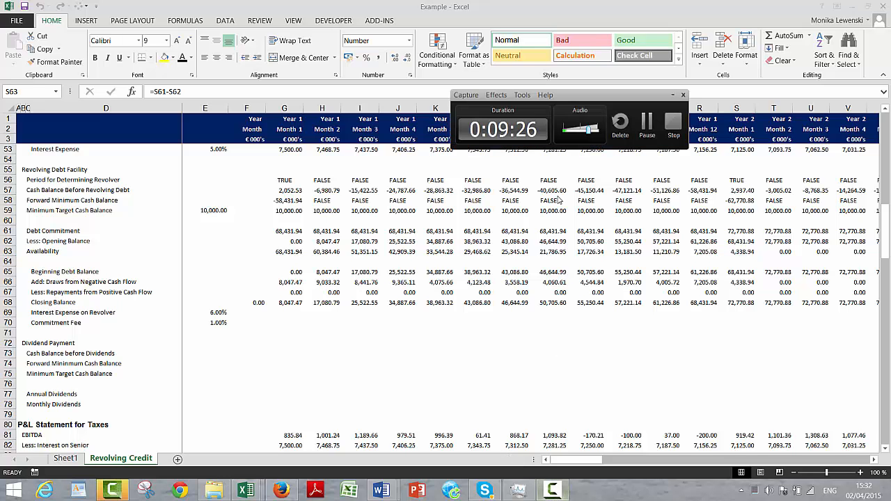
left_click(647, 127)
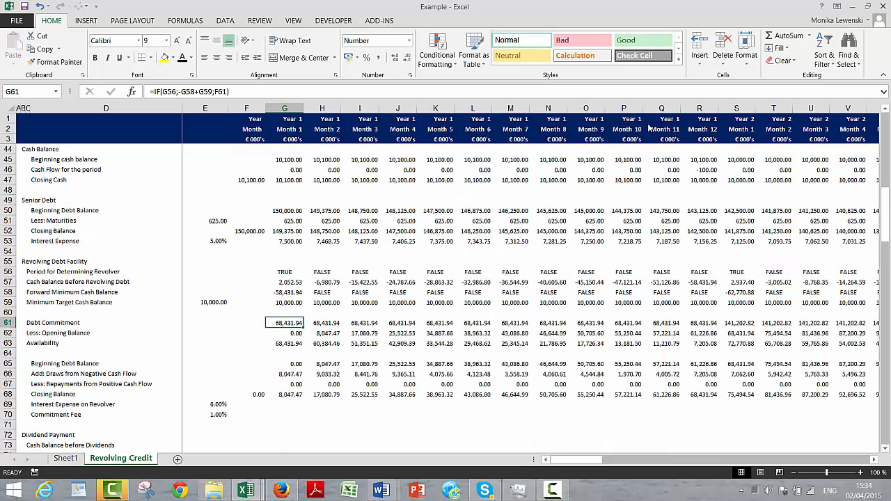
- Add the previous period's commitment to the Debt Commitment formula in G61, =IF(G56;-G58+G59+F61;F61), and copy it across the monthly columns
key("F2")
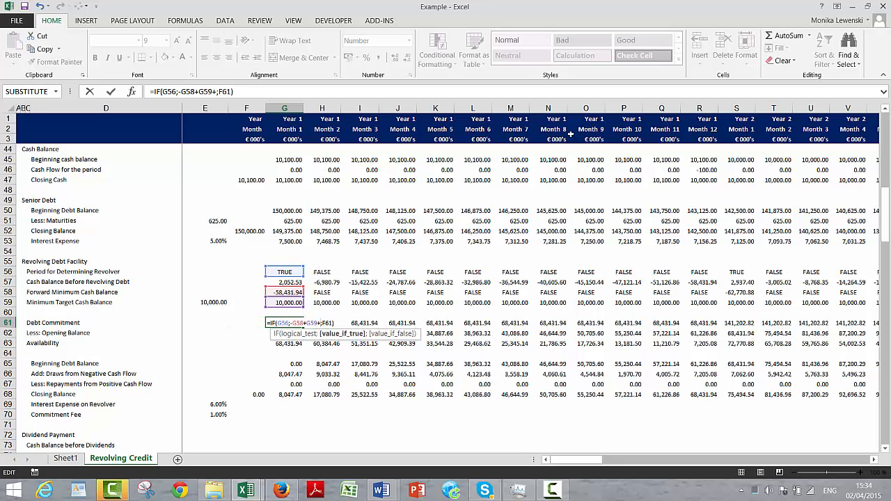
type("+")
left_click(246, 321)
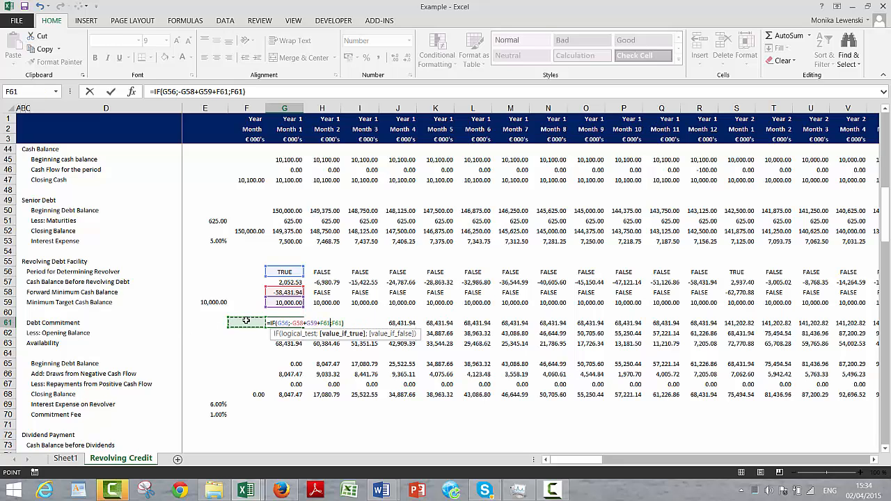
key("ctrl+Return")
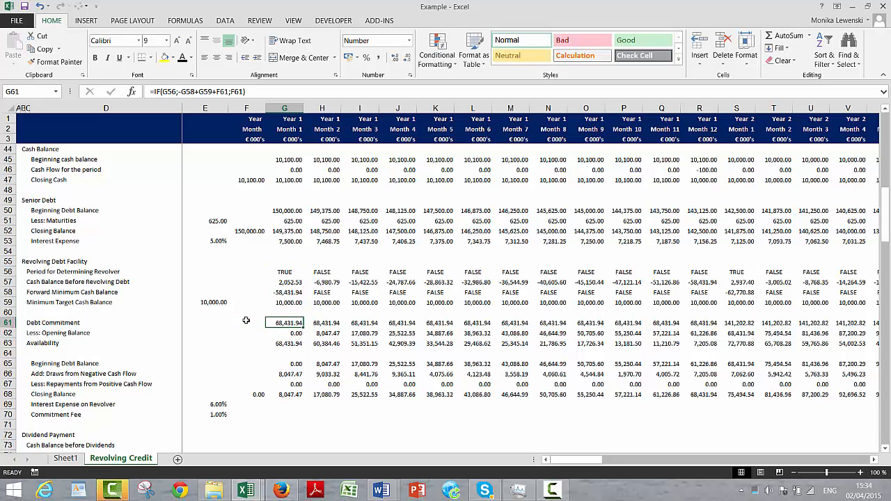
key("ctrl+shift+Right")
- Check the Debt Commitment row at each yearly determination period, from Year 1 Month 1 through Year 3 Month 3
key("Right")
key("Right")
key("Right")
key("Right")
key("Right")
key("Right")
key("Right")
key("Right")
key("Right")
key("Right")
key("Right")
key("Right")
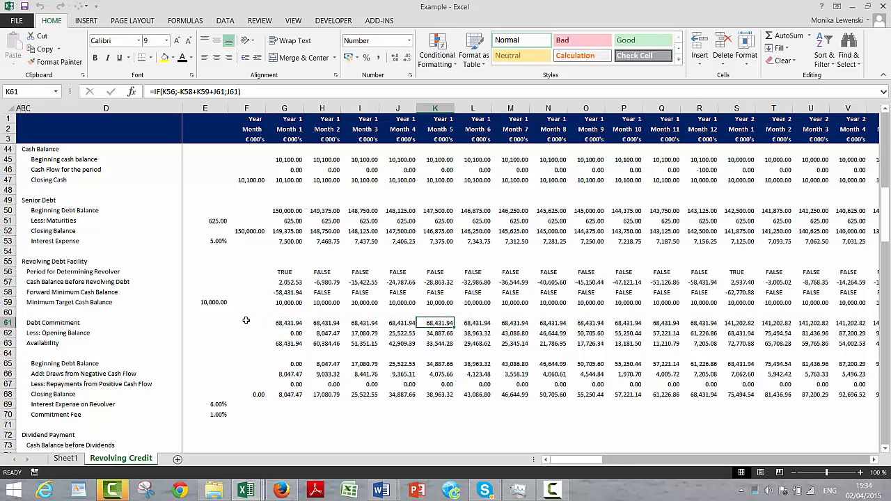
key("Left")
key("Right")
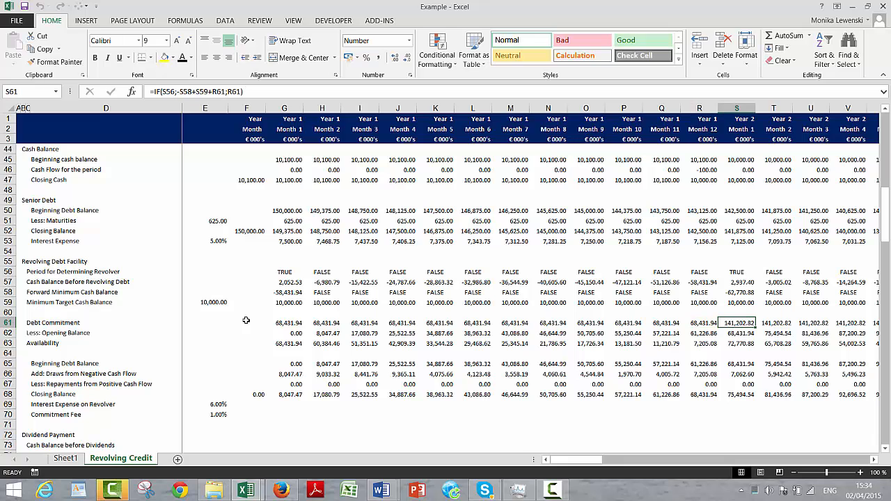
key("Right")
key("Left")
key("Left")
key("Right")
key("Right")
key("Left")
key("Right")
key("Right")
key("Right")
key("Right")
key("Right")
key("Right")
key("Right")
key("Right")
key("Right")
key("Right")
key("Right")
key("Right")
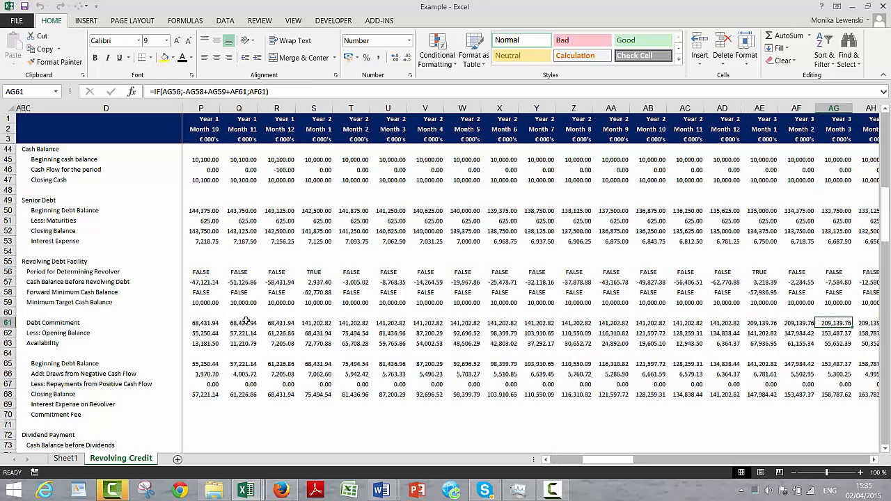
key("Left")
key("Left")
key("Left")
key("Left")
key("Left")
key("Left")
key("Left")
key("Left")
key("Left")
key("Left")
key("Left")
key("Left")
key("Left")
key("Left")
key("Left")
key("Left")
key("Left")
key("Left")
key("Left")
key("Left")
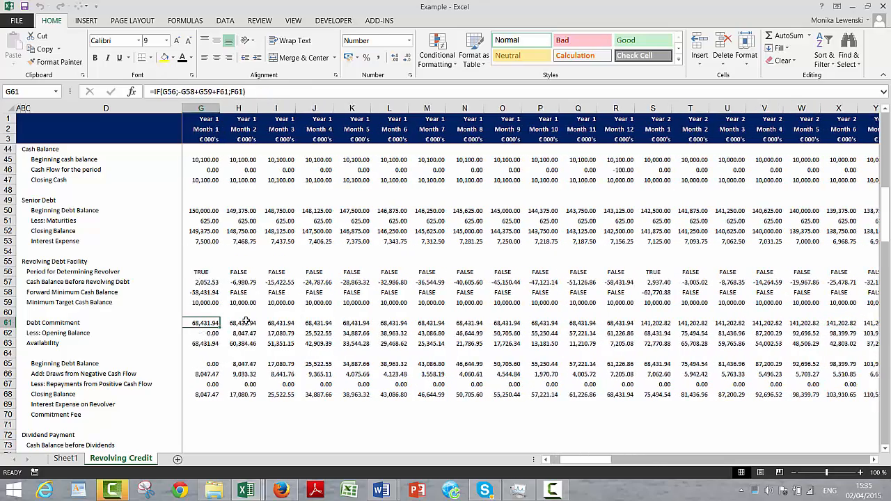
- Review the Cash Balance section's beginning cash, cash flow for the period and closing cash through Year 1 Month 12
key("Up")
key("Up")
key("Up")
key("Up")
key("Up")
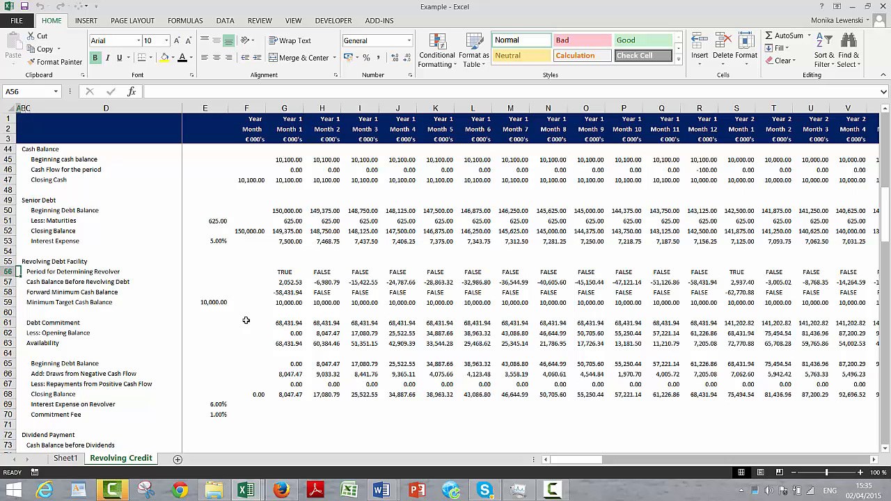
key("Up")
key("Up")
key("Up")
key("Up")
key("Up")
key("Up")
key("Up")
key("Up")
key("Up")
key("Up")
key("Up")
key("Right")
key("Right")
key("Right")
key("Right")
key("Right")
key("Right")
key("Right")
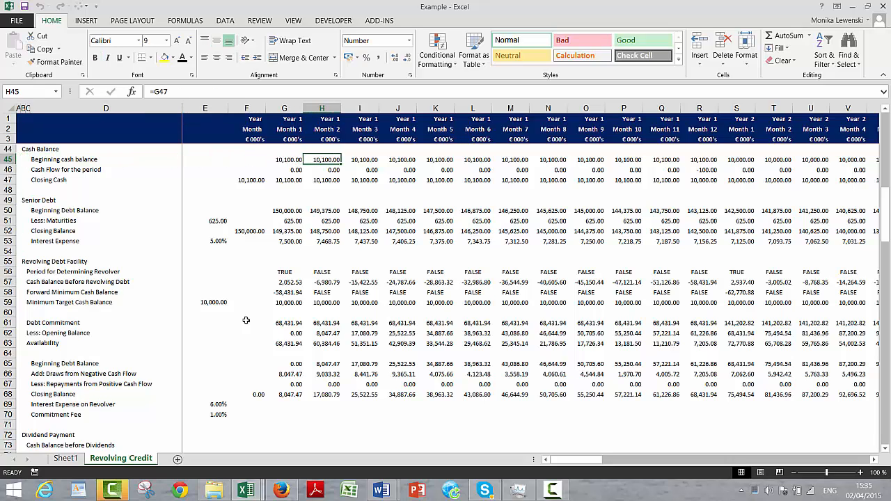
key("Right")
key("Right")
key("Right")
key("Right")
key("Right")
key("Right")
key("Right")
key("Down")
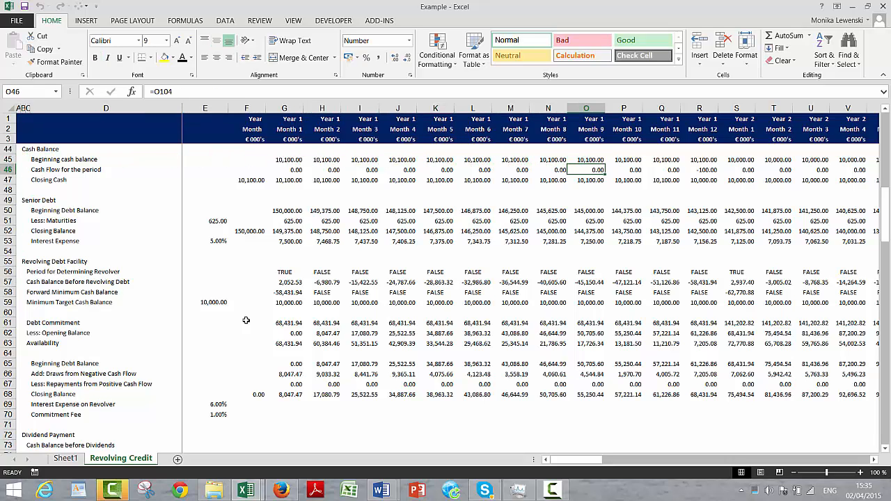
key("Right")
key("Right")
key("Right")
key("Down")
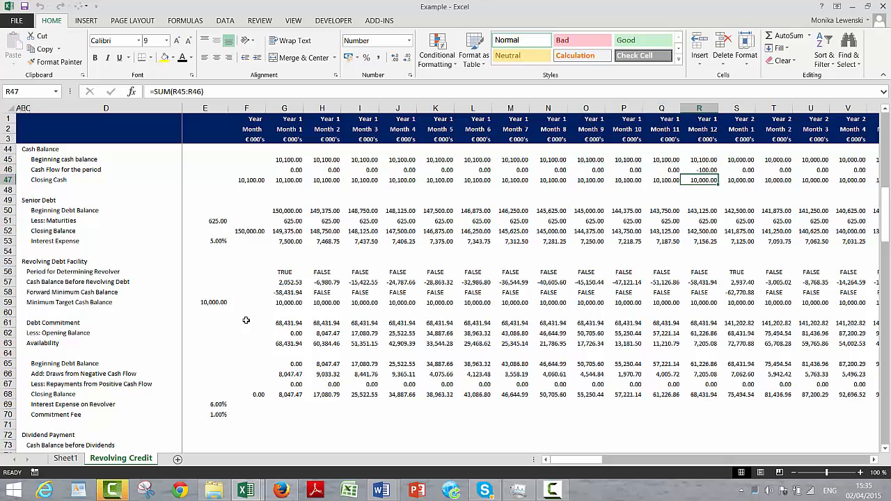
- Review the Closing Cash row across the monthly columns from Year 1 Month 12 through Year 9, and return to the row's start
key("Right")
key("Right")
key("Right")
key("Right")
key("Right")
key("Right")
key("Right")
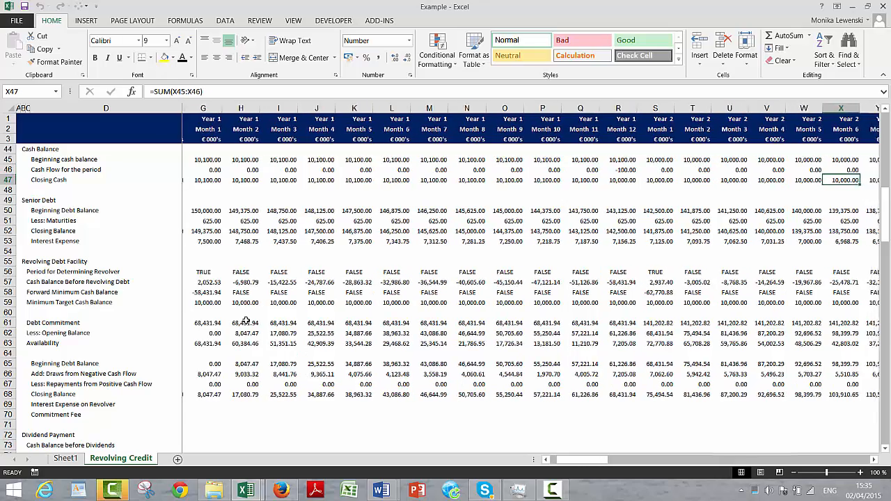
key("Right")
key("Right")
key("Right")
key("Right")
key("Right")
key("Right")
key("Right")
key("Right")
key("Right")
key("Right")
key("Right")
key("Right")
key("Right")
key("Right")
key("Right")
key("Right")
key("Right")
key("Right")
key("Right")
key("Right")
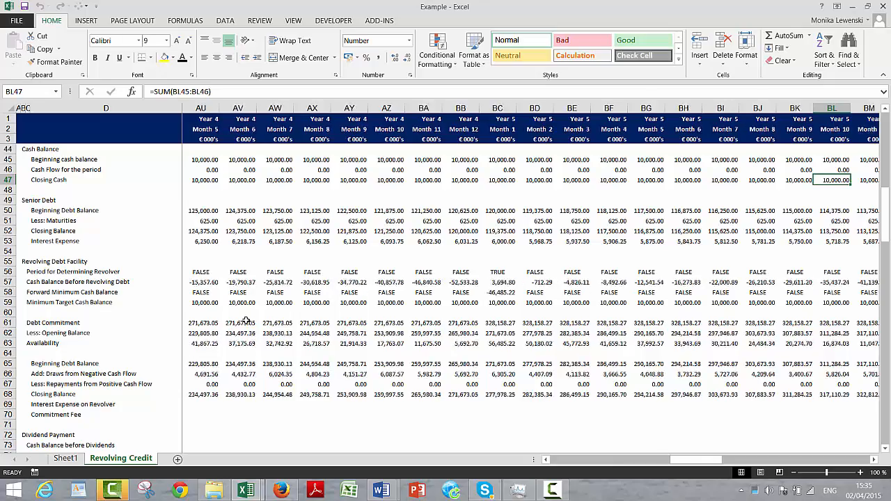
key("Right")
key("Right")
key("Right")
key("Right")
key("Right")
key("Right")
key("Right")
key("Right")
key("Right")
key("Right")
key("Right")
key("Right")
key("Right")
key("Right")
key("Right")
key("Right")
key("Right")
key("Right")
key("Right")
key("Right")
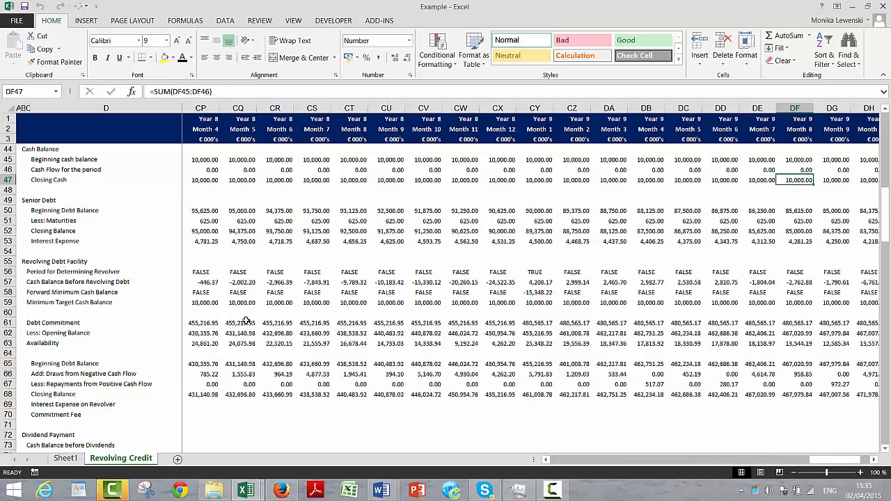
key("Left")
key("Left")
key("Left")
key("Left")
key("Left")
key("Left")
key("Left")
key("Left")
key("Left")
key("Left")
key("Left")
key("Left")
key("Left")
key("Left")
key("Left")
key("Left")
key("Left")
key("Left")
key("Left")
key("Left")
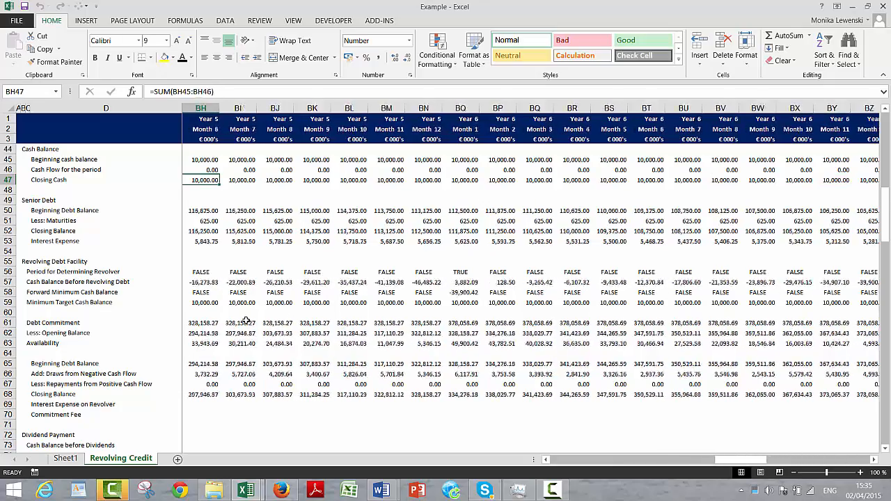
key("Left")
key("Left")
key("Left")
key("Left")
key("Left")
key("Left")
key("Left")
key("Left")
key("Left")
key("Left")
key("Left")
key("Left")
key("Left")
key("Left")
key("Left")
key("Left")
key("Left")
key("Left")
key("Left")
key("Left")
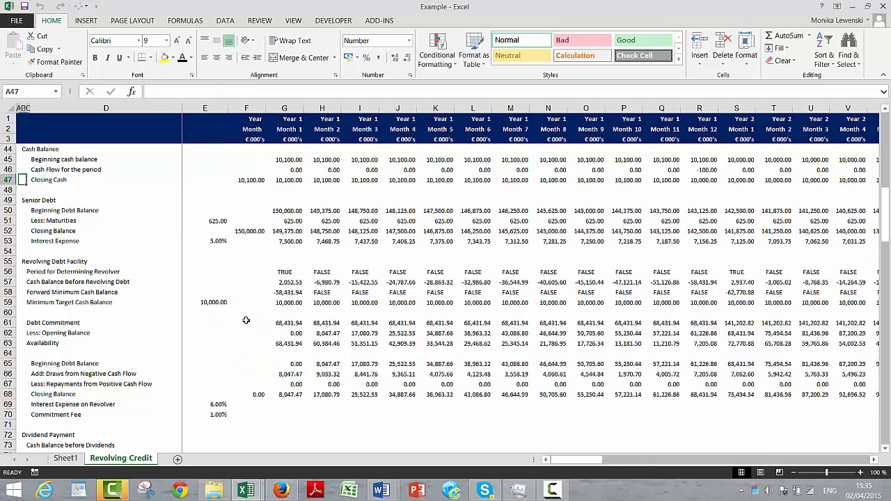
- Examine the sheet from the Revolving Debt Facility through the cash flow to the Balance Sheet check in row 126
key("Down")
key("Down")
key("Down")
key("Down")
key("Down")
key("Down")
key("Down")
key("Down")
key("Down")
key("Down")
key("Down")
key("Down")
key("Down")
key("Down")
key("Down")
key("Down")
key("Down")
key("Down")
key("Down")
key("Down")
key("Down")
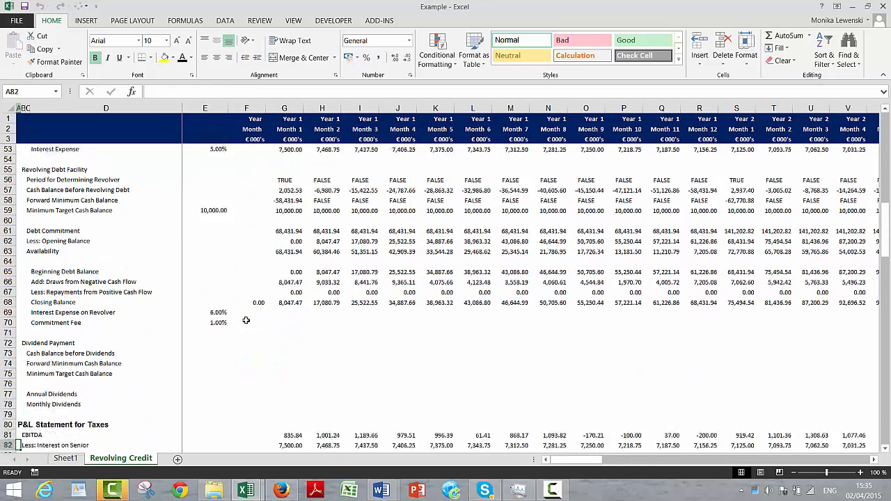
key("Down")
key("Down")
key("Down")
key("Down")
key("Down")
key("Down")
key("Down")
key("Down")
key("Down")
key("Down")
key("Down")
key("Down")
key("Down")
key("Down")
key("Down")
key("Down")
key("Down")
key("Down")
key("Down")
key("Down")
key("Down")
key("Down")
key("Down")
key("Down")
key("Down")
key("Down")
key("Down")
key("Down")
key("Down")
key("Down")
key("Down")
key("Down")
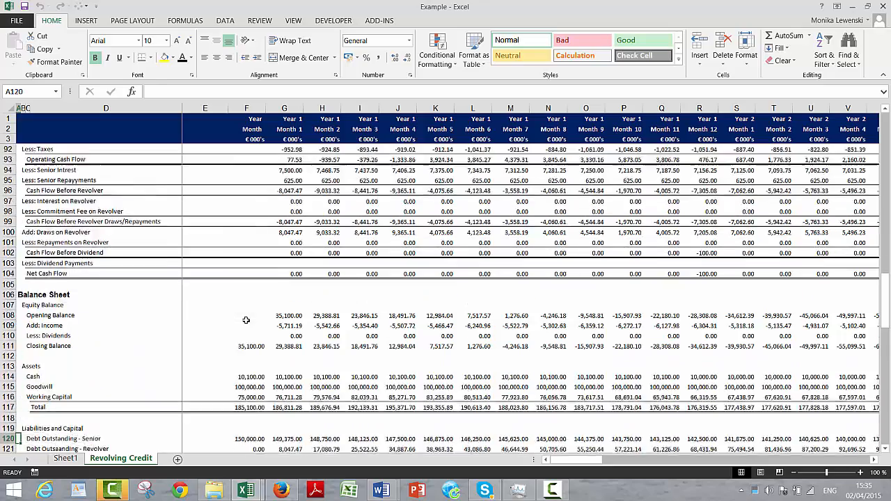
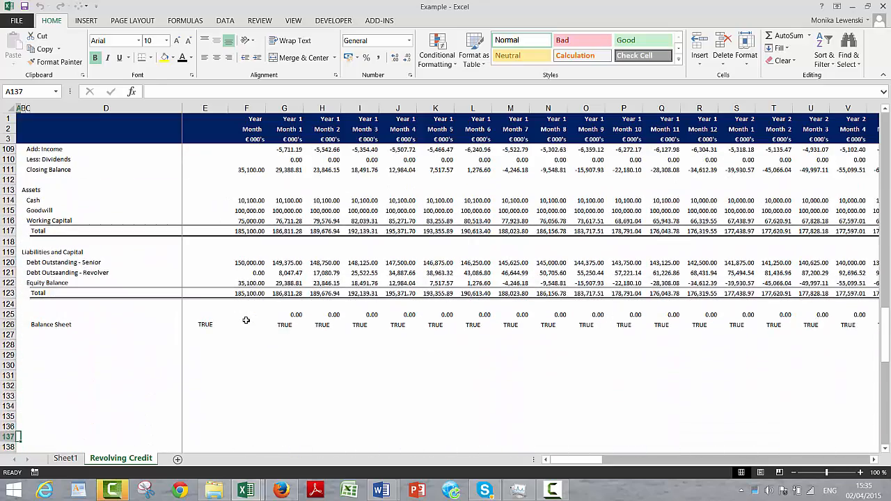
- Set the opening Debt Outstanding - Senior balance in F11 to 10,000
key("Up")
key("Up")
key("Up")
key("Up")
key("Up")
key("Up")
key("Up")
key("Up")
key("Up")
key("Up")
key("Up")
key("Up")
key("Up")
key("Up")
key("Up")
key("Up")
key("Up")
key("Up")
key("Up")
key("Up")
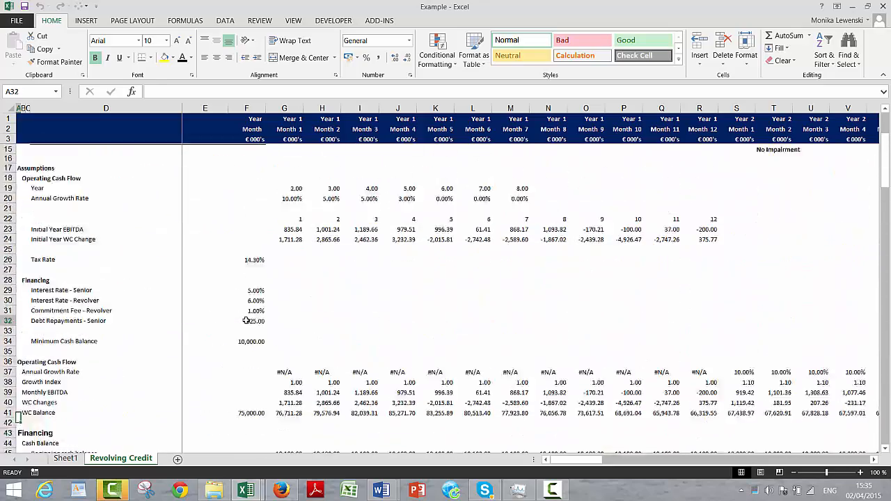
scroll(246, 321, "up", 4)
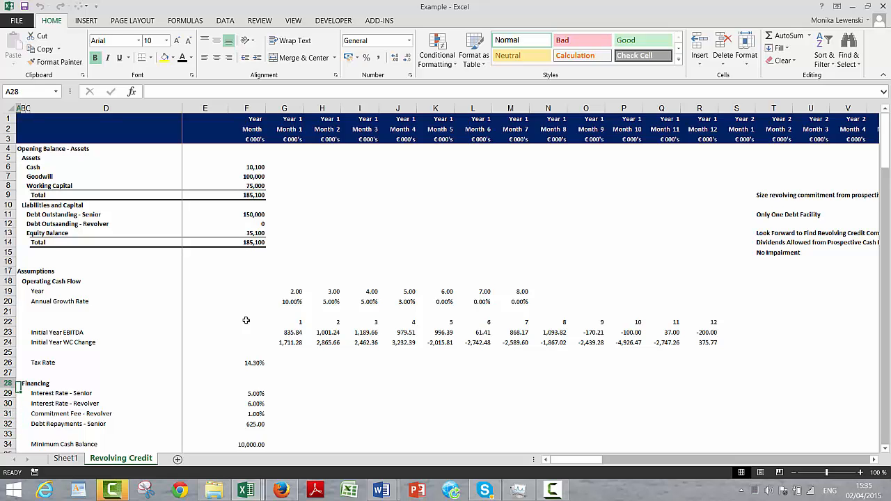
key("Right")
key("Right")
key("Right")
key("Right")
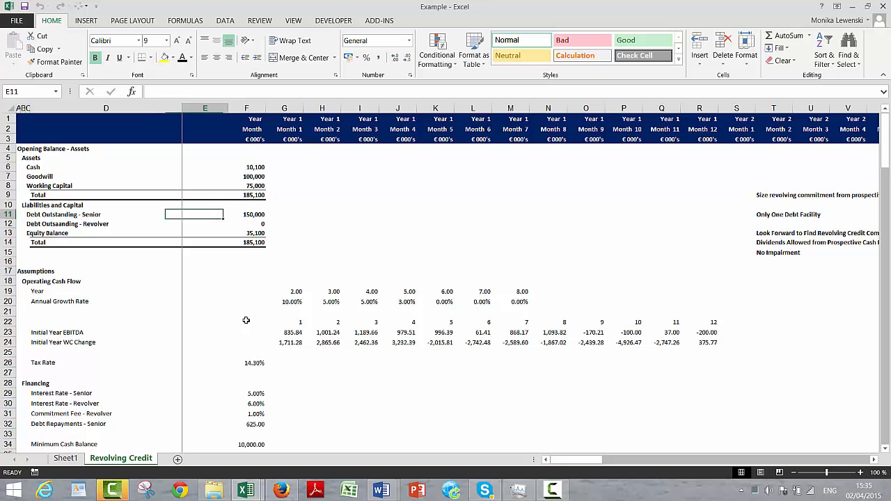
type("10")
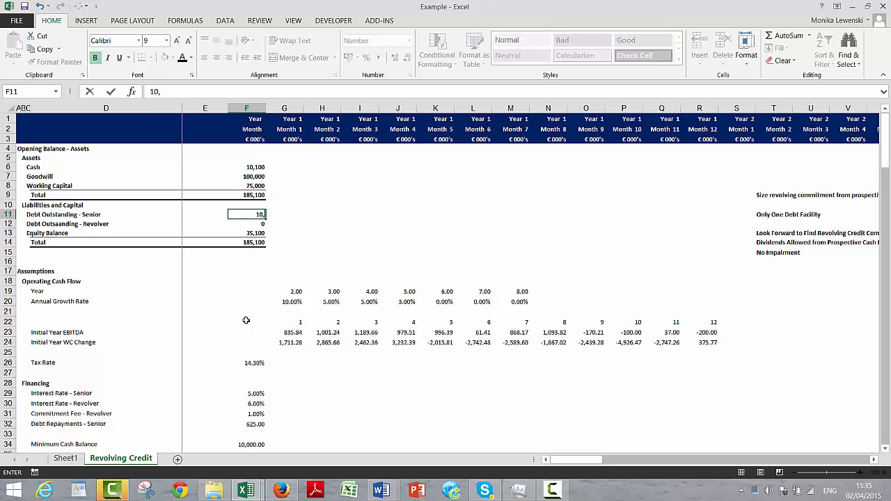
key("Return")
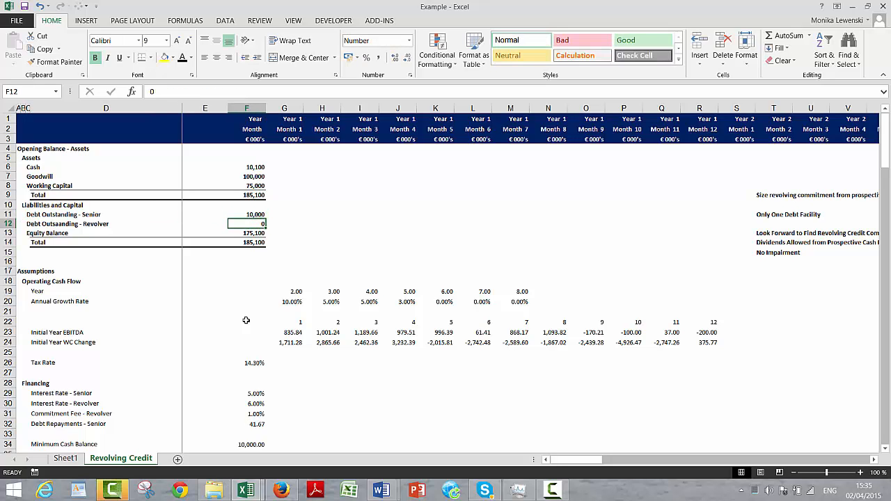
- Review the Senior Debt section below the assumptions, and inspect the Less: Maturities formula for Year 1 Month 1
key("Down")
key("Down")
key("Down")
key("Down")
key("Down")
key("Down")
key("Down")
key("Down")
key("Down")
key("Down")
key("Down")
key("Down")
key("Down")
key("Down")
key("Down")
key("Down")
key("Down")
key("Down")
key("Down")
key("Down")
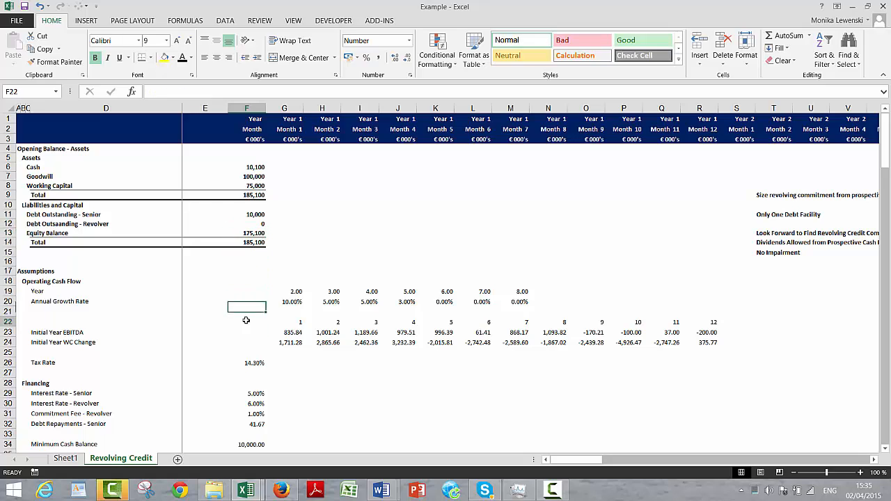
key("Down")
key("Down")
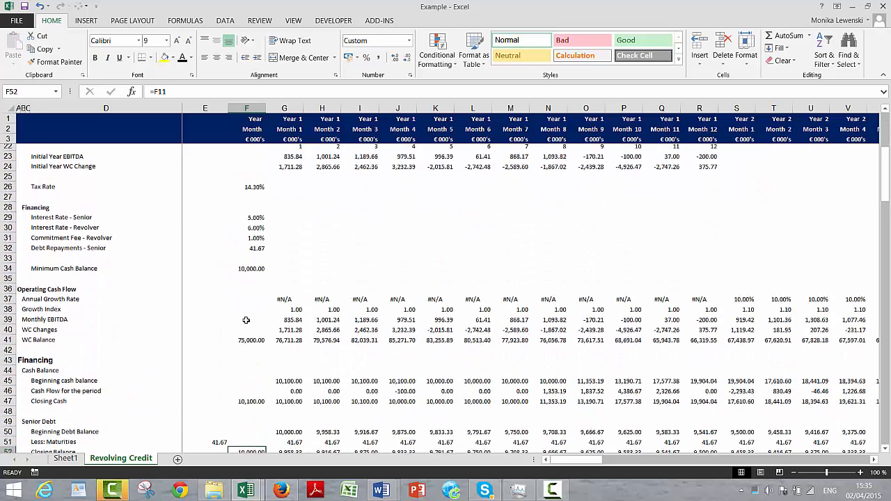
key("Down")
key("Down")
key("Down")
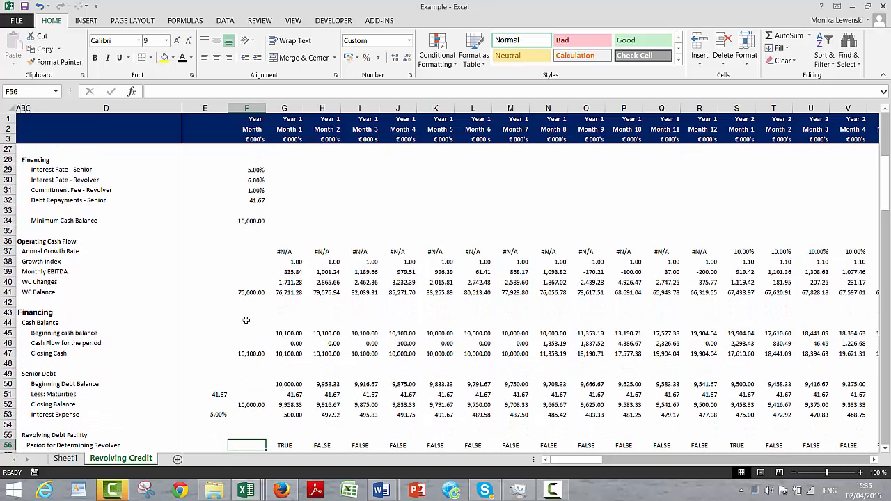
key("Up")
key("Up")
key("Up")
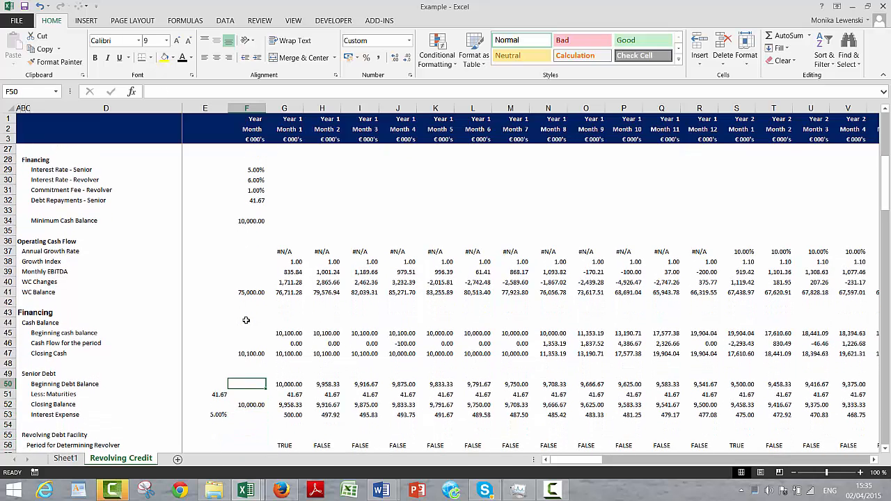
key("Right")
key("Down")
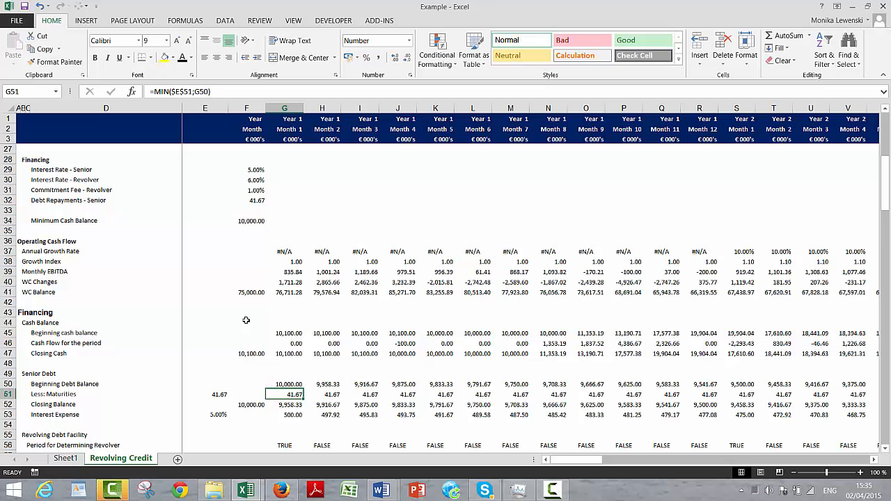
- Review the Revolving Debt Facility in Year 1 Month 1 from the determination period through Debt Commitment to Availability
key("Down")
key("Down")
key("Down")
key("Down")
key("Down")
key("Down")
key("Down")
key("Down")
key("Down")
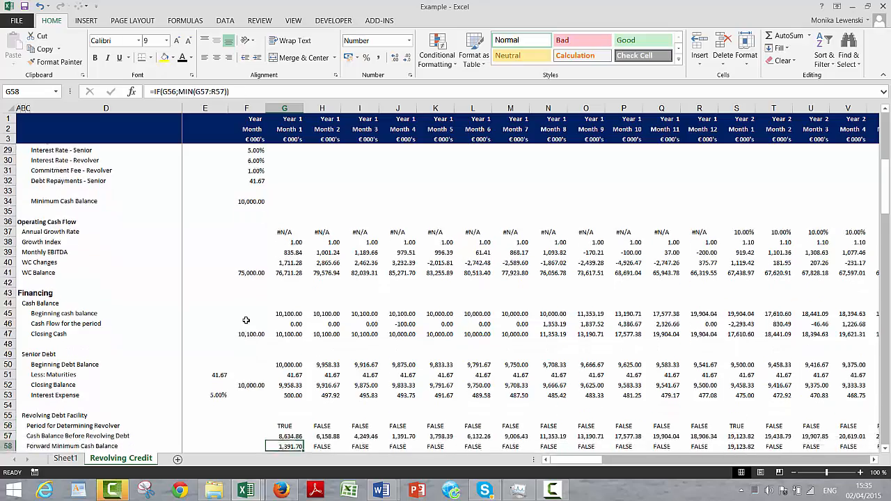
key("Down")
key("Down")
key("Down")
key("Down")
key("Down")
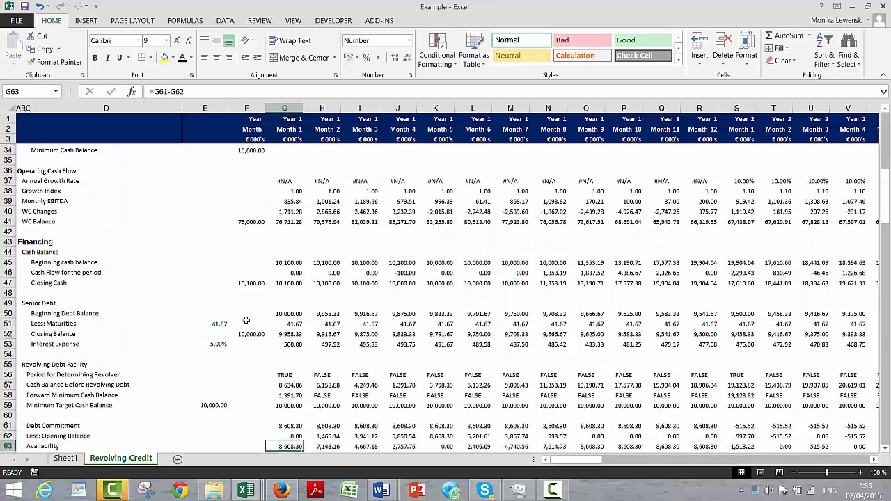
- Examine the revolver's beginning balance, draws, repayments and closing balance in the first months of Year 1
key("Down")
key("Down")
key("Down")
key("Up")
key("Up")
key("Up")
key("Up")
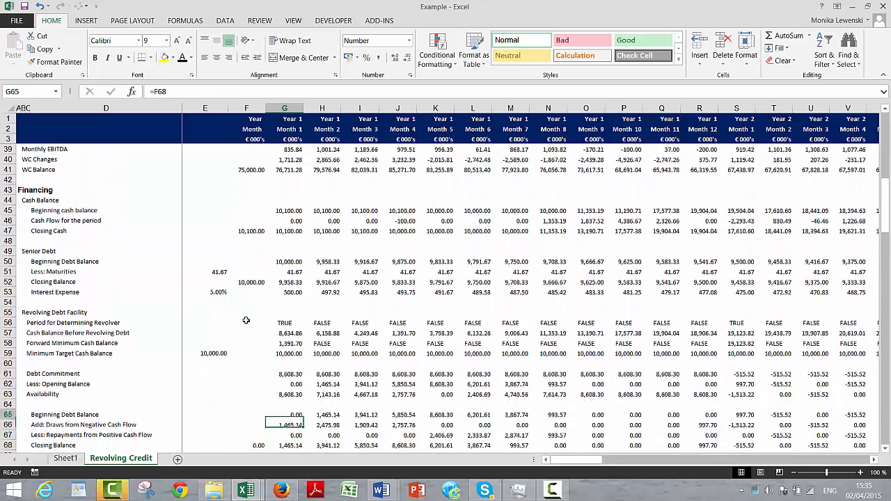
key("Down")
key("Down")
key("Down")
key("Down")
key("Down")
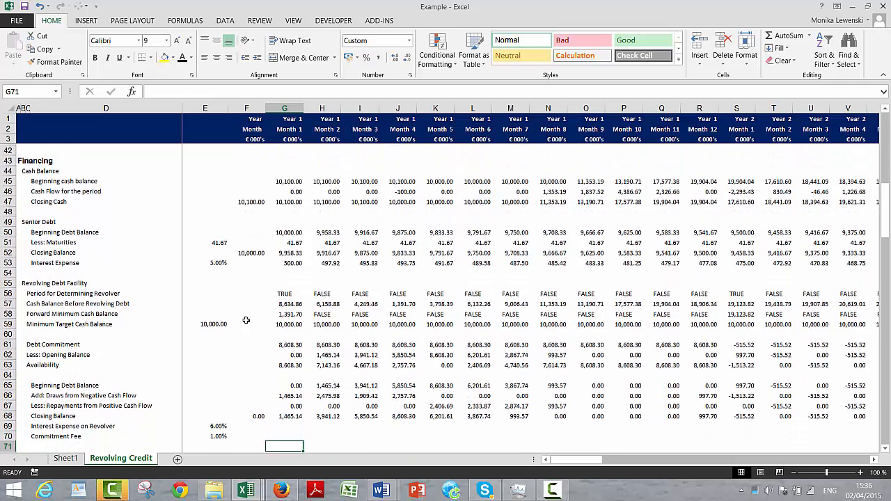
key("Up")
key("Right")
key("Right")
key("Left")
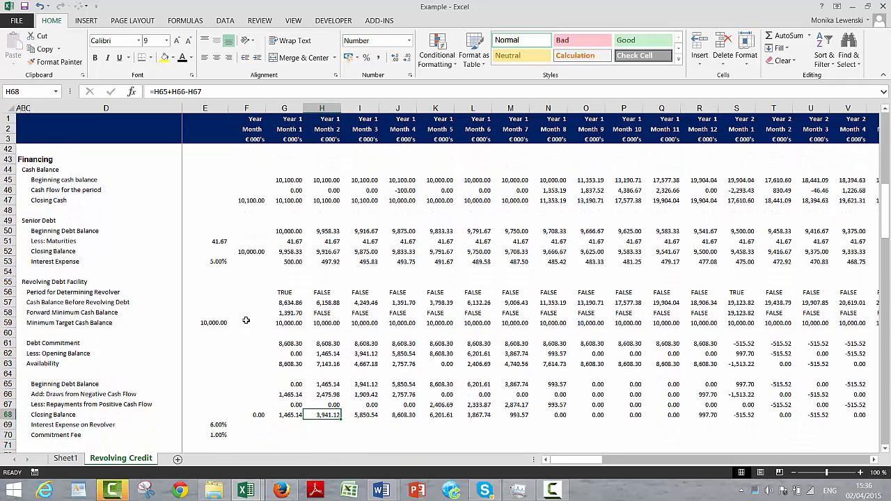
- Examine the Cash Flow for the period row in the Cash Balance section from Year 1 Month 8 through Year 2 Month 3
key("Up")
key("Up")
key("Up")
key("Up")
key("Up")
key("Up")
key("Up")
key("Up")
key("Up")
key("Up")
key("Up")
key("Up")
key("Up")
key("Up")
key("Up")
key("Up")
key("Up")
key("Up")
key("Up")
key("Up")
key("Up")
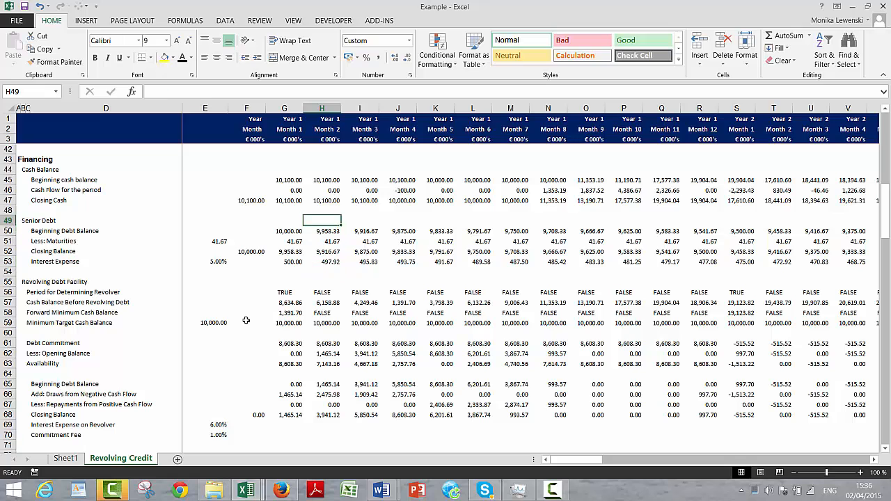
key("Right")
key("Right")
key("Right")
key("Right")
key("Right")
key("Right")
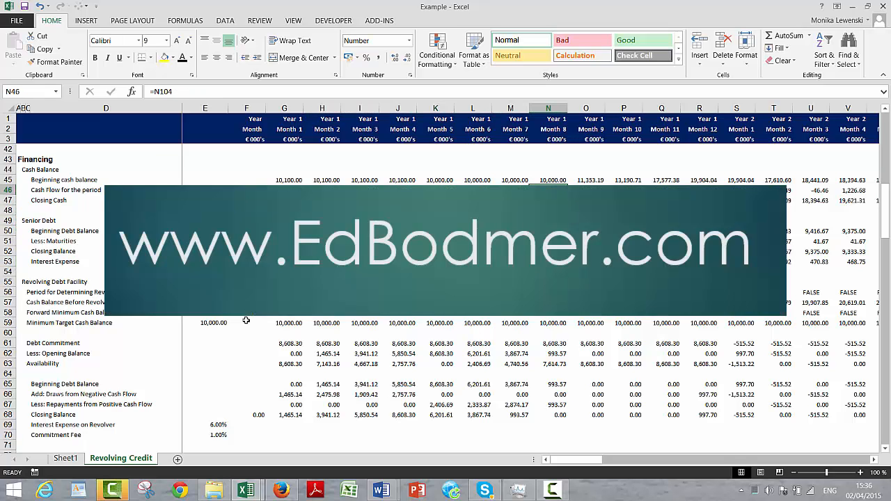
key("Right")
key("Left")
key("Left")
key("Right")
key("Right")
key("Right")
key("Right")
key("Right")
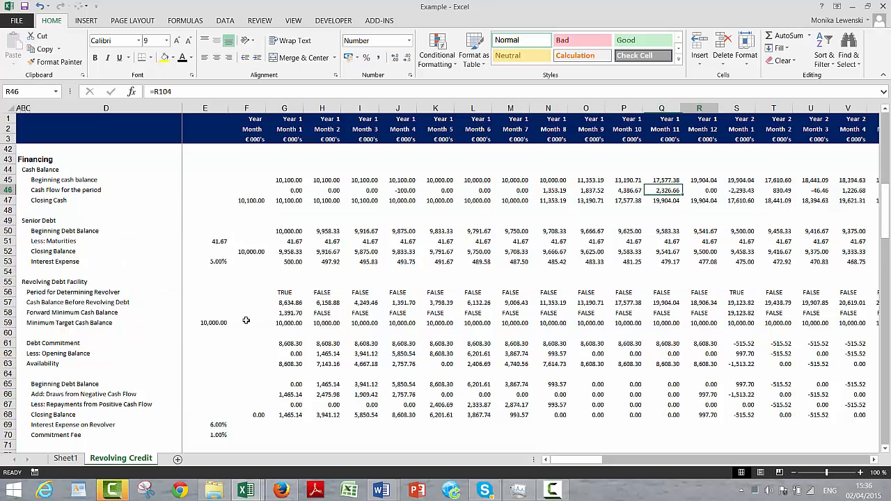
key("Right")
key("Right")
key("Left")
key("Left")
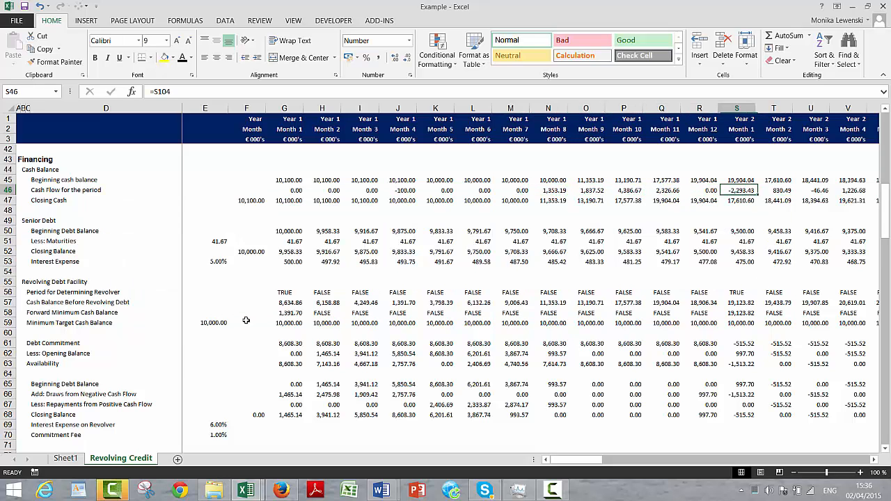
key("Right")
key("Right")
key("Right")
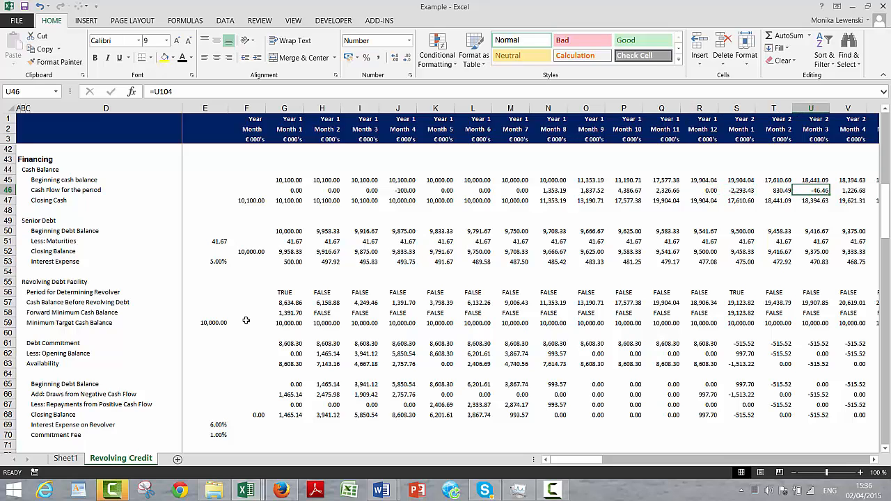
key("Left")
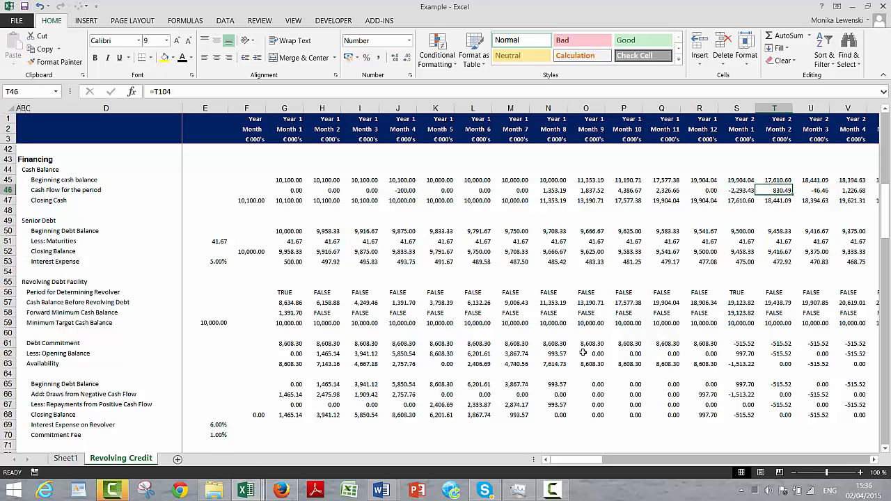
- Examine the Debt Commitment row from Year 2 Month 1 through Year 3 Month 9
left_click(724, 348)
key("Right")
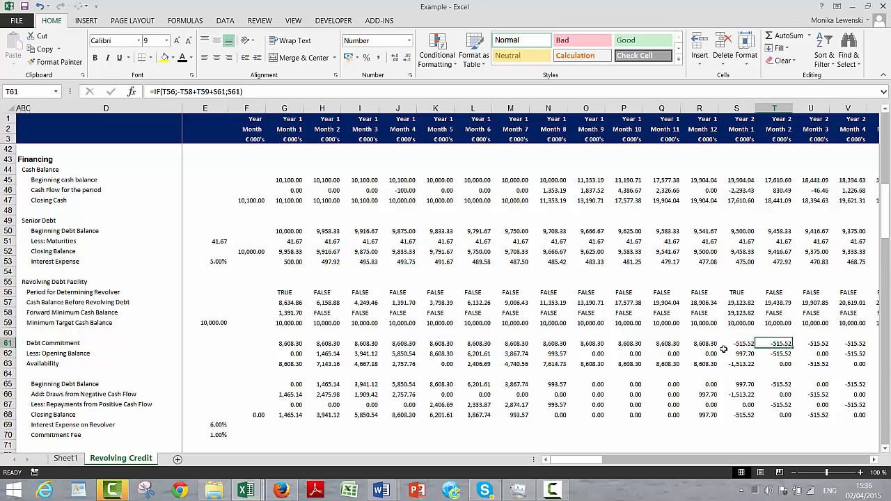
key("Right")
key("Right")
key("Right")
key("Right")
key("Right")
key("Right")
key("Right")
key("Right")
key("Right")
key("Right")
key("Right")
key("Right")
key("Right")
key("Right")
key("Right")
key("Right")
key("Right")
key("Right")
key("Right")
key("Right")
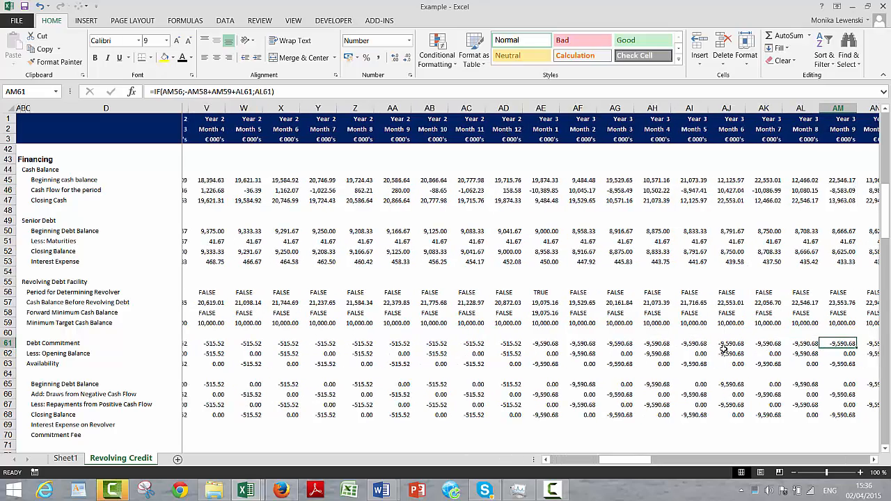
- Examine the Debt Commitment row from Year 3 Month 9 through Year 6 Month 10
key("Right")
key("Right")
key("Right")
key("Right")
key("Right")
key("Right")
key("Right")
key("Right")
key("Right")
key("Right")
key("Right")
key("Right")
key("Right")
key("Right")
key("Right")
key("Right")
key("Right")
key("Right")
key("Right")
key("Right")
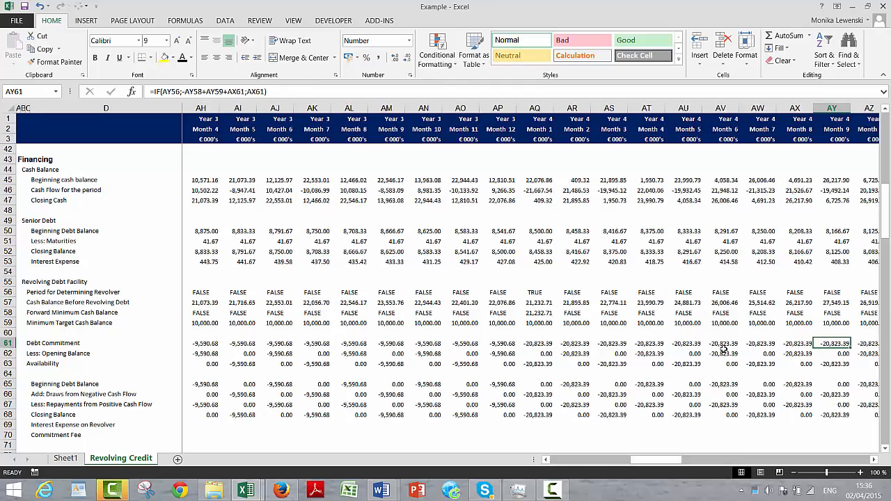
key("Right")
key("Right")
key("Right")
key("Right")
key("Right")
key("Right")
key("Right")
key("Right")
key("Right")
key("Right")
key("Right")
key("Right")
key("Right")
key("Right")
key("Right")
key("Right")
key("Right")
key("Right")
key("Right")
key("Right")
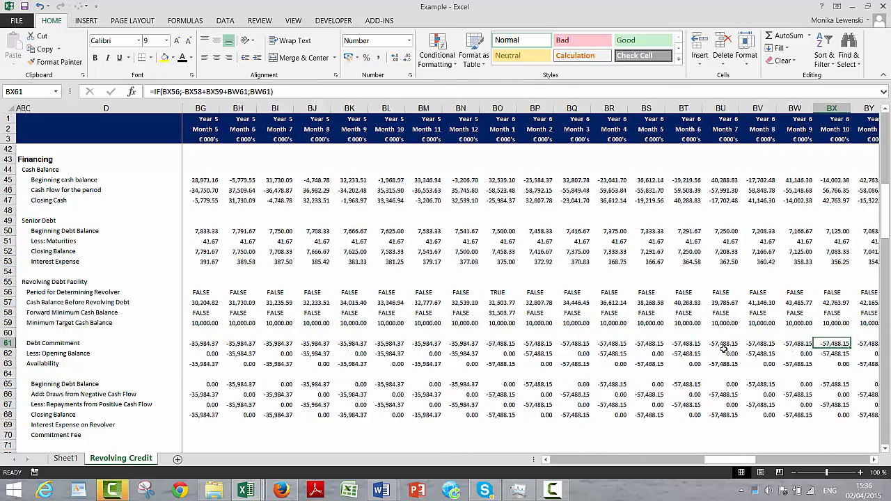
- Review the Debt Commitment row backwards from Year 6 Month 10 to the start of the row
key("Left")
key("Left")
key("Left")
key("Left")
key("Left")
key("Left")
key("Left")
key("Left")
key("Left")
key("Left")
key("Left")
key("Left")
key("Left")
key("Left")
key("Left")
key("Left")
key("Left")
key("Left")
key("Left")
key("Left")
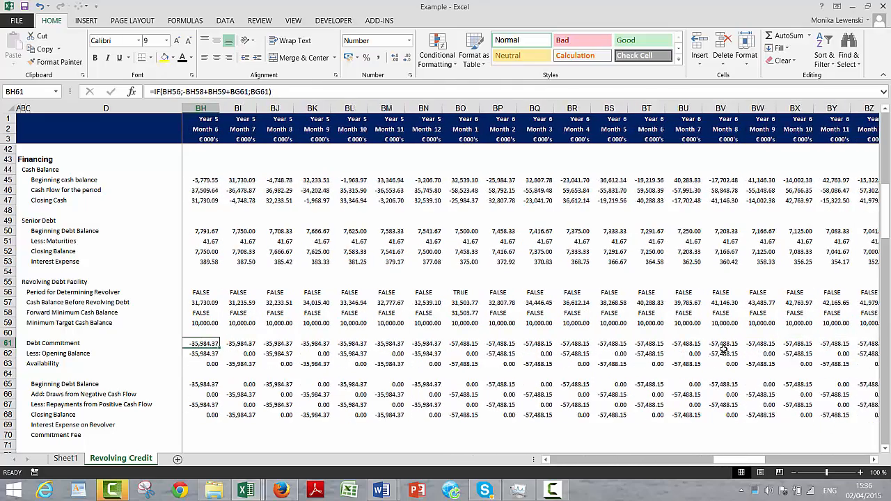
key("Left")
key("Left")
key("Left")
key("Left")
key("Left")
key("Left")
key("Left")
key("Left")
key("Left")
key("Left")
key("Left")
key("Left")
key("Left")
key("Left")
key("Left")
key("Left")
key("Left")
key("Left")
key("Left")
key("Left")
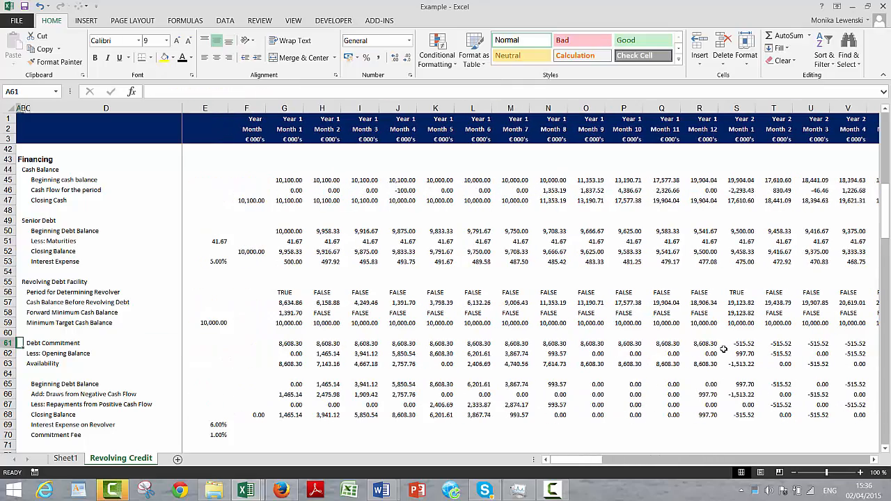
left_click(555, 490)
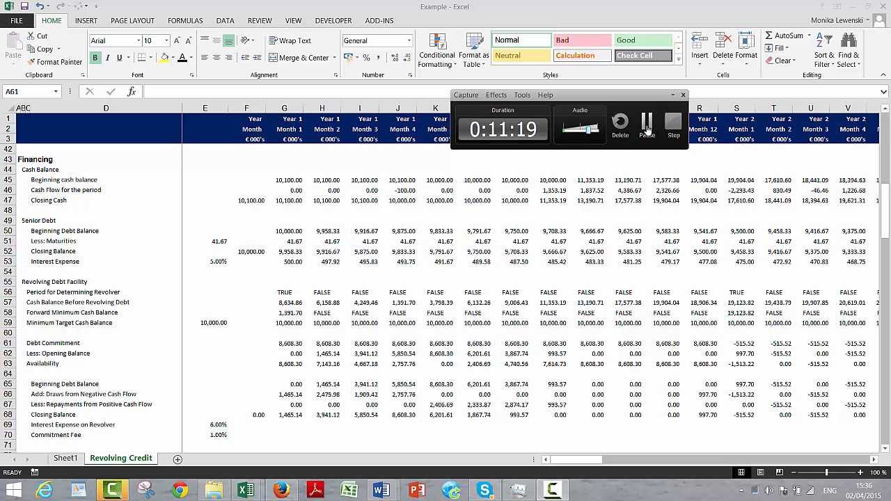
left_click(647, 125)
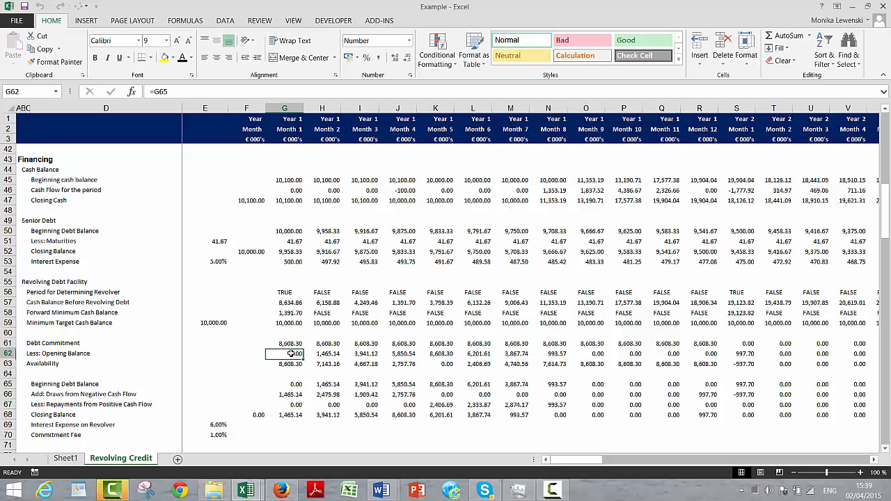
- Check the MAX-based Debt Commitment formula and its results from Year 1 Month 1 through Year 3 Month 6
key("Up")
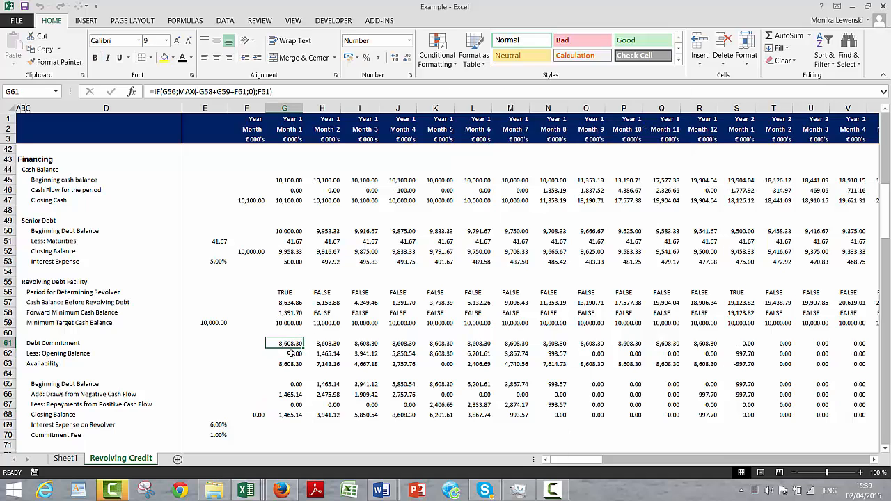
key("Right")
key("Right")
key("Right")
key("Right")
key("Right")
key("Right")
key("Right")
key("Right")
key("Right")
key("Right")
key("Right")
key("Right")
key("Right")
key("Right")
key("Right")
key("Right")
key("Right")
key("Right")
key("Right")
key("Right")
key("Right")
key("Right")
key("Right")
key("Right")
key("Right")
key("Right")
key("Right")
key("Right")
key("Right")
key("Right")
key("Right")
key("Right")
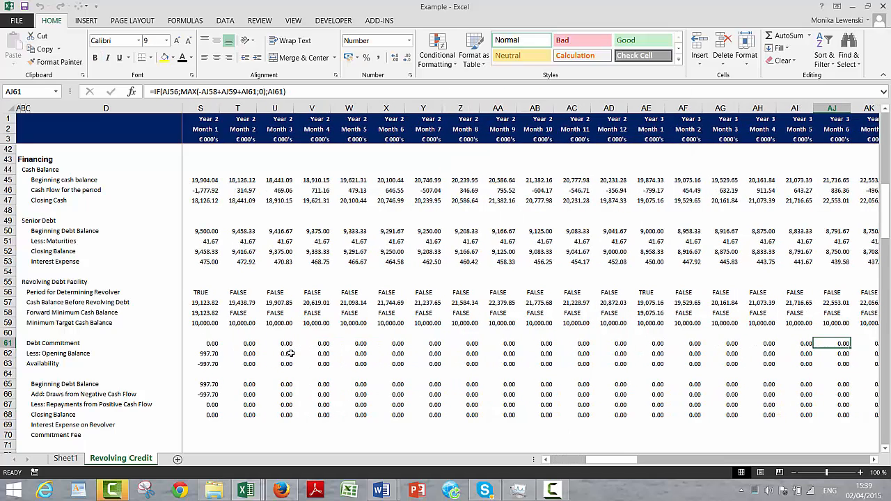
- Review Debt Commitment back to Year 1 Month 5, and inspect the Year 2 Month 1 commitment, opening balance and Availability formula
key("Left")
key("Left")
key("Left")
key("Left")
key("Left")
key("Left")
key("Left")
key("Left")
key("Left")
key("Left")
key("Left")
key("Left")
key("Left")
key("Left")
key("Left")
key("Left")
key("Left")
key("Left")
key("Left")
key("Left")
key("Left")
key("Left")
key("Left")
key("Left")
key("Left")
key("Left")
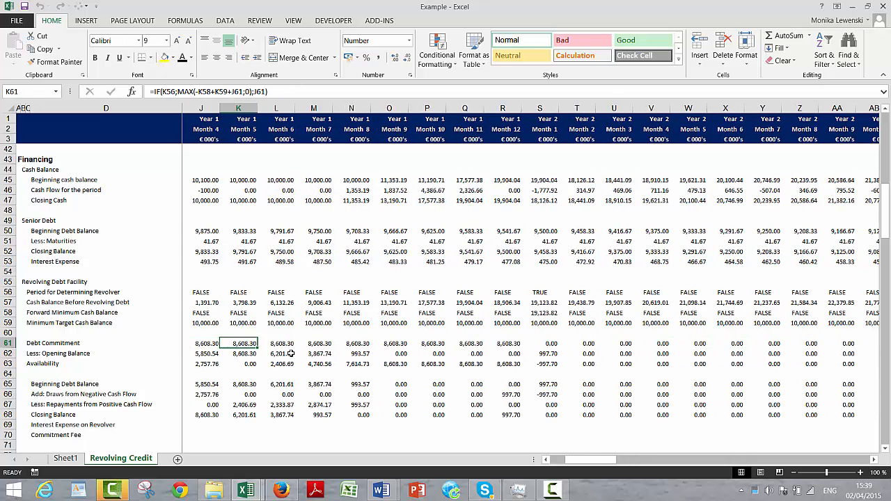
key("Right")
key("Right")
key("Right")
key("Right")
key("Right")
key("Right")
key("Right")
key("Right")
key("Right")
key("Down")
key("Down")
key("Down")
key("Down")
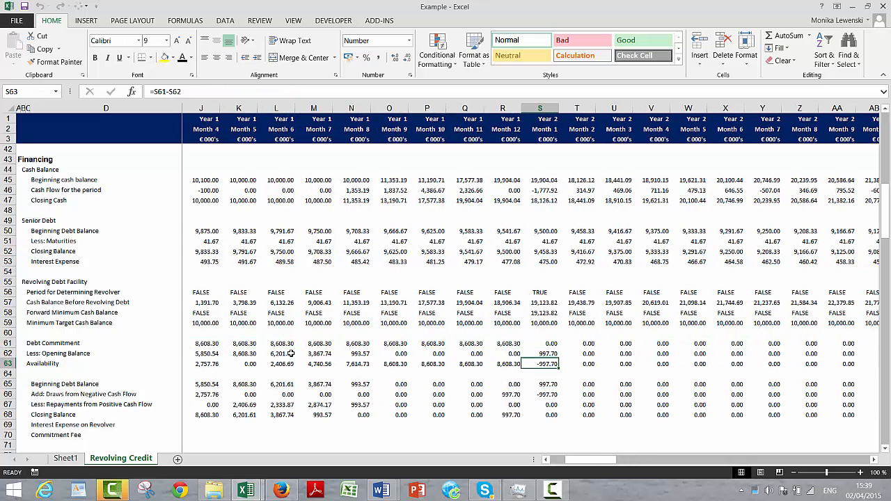
- Set the opening Debt Outstanding - Senior balance to 50,000
key("Left")
key("Left")
key("Left")
key("Left")
key("Left")
key("Left")
key("Left")
key("Left")
key("Left")
key("Left")
key("Left")
key("Left")
key("Left")
key("Left")
key("Left")
key("Left")
key("Left")
key("Left")
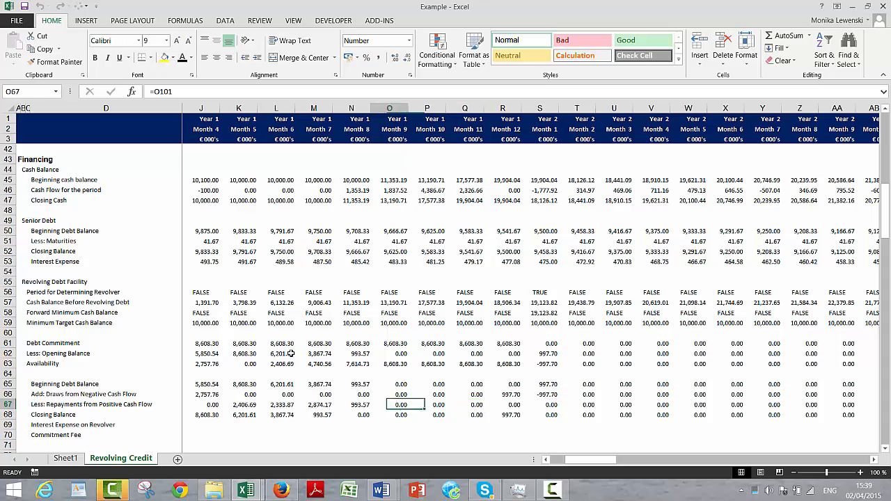
key("Page_Up")
key("Page_Up")
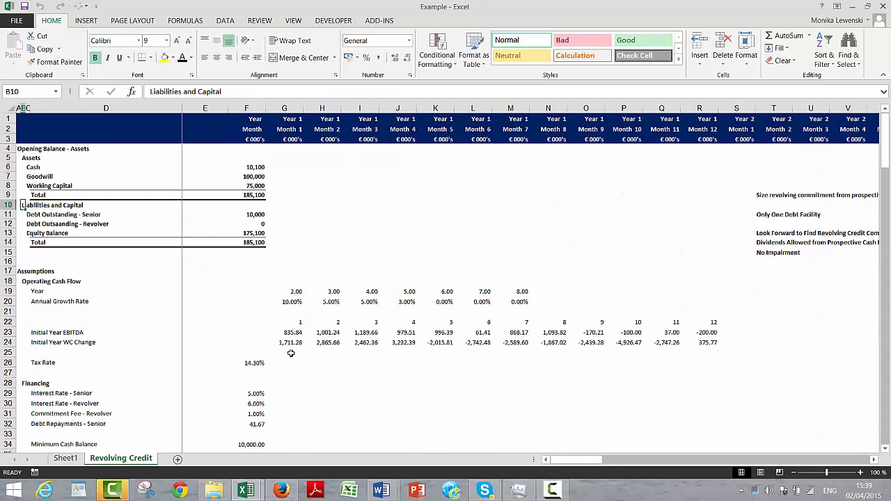
key("Right")
key("Right")
key("Right")
key("Down")
key("Down")
key("Right")
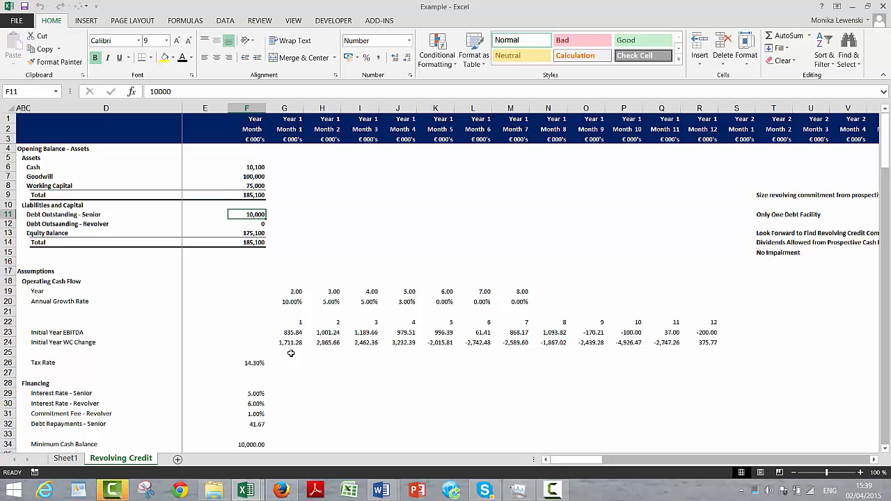
type("50")
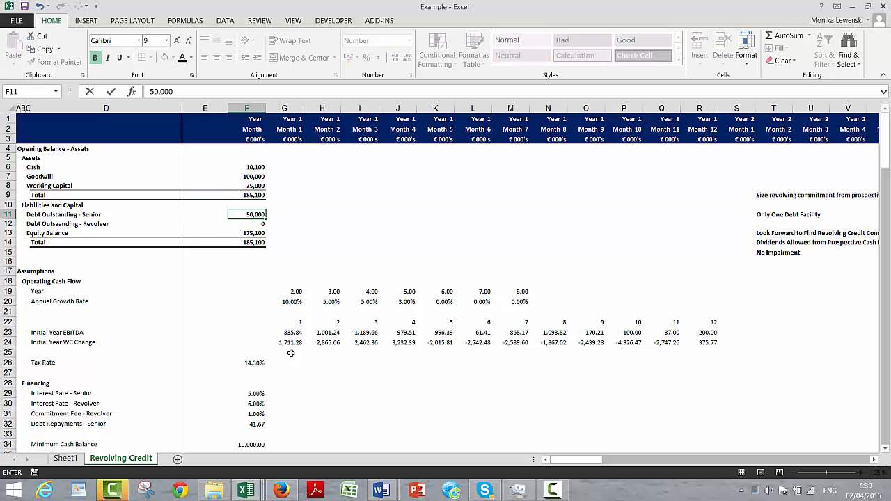
type(",000")
key("Return")
- Check the recalculated Senior Debt and Revolving Debt Facility sections for Year 1 down to the Dividend Payment heading
key("Down")
key("Down")
key("Down")
key("Down")
key("Down")
key("Down")
key("Down")
key("Down")
key("Down")
key("Down")
key("Down")
key("Down")
key("Down")
key("Down")
key("Down")
key("Down")
key("Down")
key("Down")
key("Down")
key("Down")
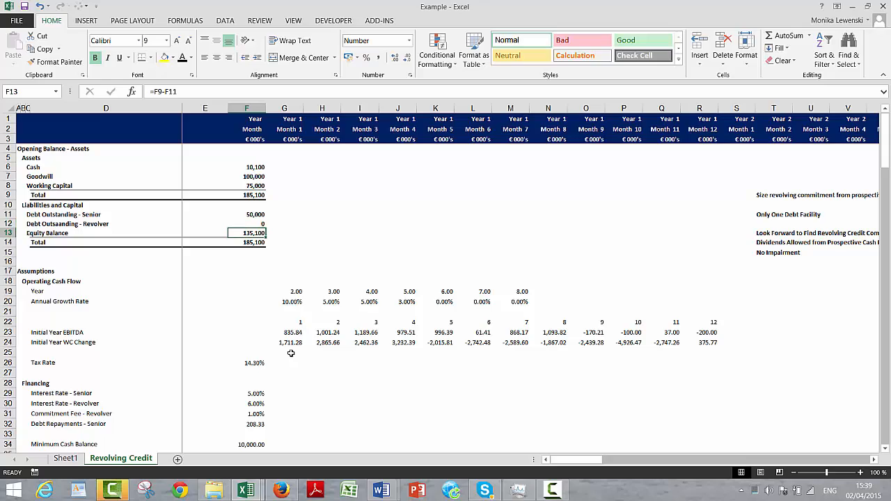
key("Down")
key("Down")
key("Down")
key("Down")
key("Down")
key("Down")
key("Down")
key("Down")
key("Down")
key("Down")
key("Down")
key("Down")
key("Down")
key("Down")
key("Down")
key("Down")
key("Down")
key("Down")
key("Down")
key("Down")
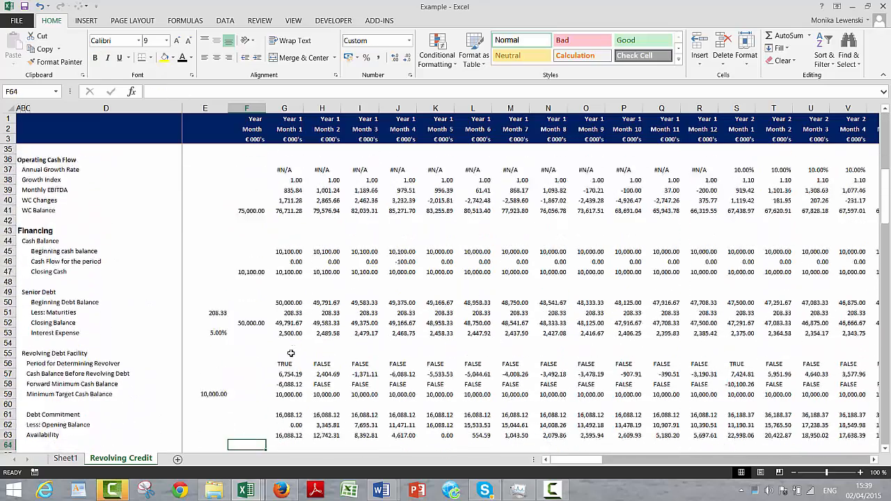
key("Right")
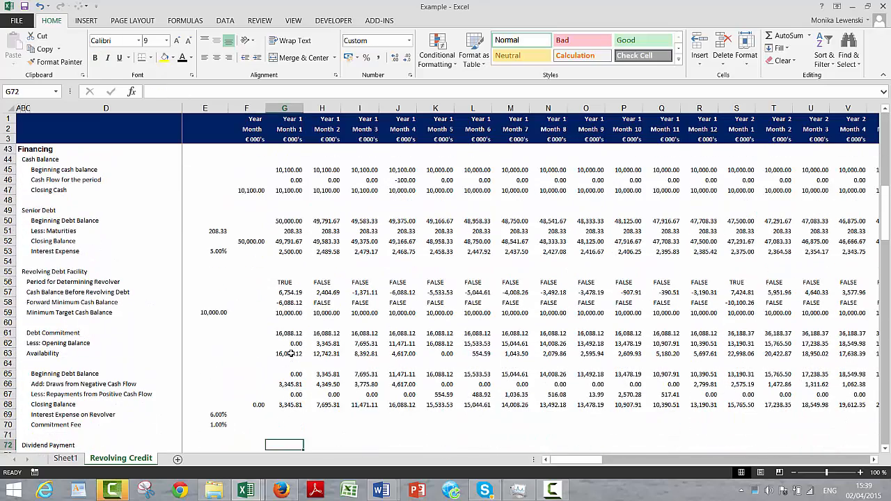
- Examine the revolver's commitment, availability, draws and repayments from Year 1 Month 1 through Year 4 Month 3
key("Up")
key("Up")
key("Up")
key("Up")
key("Up")
key("Right")
key("Right")
key("Right")
key("Right")
key("Right")
key("Right")
key("Right")
key("Right")
key("Right")
key("Right")
key("Right")
key("Right")
key("Right")
key("Right")
key("Right")
key("Right")
key("Right")
key("Right")
key("Right")
key("Right")
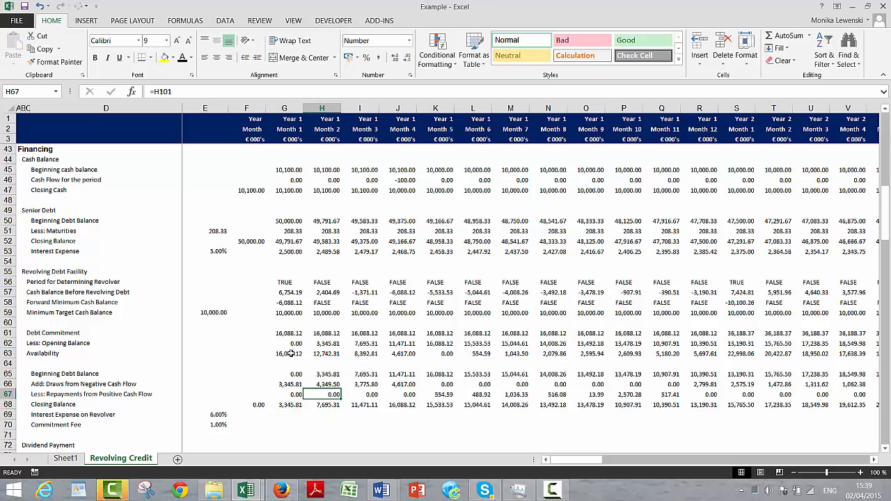
key("Right")
key("Right")
key("Right")
key("Right")
key("Right")
key("Right")
key("Right")
key("Right")
key("Right")
key("Right")
key("Right")
key("Right")
key("Right")
key("Right")
key("Right")
key("Right")
key("Right")
key("Right")
key("Right")
key("Right")
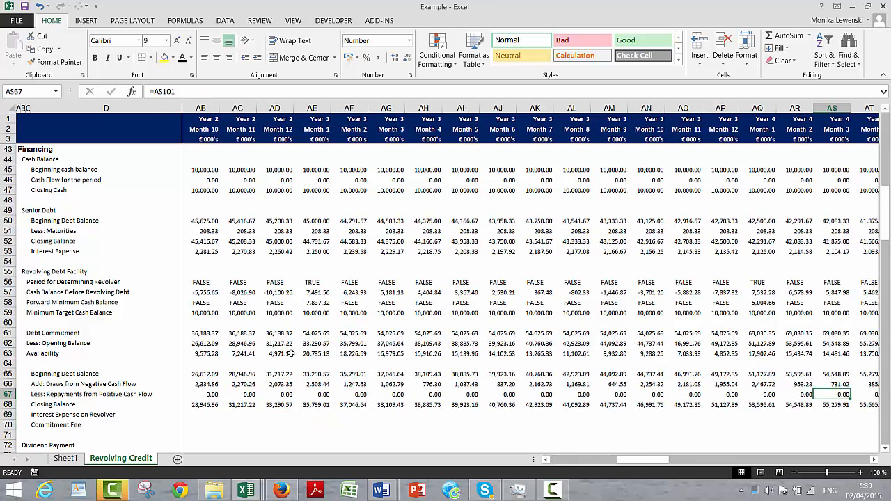
- Examine the revolver's commitment, availability, draws and repayments from Year 4 Month 4 through the final period, Year 9 Month 12
key("Right")
key("Right")
key("Right")
key("Right")
key("Right")
key("Right")
key("Right")
key("Right")
key("Right")
key("Right")
key("Right")
key("Right")
key("Right")
key("Right")
key("Right")
key("Right")
key("Right")
key("Right")
key("Right")
key("Right")
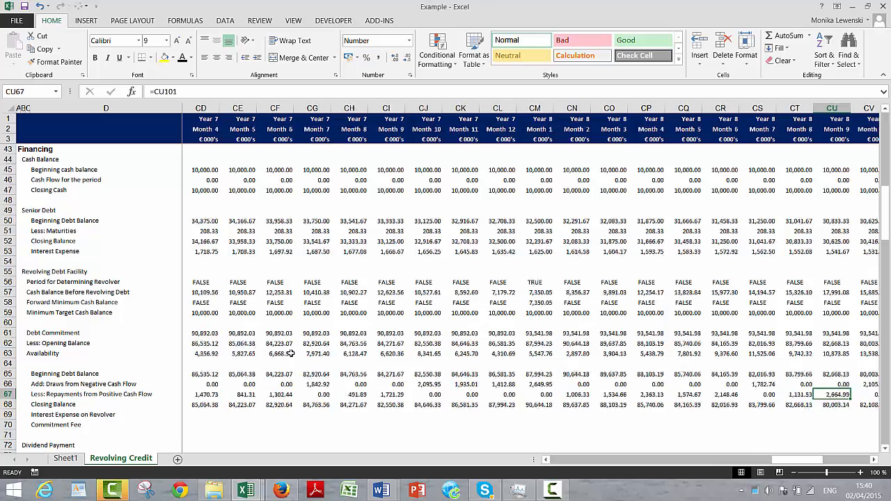
key("Left")
key("Left")
key("Left")
key("Left")
key("Left")
key("Left")
key("Left")
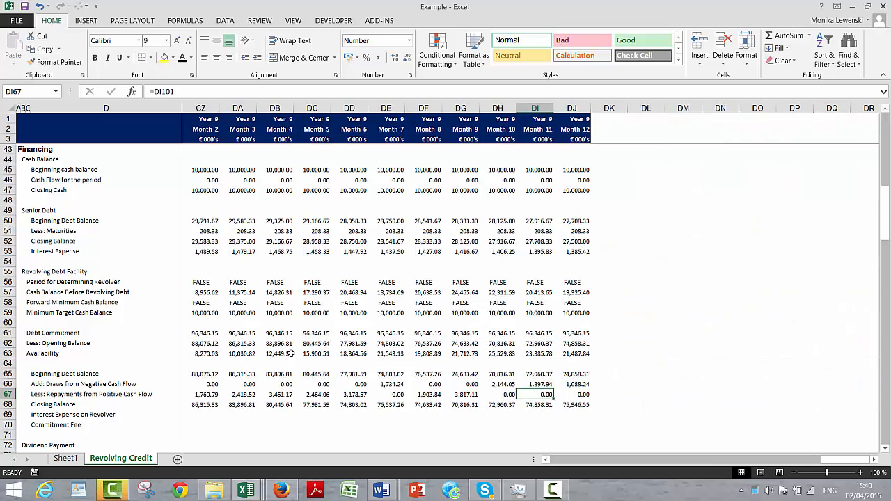
- Set the opening Debt Outstanding - Senior balance to 30,000
key("Up")
key("Up")
key("Up")
key("Up")
key("Up")
key("Up")
key("Up")
key("Up")
key("Up")
key("Up")
key("Up")
key("Up")
key("Up")
key("Up")
key("Up")
key("Up")
key("Up")
key("Up")
key("Up")
key("Up")
key("Left")
key("Left")
key("Left")
key("Left")
key("Left")
key("Left")
key("Left")
key("Left")
key("Left")
key("Left")
key("Left")
key("Left")
key("Left")
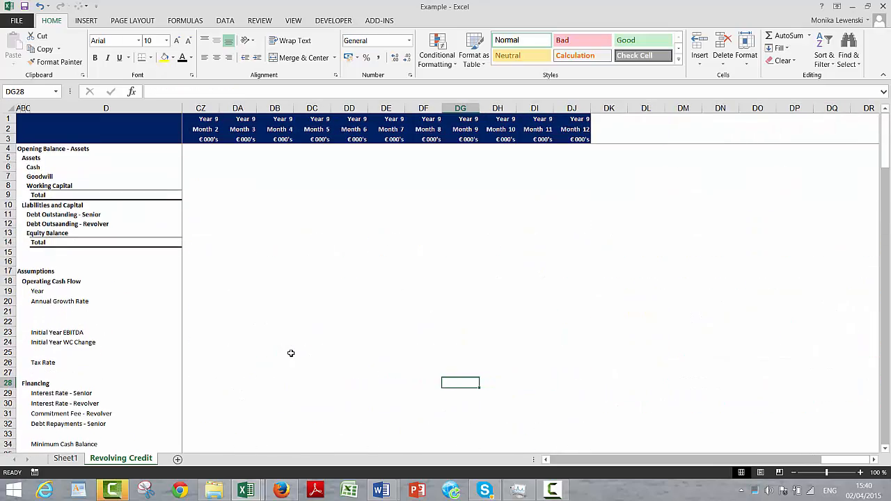
key("Left")
key("Left")
key("Left")
key("Left")
key("Left")
key("Left")
key("Left")
key("Left")
key("Left")
key("Left")
key("Left")
key("Left")
key("Left")
key("Left")
key("Left")
key("Left")
key("Left")
key("Left")
key("Left")
key("Left")
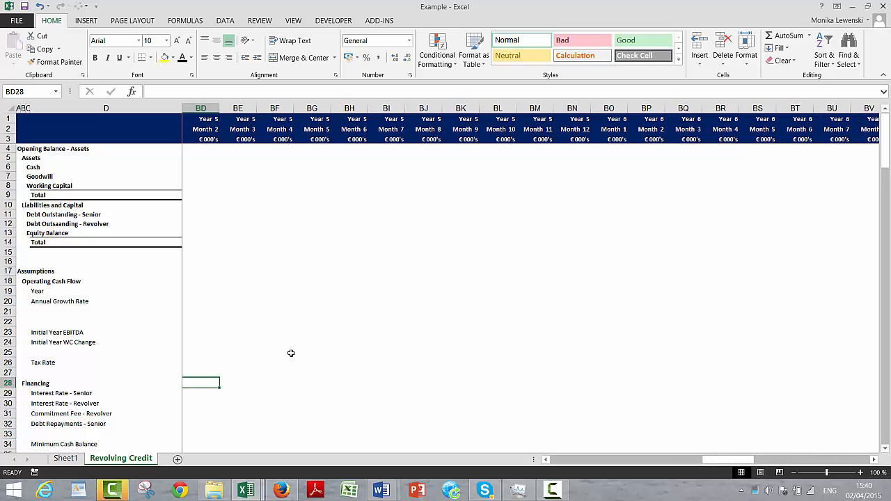
key("Left")
key("Left")
key("Left")
key("Left")
key("Left")
key("Left")
key("Left")
key("Left")
key("Left")
key("Left")
key("Left")
key("Left")
key("Left")
key("Left")
key("Left")
key("Left")
key("Left")
key("Left")
key("Left")
key("Left")
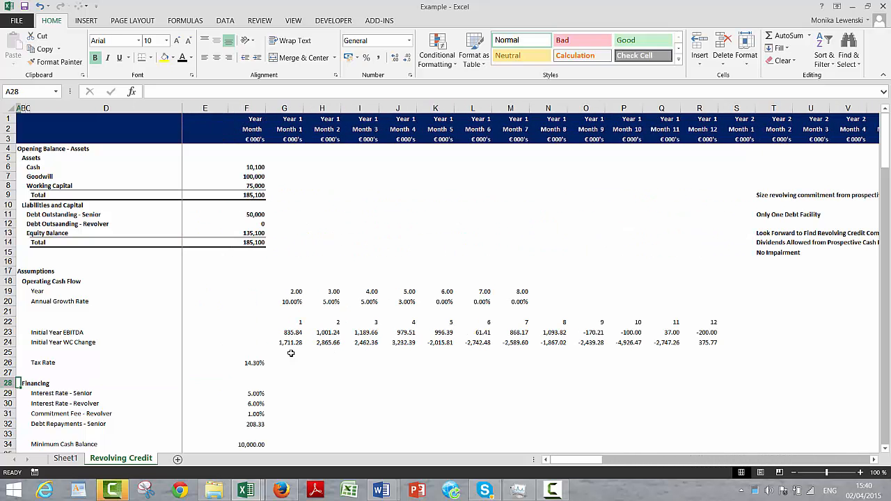
key("Down")
key("Down")
key("Right")
key("Right")
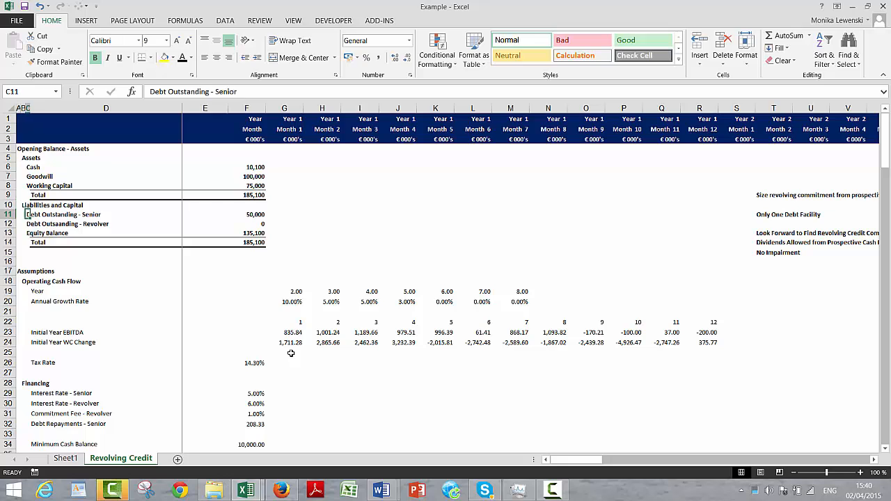
key("Right")
key("Right")
key("Right")
type("3")
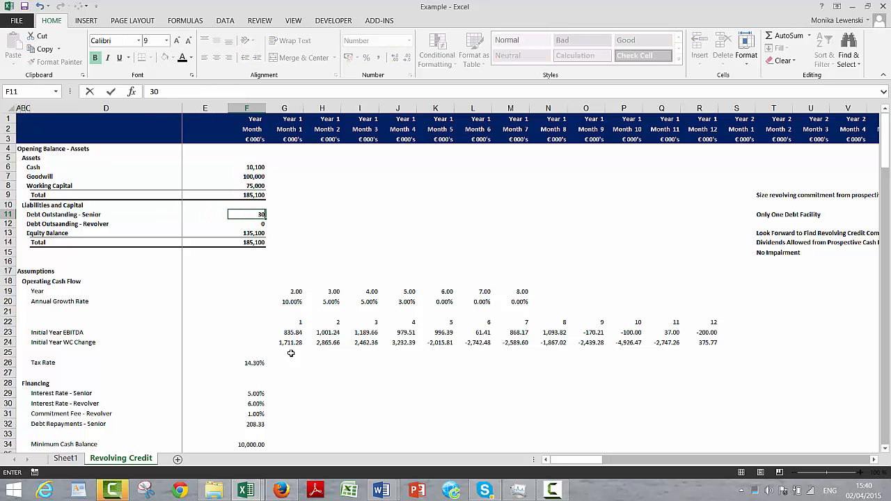
type("0,000")
key("Return")
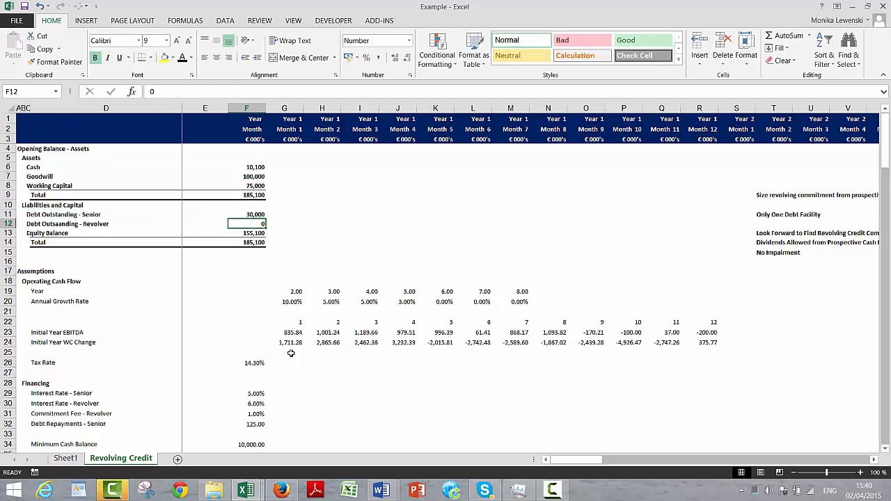
- Check the recalculated cash balance, Senior Debt and Revolving Debt Facility sections for Year 1
key("Down")
key("Down")
key("Down")
key("Down")
key("Down")
key("Down")
key("Down")
key("Down")
key("Down")
key("Down")
key("Down")
key("Down")
key("Down")
key("Down")
key("Down")
key("Down")
key("Down")
key("Down")
key("Down")
key("Down")
key("Down")
key("Down")
key("Down")
key("Down")
key("Down")
key("Down")
key("Down")
key("Down")
key("Down")
key("Down")
key("Down")
key("Down")
key("Down")
key("Down")
key("Down")
key("Down")
key("Down")
key("Down")
key("Down")
key("Down")
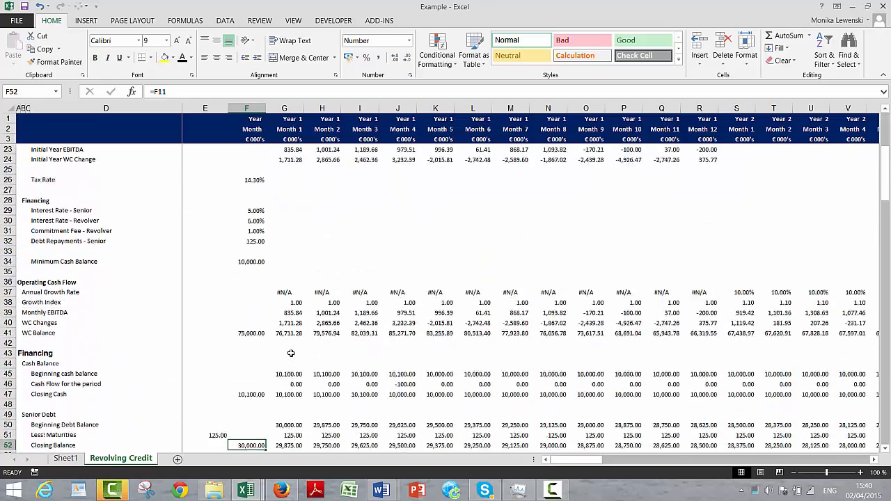
key("Up")
key("Up")
key("Up")
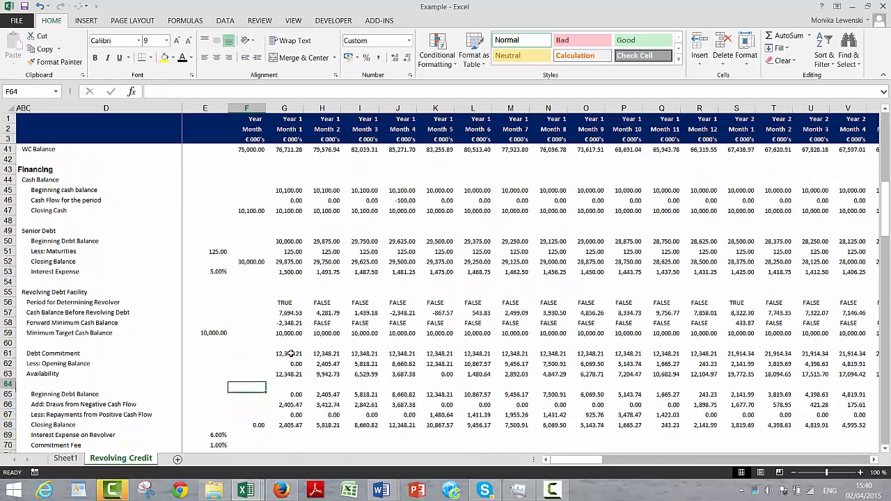
- Examine the Debt Commitment row and the revolver balances beneath it from Year 1 Month 1 through Year 9 Month 6
key("Up")
key("Right")
key("Right")
key("Right")
key("Right")
key("Right")
key("Right")
key("Right")
key("Right")
key("Right")
key("Right")
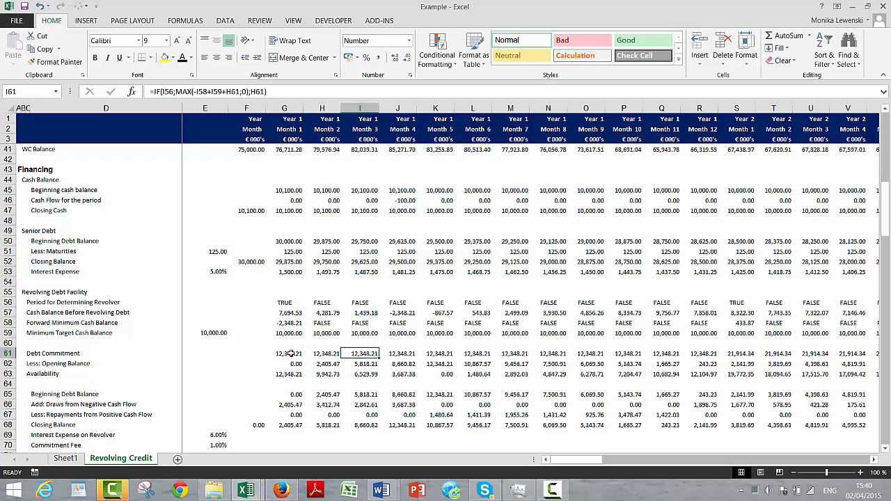
key("Right")
key("Right")
key("Right")
key("Right")
key("Right")
key("Right")
key("Right")
key("Right")
key("Right")
key("Right")
key("Right")
key("Right")
key("Right")
key("Right")
key("Right")
key("Right")
key("Right")
key("Right")
key("Right")
key("Right")
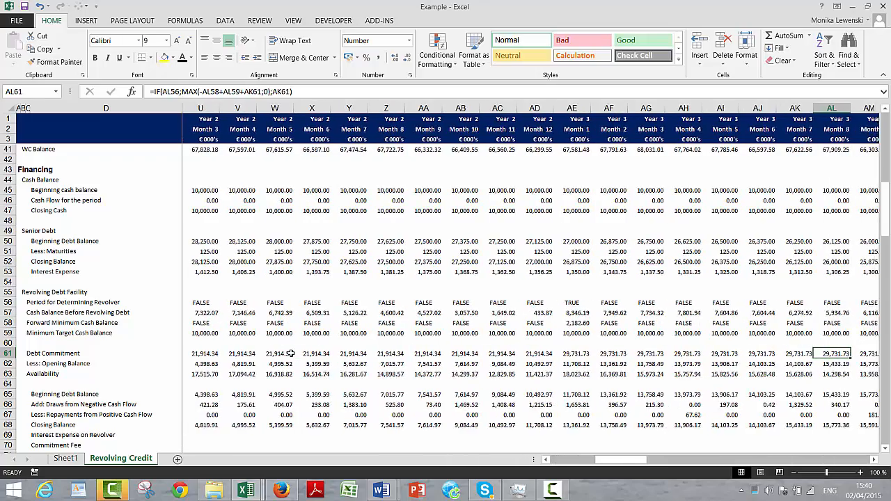
key("Right")
key("Right")
key("Right")
key("Right")
key("Right")
key("Right")
key("Right")
key("Right")
key("Right")
key("Right")
key("Right")
key("Right")
key("Right")
key("Right")
key("Right")
key("Right")
key("Right")
key("Right")
key("Right")
key("Right")
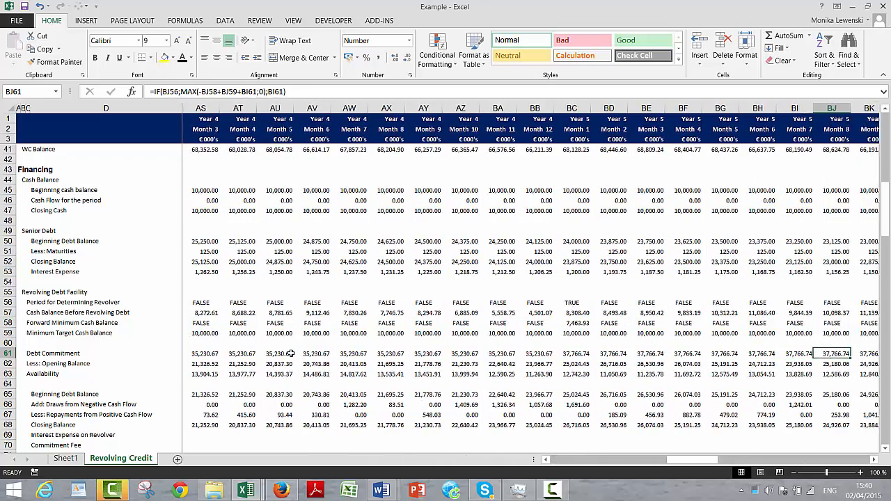
key("Right")
key("Right")
key("Right")
key("Right")
key("Right")
key("Right")
key("Right")
key("Right")
key("Right")
key("Right")
key("Right")
key("Right")
key("Right")
key("Right")
key("Right")
key("Right")
key("Right")
key("Right")
key("Right")
key("Right")
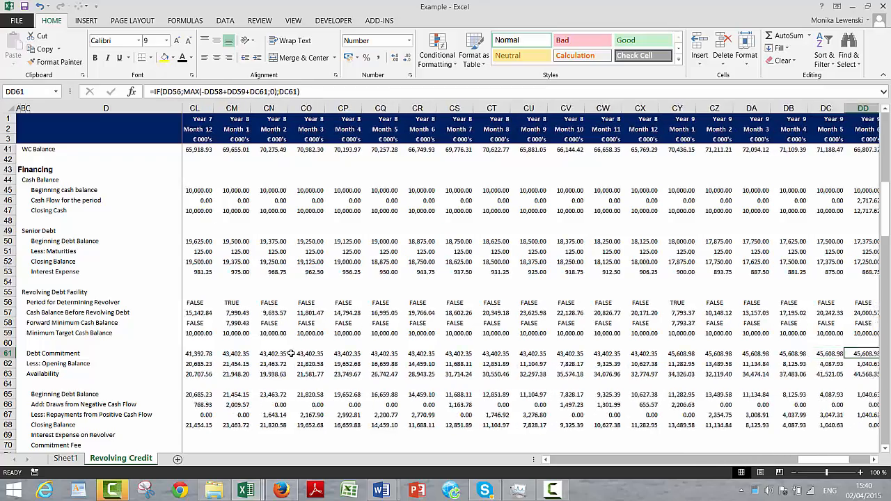
- Set the opening Debt Outstanding - Senior balance to 20,000
key("ctrl+Left")
key("ctrl+Left")
key("ctrl+Left")
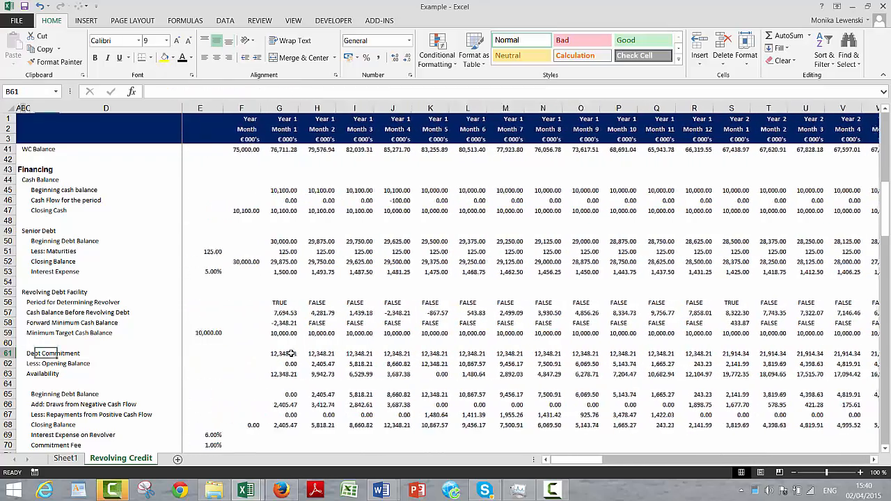
key("Page_Up")
key("Page_Up")
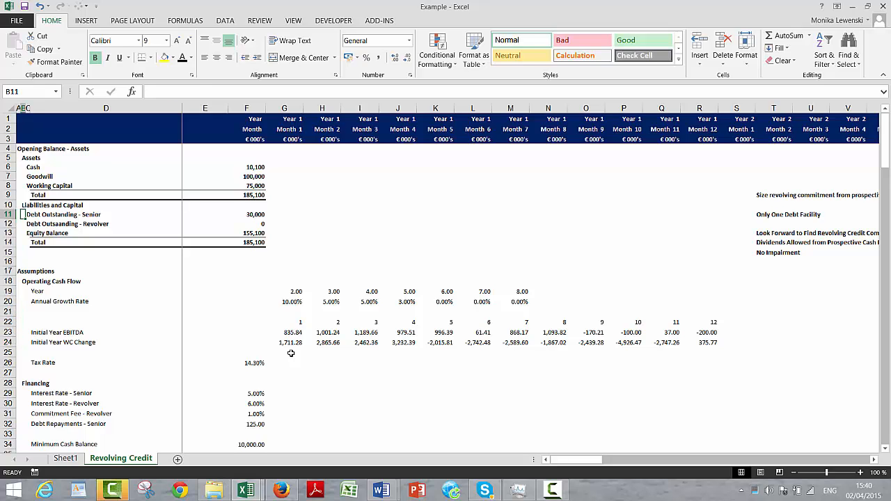
key("Right")
key("Right")
key("Right")
key("Right")
type("20,")
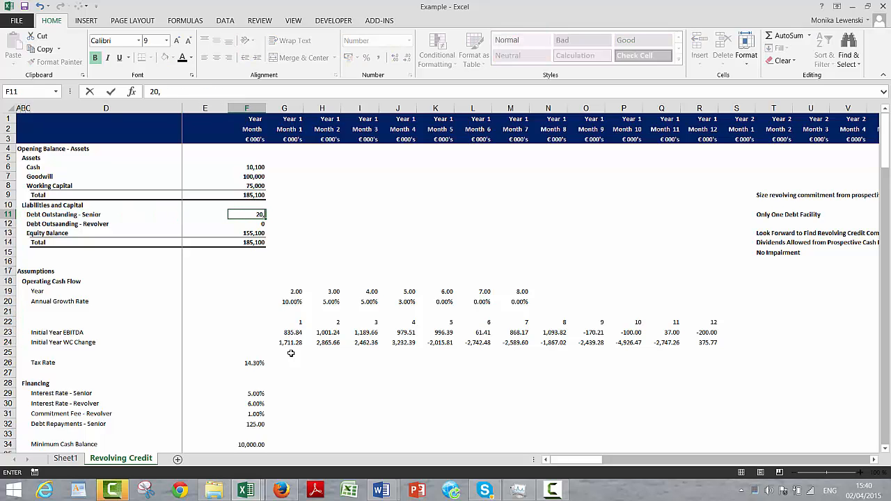
key("Return")
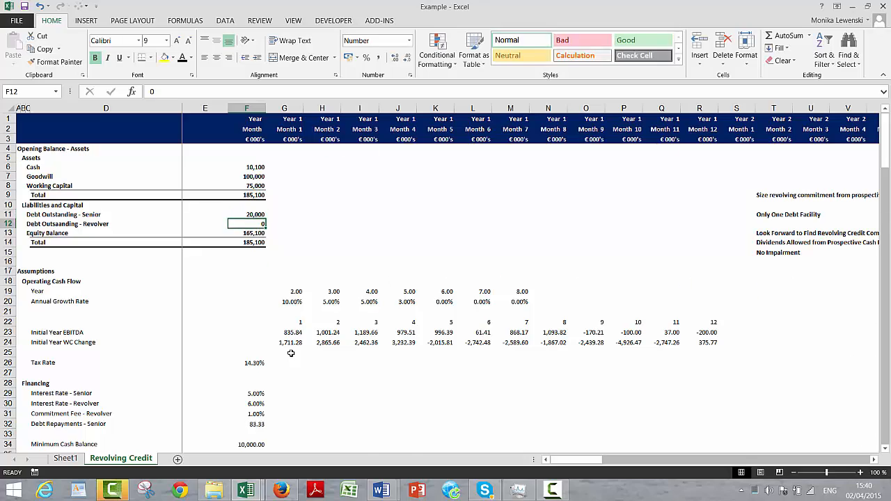
- Review the recalculated Cash Balance, Senior Debt and Revolving Debt Facility sections across Year 1 and early Year 2
key("Page_Down")
key("Page_Down")
key("Up")
key("Up")
key("Up")
key("Up")
key("Up")
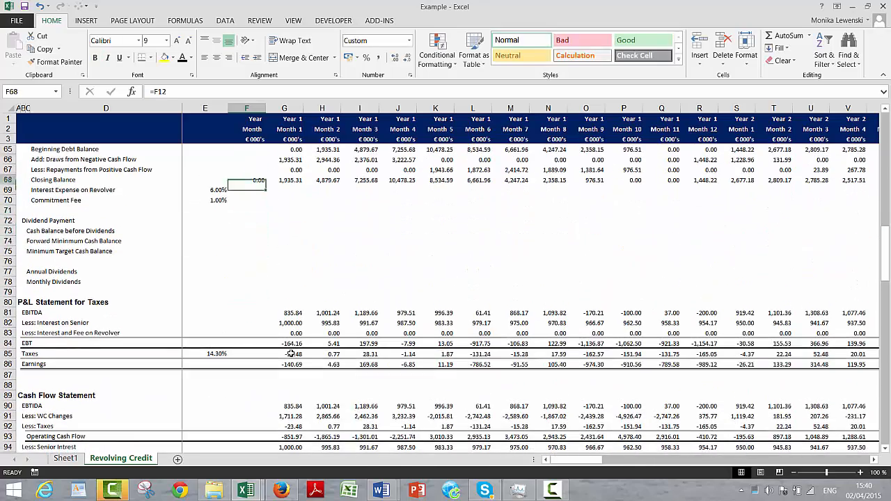
key("Up")
key("Up")
key("Up")
key("Up")
key("Up")
key("Up")
key("Up")
key("Up")
key("Up")
key("Up")
key("Up")
key("Up")
key("Up")
key("Up")
key("Up")
key("Up")
key("Right")
key("Right")
key("Down")
key("Down")
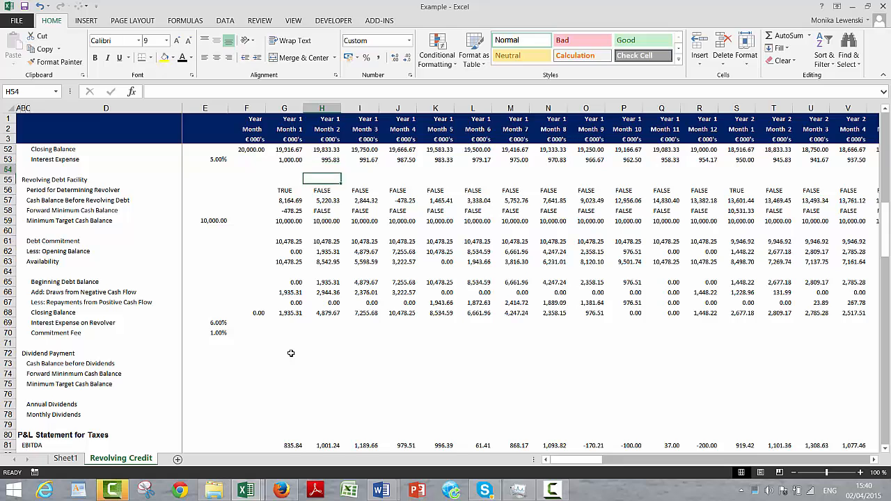
key("Up")
key("Up")
key("Up")
key("Up")
key("Up")
key("Up")
key("Up")
key("Up")
key("Up")
key("Up")
key("Up")
key("Up")
key("Up")
key("Up")
key("Down")
key("Down")
key("Down")
key("Down")
key("Down")
key("Down")
key("Down")
key("Down")
key("Down")
key("Down")
key("Down")
key("Down")
key("Down")
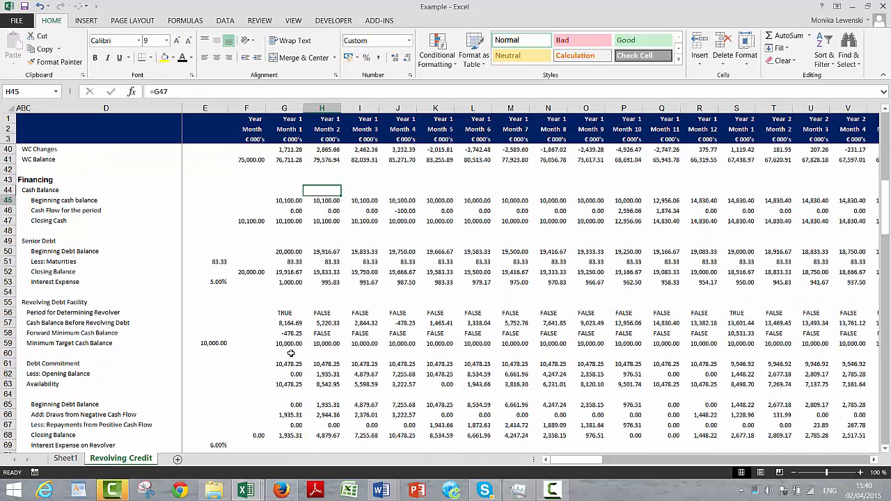
- Inspect the Year 1 Month 1 revolver formulas from Period for Determining Revolver down to Debt Commitment
key("Down")
key("Down")
key("Down")
key("Left")
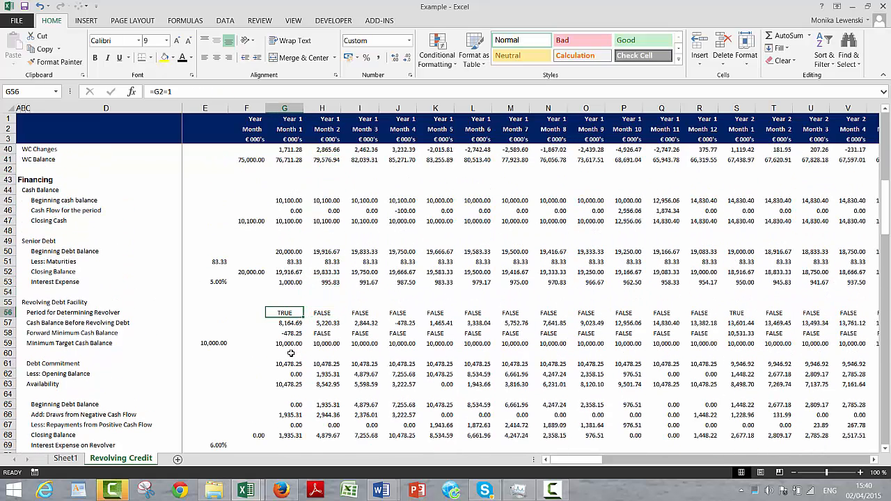
key("Down")
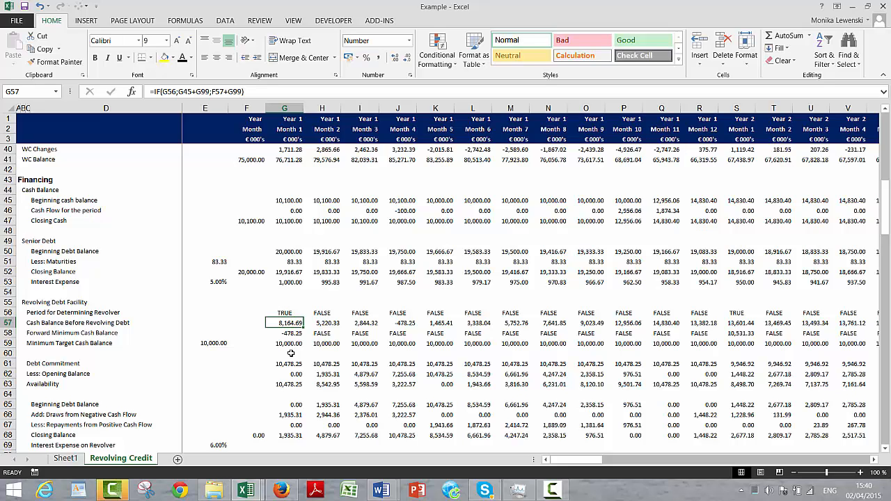
key("Down")
key("Down")
key("Down")
key("Down")
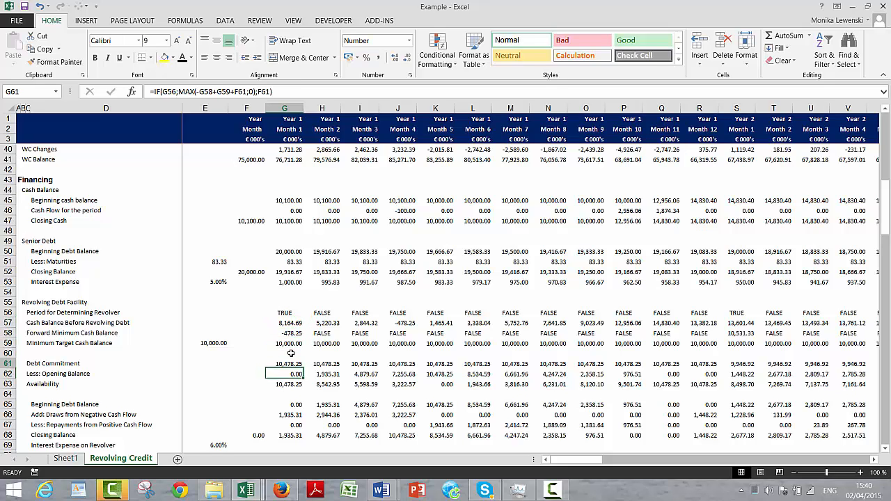
- Examine the Minimum Target Cash Balance row and the revolver commitment, availability and balances below it from Year 1 Month 1 through Year 9 Month 12
key("Up")
key("Up")
key("Right")
key("Right")
key("Right")
key("Right")
key("Right")
key("Right")
key("Right")
key("Right")
key("Right")
key("Right")
key("Right")
key("Right")
key("Right")
key("Right")
key("Right")
key("Right")
key("Right")
key("Right")
key("Right")
key("Right")
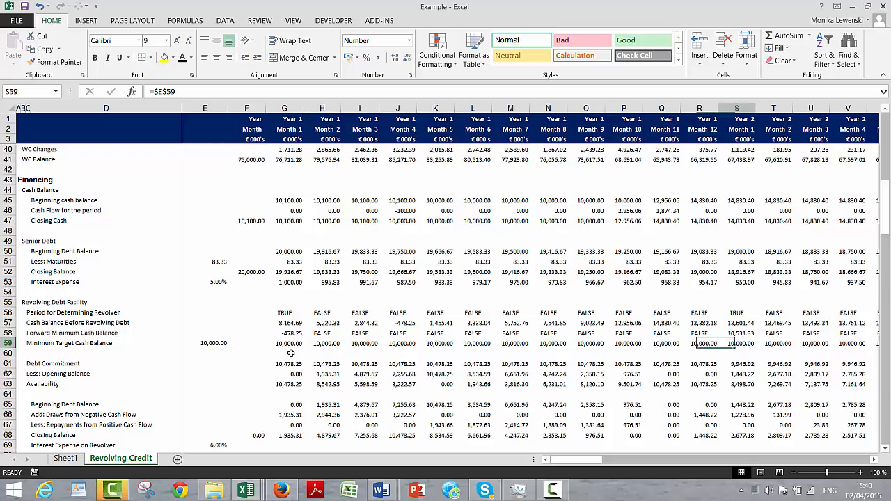
key("Right")
key("Right")
key("Right")
key("Right")
key("Right")
key("Right")
key("Right")
key("Right")
key("Right")
key("Right")
key("Right")
key("Right")
key("Right")
key("Right")
key("Right")
key("Right")
key("Right")
key("Right")
key("Right")
key("Right")
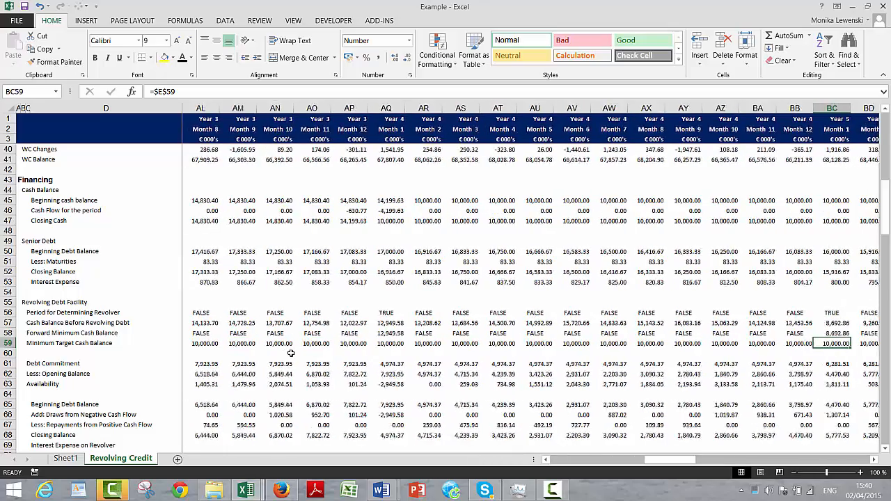
key("Right")
key("Right")
key("Right")
key("Right")
key("Right")
key("Right")
key("Right")
key("Right")
key("Right")
key("Right")
key("Right")
key("Right")
key("Right")
key("Right")
key("Right")
key("Right")
key("Right")
key("Right")
key("Right")
key("Right")
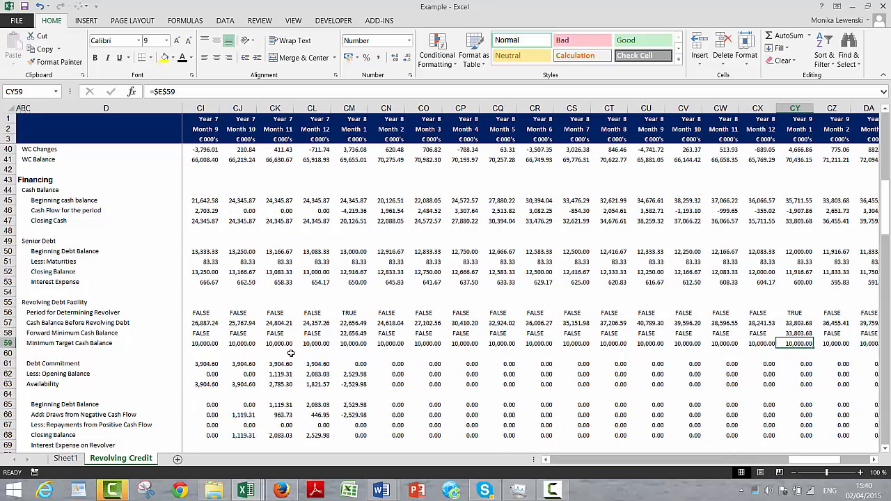
key("Right")
key("Right")
key("Right")
key("Right")
key("Right")
key("Right")
key("Right")
key("Right")
key("Right")
key("Right")
key("Right")
key("Right")
key("Right")
key("Right")
key("Right")
key("Right")
key("Right")
key("Right")
key("Right")
key("Right")
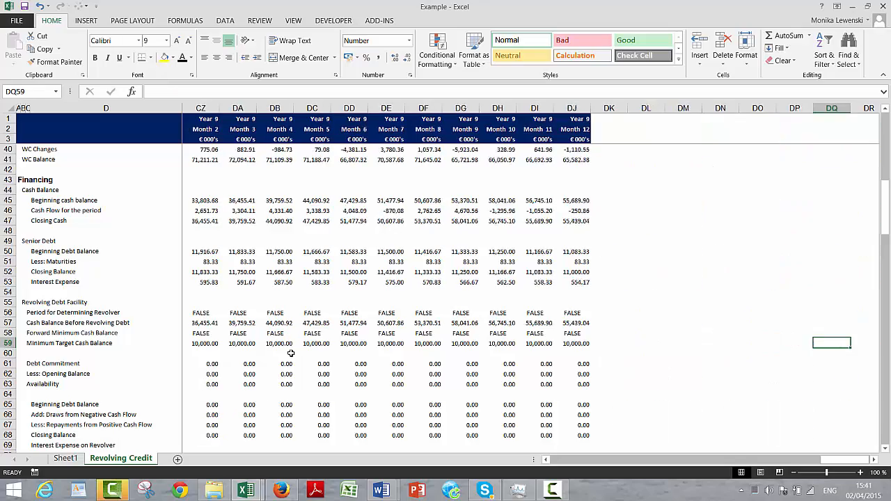
- Recheck the Debt Commitment, Opening Balance and Availability rows backwards from the end of Year 9 to around Year 7 Month 5
key("Left")
key("Left")
key("Left")
key("Left")
key("Left")
key("Left")
key("Left")
key("Left")
key("Left")
key("Left")
key("Left")
key("Left")
key("Left")
key("Left")
key("Left")
key("Left")
key("Left")
key("Left")
key("Left")
key("Left")
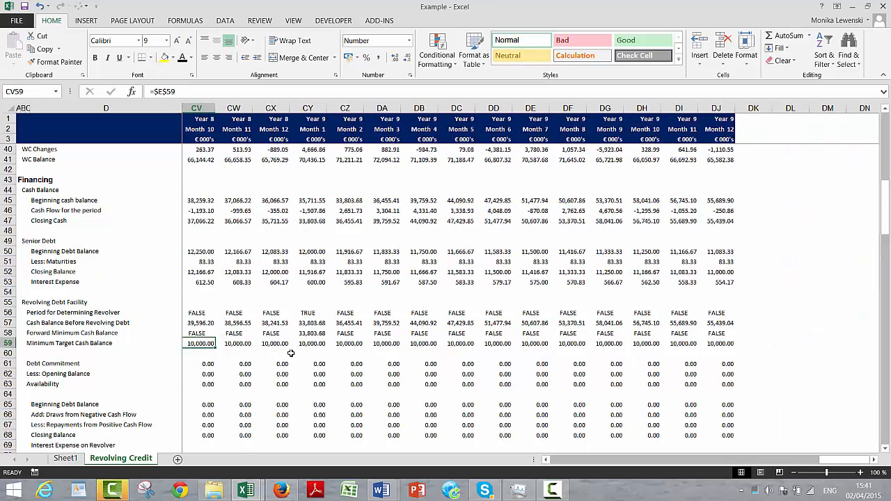
key("Left")
key("Left")
key("Left")
key("Left")
key("Left")
key("Left")
key("Left")
key("Left")
key("Left")
key("Left")
key("Left")
key("Left")
key("Left")
key("Left")
key("Left")
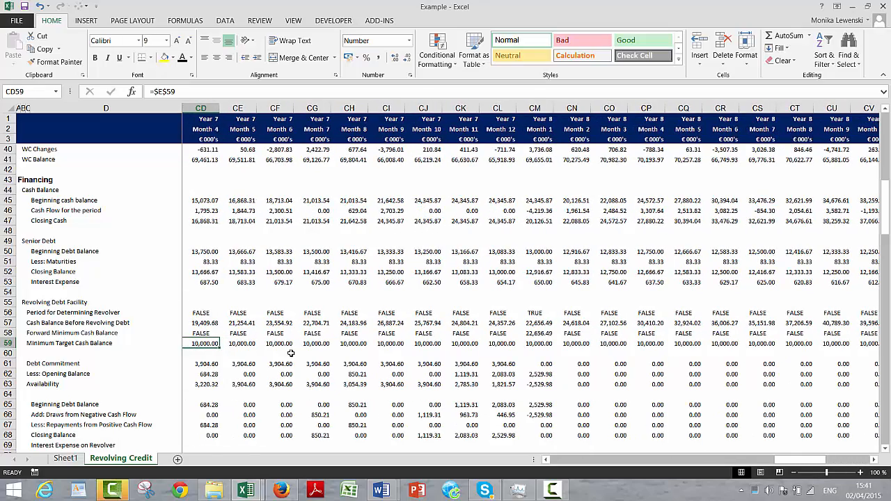
key("Left")
left_click(291, 353)
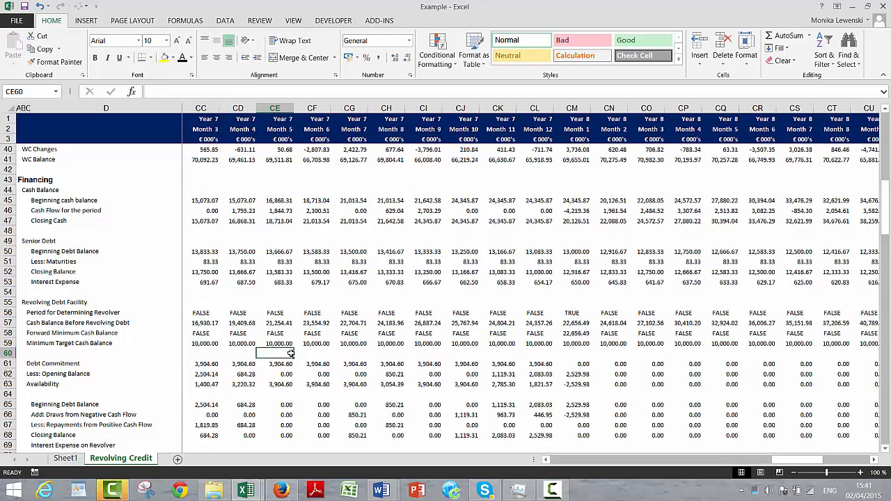
- Review the revolver commitments, draws, repayments and closing balances backwards from Year 7 to the start of Year 1
key("Left")
key("Left")
key("Left")
key("Left")
key("Left")
key("Left")
key("Left")
key("Left")
key("Left")
key("Left")
key("Left")
key("Left")
key("Left")
key("Left")
key("Left")
key("Left")
key("Left")
key("Left")
key("Left")
key("Left")
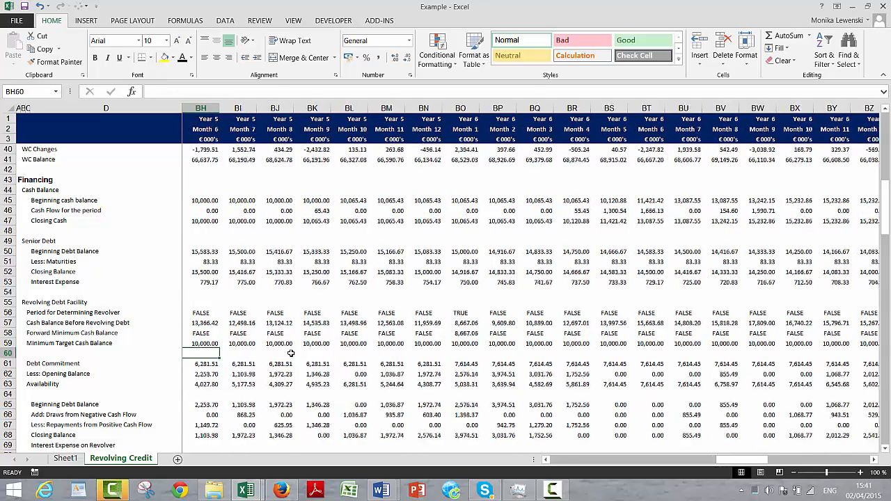
key("Left")
key("Left")
key("Left")
key("Left")
key("Left")
key("Left")
key("Left")
key("Left")
key("Left")
key("Left")
key("Left")
key("Left")
key("Left")
key("Left")
key("Left")
key("Left")
key("Left")
key("Left")
key("Left")
key("Left")
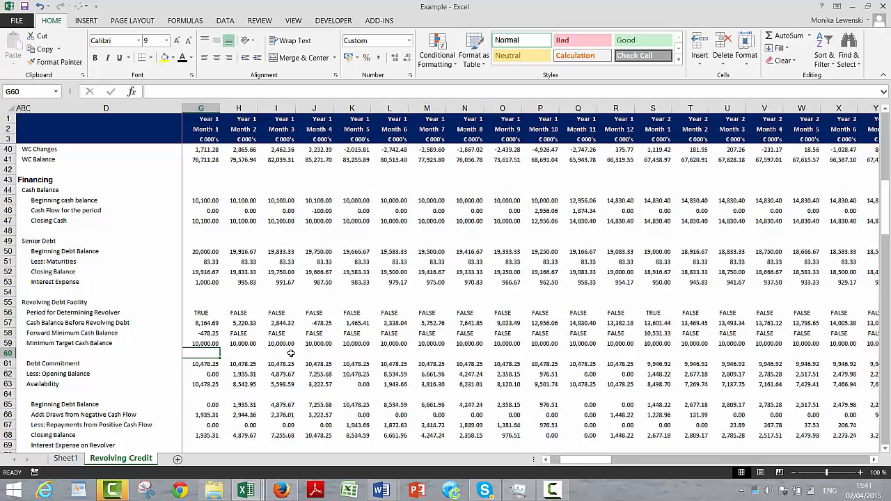
key("Left")
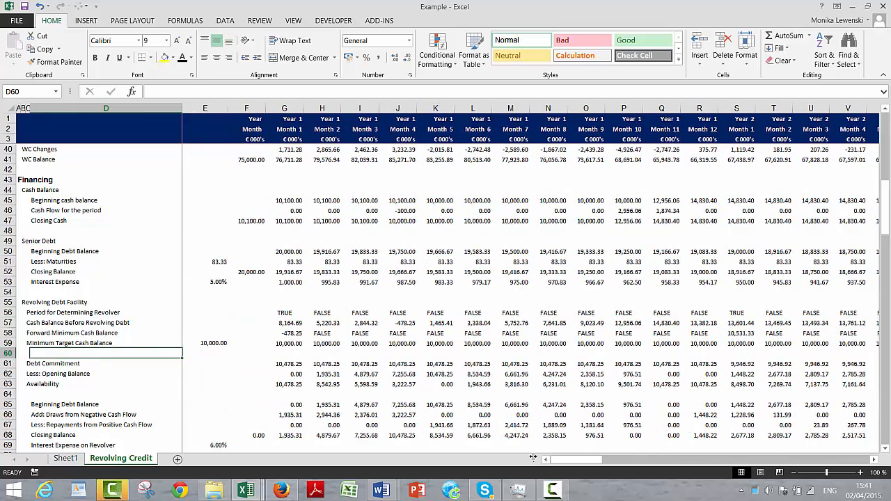
- Plot the Closing Cash row, from its label through Year 9 Month 12, as a column chart on a new chart sheet
left_click(551, 491)
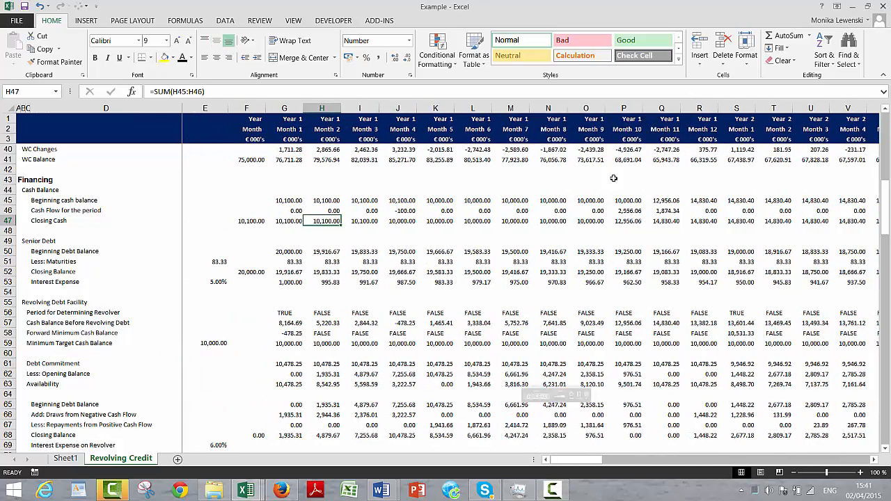
key("Left")
key("Left")
key("Left")
key("Left")
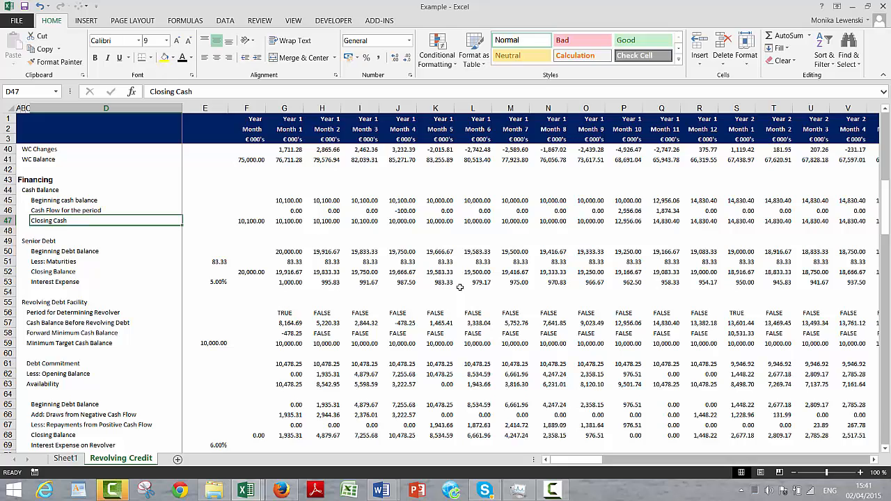
key("Down")
key("Up")
key("Up")
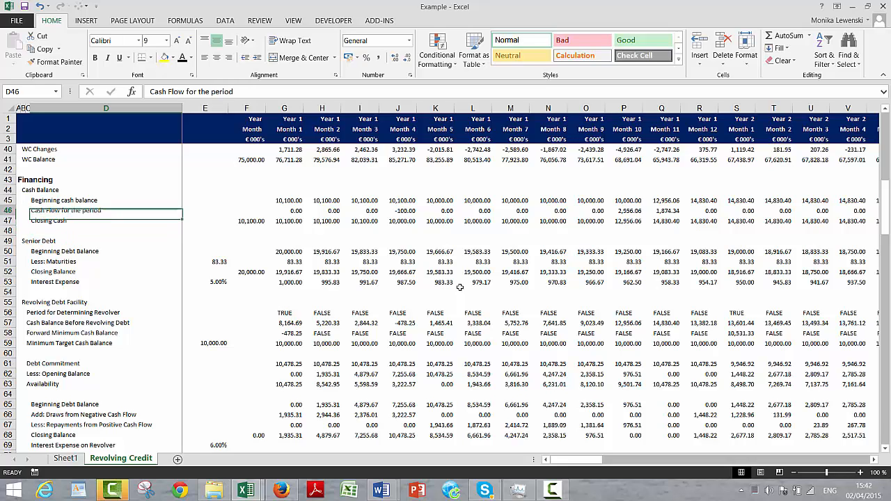
key("Down")
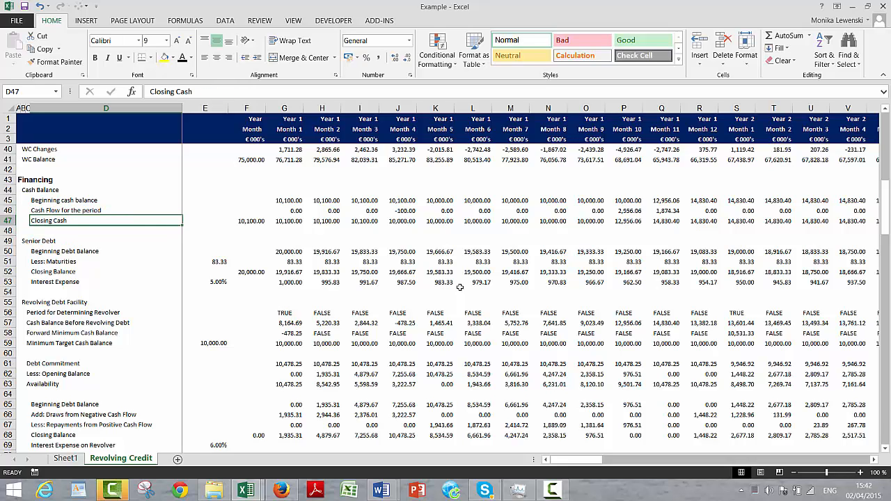
key("shift+Right")
key("shift+Right")
key("ctrl+shift+Right")
key("ctrl+shift+Left")
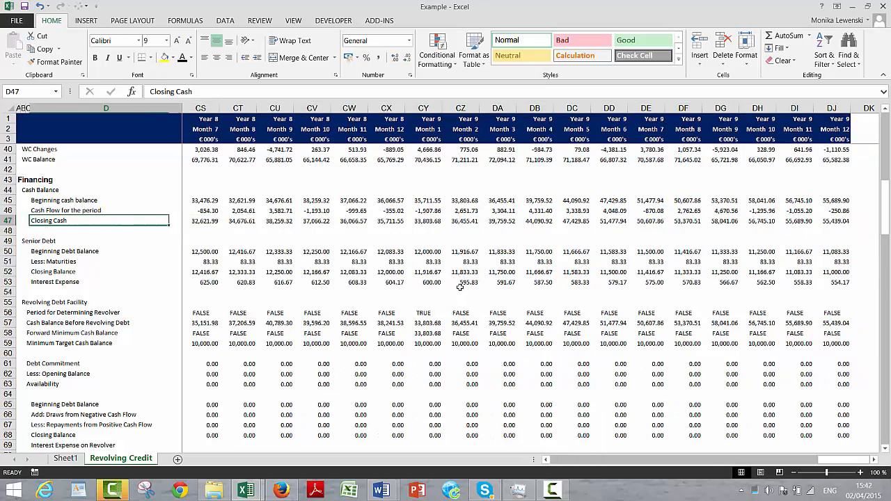
key("ctrl+shift+Right")
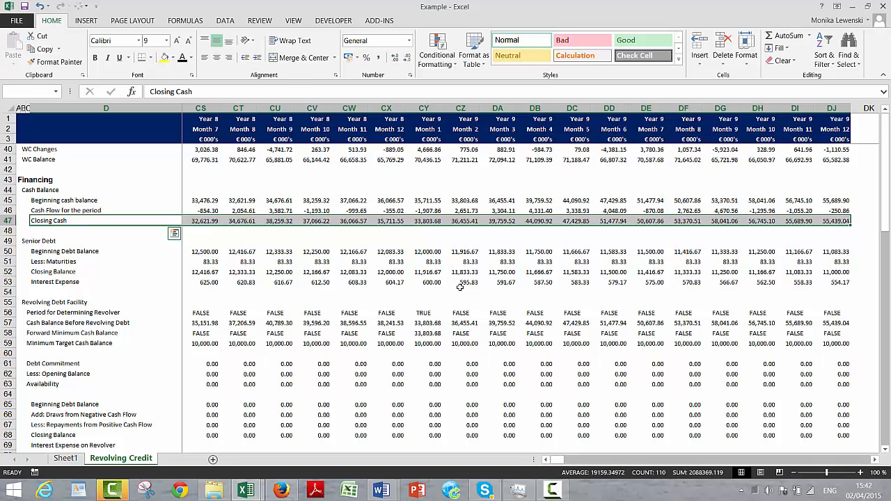
key("F11")
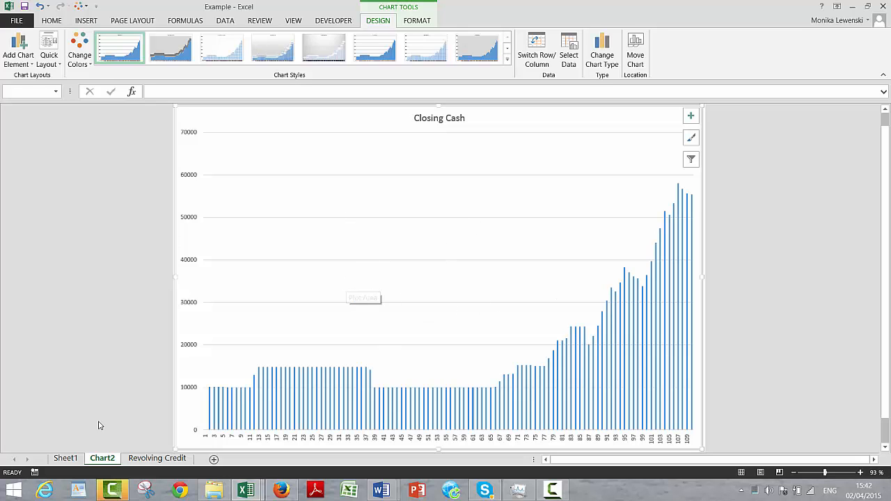
- Return to the Revolving Credit sheet and review the cash, senior debt and revolver figures backwards from Year 9 to Year 1
left_click(148, 459)
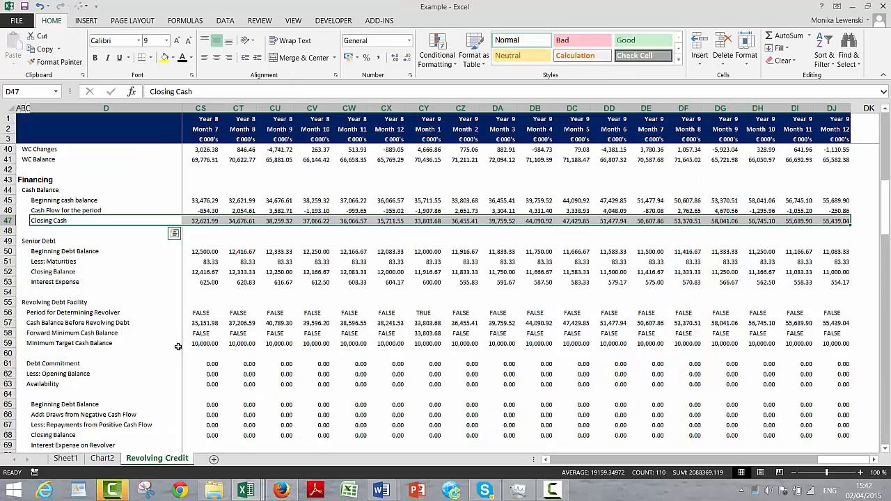
left_click(190, 353)
key("Left")
key("Left")
key("Left")
key("Left")
key("Left")
key("Left")
key("Left")
key("Left")
key("Left")
key("Left")
key("Left")
key("Left")
key("Left")
key("Left")
key("Left")
key("Left")
key("Left")
key("Left")
key("Left")
key("Left")
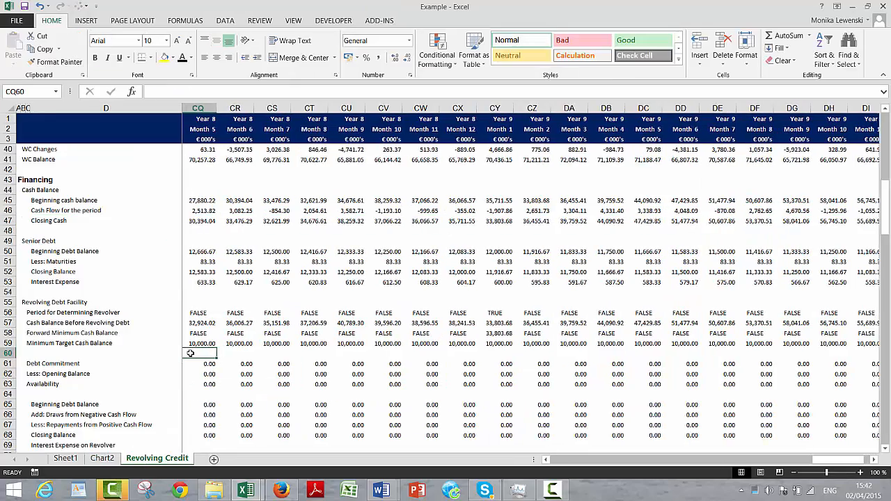
key("Left")
key("Left")
key("Left")
key("Left")
key("Left")
key("Left")
key("Left")
key("Left")
key("Left")
key("Left")
key("Left")
key("Left")
key("Left")
key("Left")
key("Left")
key("Left")
key("Left")
key("Left")
key("Left")
key("Left")
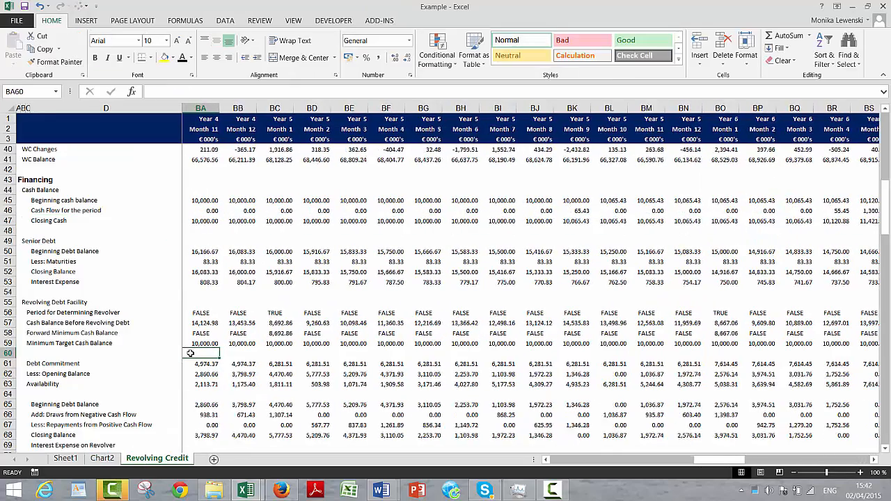
key("Left")
key("Left")
key("Left")
key("Left")
key("Left")
key("Left")
key("Left")
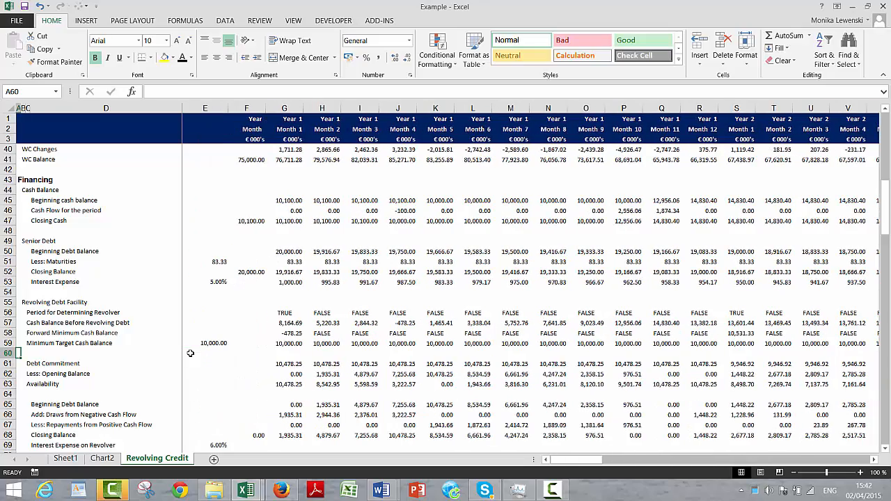
- Examine the Dividend Payment section below the revolver, ending at Cash Balance before Dividends for Year 1 Month 1
key("Down")
key("Down")
key("Down")
key("Down")
key("Down")
key("Down")
key("Down")
key("Down")
key("Down")
key("Down")
key("Down")
key("Down")
key("Down")
key("Down")
key("Down")
key("Down")
key("Down")
key("Down")
key("Down")
key("Down")
key("Up")
key("Up")
key("Up")
key("Up")
key("Up")
key("Up")
key("Up")
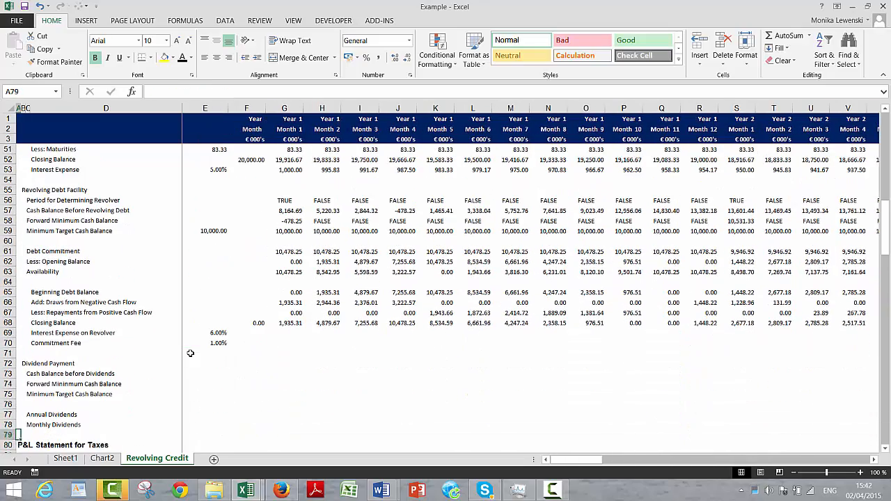
key("Right")
key("Right")
key("Right")
key("Right")
key("Right")
key("Right")
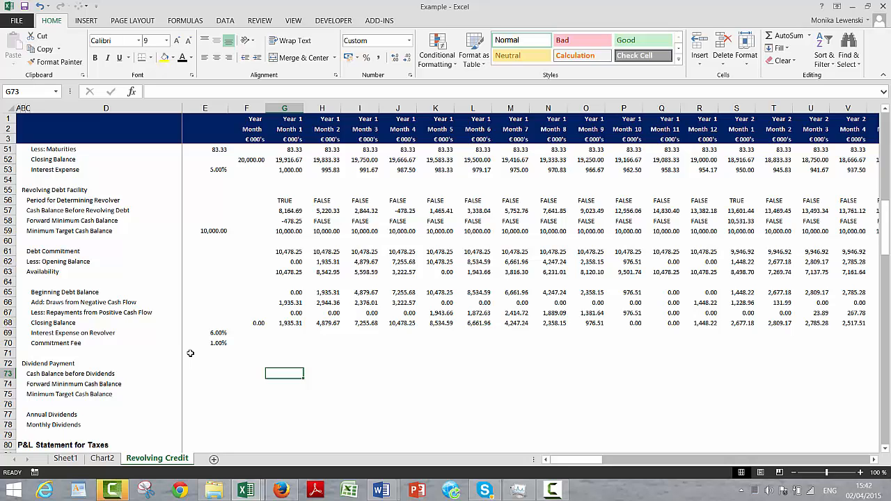
- Review the Closing Cash chart through its last period, and return to the Revolving Credit sheet
key("ctrl+Page_Up")
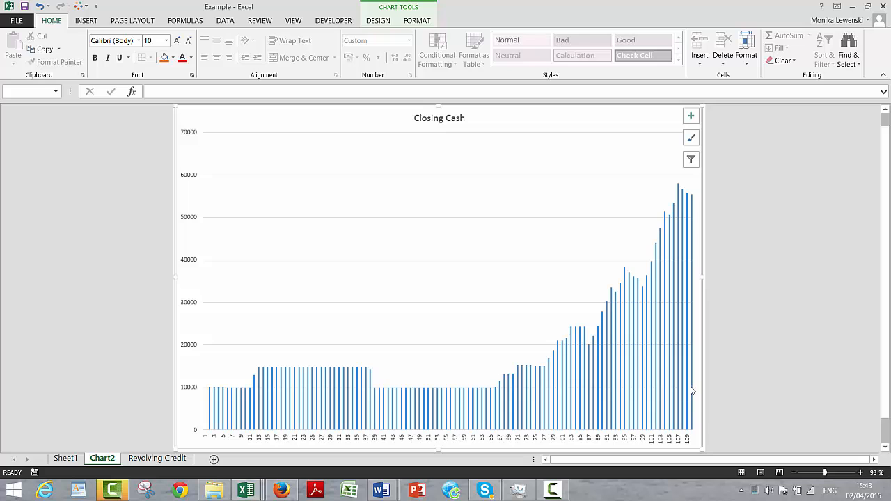
mouse_move(691, 394)
left_click(142, 461)
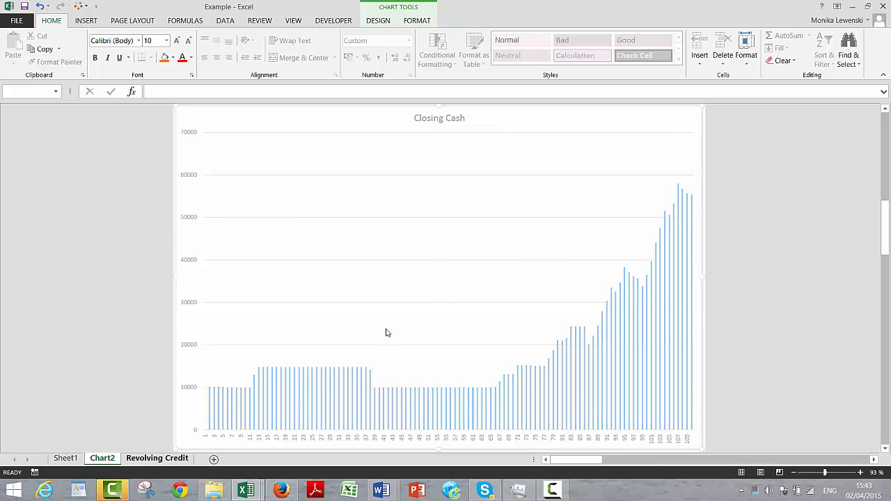
- On Revolving Credit, insert a row above Cash Balance before Dividends, formatted like the row below, and label it "Period for Determining Dividends"
key("Left")
key("Left")
key("Left")
key("Left")
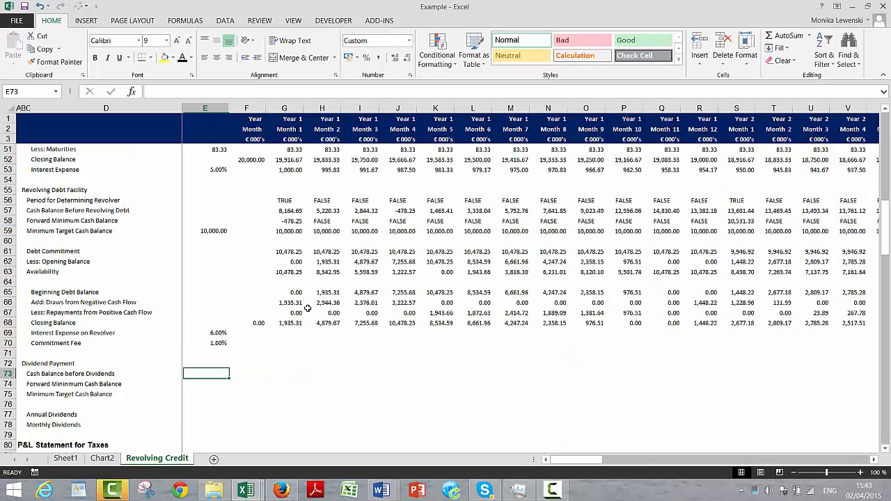
key("Right")
key("Right")
key("Right")
key("Right")
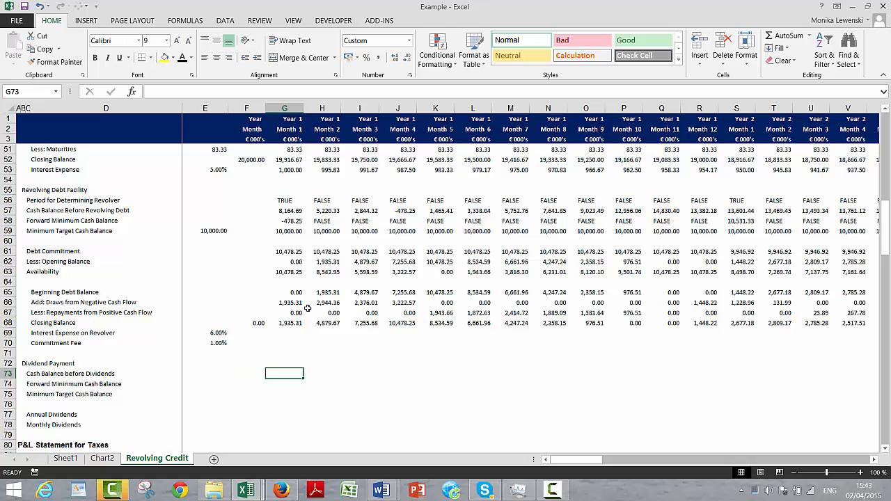
key("Left")
key("Left")
key("Left")
key("Left")
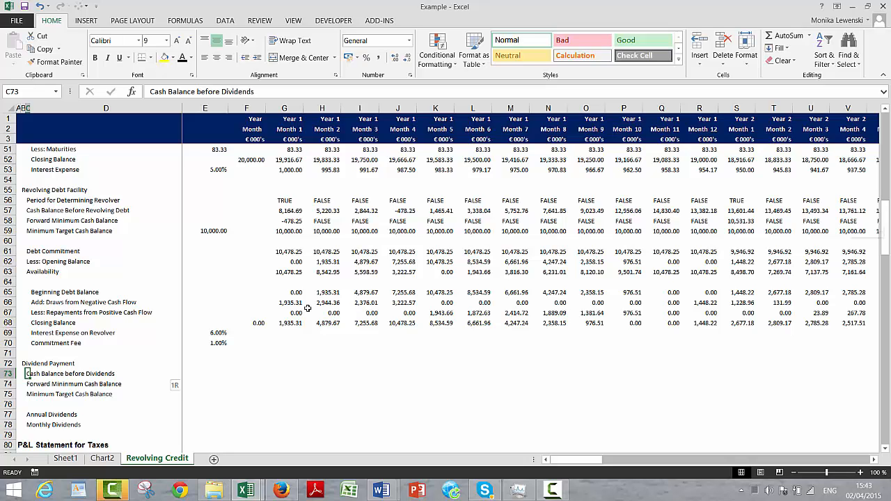
key("shift+space")
key("ctrl+shift+plus")
key("alt+shift+F10")
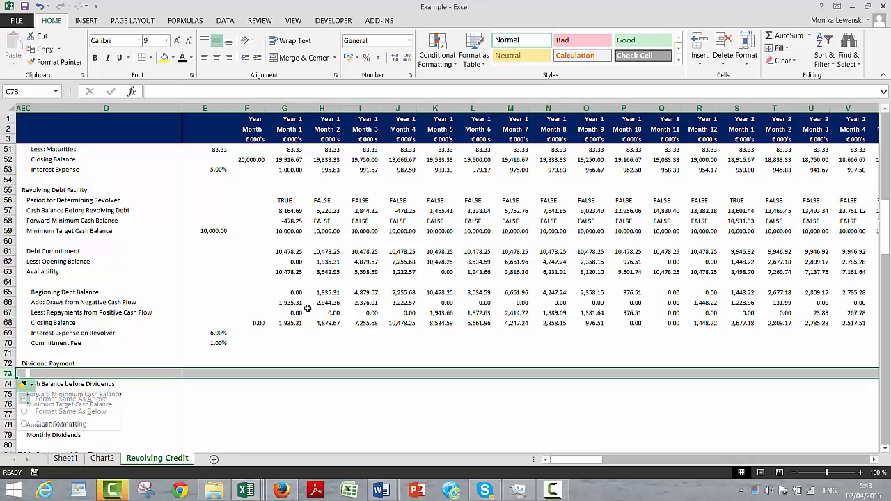
key("Down")
key("Return")
key("shift+BackSpace")
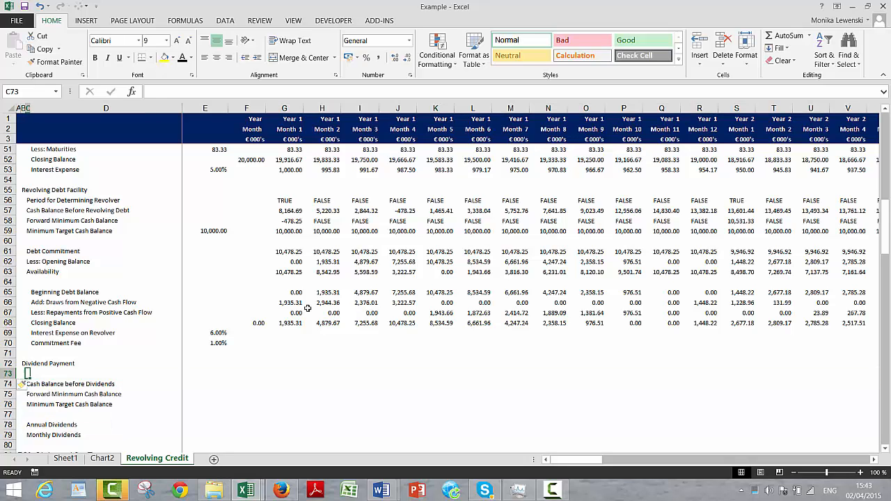
type("Period for Determining Dividends")
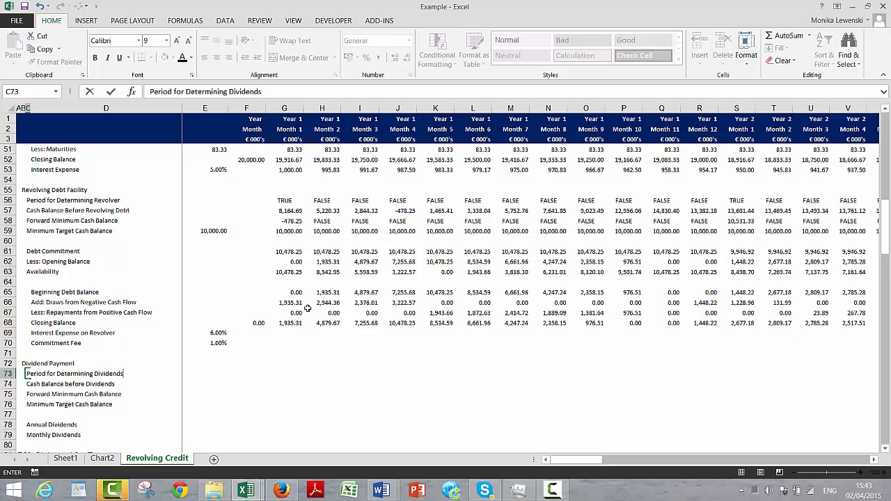
key("Return")
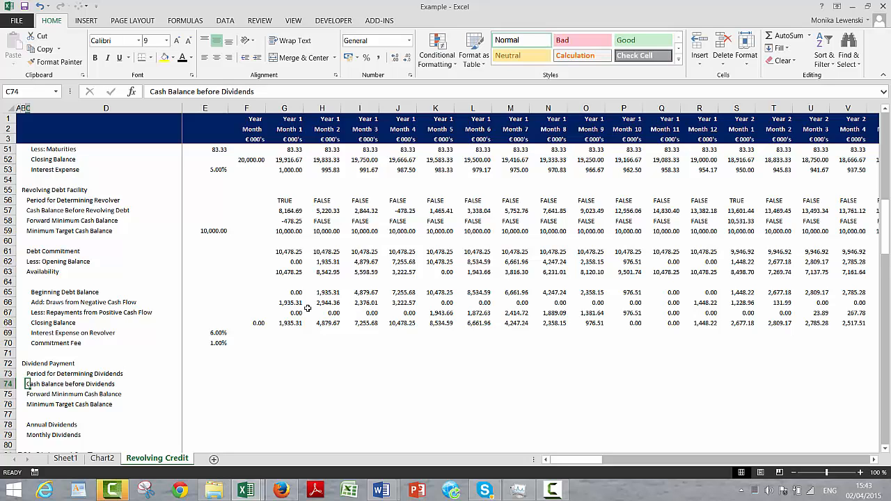
- Link Period for Determining Dividends to the revolver period with =G56 in G73, and fill the formula right across the monthly columns
key("Up")
key("Right")
key("Right")
key("Right")
key("Right")
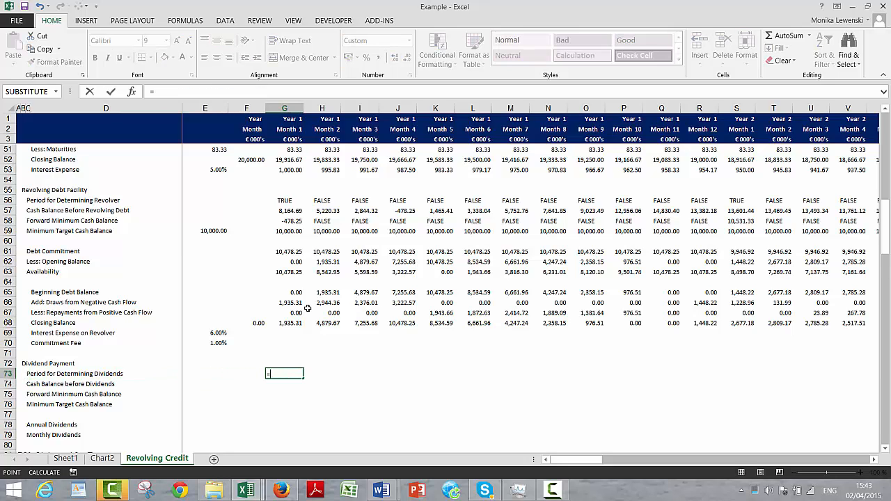
type("=")
key("Up")
key("Up")
key("Up")
key("Up")
key("Up")
key("Up")
key("Up")
key("Up")
key("Up")
key("Up")
key("Up")
key("Up")
key("Up")
key("Up")
key("Up")
key("Up")
key("Up")
key("ctrl+Return")
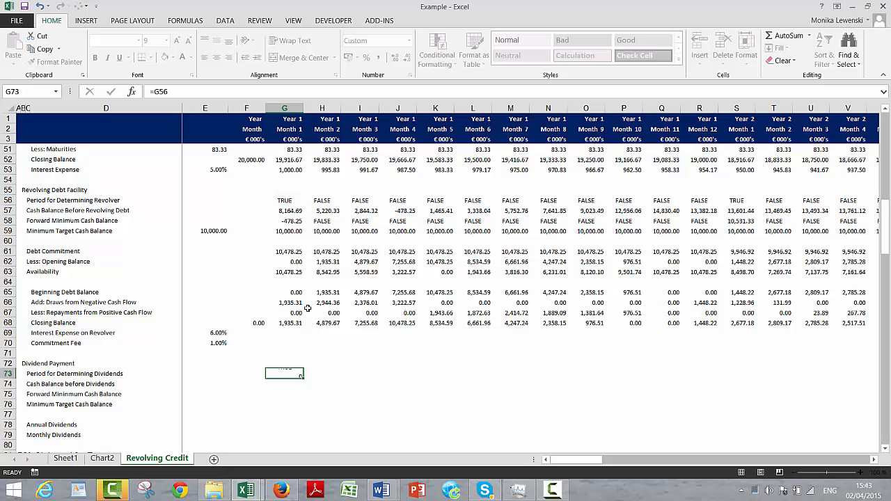
key("ctrl+shift+Right")
key("ctrl+r")
key("Down")
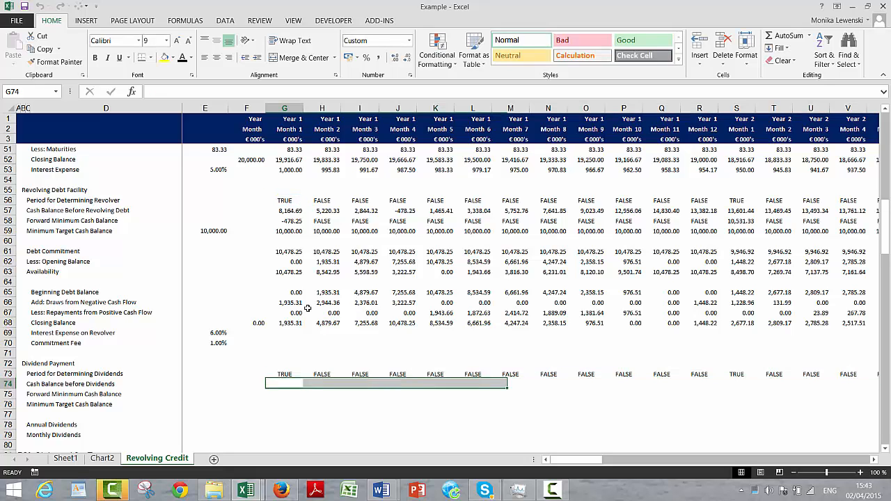
key("Left")
key("Left")
key("Left")
key("Left")
key("Left")
key("Right")
key("Right")
key("Right")
key("Right")
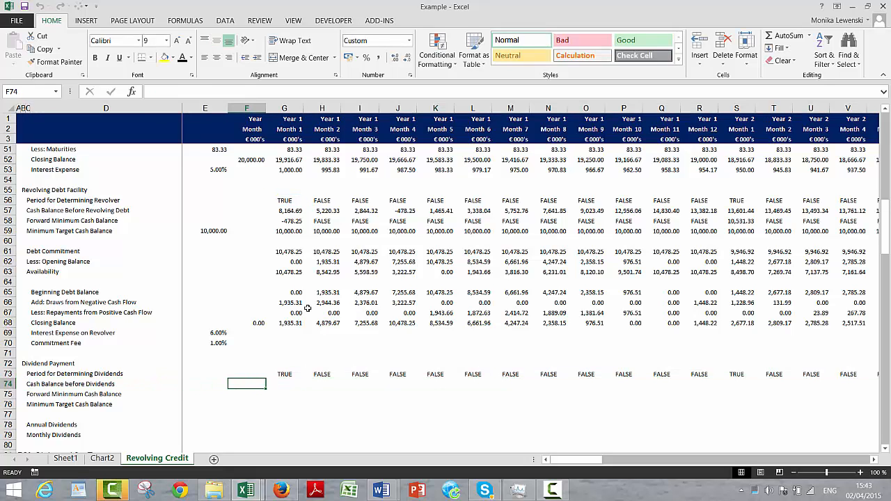
key("Right")
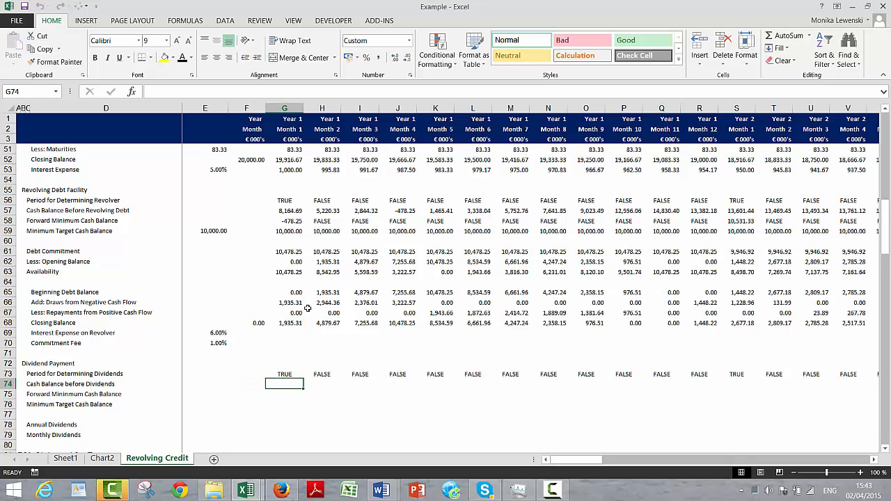
type("=if(")
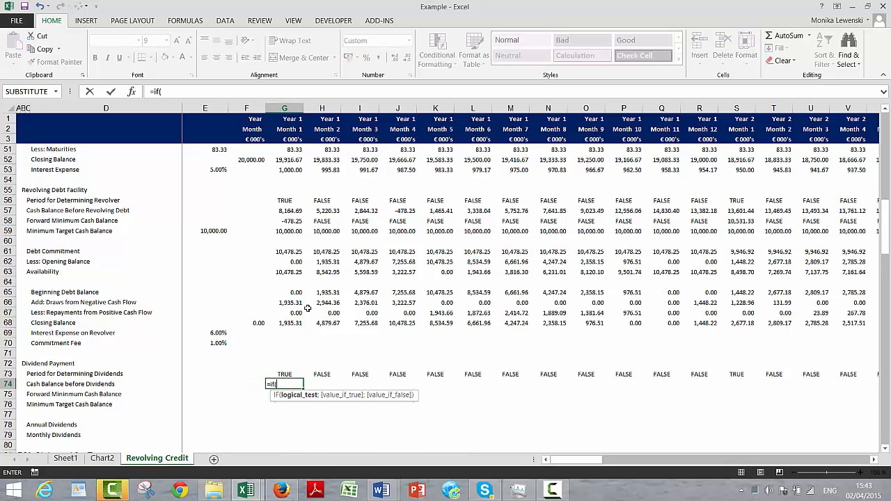
key("Up")
type(";")
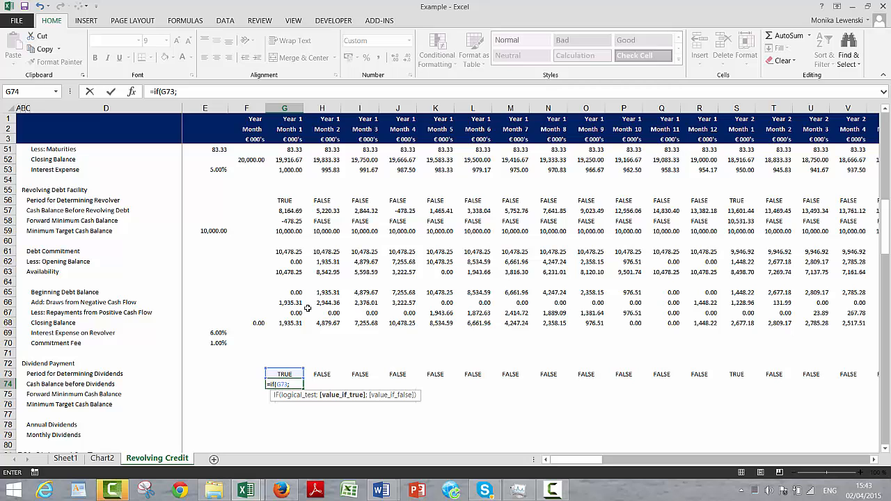
key("Up")
key("Up")
key("Up")
key("Up")
key("Up")
key("Up")
key("Up")
key("Up")
key("Up")
key("Up")
key("Up")
key("Up")
key("Up")
key("Up")
key("Up")
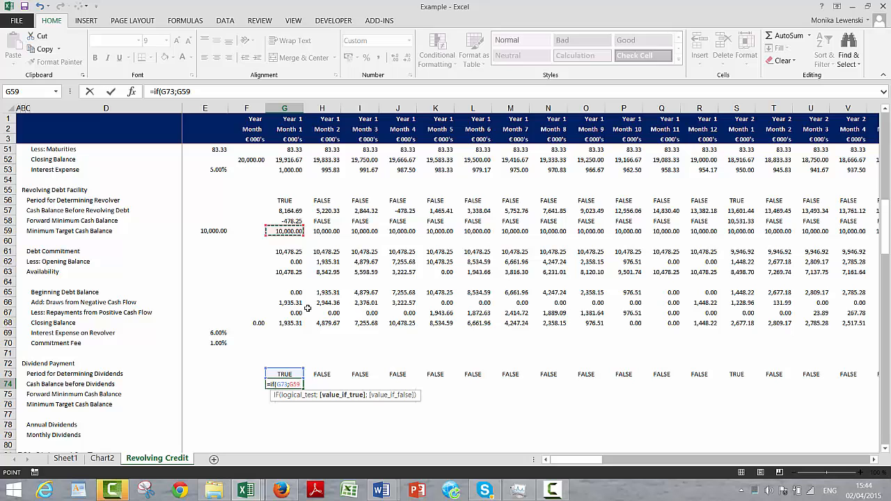
key("Down")
key("Down")
key("Down")
key("Down")
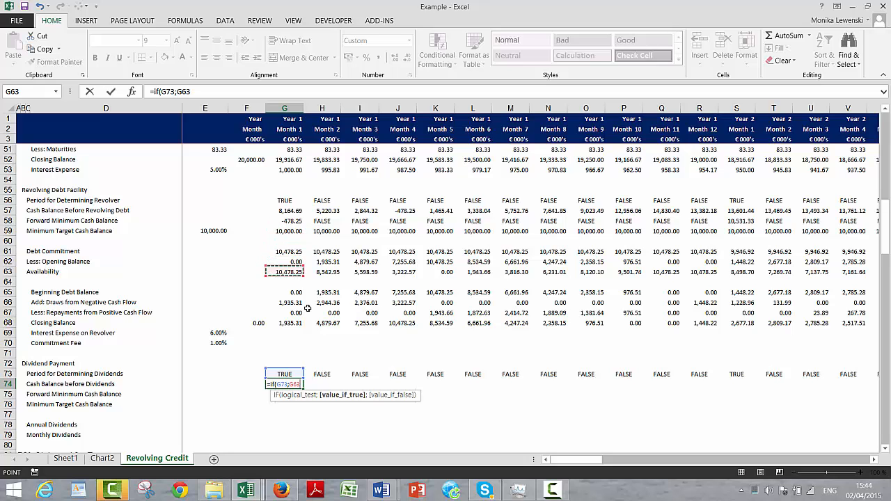
key("Up")
key("Up")
key("Up")
key("Up")
key("Up")
key("Up")
key("Up")
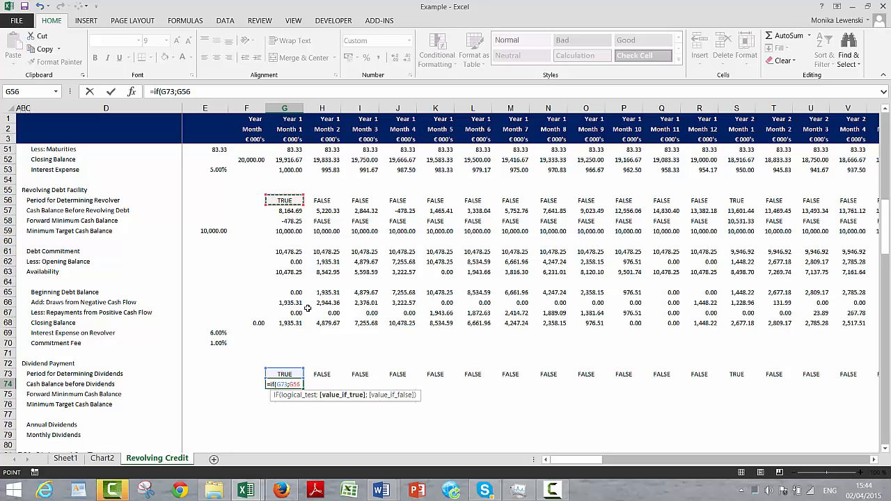
key("Down")
key("Down")
key("Down")
key("Down")
key("Down")
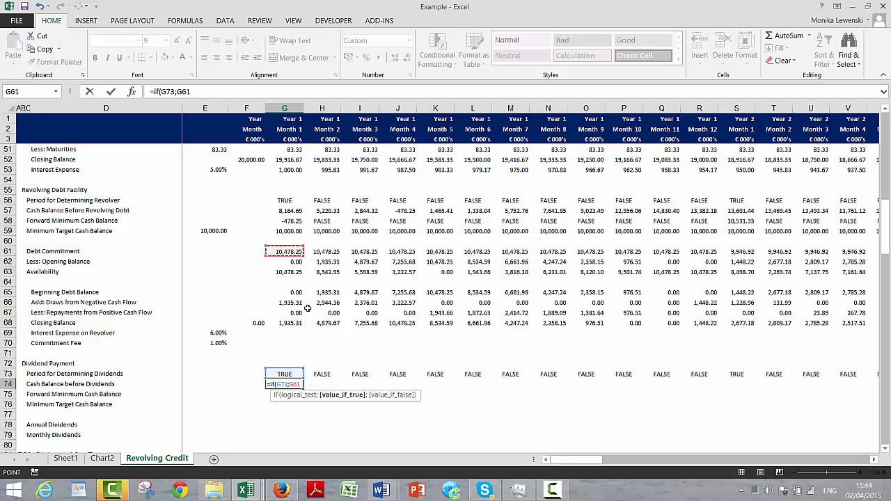
key("Up")
key("Up")
key("Up")
key("Up")
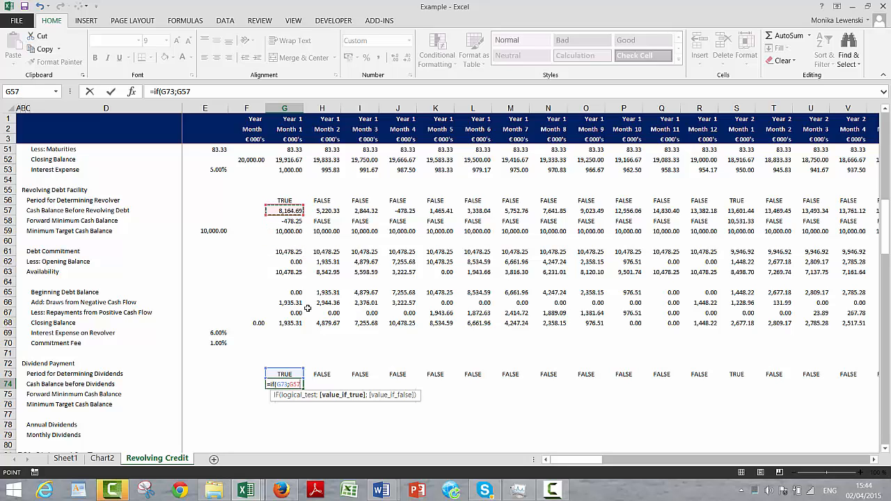
type("+")
key("Down")
key("Down")
key("Down")
key("Down")
key("Down")
key("Down")
key("Down")
key("Down")
key("Down")
key("Down")
key("Down")
key("Down")
key("Down")
key("Down")
key("Down")
key("Down")
key("Down")
key("Down")
key("Down")
key("Down")
key("Down")
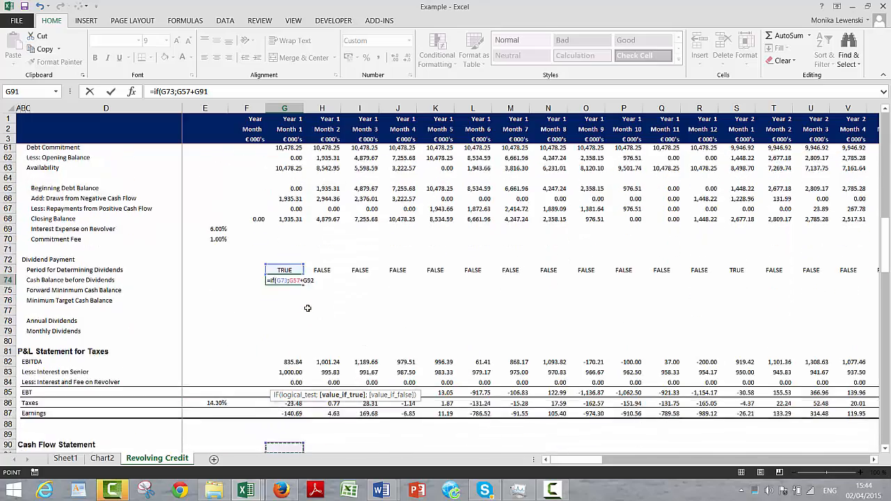
scroll(307, 307, "down", 5)
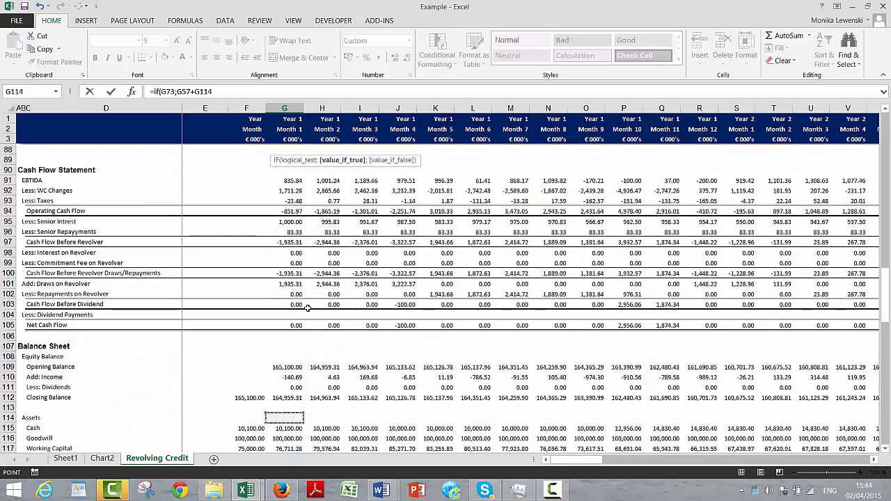
key("Up")
key("Up")
key("Up")
key("Up")
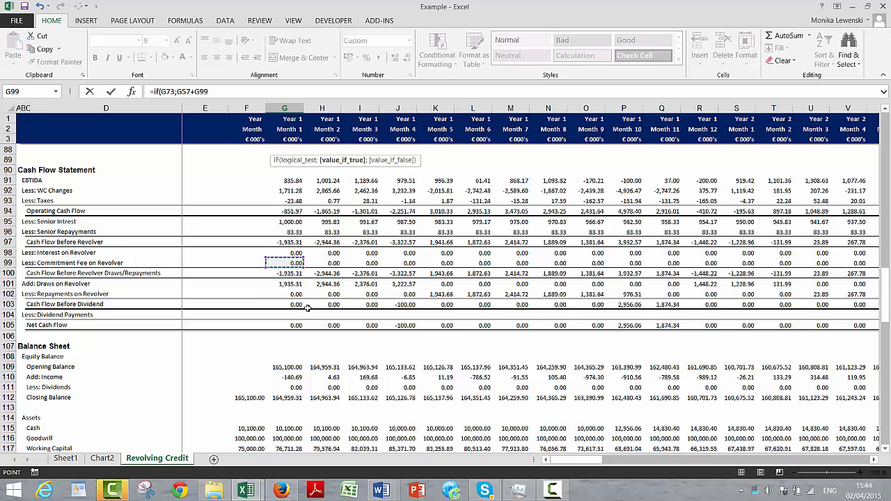
key("Down")
key("Down")
key("Down")
key("Down")
key("Down")
key("Down")
key("Down")
key("Up")
key("Up")
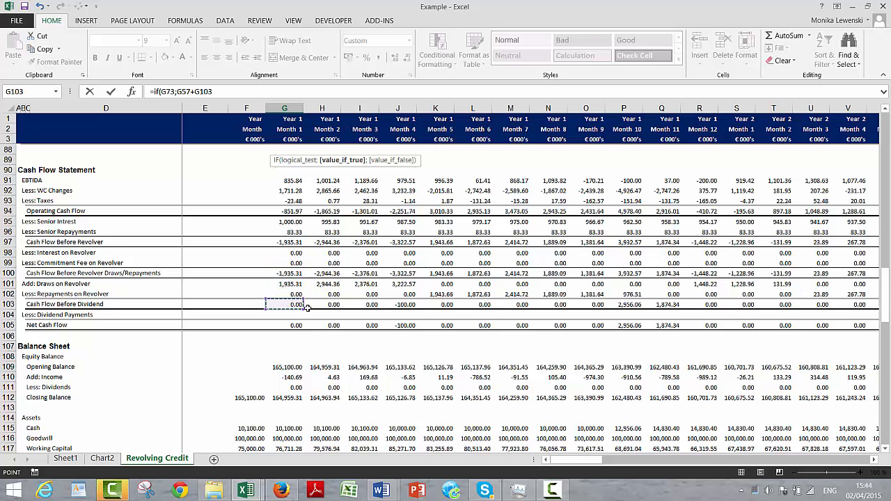
key("Up")
key("Up")
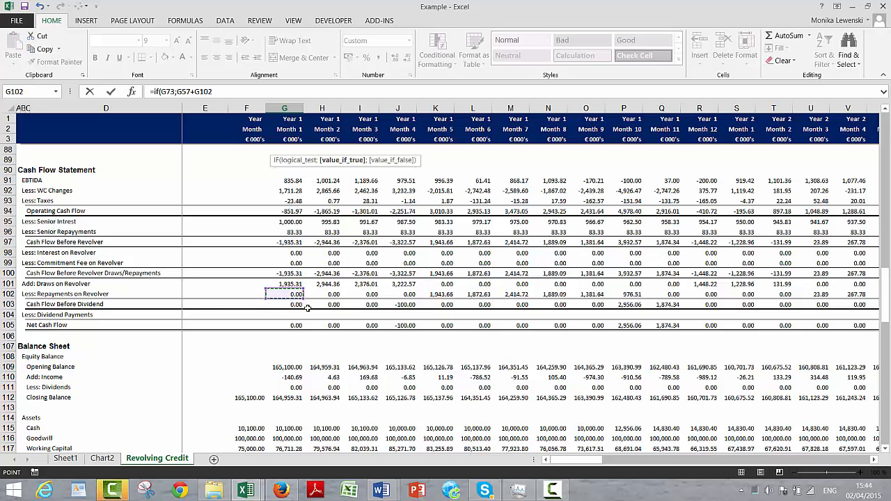
key("Down")
key("Down")
key("Down")
key("Down")
key("Up")
key("Up")
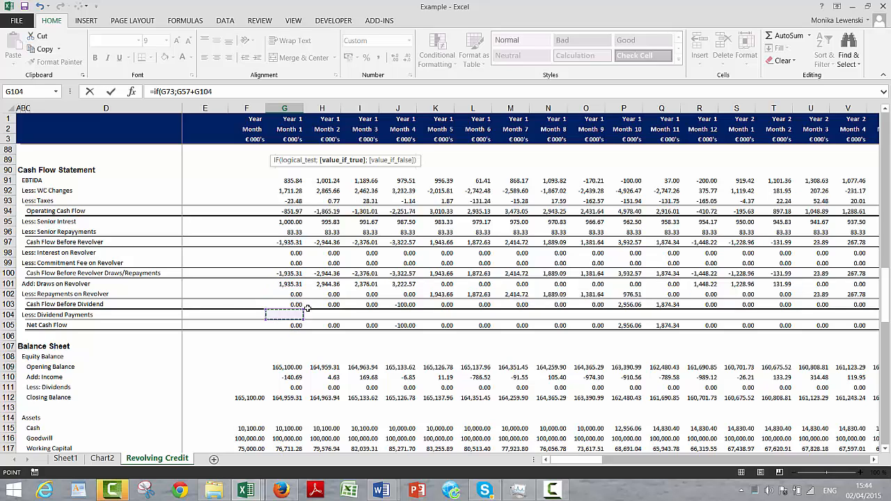
key("Escape")
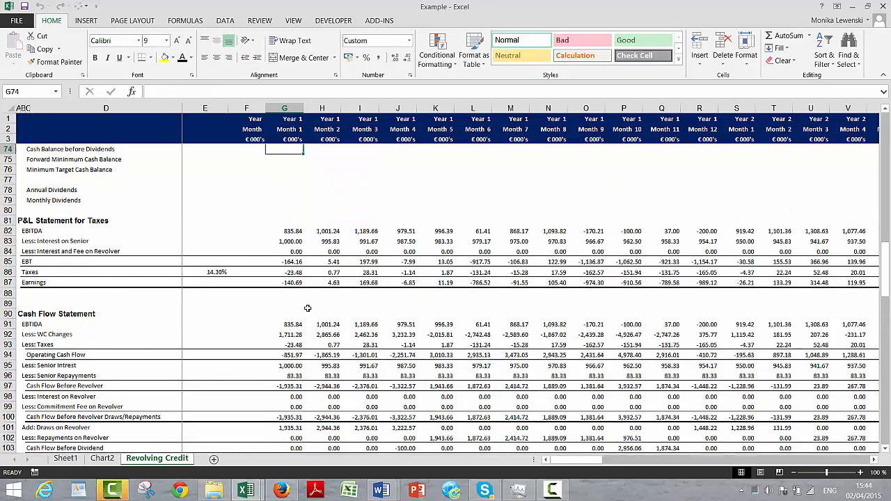
- Try to enter =IF(G73;G45;G103;F74+G103) in G74 as the Cash Balance before Dividends formula
type("=if(")
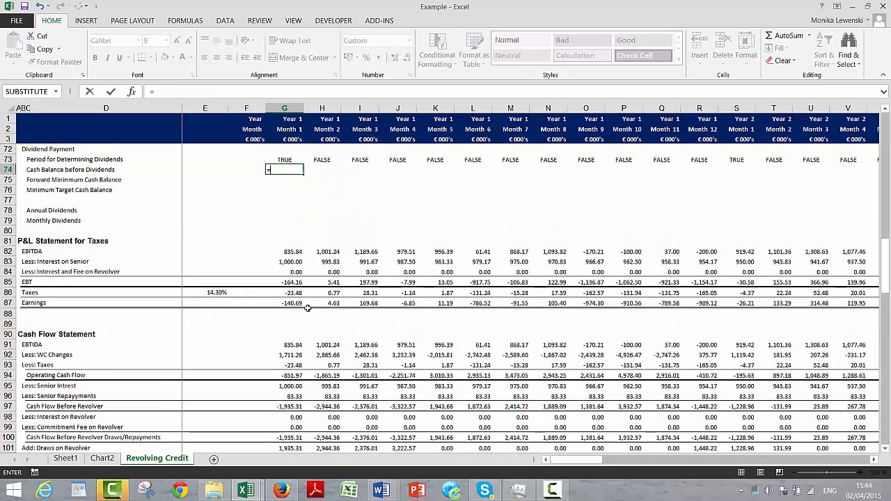
left_click(284, 159)
type(";")
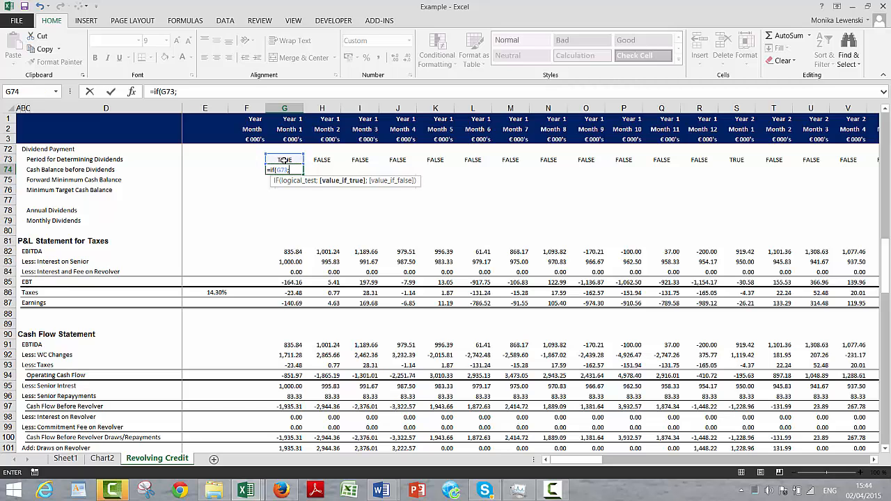
scroll(284, 160, "up", 10)
left_click(284, 160)
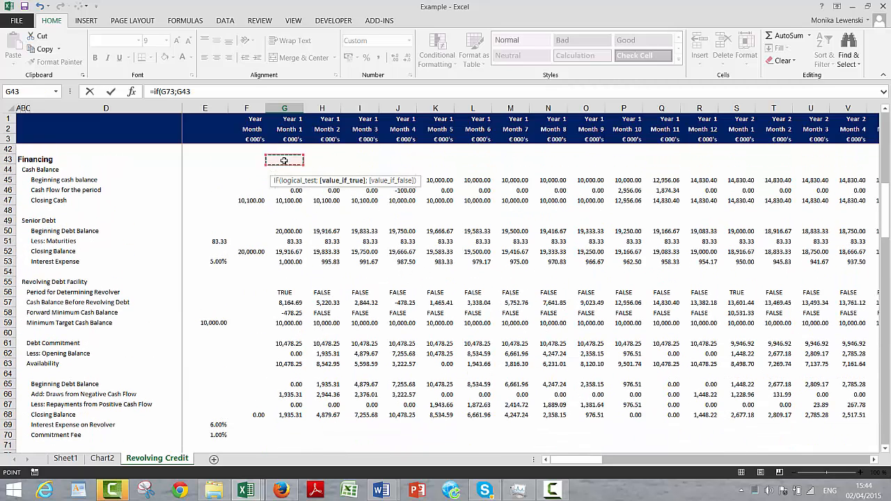
key("Down")
key("Down")
key("Down")
key("Up")
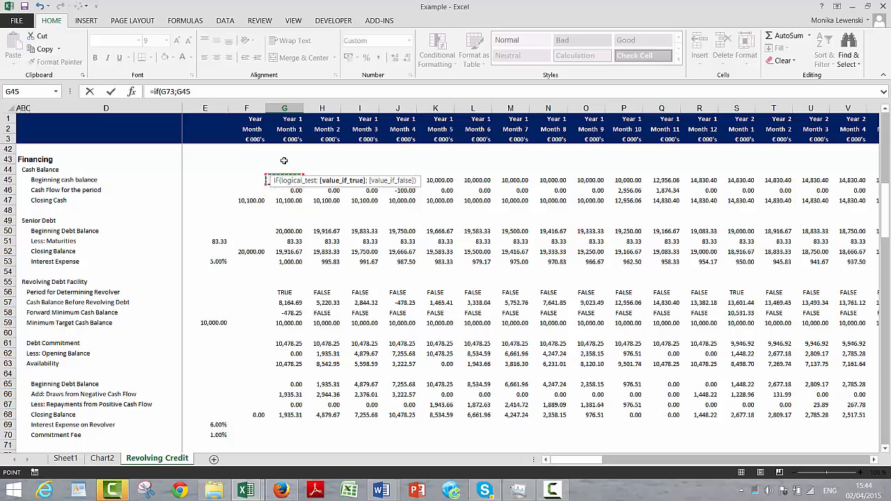
type(";")
key("Down")
key("Down")
key("Down")
key("Down")
key("Down")
key("Down")
key("Down")
key("Down")
key("Down")
key("Down")
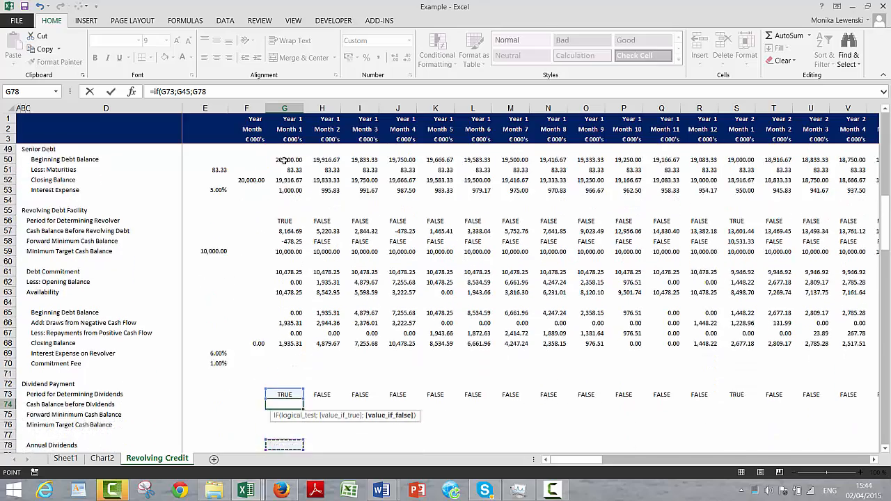
key("Down")
key("Down")
key("Down")
key("Down")
key("Down")
key("Down")
key("Down")
key("Down")
key("Down")
key("Down")
key("Down")
key("Down")
key("Down")
key("Down")
key("Down")
key("Down")
key("Down")
key("Down")
key("Down")
key("Down")
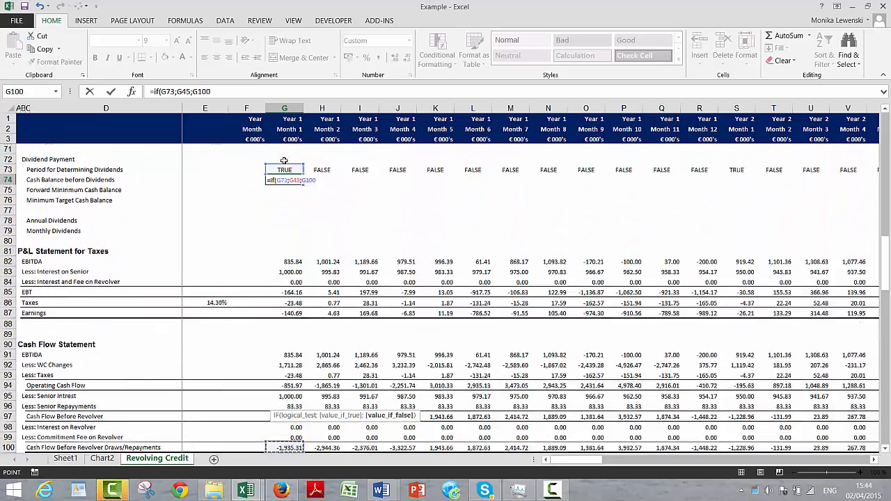
key("Up")
key("Up")
key("Up")
key("Up")
key("Up")
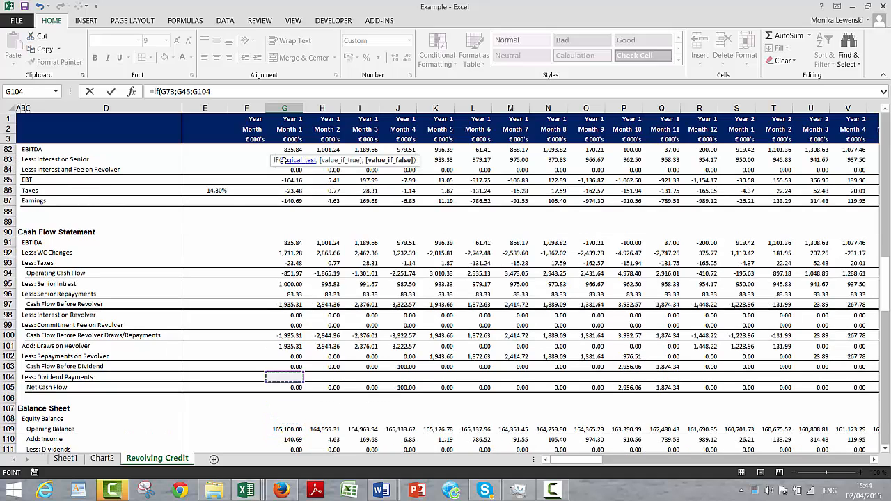
key("Left")
key("Left")
key("Right")
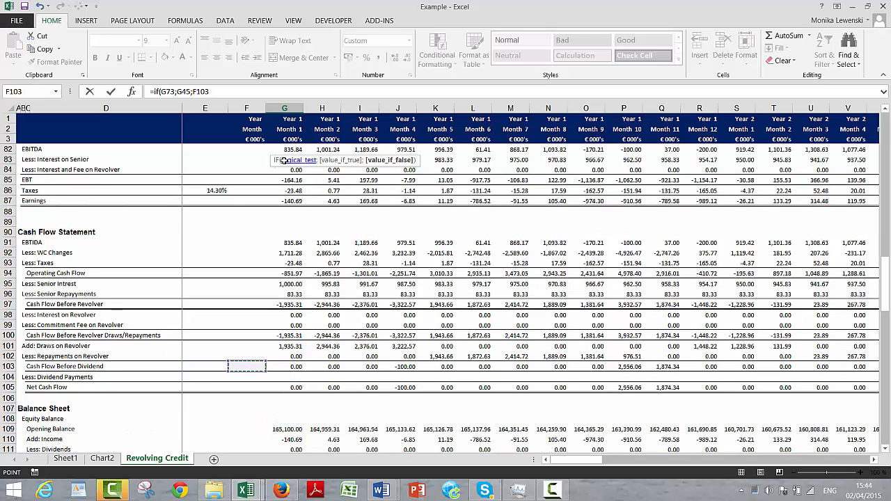
key("Right")
type(";")
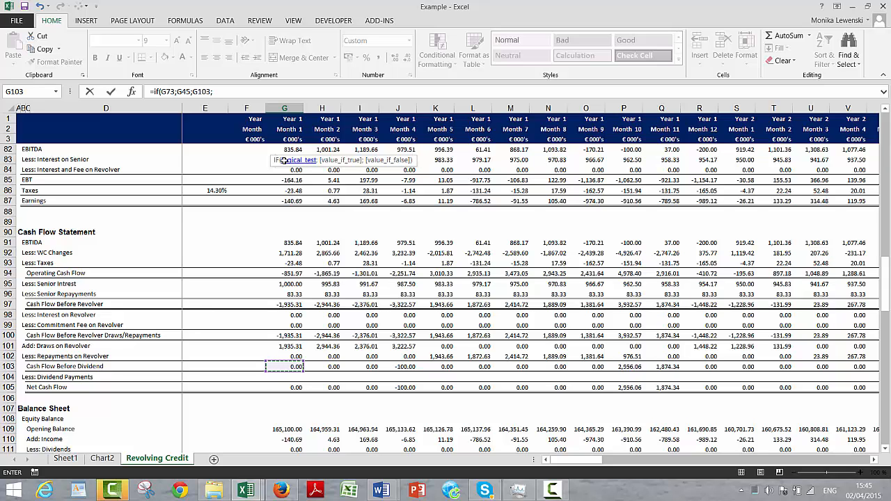
key("Left")
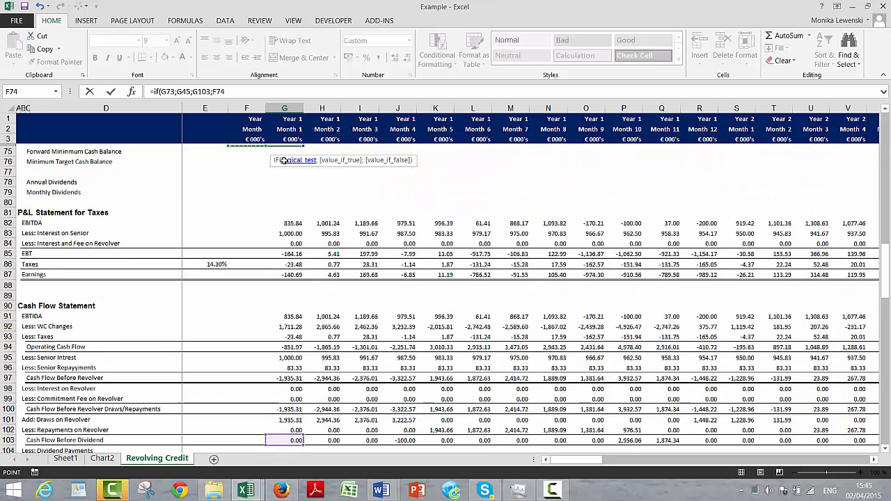
type("+")
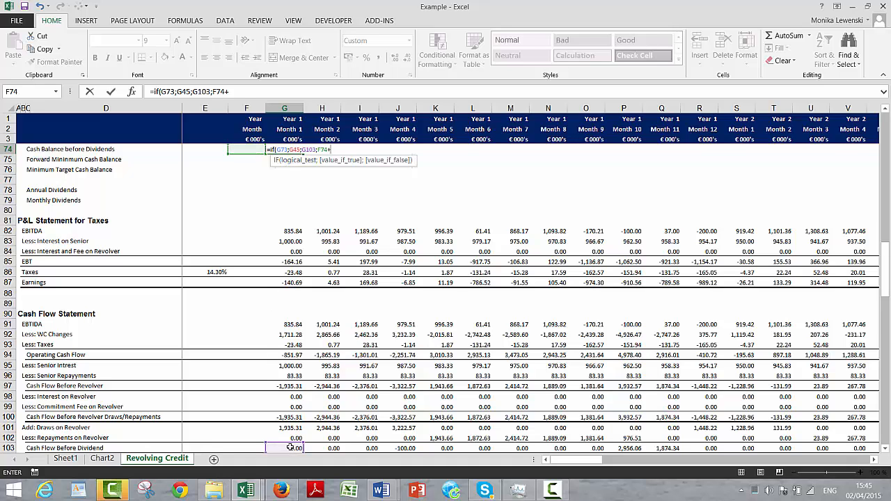
left_click(290, 448)
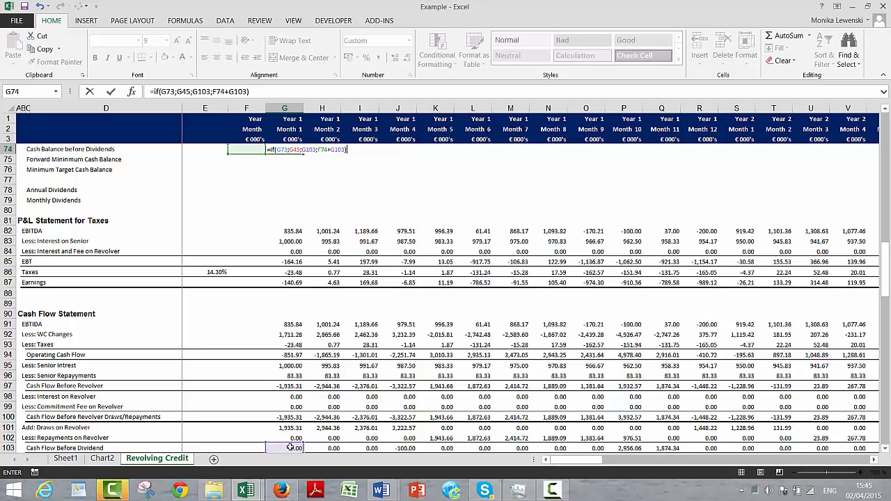
key("Return")
key("Return")
key("Return")
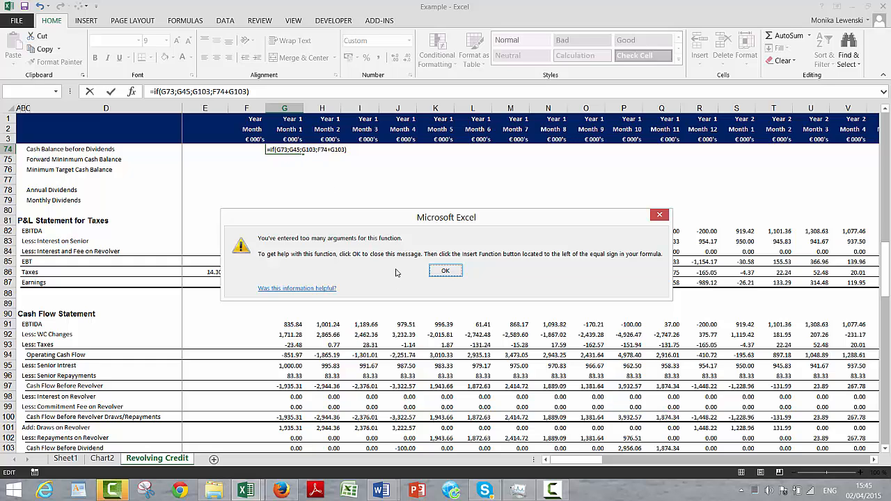
left_click(445, 271)
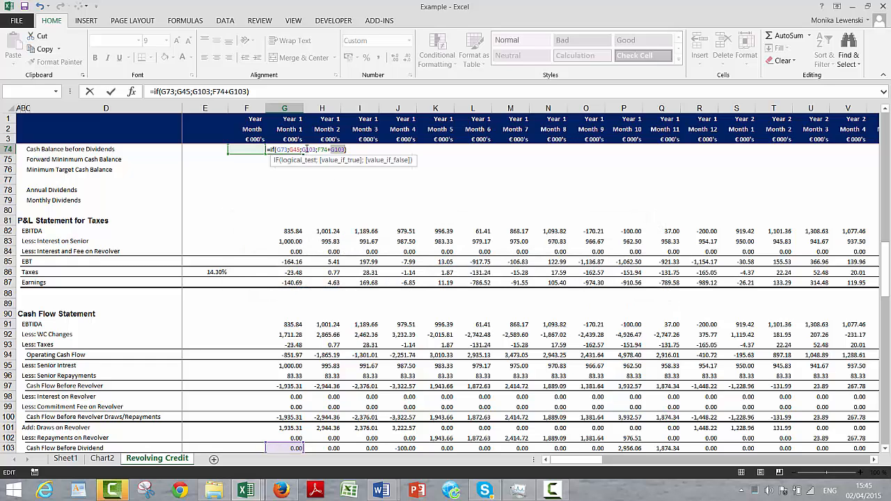
- Correct the G74 formula to =IF(G73;G45+G103;F74+G103) by replacing the separator between G45 and G103 with a plus sign
left_click(307, 150)
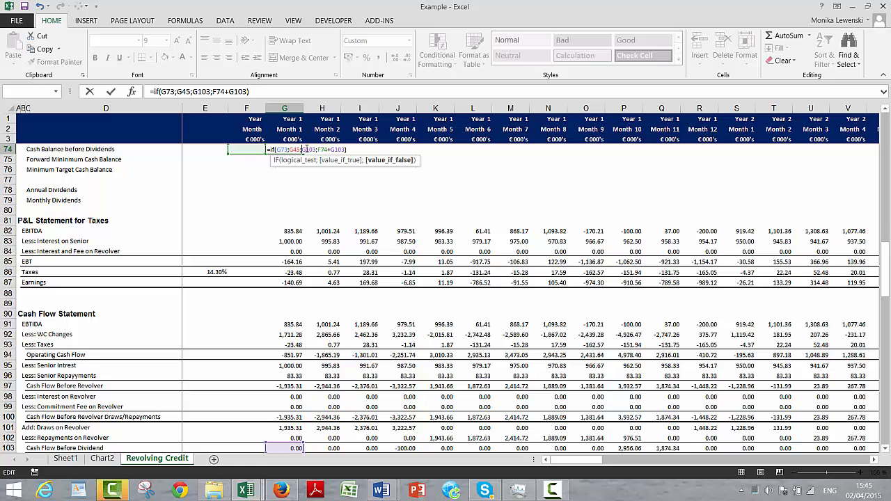
key("BackSpace")
type("-")
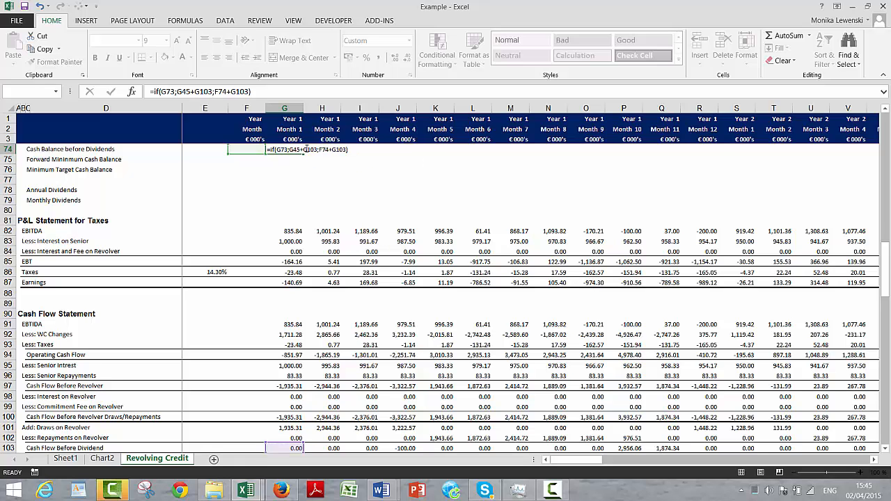
key("Return")
key("Up")
key("Up")
scroll(307, 148, "up", 1)
key("Down")
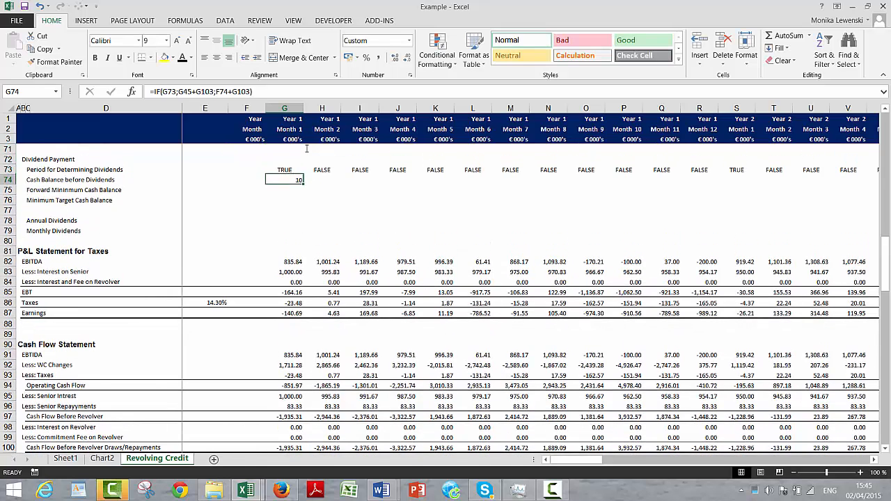
- Format G74 as a number with thousands separators and two decimals, and fill its formula right across the monthly columns
key("ctrl+shift+1")
key("Up")
key("Up")
key("Up")
key("Up")
key("Up")
key("Up")
key("Up")
key("Up")
key("Up")
key("Up")
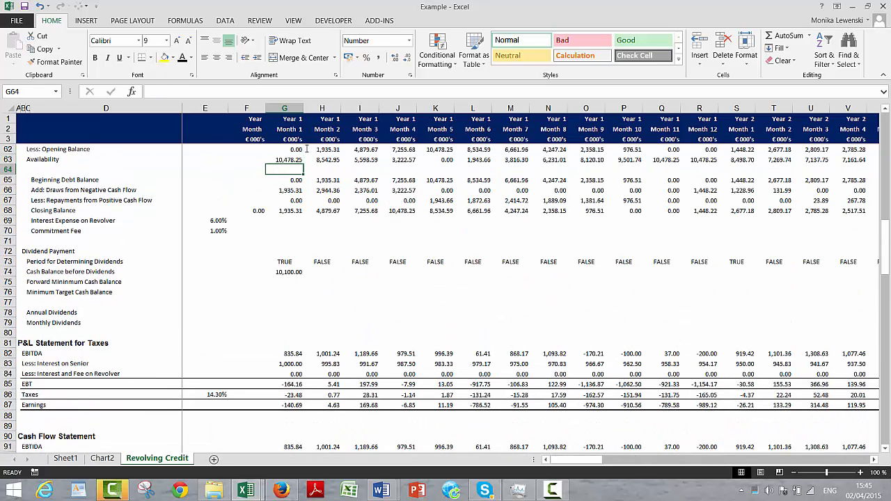
key("Down")
key("Down")
key("Down")
key("Down")
key("Down")
key("Down")
key("Down")
key("Down")
key("Down")
key("Down")
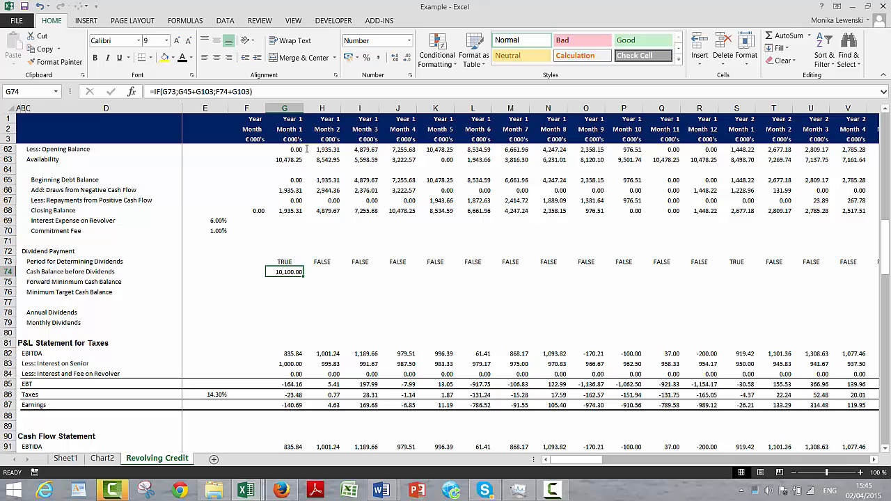
key("ctrl+shift+Right")
key("ctrl+r")
- Examine the Cash Balance before Dividends formulas and values in row 74 across the monthly columns from Year 1 into Year 3
key("Right")
key("Right")
key("Right")
key("Right")
key("Right")
key("Right")
key("Right")
key("Right")
key("Right")
key("Right")
key("Right")
key("Right")
key("Right")
key("Right")
key("Right")
key("Right")
key("Right")
key("Right")
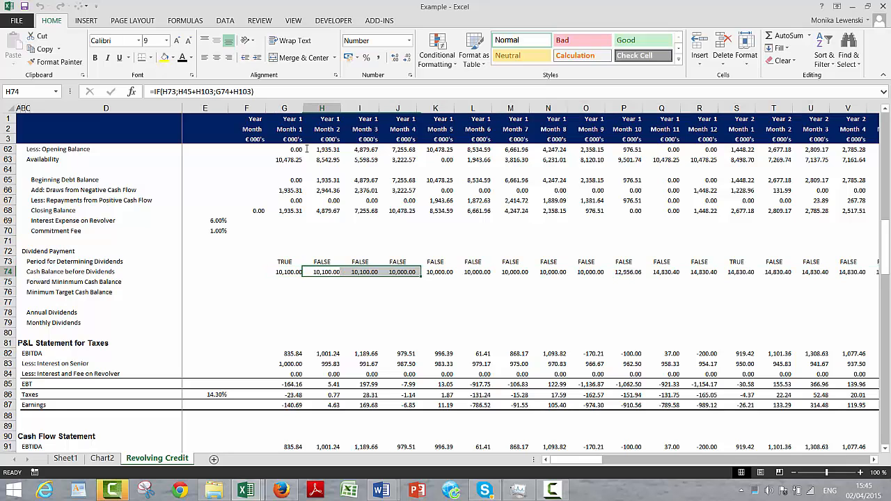
key("Right")
key("Right")
key("Right")
key("Right")
key("Right")
key("Right")
key("Right")
key("Right")
key("Right")
key("Right")
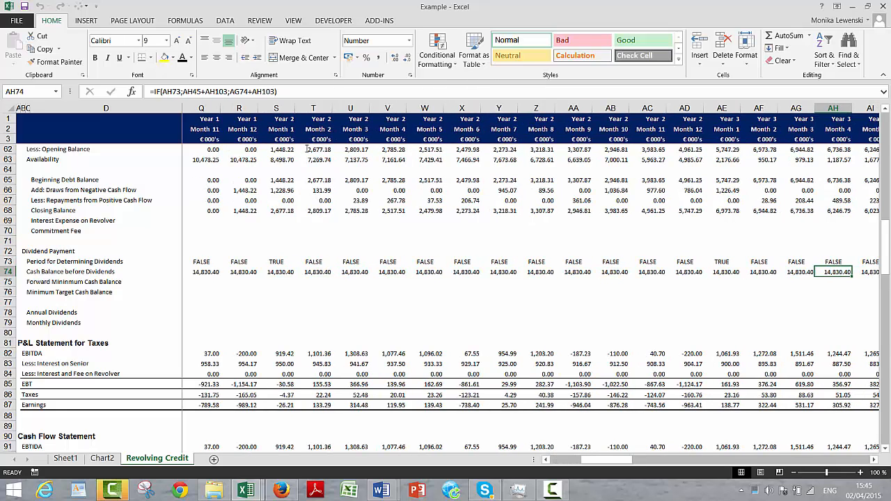
key("Left")
key("Left")
key("Left")
key("Left")
key("Left")
key("Left")
key("Left")
key("Left")
key("Left")
key("Left")
key("Left")
key("Left")
key("Left")
key("Left")
key("Left")
key("Left")
key("Left")
key("Left")
key("Left")
key("Left")
key("Left")
key("Left")
key("Left")
key("Left")
key("Left")
key("Left")
key("Left")
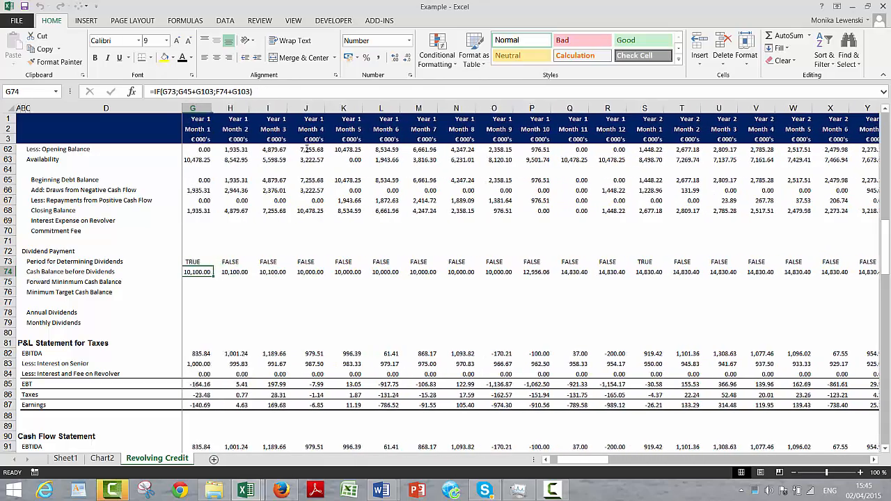
key("Left")
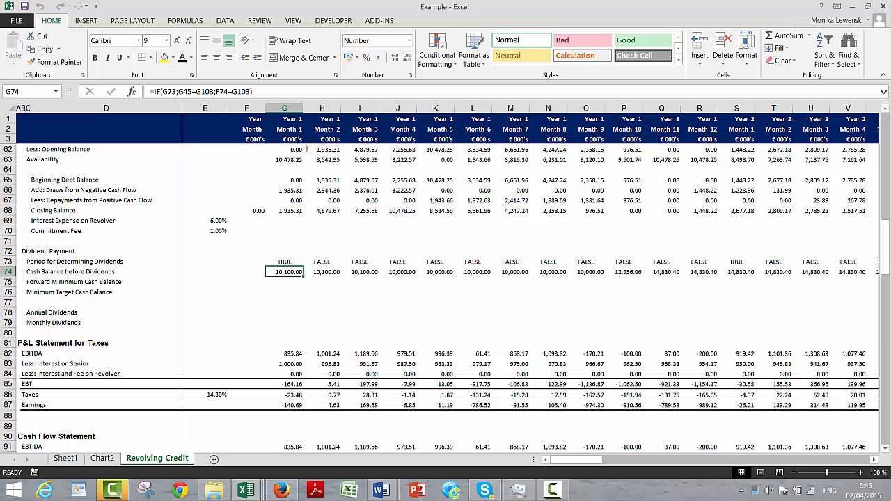
key("Right")
key("Right")
key("Right")
key("Right")
key("Right")
key("Right")
key("Right")
key("Right")
key("Right")
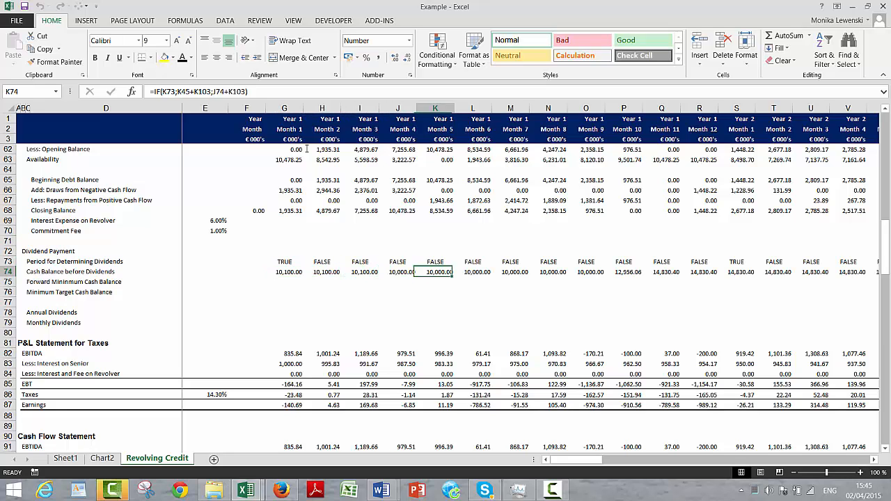
key("Right")
key("Right")
key("Right")
key("Right")
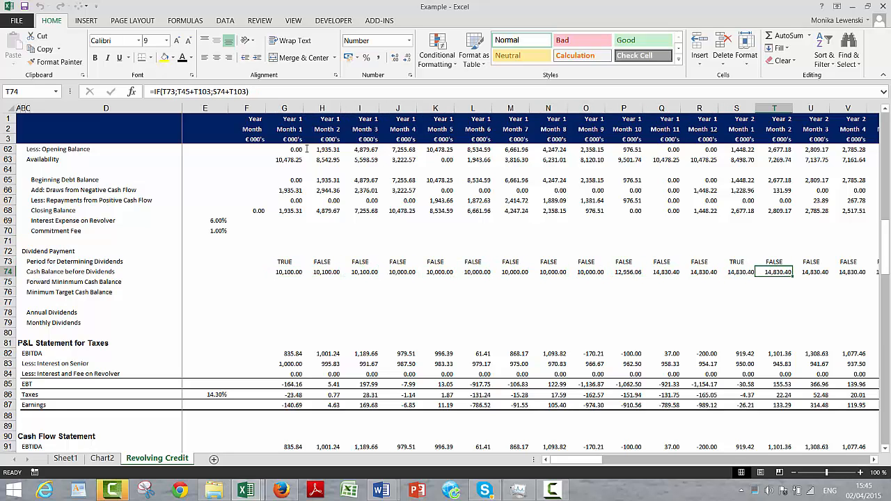
key("Left")
key("Left")
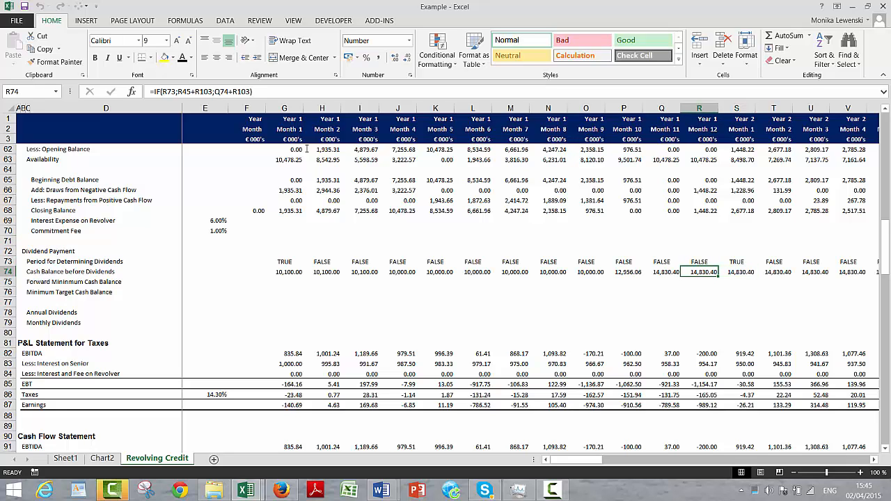
- Compare the Cash Balance before Dividends formulas in row 74 between Year 1 Month 10 and Year 2 Month 2
key("Right")
key("Right")
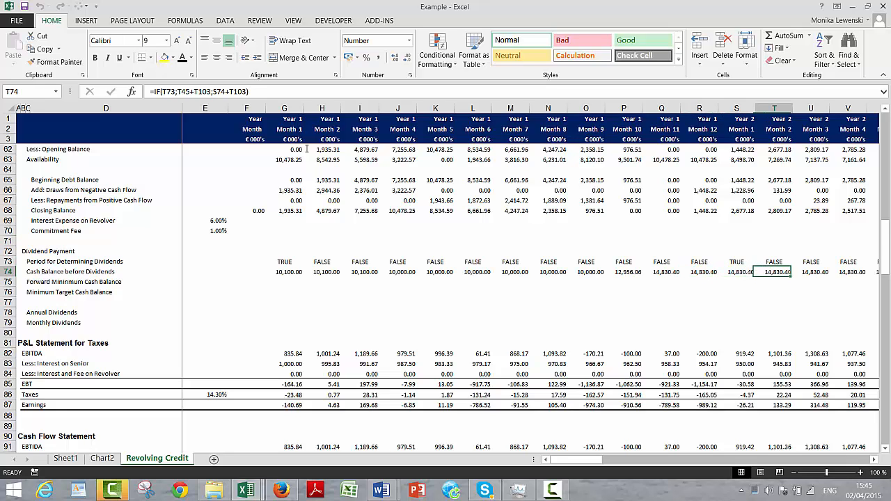
key("Left")
key("Left")
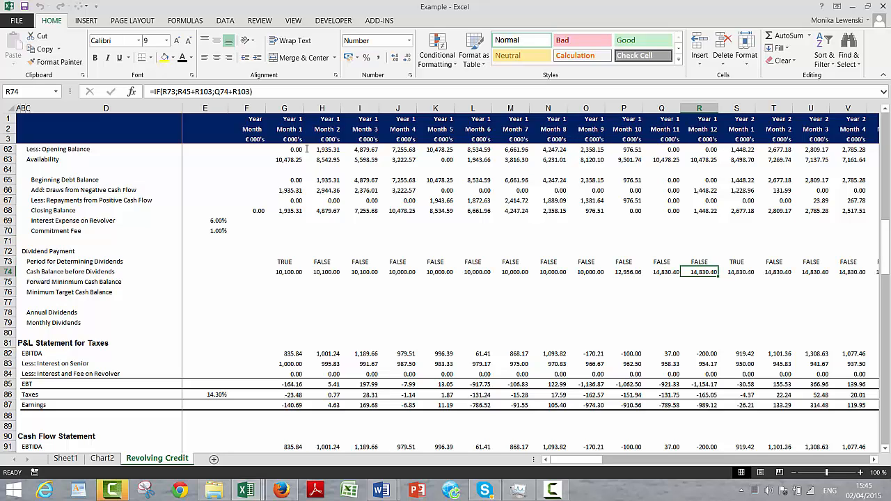
key("Left")
key("Left")
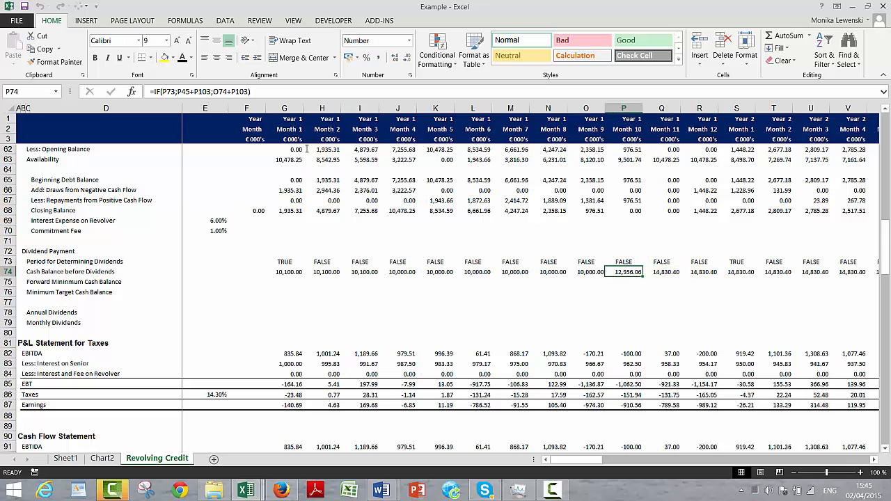
key("Down")
key("Up")
key("Down")
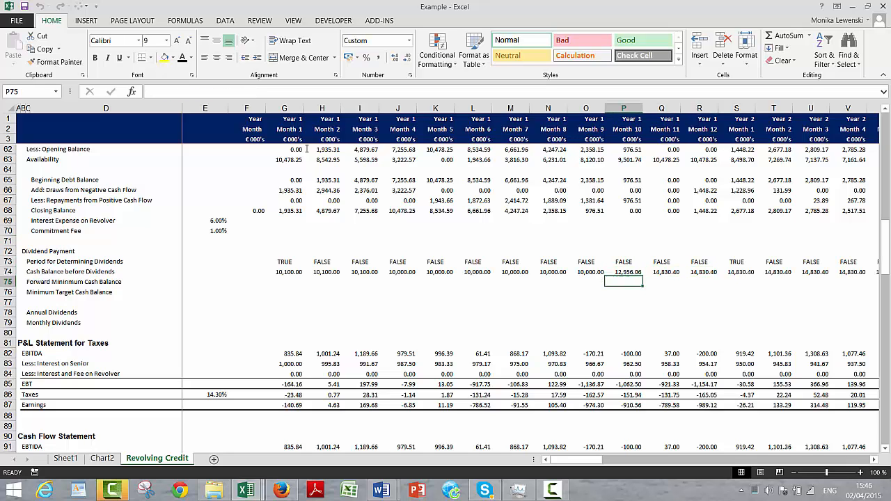
- Review the dividend period flags and cash balances before dividends across the monthly columns through Year 5, returning to Year 1 Month 1
key("Left")
key("Left")
key("Left")
key("Left")
key("Left")
key("Left")
key("Left")
key("Left")
key("Left")
key("Left")
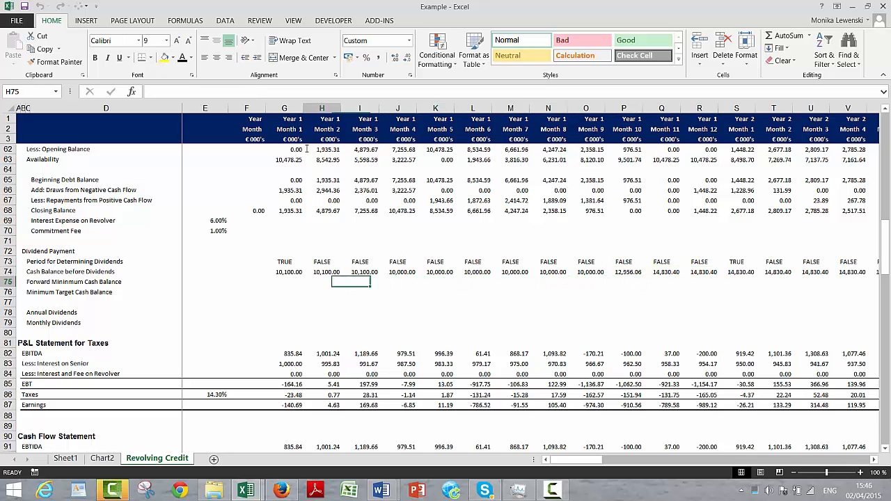
key("Right")
key("Right")
key("Right")
key("Right")
key("Right")
key("Right")
key("Right")
key("Right")
key("Right")
key("Right")
key("Right")
key("Right")
key("Right")
key("Right")
key("Right")
key("Right")
key("Right")
key("Right")
key("Right")
key("Right")
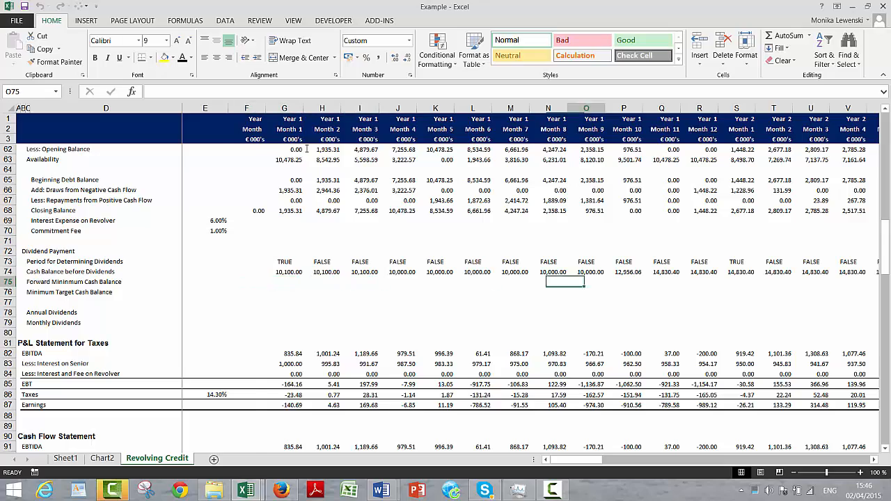
key("Right")
key("Right")
key("Right")
key("Right")
key("Right")
key("Right")
key("Right")
key("Right")
key("Right")
key("Right")
key("Right")
key("Right")
key("Right")
key("Right")
key("Right")
key("Right")
key("Right")
key("Right")
key("Right")
key("Right")
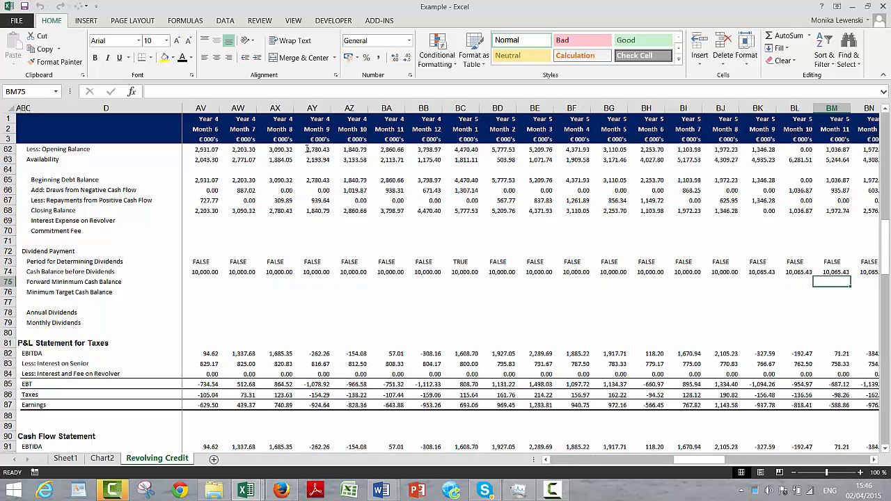
key("Left")
key("Left")
key("Left")
key("Left")
key("Left")
key("Left")
key("Left")
key("Left")
key("Left")
key("Left")
key("Left")
key("Left")
key("Left")
key("Left")
key("Left")
key("Left")
key("Left")
key("Left")
key("Left")
key("Left")
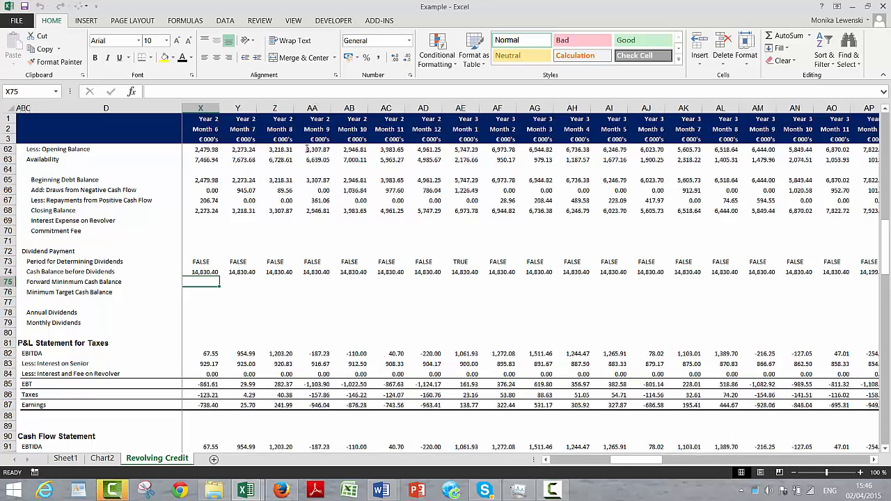
key("Left")
key("Left")
key("Left")
key("Left")
key("Left")
key("Left")
key("Left")
key("Left")
key("Left")
key("Right")
key("Right")
key("Right")
key("Right")
key("Right")
key("Right")
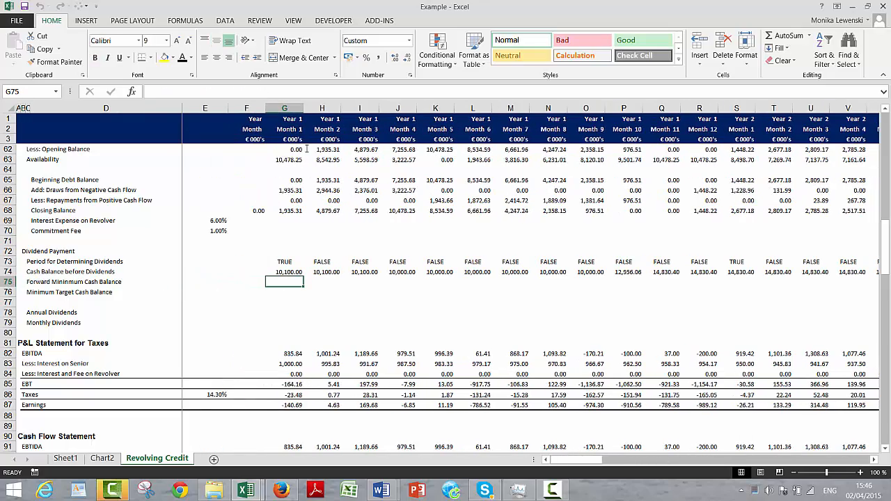
- Enter =G59 in G75 to link the Forward Minimum Cash Balance row to the revolver's Minimum Target Cash Balance
type("=")
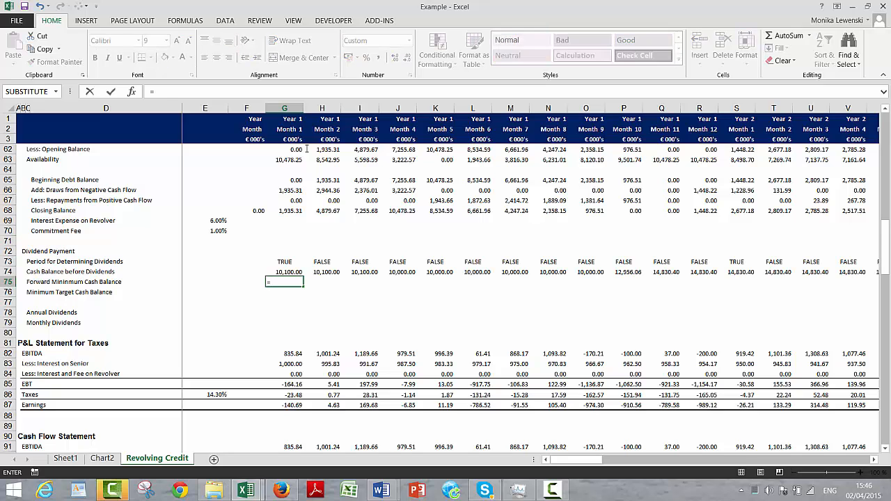
key("Up")
key("Up")
key("Up")
key("Up")
key("Up")
key("Up")
key("Up")
key("Up")
key("Up")
key("Up")
key("Up")
key("Up")
key("Up")
key("Up")
key("Up")
key("Up")
key("Up")
key("Up")
key("Up")
key("Up")
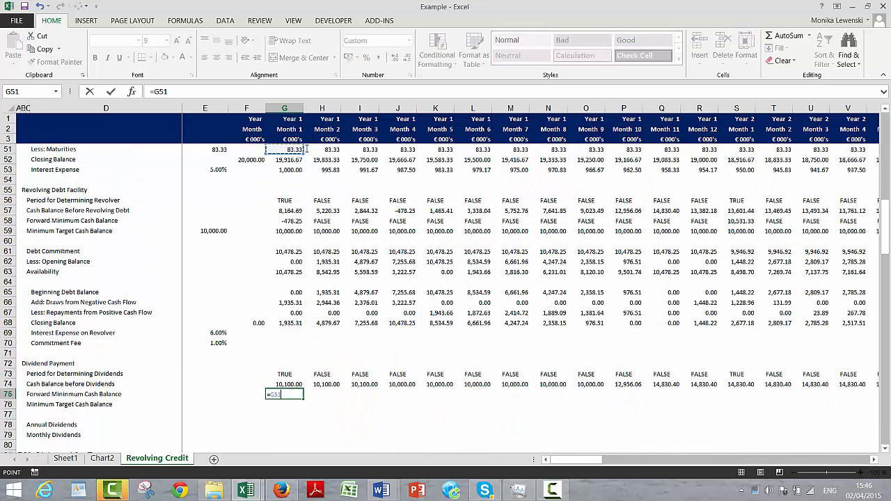
key("Down")
key("Down")
key("Down")
key("Down")
key("Down")
key("Down")
key("Down")
key("Down")
key("Return")
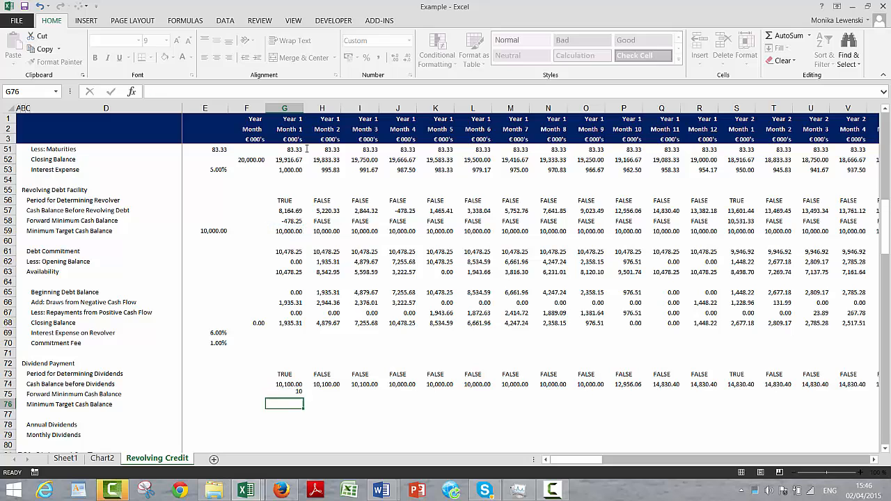
- Format G75 as a number with thousands separators and two decimals, and fill its formula right across the monthly columns
key("Up")
key("ctrl+shift+1")
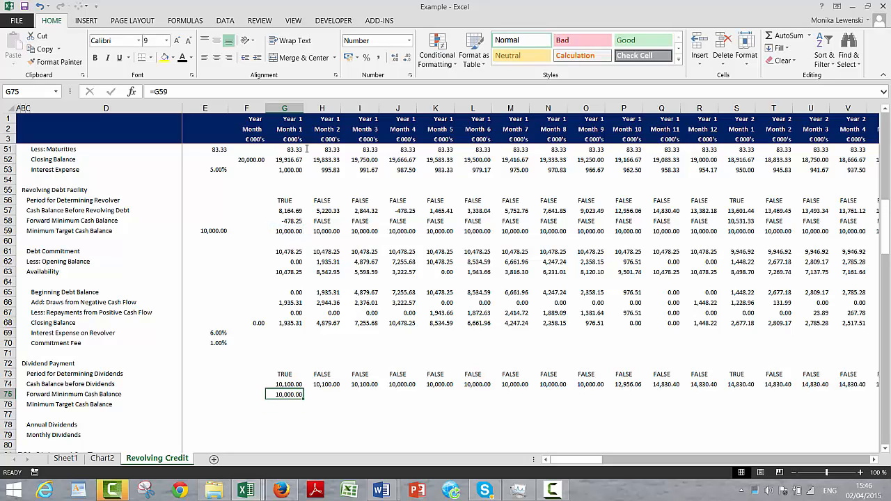
key("ctrl+shift+Right")
key("ctrl+r")
key("Down")
key("Left")
key("Left")
key("Left")
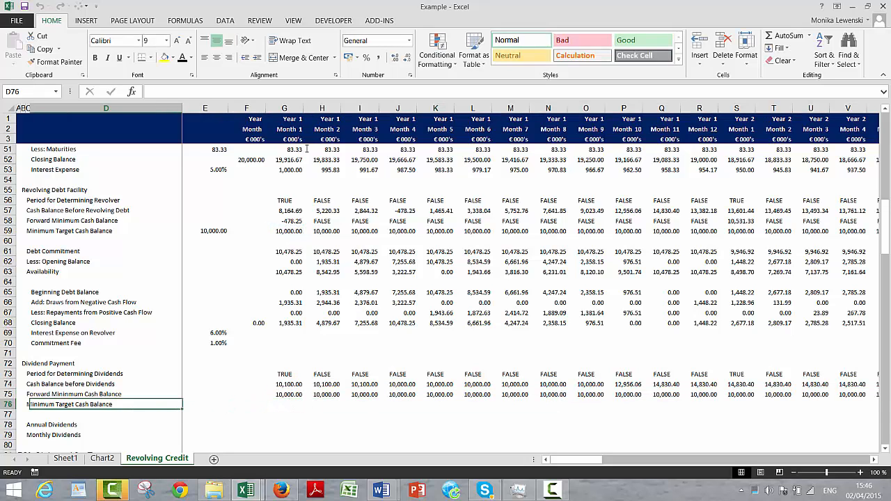
key("Right")
key("Right")
key("Right")
key("Up")
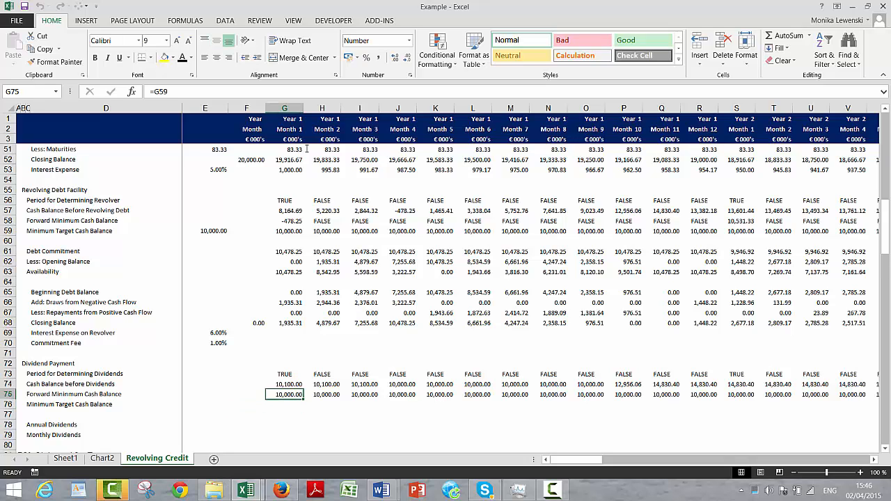
key("Left")
key("Left")
key("Right")
key("Right")
- Replace the G75 formula with =IF(G73;MIN(G74:R74)) for the twelve-month forward minimum, and fill it right across the monthly columns
type("=if(")
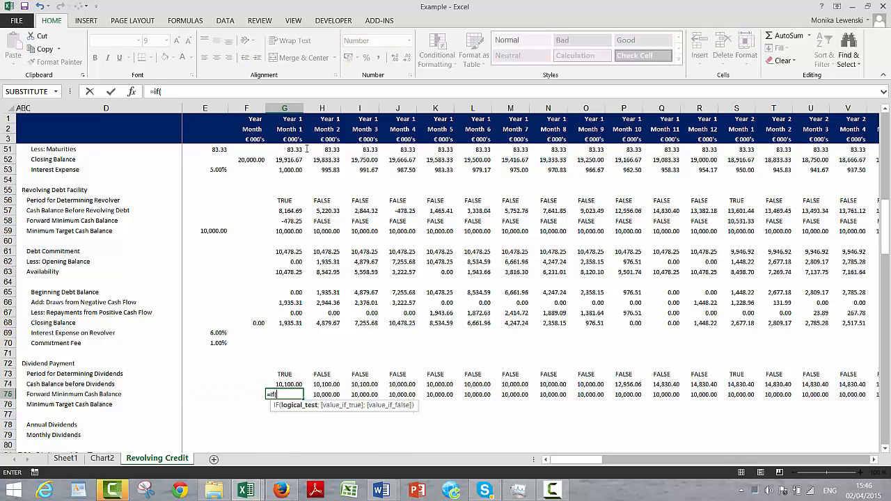
key("Up")
key("Up")
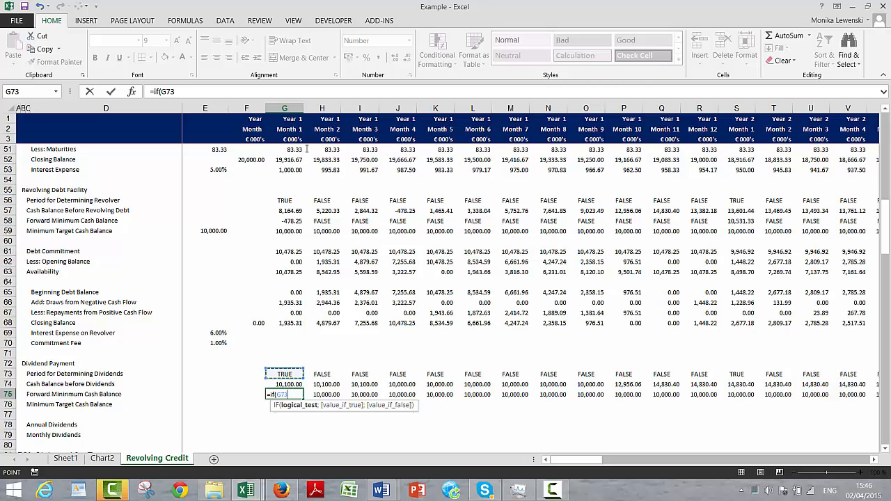
type(";min(")
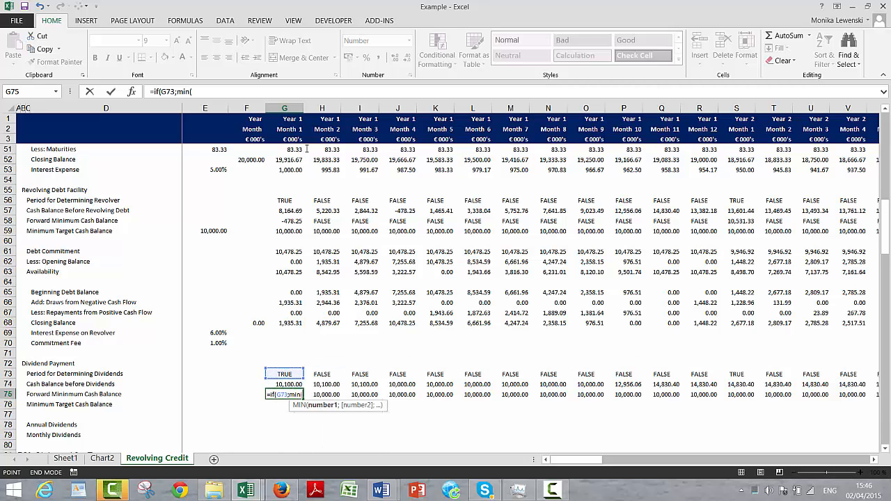
key("Up")
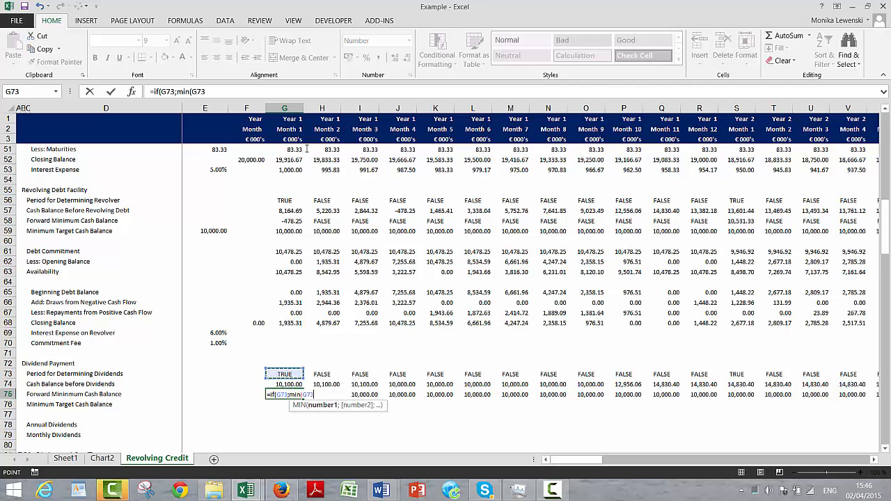
key("shift+Right")
key("shift+Right")
key("shift+Right")
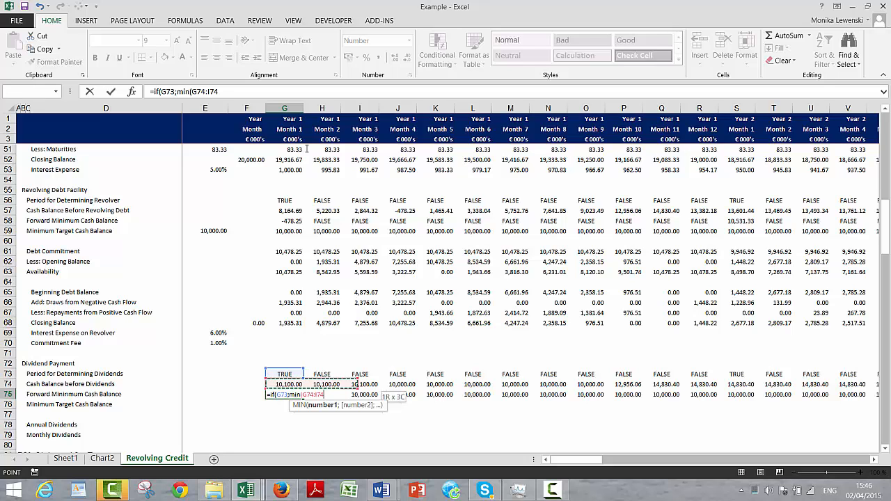
key("shift+Left")
key("shift+Left")
key("shift+Left")
key("shift+Right")
key("shift+Right")
key("shift+Right")
key("shift+Right")
key("shift+Right")
key("shift+Right")
key("shift+Right")
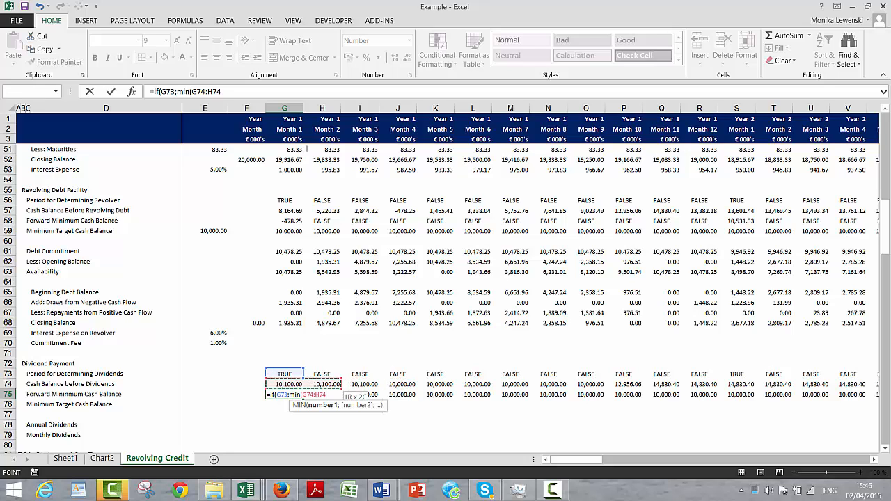
key("shift+Right")
key("shift+Right")
key("shift+Right")
key("shift+Right")
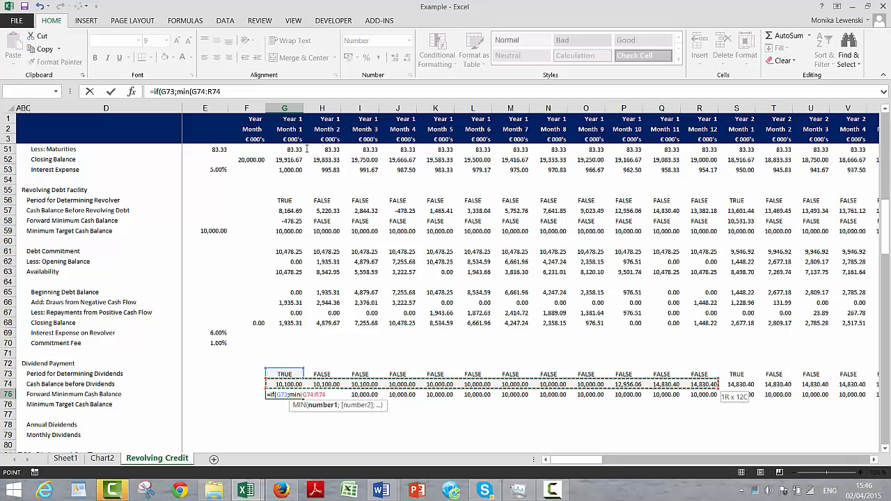
key("Return")
key("Return")
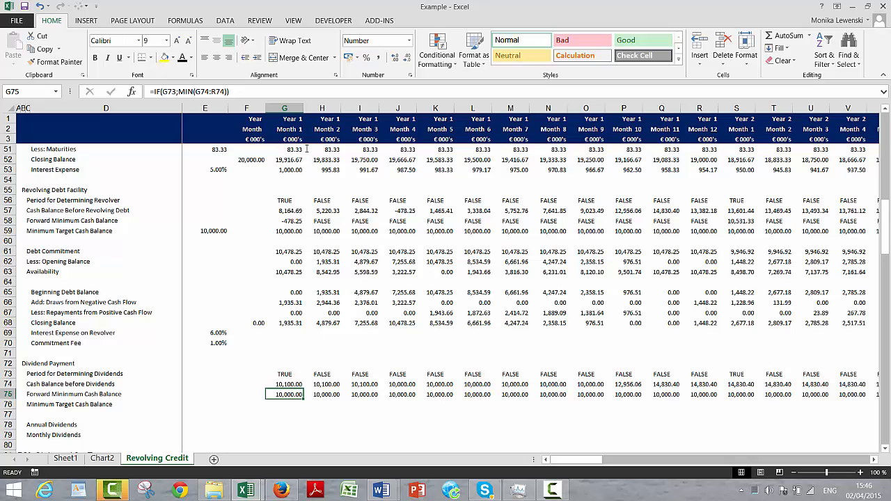
key("ctrl+shift+Right")
key("ctrl+r")
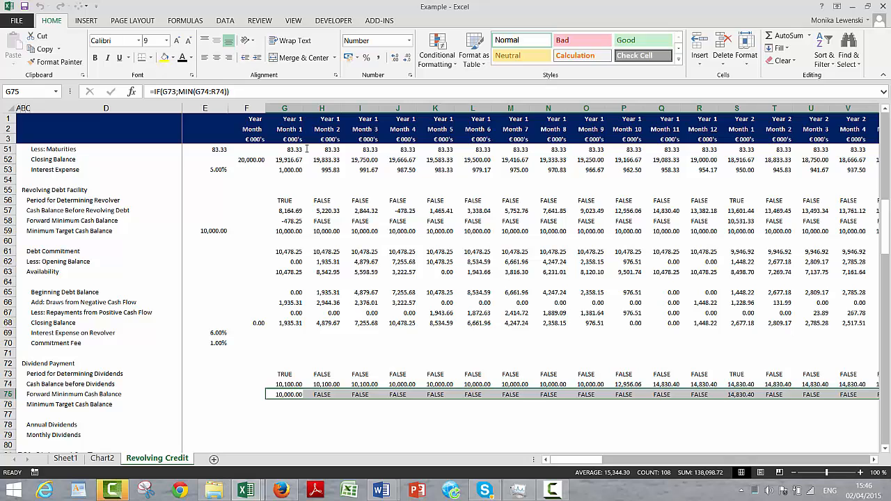
- Check the Forward Minimum Cash Balance formulas in row 75 across Year 1 up to Year 2 Month 1
key("Right")
key("Right")
key("Right")
key("Right")
key("Right")
key("Right")
key("Right")
key("Right")
key("Right")
key("Right")
key("Right")
key("Right")
key("Right")
key("Right")
key("Right")
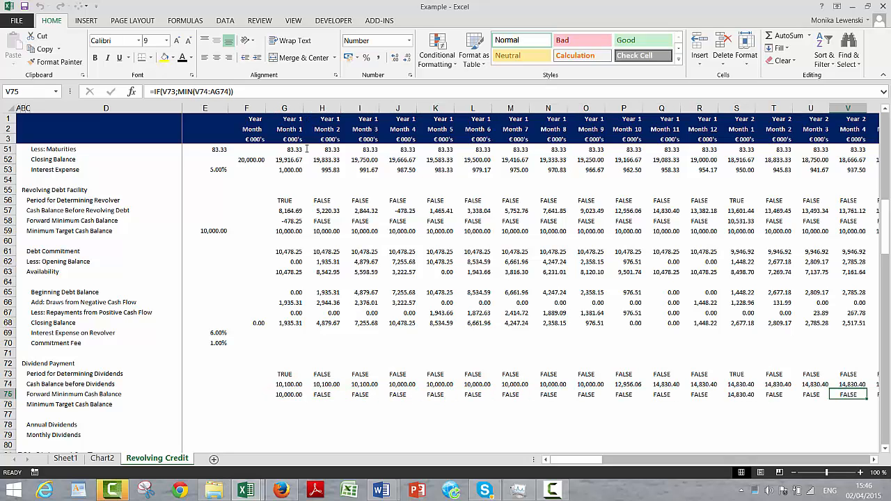
key("Left")
key("Left")
key("Left")
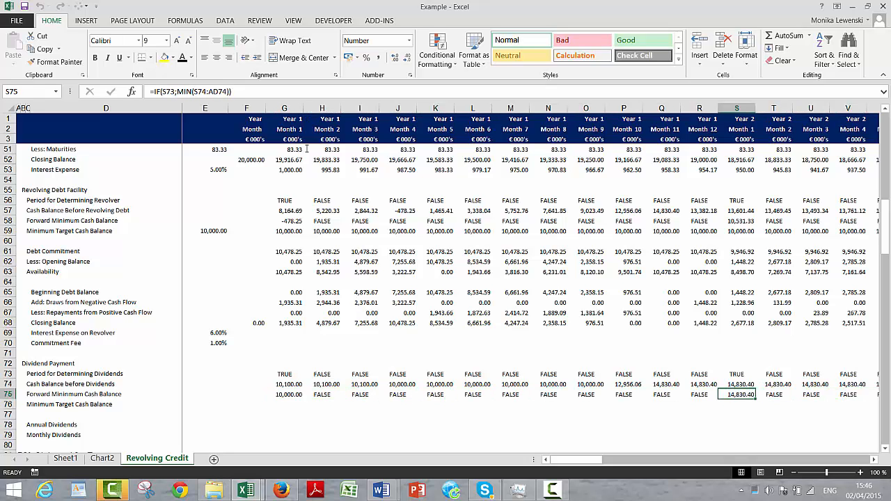
- Review the forward minimum cash balances from Year 2 Month 1 through Year 4 Month 1 against the dividend period flags
key("Right")
key("Right")
key("Right")
key("Right")
key("Right")
key("Right")
key("Right")
key("Right")
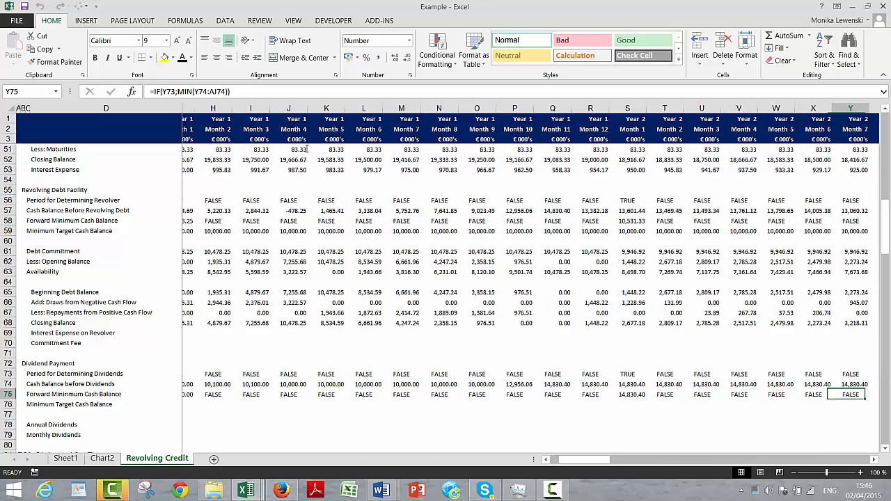
key("Right")
key("Right")
key("Right")
key("Right")
key("Right")
key("Right")
key("Right")
key("Right")
key("Right")
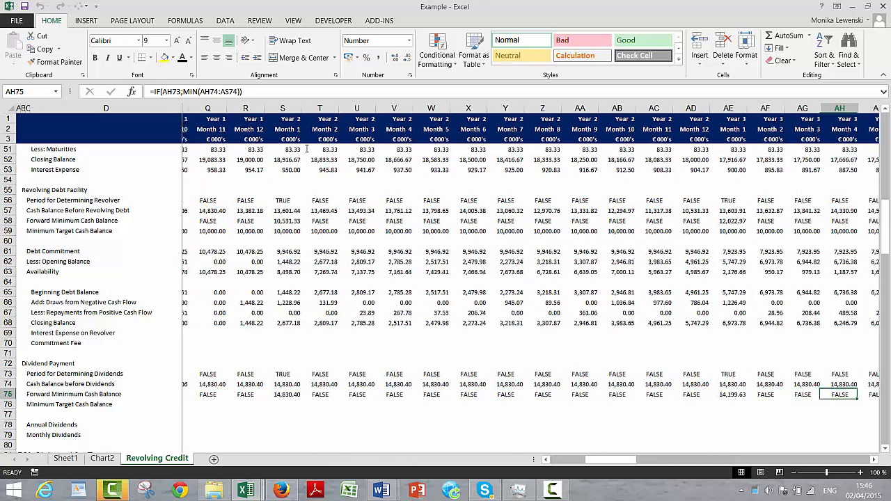
key("Right")
key("Right")
key("Right")
key("Right")
key("Right")
key("Right")
key("Right")
key("Right")
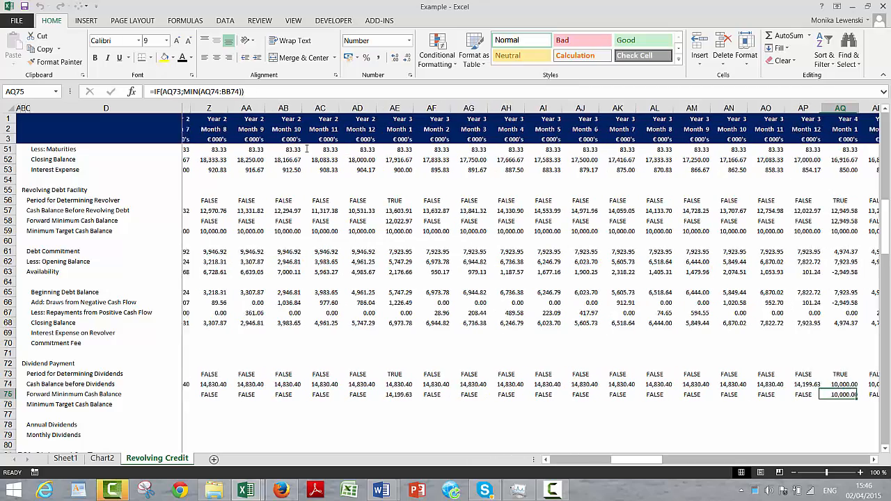
key("Left")
key("Left")
key("Right")
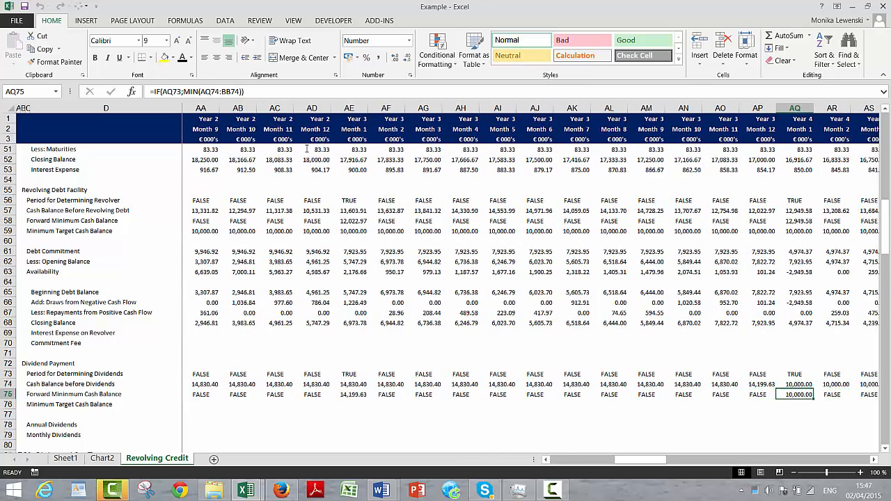
- Examine the forward minimum values in row 75 from Year 4 Month 1 through Year 6, returning to Year 6 Month 1
key("Right")
key("Right")
key("Right")
key("Right")
key("Right")
key("Right")
key("Right")
key("Right")
key("Right")
key("Right")
key("Right")
key("Right")
key("Right")
key("Right")
key("Right")
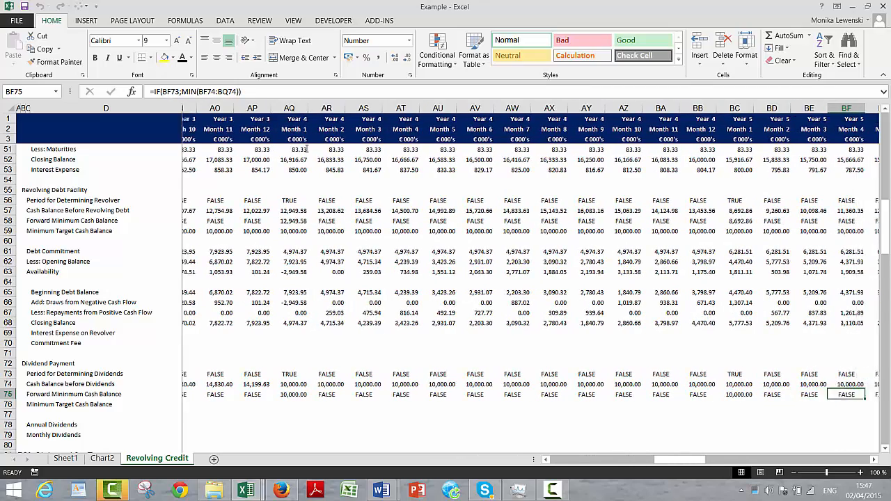
key("Right")
key("Right")
key("Right")
key("Right")
key("Right")
key("Right")
key("Right")
key("Right")
key("Right")
key("Right")
key("Right")
key("Right")
key("Right")
key("Right")
key("Right")
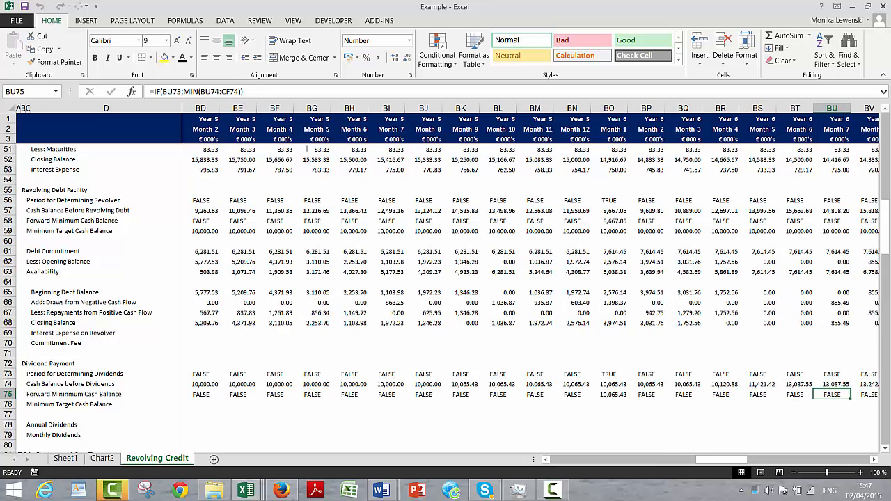
key("Right")
key("Left")
key("Left")
key("Left")
key("Left")
key("Left")
key("Left")
key("Left")
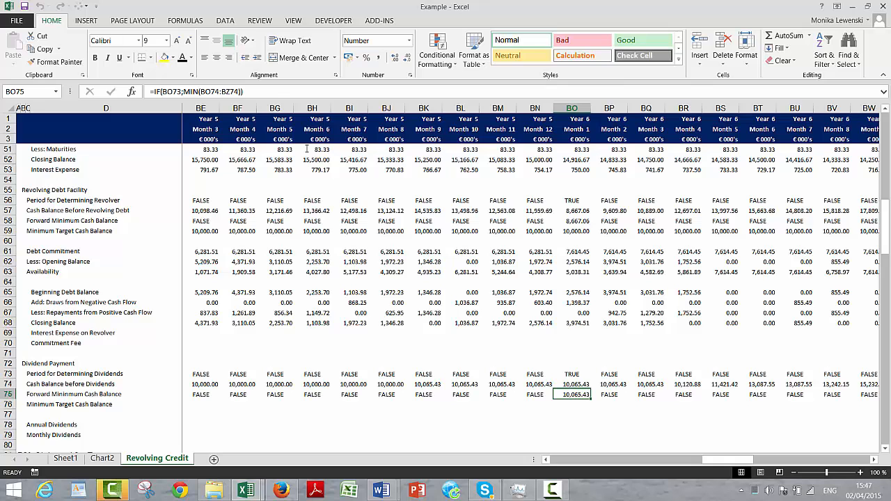
- Compare the monthly cash balances before dividends with the forward minimum from Year 6 Month 1 to Year 7 Month 1
key("Right")
key("Right")
key("Right")
key("Right")
key("Right")
key("Right")
key("Right")
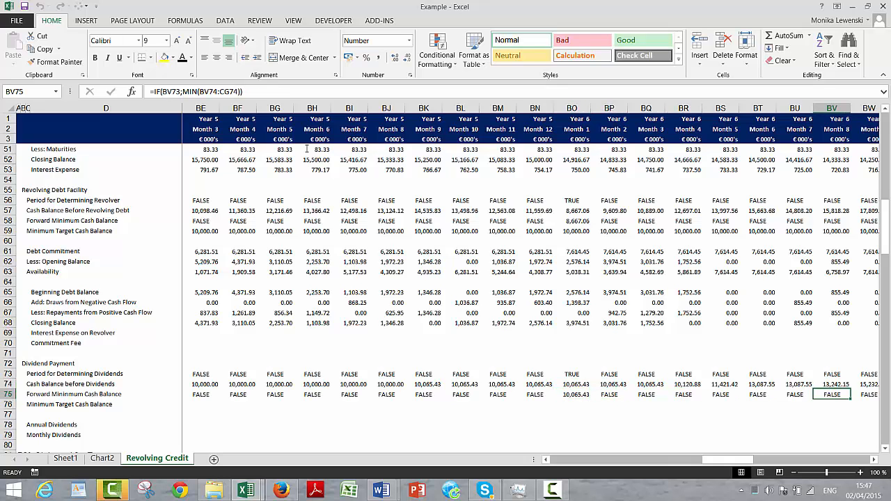
key("Left")
key("Left")
key("Left")
key("Left")
key("Right")
key("Right")
key("Right")
key("Right")
key("Right")
key("Right")
key("Right")
key("Right")
key("Right")
key("Right")
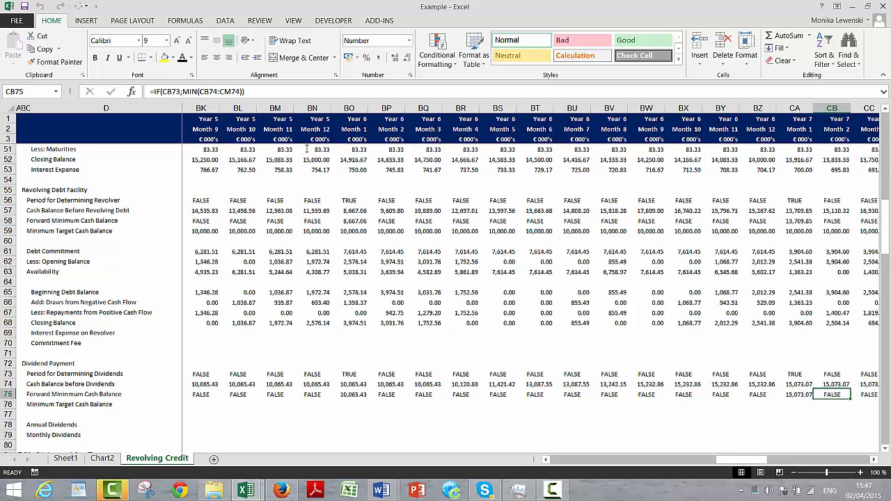
key("Right")
key("Right")
key("Right")
key("Right")
key("Right")
key("Left")
key("Left")
key("Left")
key("Left")
key("Left")
key("Left")
key("Left")
key("Right")
key("Right")
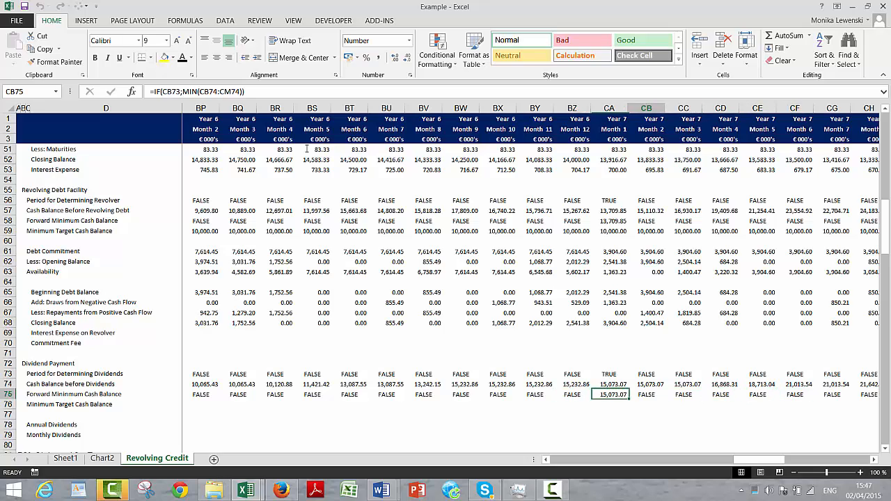
- Review the forward minimum cash balances in row 75 from Year 7 Month 1 through the end of Year 9
key("Right")
key("Right")
key("Right")
key("Right")
key("Right")
key("Right")
key("Right")
key("Right")
key("Right")
key("Right")
key("Right")
key("Right")
key("Right")
key("Right")
key("Right")
key("Right")
key("Right")
key("Right")
key("Right")
key("Right")
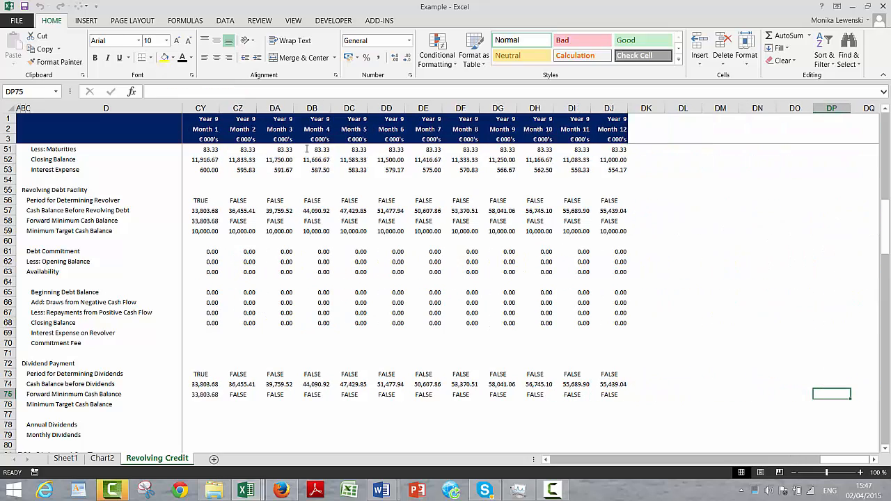
key("Right")
key("Right")
key("Right")
key("Left")
key("Left")
key("Left")
key("Left")
key("Left")
key("Left")
key("Left")
key("Left")
key("Left")
key("Left")
key("Left")
key("Left")
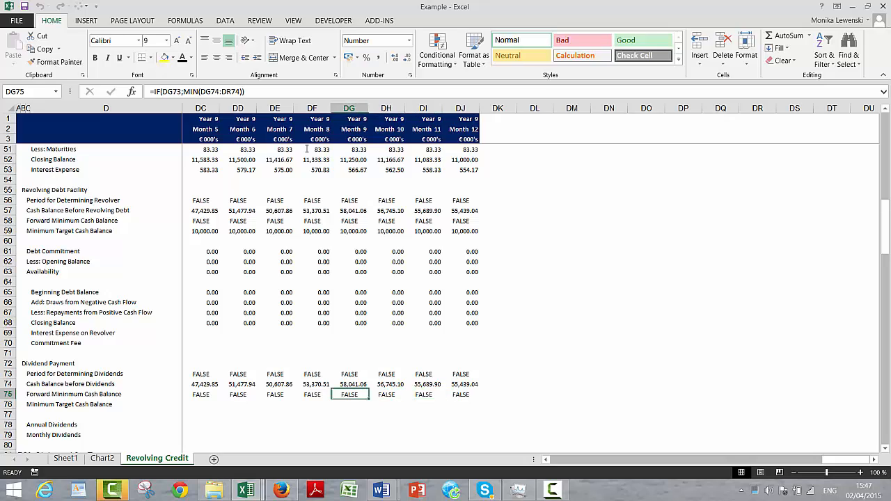
key("ctrl+Left")
key("ctrl+Left")
key("Down")
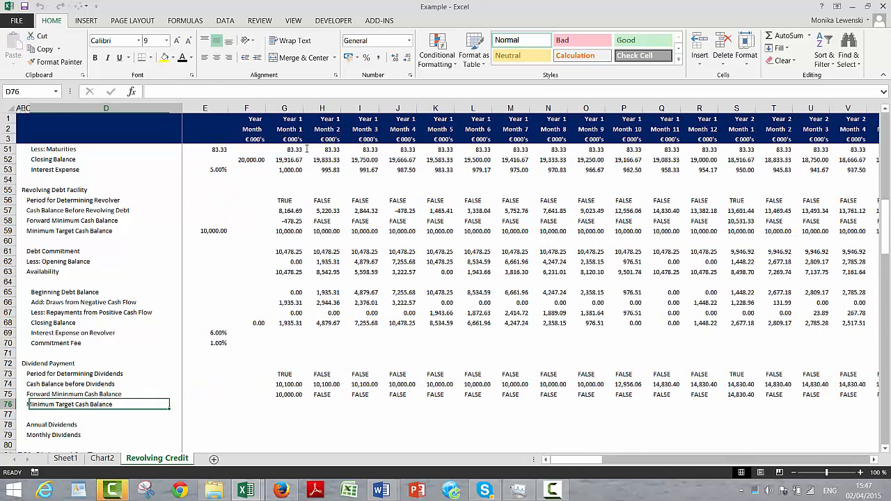
key("Right")
key("Right")
key("Right")
key("Right")
key("Right")
type("=if(")
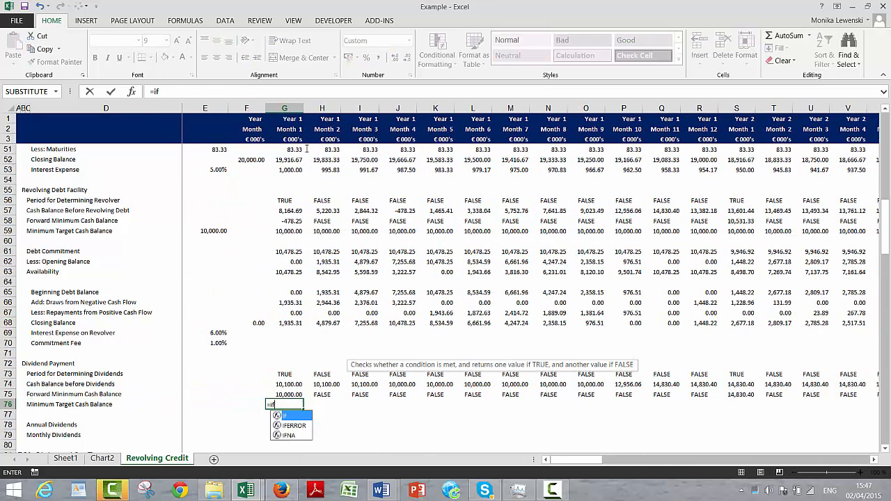
key("Up")
key("Up")
key("Up")
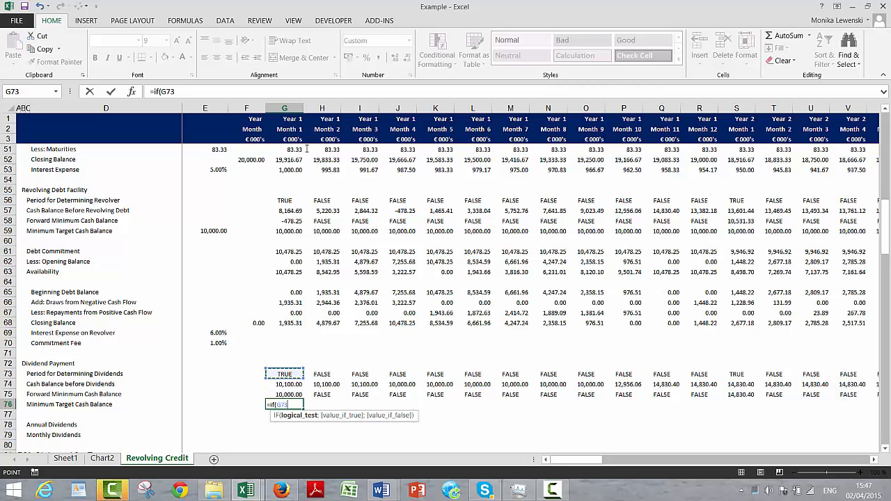
type(";")
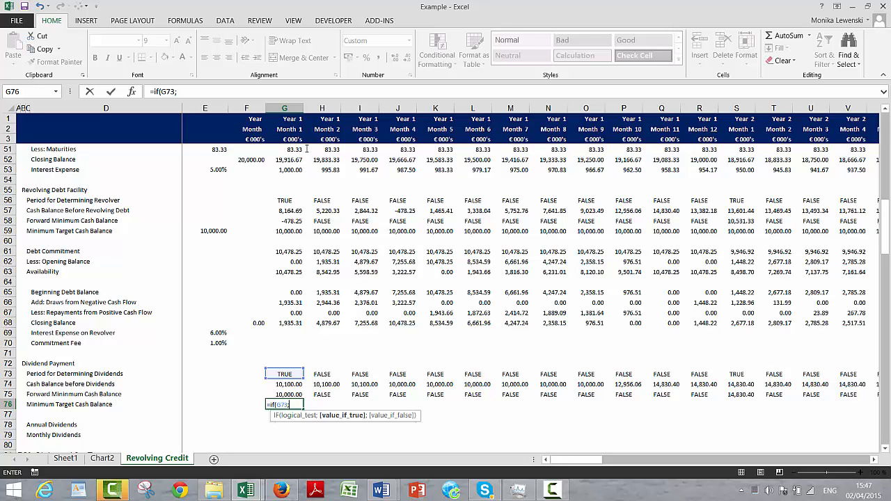
key("Up")
key("Up")
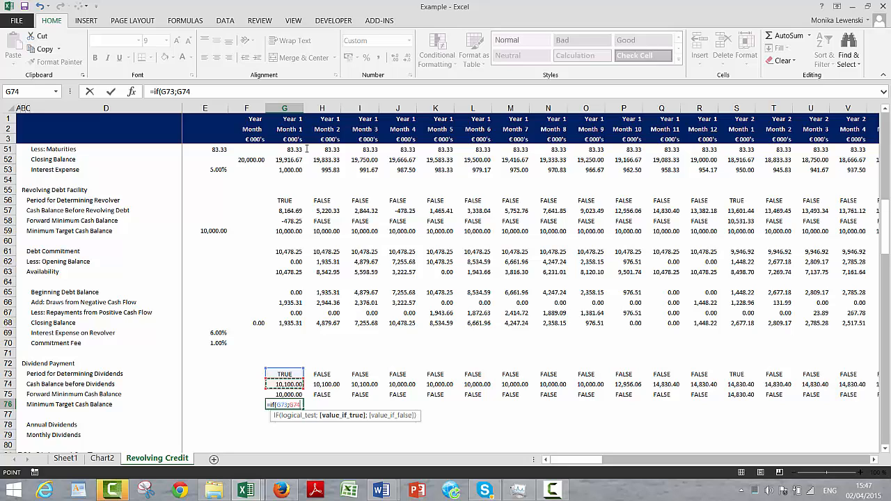
type("-")
key("Down")
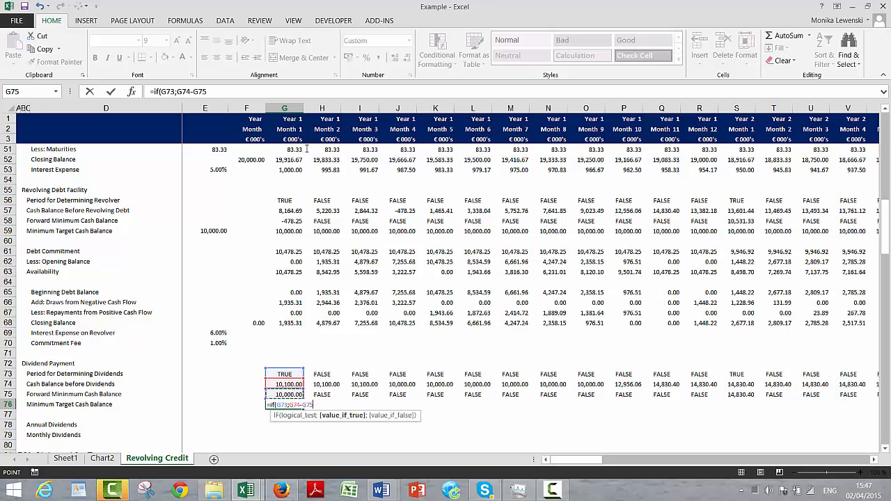
key("Escape")
- Examine the Year 1 Month 1 formulas for Cash Balance before Dividends and Forward Minimum Cash Balance in G74 and G75
key("Up")
key("Up")
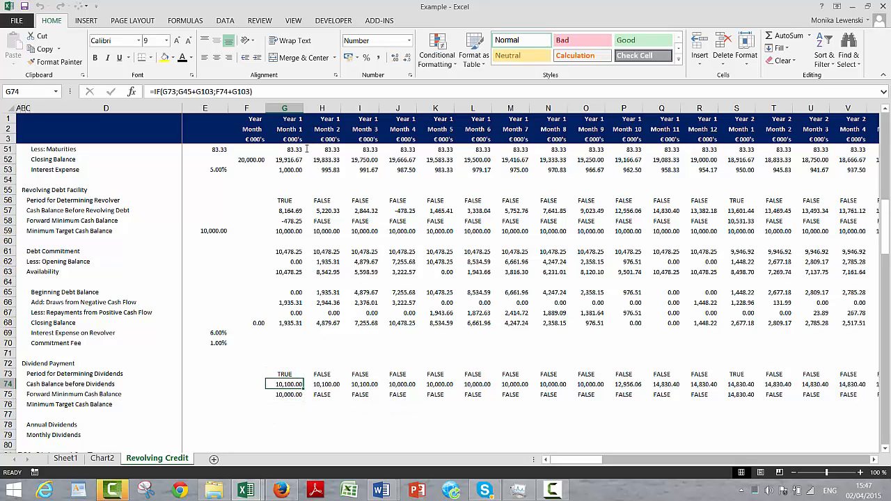
key("Down")
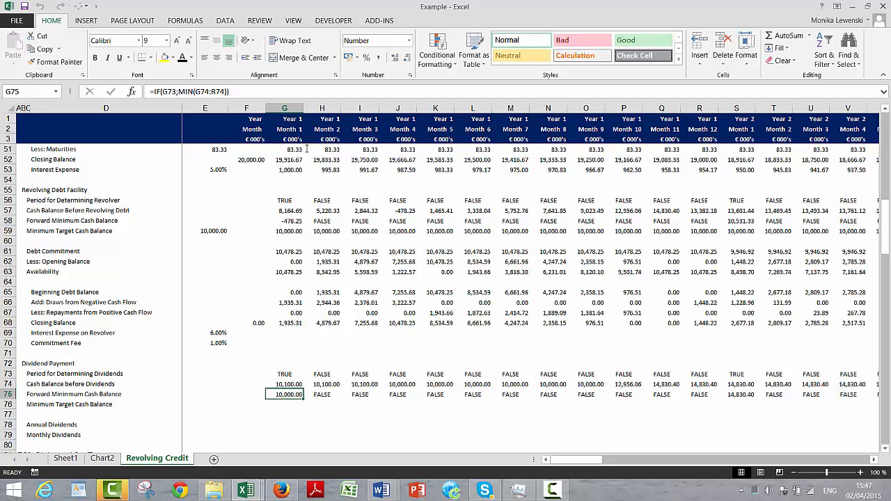
key("Up")
key("Up")
key("Down")
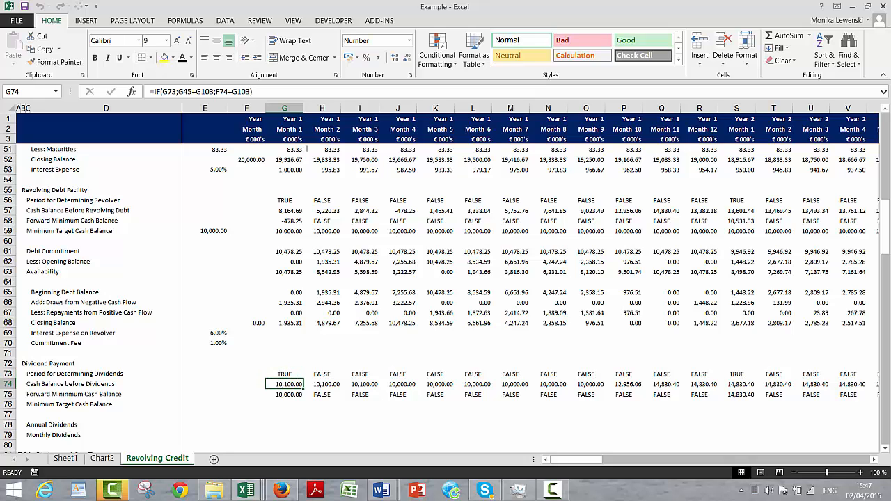
key("Down")
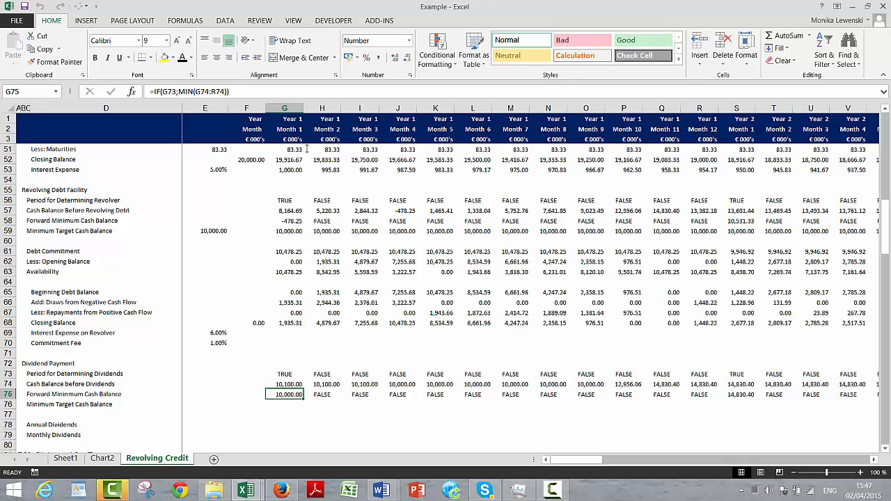
key("Down")
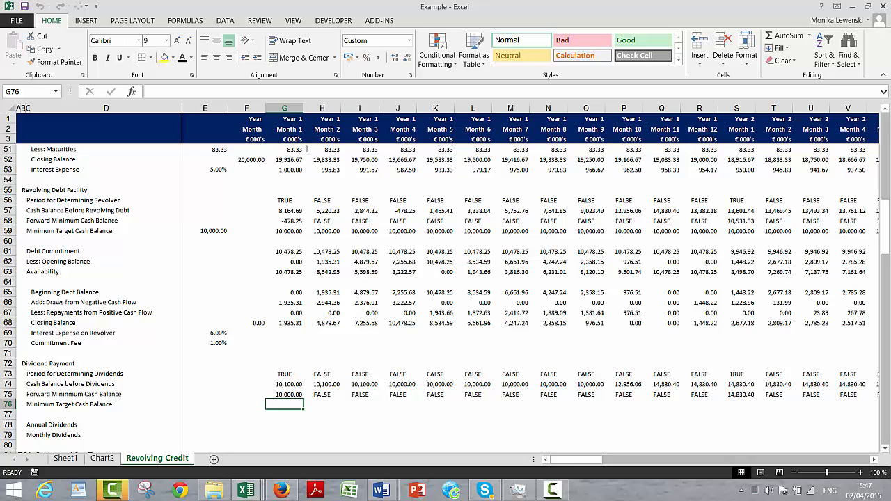
- Enter the formula =IF(G73;G75-G59) in the Dividend Payment section's Minimum Target Cash Balance cell G76
type("=if(")
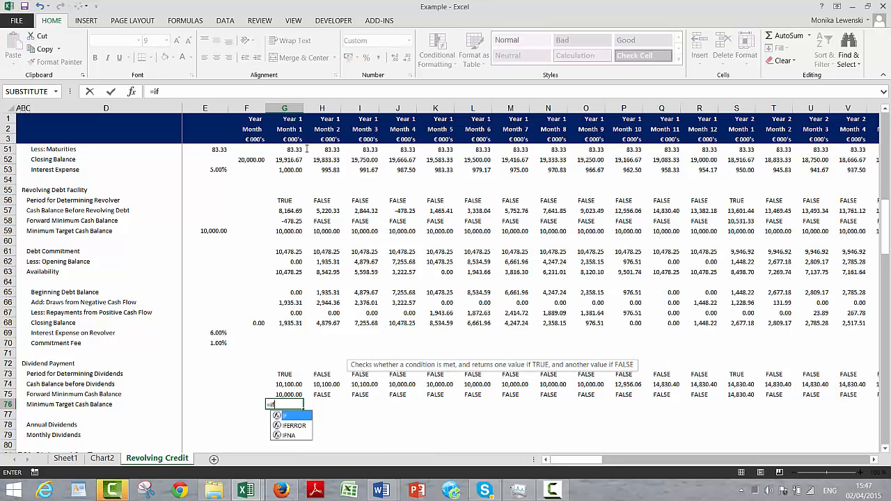
key("Up")
key("Up")
key("Up")
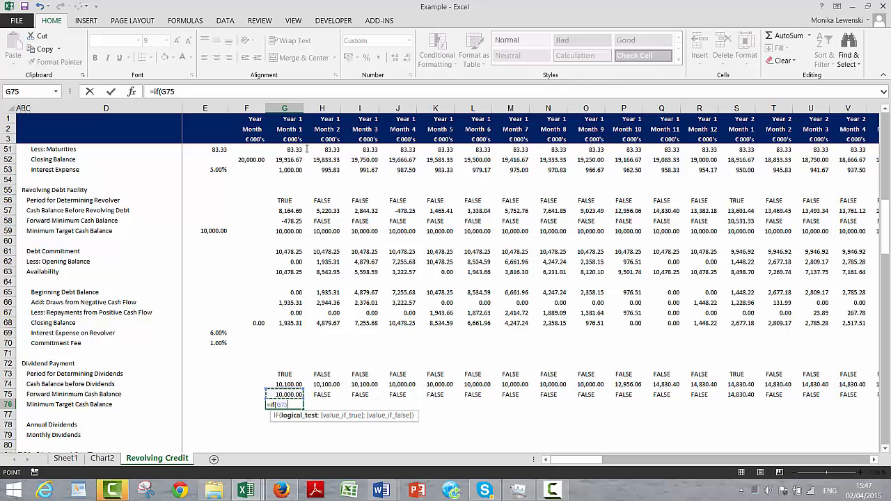
type(";")
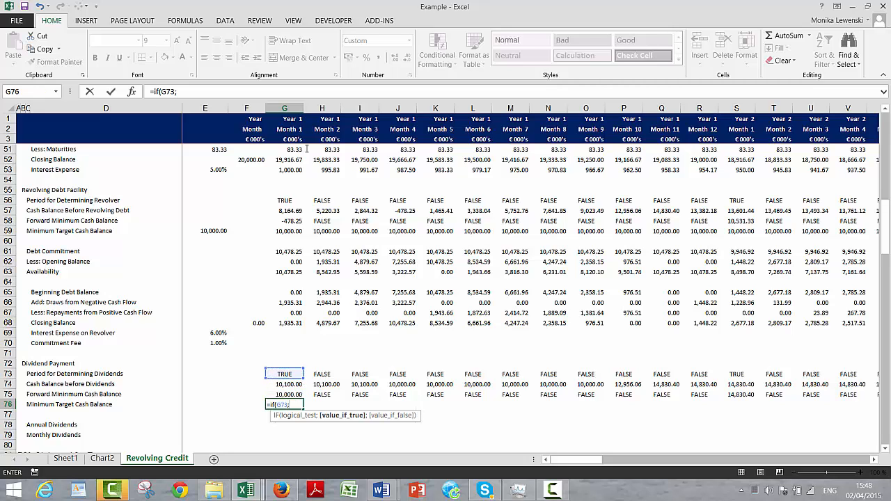
key("Up")
type("-")
key("Up")
key("Up")
key("Up")
key("Up")
key("Up")
key("Up")
key("Up")
key("Up")
key("Up")
key("Up")
key("Up")
key("Up")
key("Up")
key("Up")
key("Up")
key("Up")
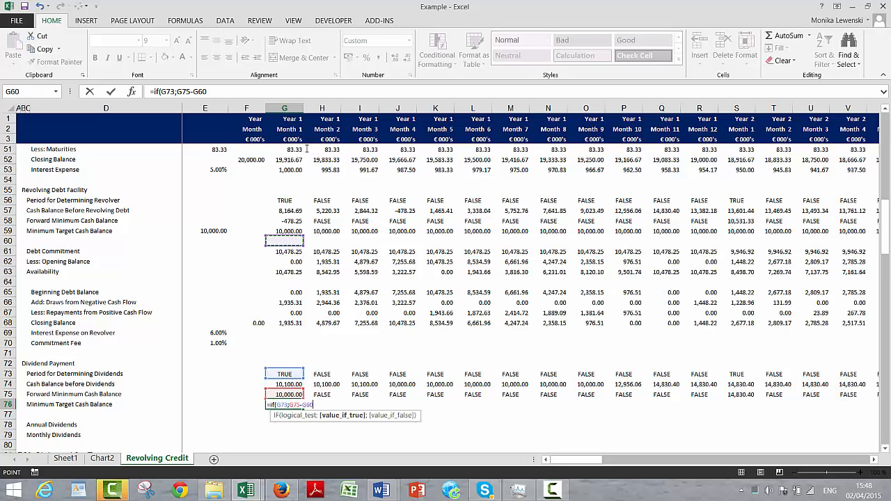
key("Up")
key("ctrl+Return")
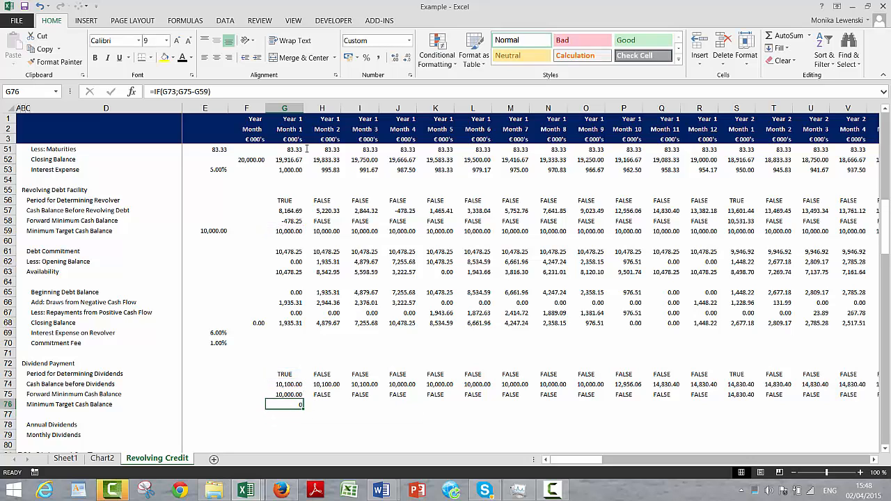
- Format G76 as a two-decimal number with thousands separators and fill it across row 76 through all monthly columns
key("ctrl+shift+1")
key("ctrl+shift+Right")
key("ctrl+r")
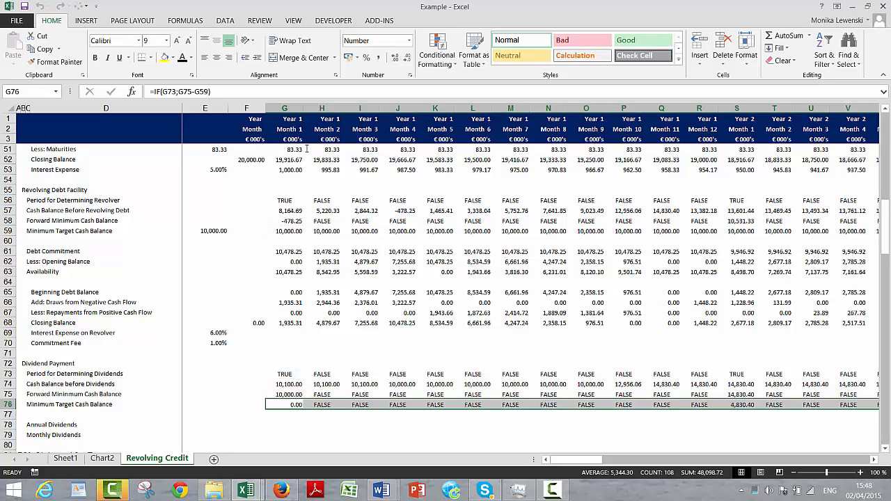
key("ctrl+shift+Left")
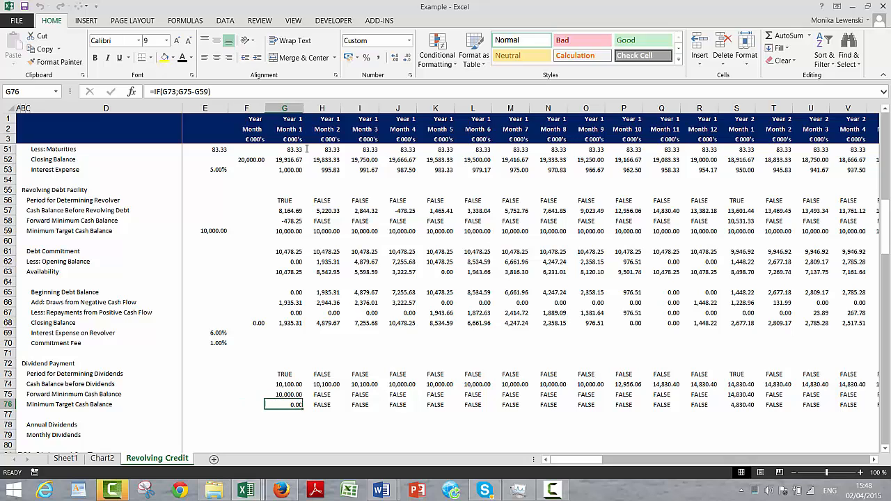
- Check the formulas filled in row 76 across the Year 1 months against the dividend period flags
key("Right")
key("Right")
key("Right")
key("Right")
key("Right")
key("Right")
key("Right")
key("Right")
key("Right")
key("Right")
key("Right")
key("Right")
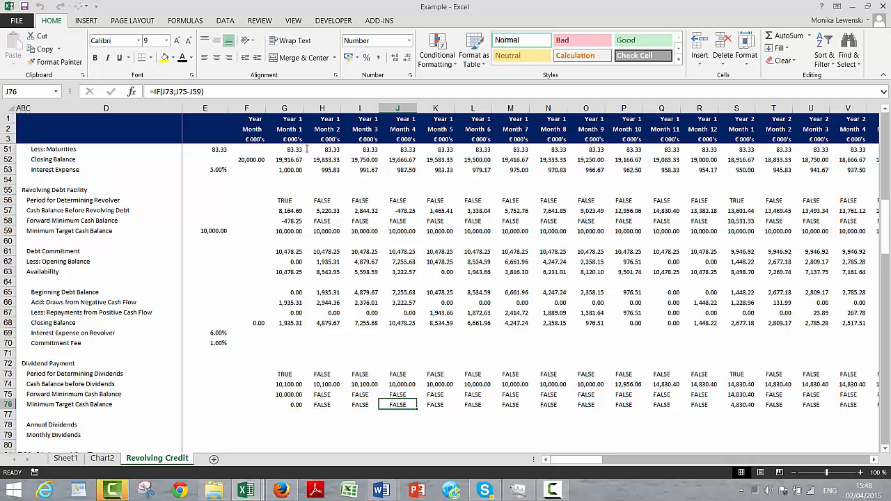
key("Left")
key("Left")
key("Left")
key("Left")
key("Left")
key("Left")
key("Left")
key("Left")
key("Left")
key("Left")
key("Left")
key("Left")
key("Left")
key("Left")
key("Left")
key("Left")
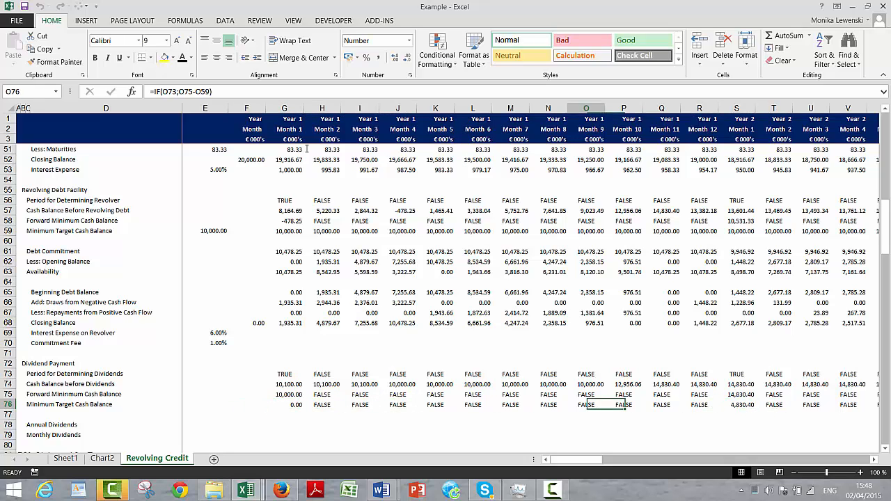
key("Right")
key("Right")
key("Right")
key("Right")
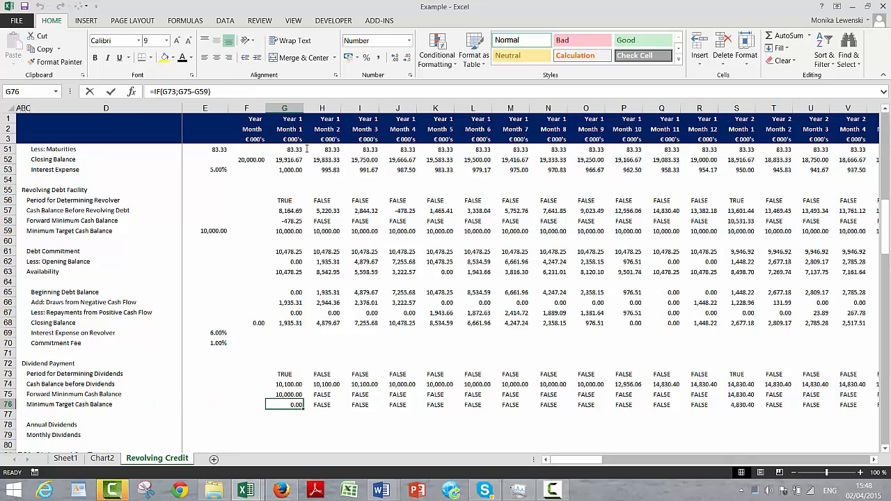
- Replace the Minimum Target Cash Balance formula in G76 with =G59 and fill it across all monthly columns
type("=")
left_click(279, 234)
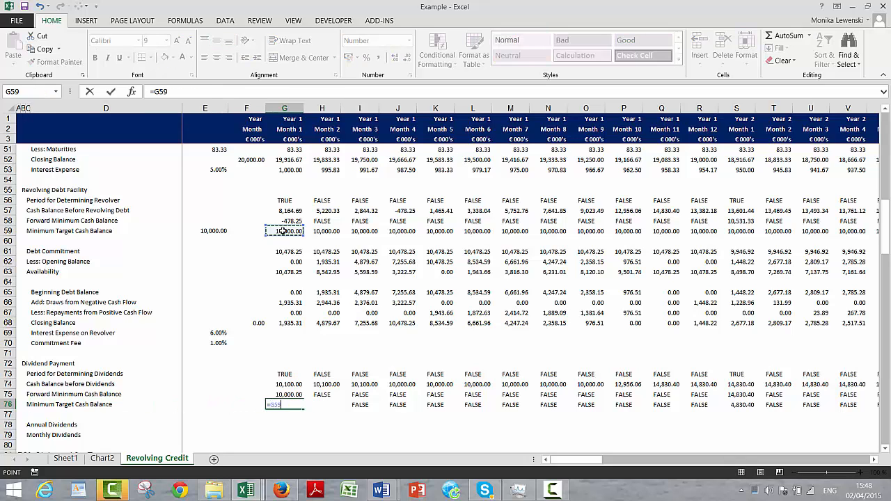
key("ctrl+Return")
key("ctrl+shift+Right")
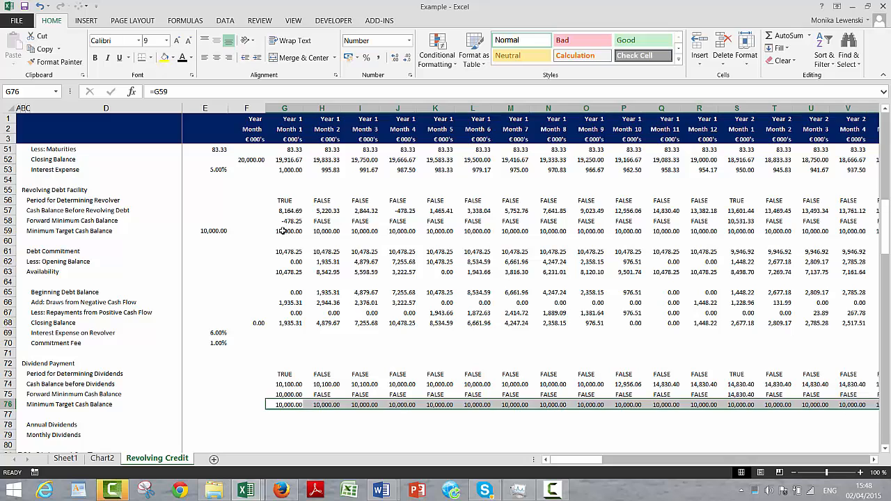
key("ctrl+r")
- Enter the Annual Dividends formula =IF(G73;G75-G76) for Year 1 Month 1 in G78
key("Down")
key("Down")
key("Left")
key("Right")
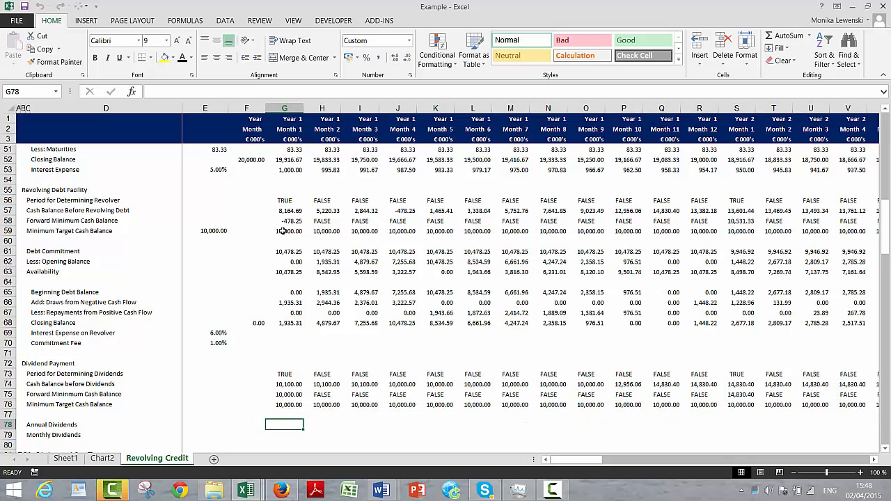
type("=if(")
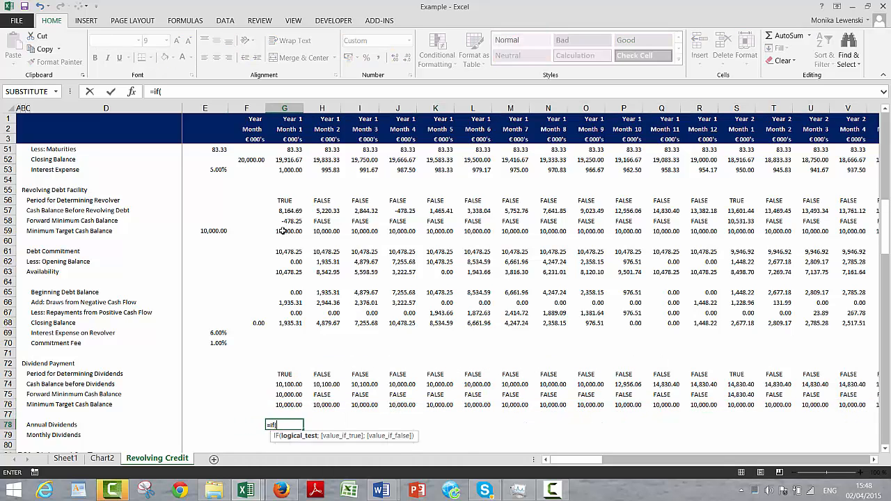
key("Up")
key("Up")
key("Up")
key("Up")
key("Up")
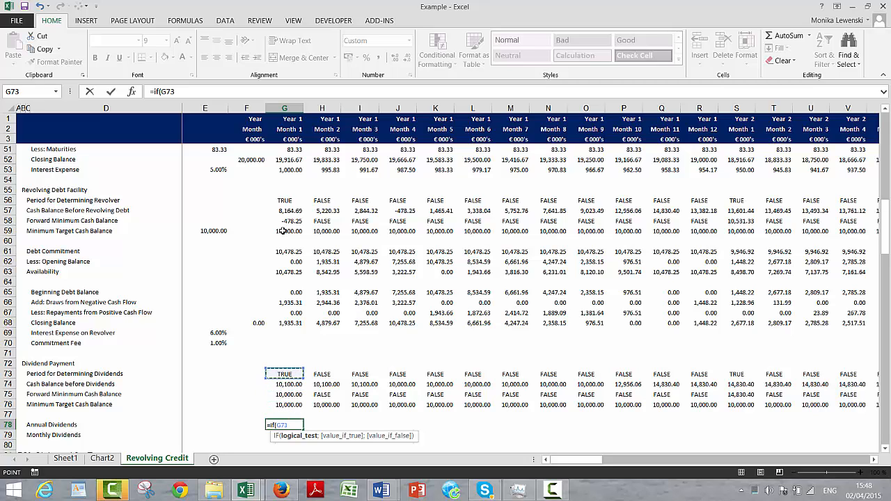
type(";")
key("Up")
key("Up")
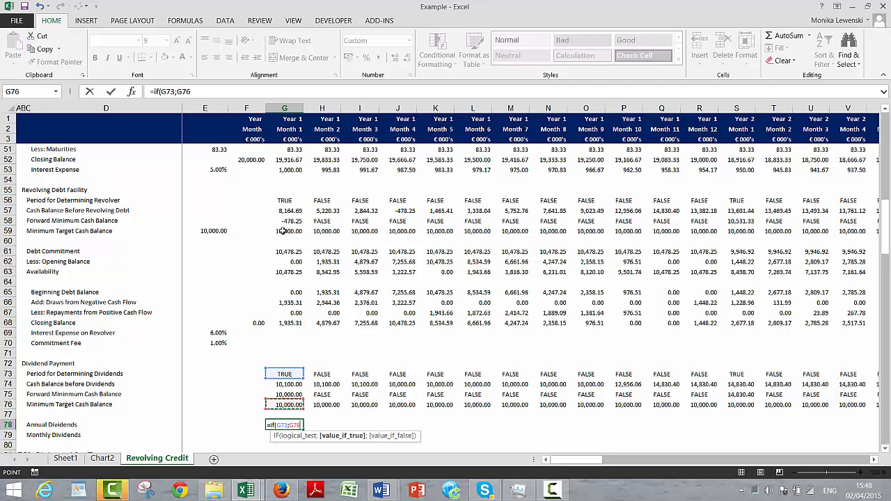
key("Up")
type("-")
key("Down")
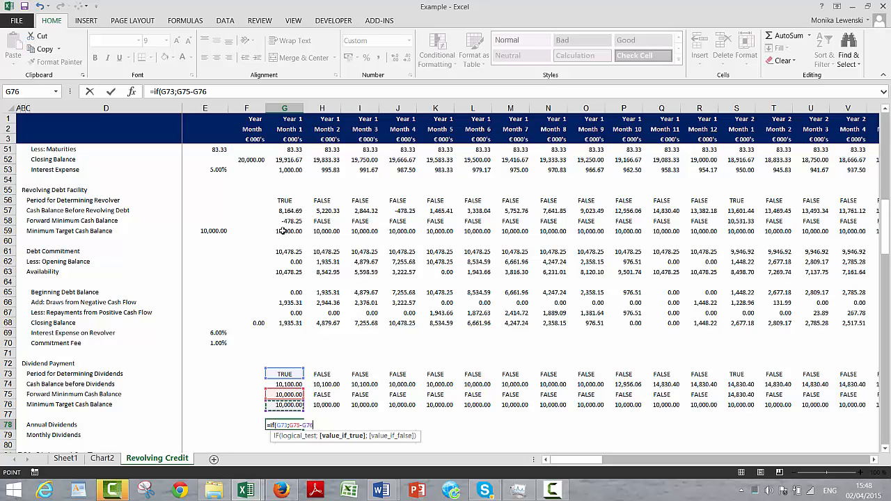
type(")")
key("Return")
key("Up")
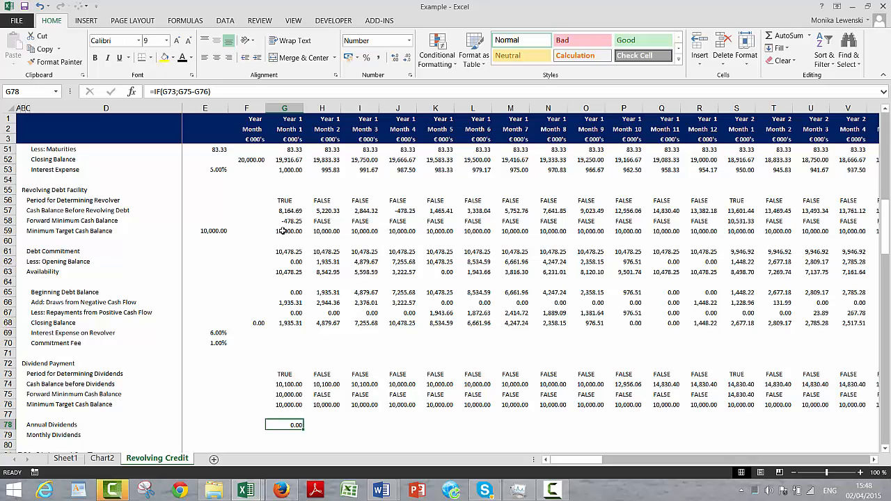
- Add F78 as the value-if-false of the Annual Dividends formula in G78 and fill it across all monthly columns
key("F2")
key("BackSpace")
type(";")
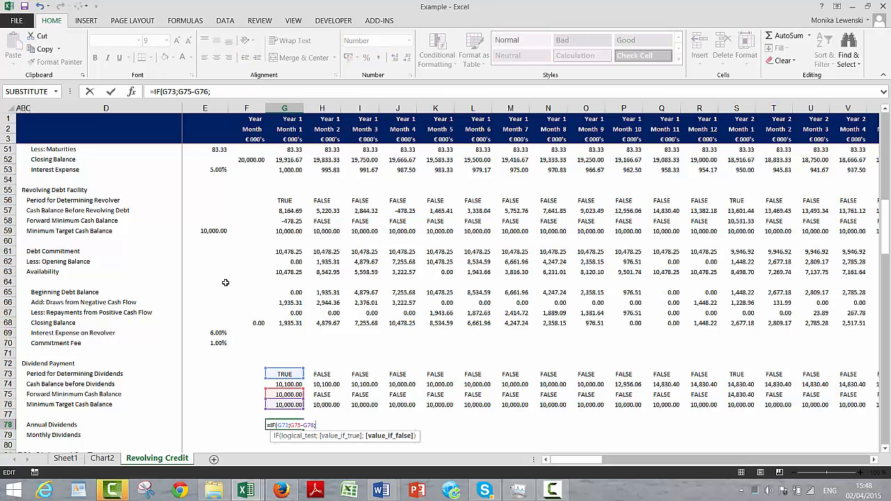
left_click(253, 426)
key("Return")
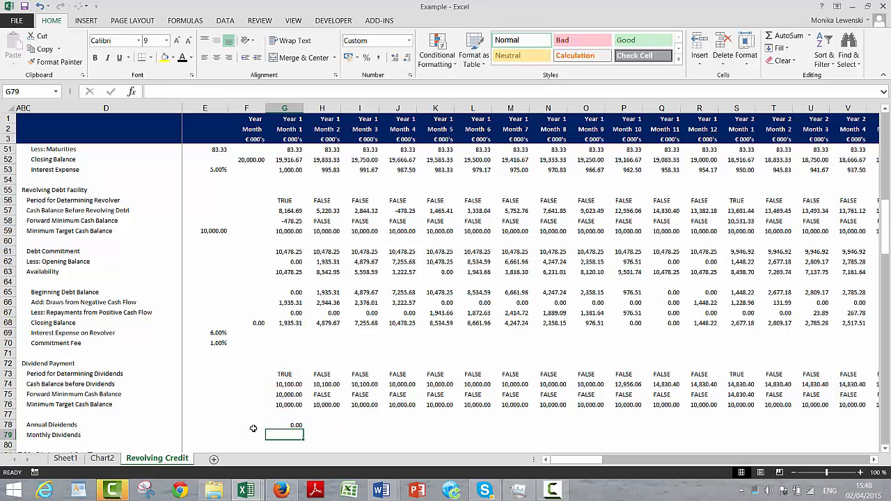
key("Up")
key("ctrl+shift+r")
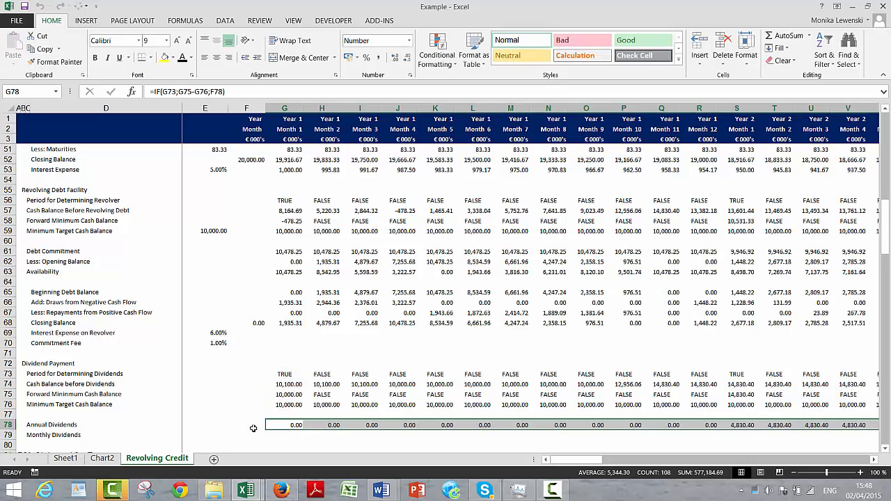
- Check the Annual Dividends formulas in row 78 from Year 1 Month 1 through the first months of Year 2
key("Right")
key("Right")
key("Right")
key("Right")
key("Right")
key("Right")
key("Right")
key("Right")
key("Right")
key("Right")
key("Right")
key("Right")
key("Right")
key("Right")
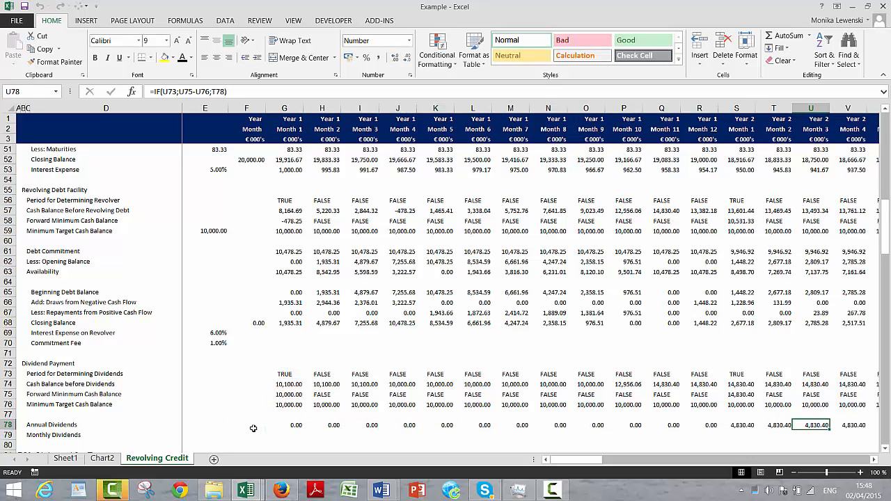
key("Left")
key("Left")
key("Right")
key("Left")
key("Left")
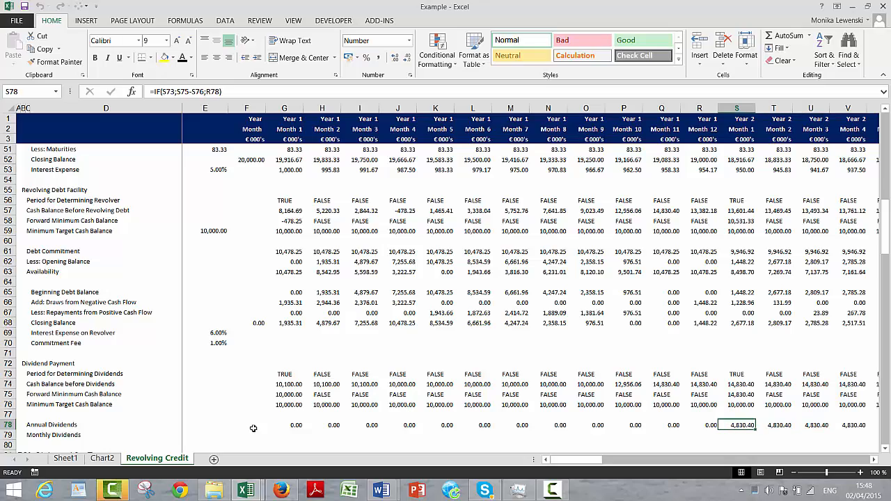
- Examine the Annual Dividends amounts in row 78 across all twelve months of Year 2
key("Right")
key("Right")
key("Right")
key("Right")
key("Right")
key("Right")
key("Right")
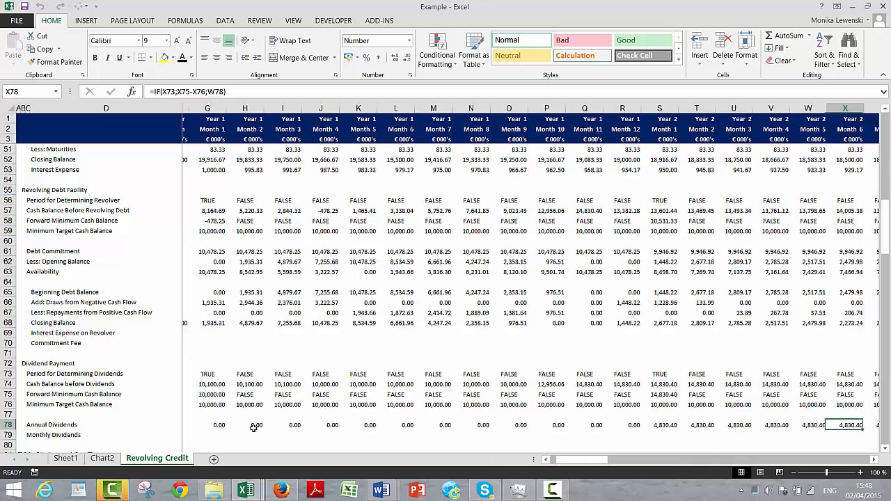
key("Right")
key("Right")
key("Right")
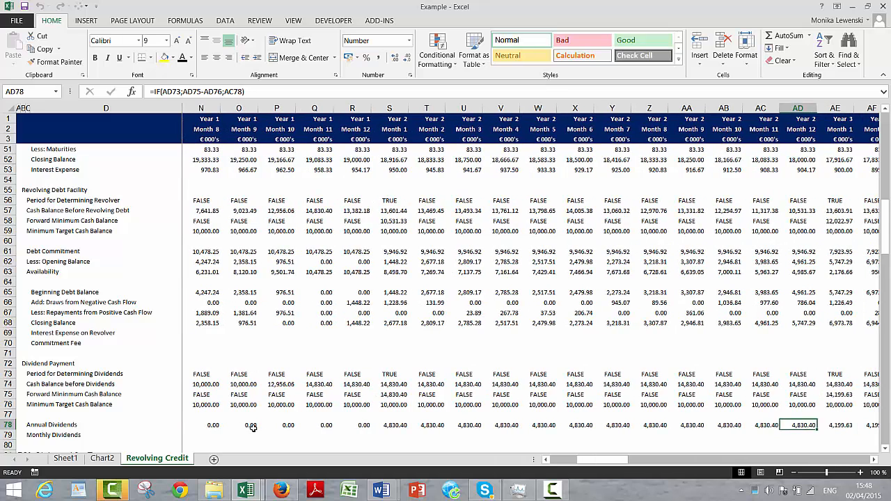
key("Left")
key("Left")
key("Left")
key("Left")
key("Left")
key("Left")
key("Left")
key("Left")
key("Left")
key("Left")
key("Left")
key("Left")
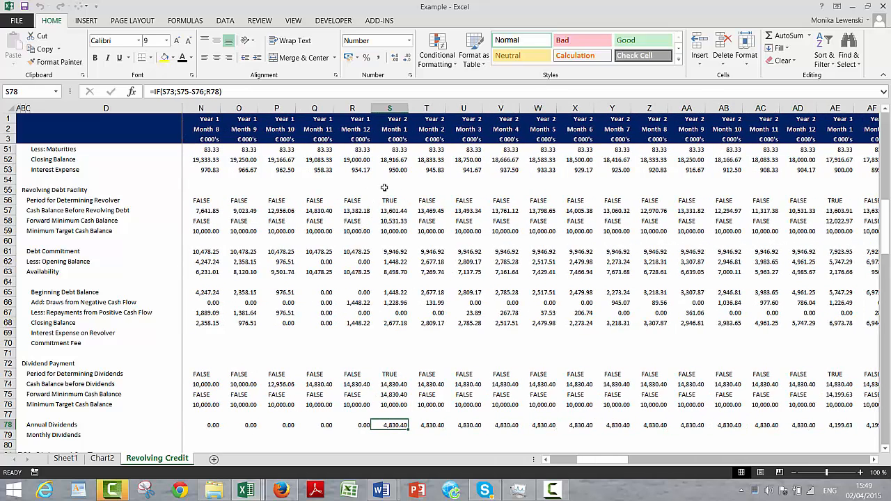
- Trace Year 2 Month 1 from Annual Dividends back up to Closing Cash in the Cash Balance section
key("Up")
key("Up")
key("Up")
key("Up")
key("Up")
key("Up")
key("Up")
key("Up")
key("Up")
key("Up")
key("Up")
key("Up")
key("Up")
key("Up")
key("Up")
key("Up")
key("Up")
key("Up")
key("Up")
key("Up")
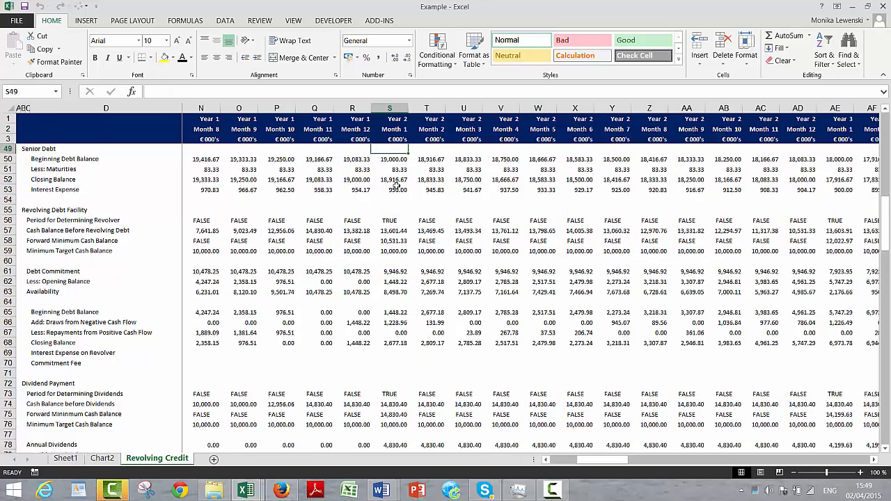
key("Up")
key("Up")
key("Up")
key("Up")
key("Up")
key("Up")
key("Down")
key("Down")
key("Down")
key("Down")
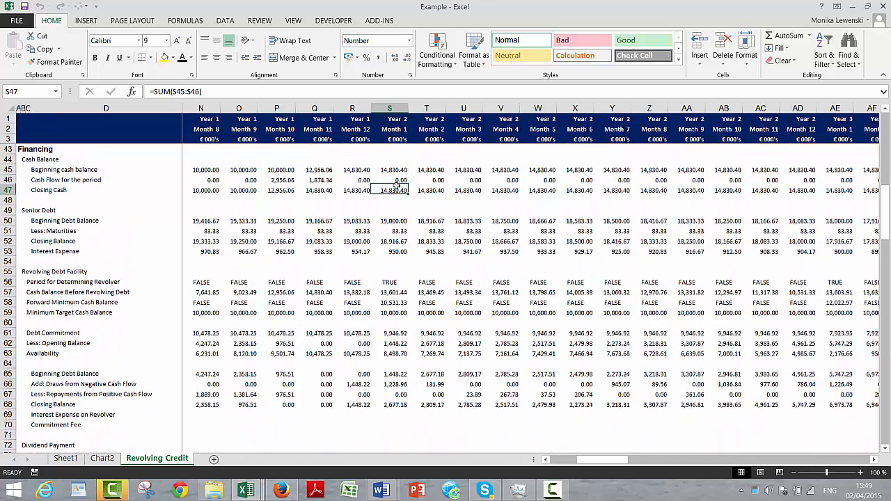
- Examine the Closing Cash balances in row 47 across the Year 2 months and beyond
key("Right")
key("Right")
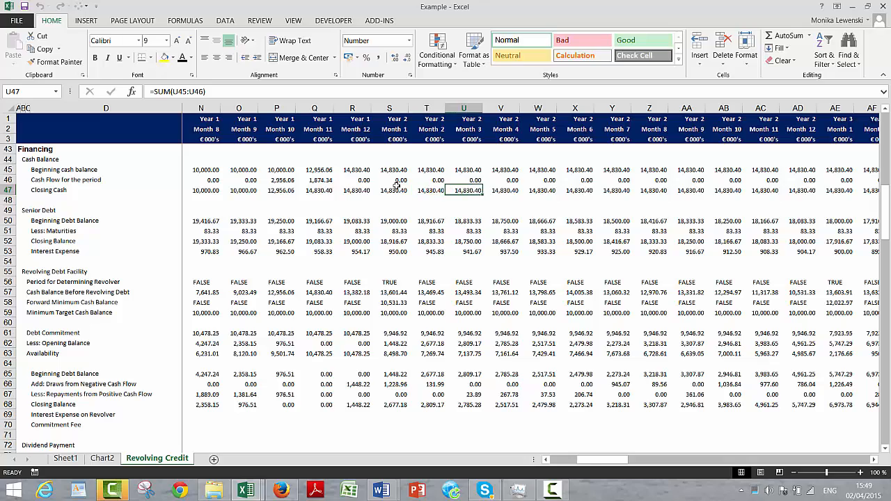
key("Right")
key("Right")
key("Right")
key("Right")
key("Right")
key("Right")
key("Right")
key("Right")
key("Right")
key("Right")
key("Right")
key("Right")
key("Right")
key("Right")
key("Right")
key("Right")
key("Left")
key("Left")
key("Left")
key("Left")
key("Left")
key("Left")
key("Left")
key("Left")
key("Left")
key("Left")
key("Left")
key("Left")
key("Left")
key("Left")
key("Left")
key("Left")
key("Left")
key("Left")
key("Left")
key("Left")
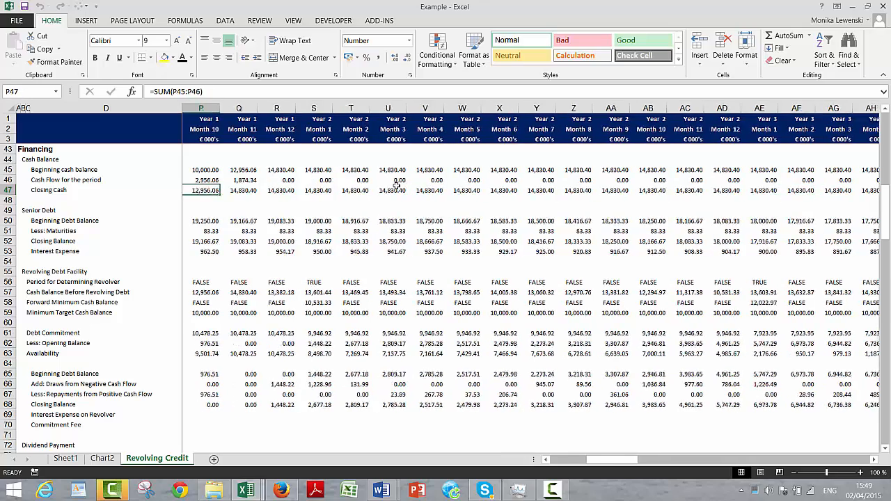
key("Home")
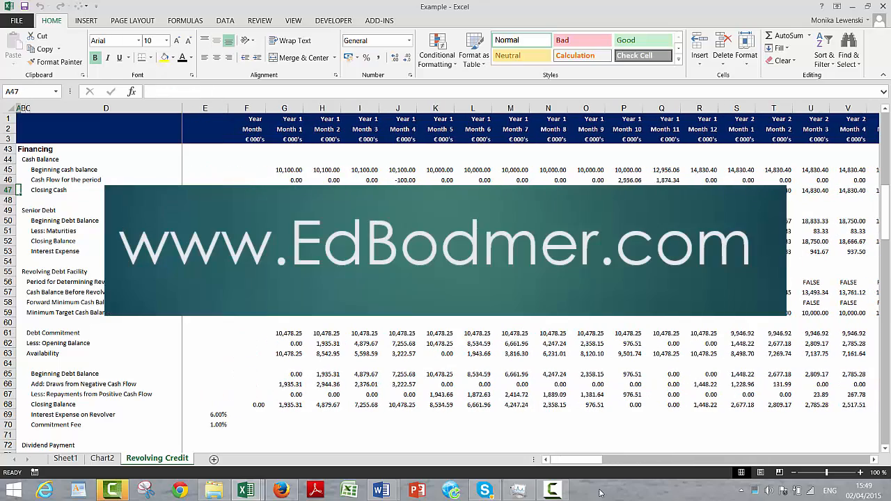
left_click(552, 490)
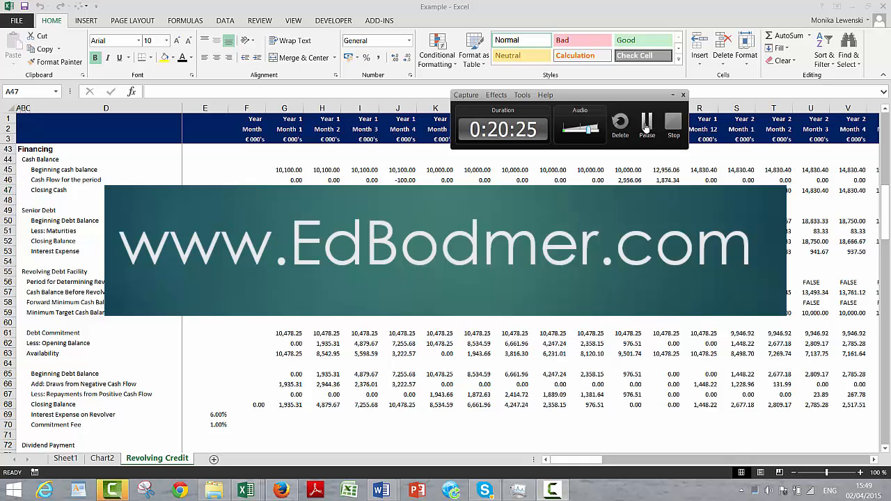
left_click(646, 124)
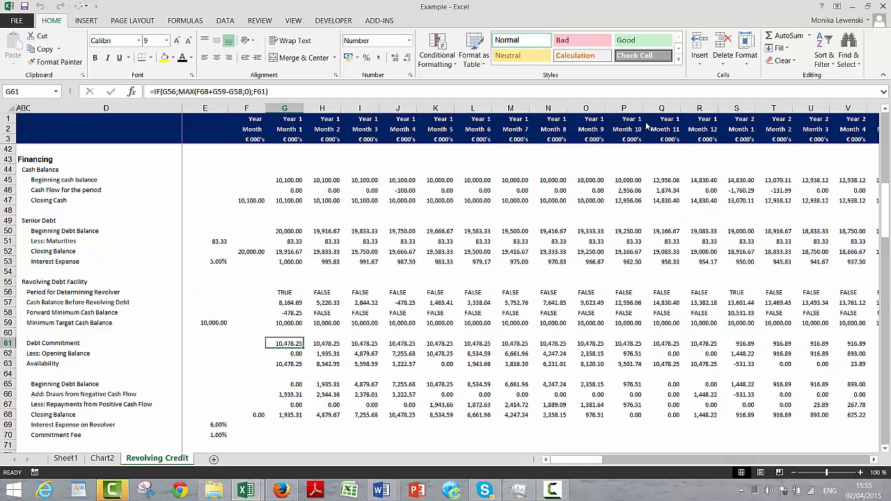
- Rebuild the Debt Commitment formula in G61 as =IF(G56;MAX(F68+G59-G58;0);F61) and fill it across all monthly columns
key("F2")
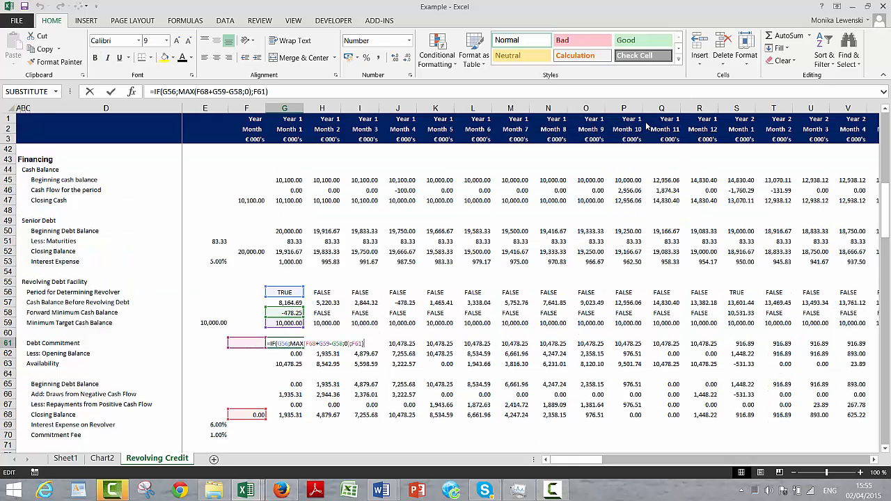
key("Left")
key("Left")
key("Left")
key("Left")
key("Left")
key("Left")
key("Left")
key("Left")
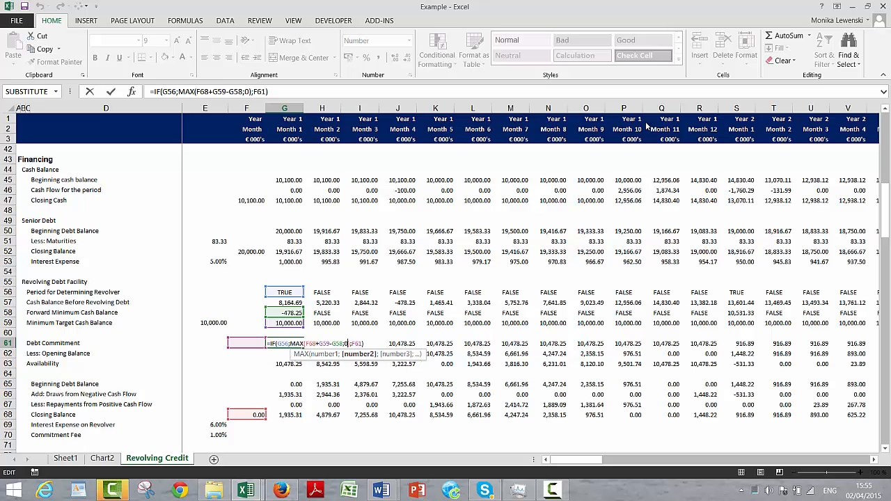
key("BackSpace")
key("BackSpace")
key("BackSpace")
key("BackSpace")
key("BackSpace")
key("BackSpace")
key("BackSpace")
key("BackSpace")
key("BackSpace")
key("BackSpace")
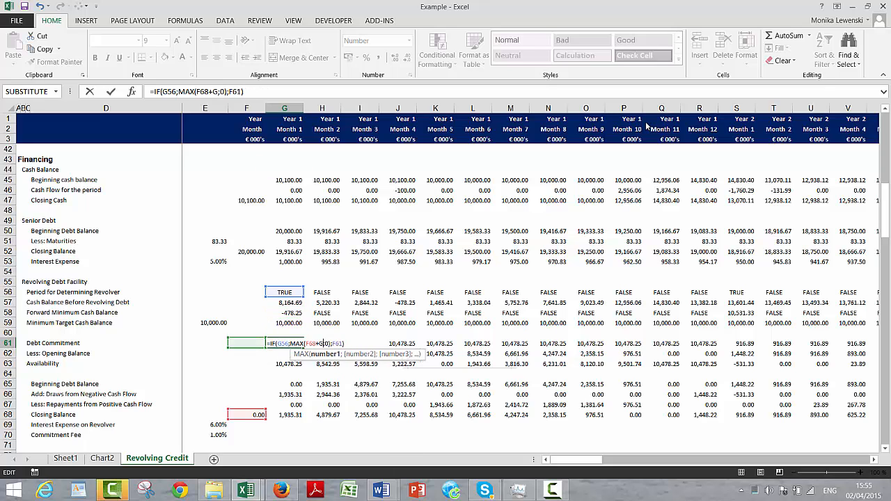
key("BackSpace")
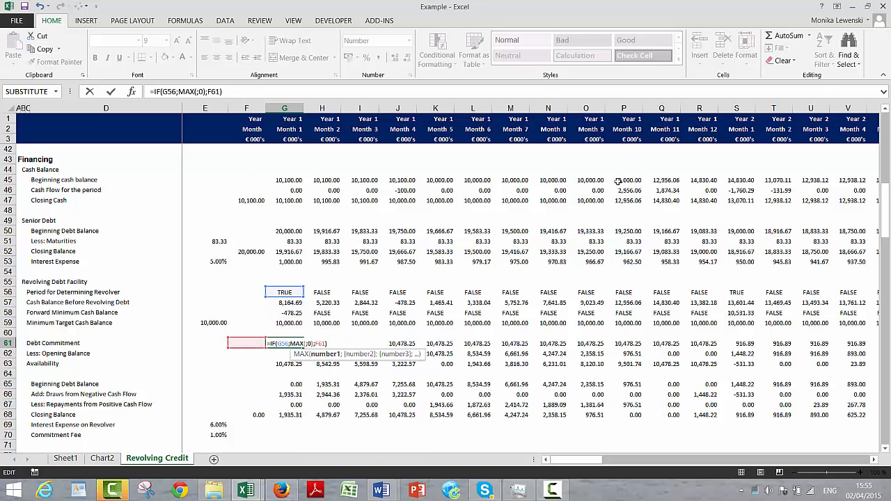
left_click(254, 414)
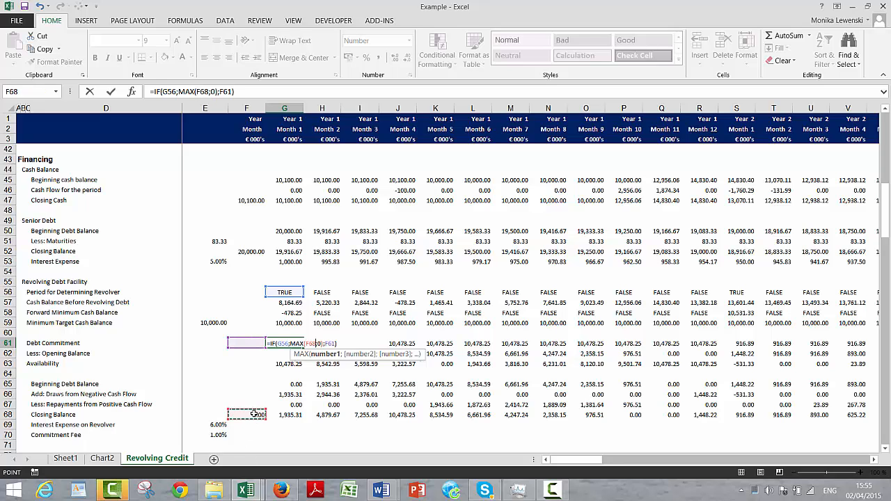
type("+")
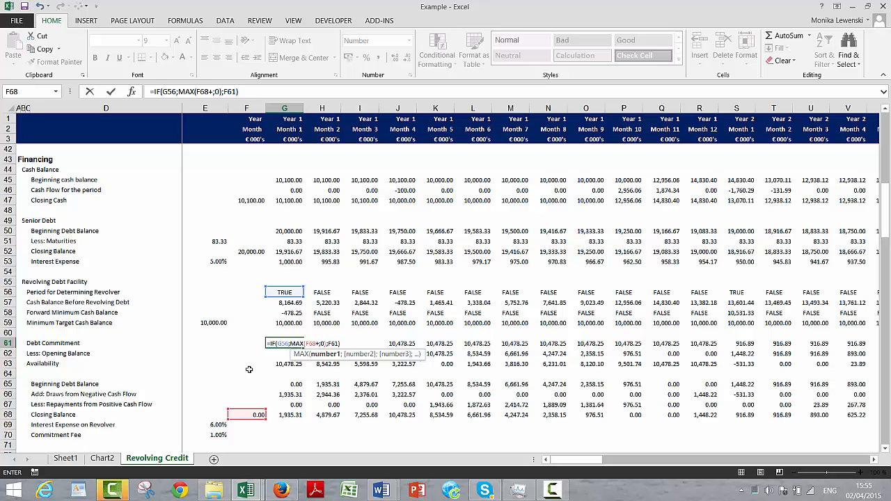
left_click(288, 323)
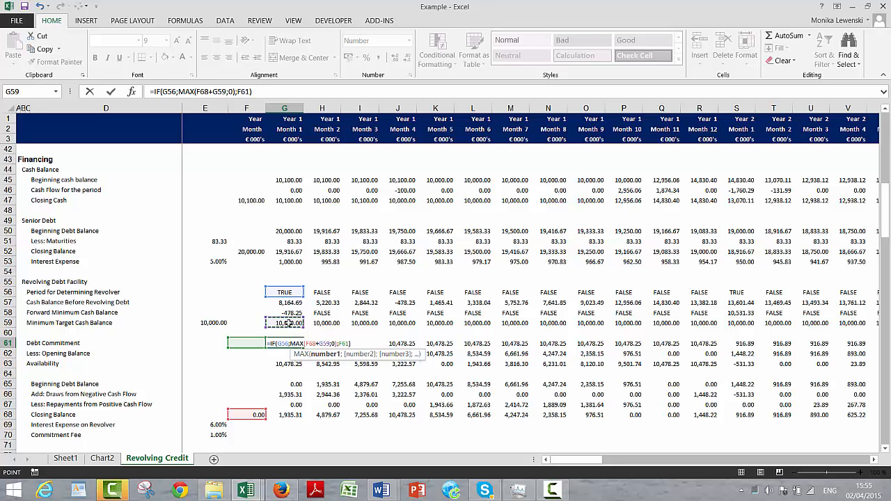
type("-")
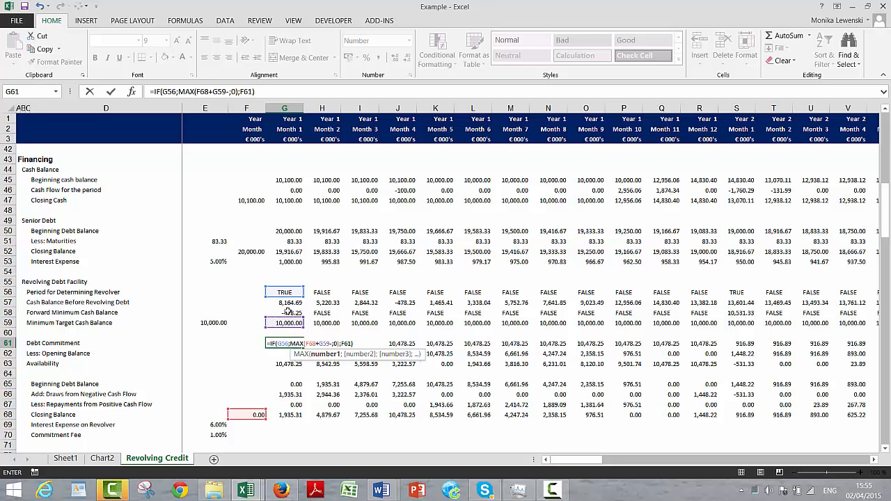
left_click(289, 312)
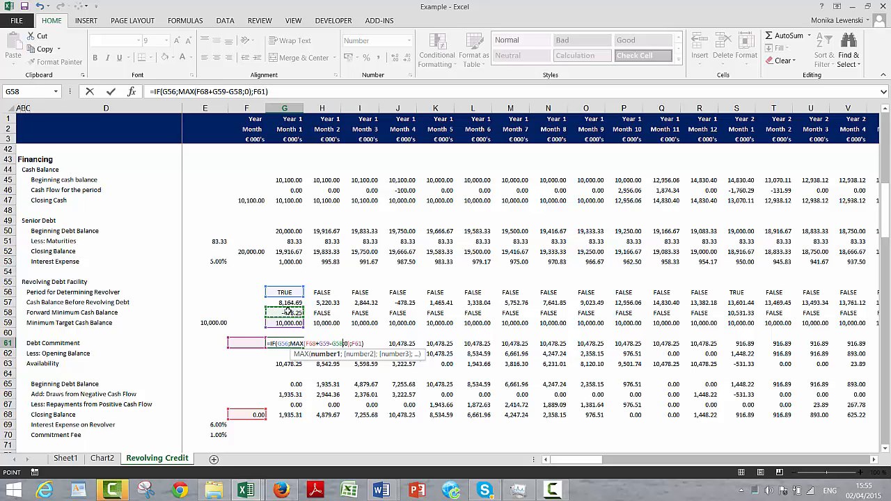
key("ctrl+Return")
key("ctrl+shift+Right")
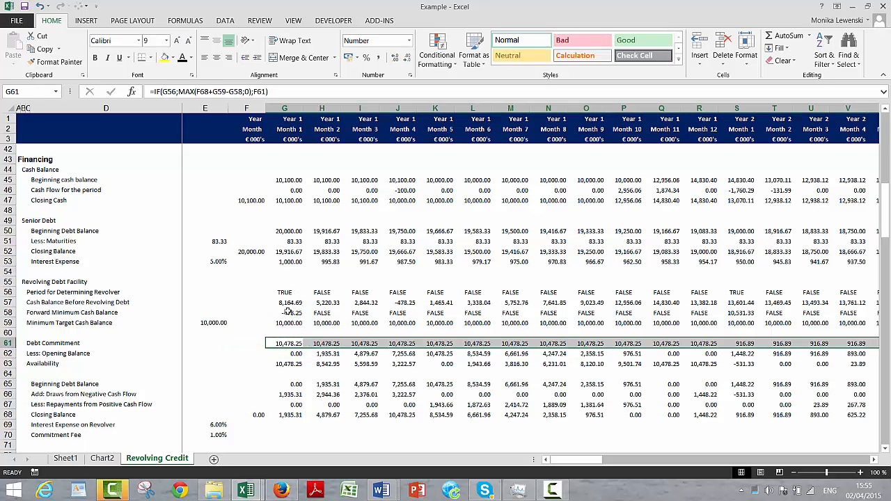
- Examine the Closing Cash balances in row 47 month by month from Year 1 through Year 3 and the later years
key("Up")
key("Up")
key("Up")
key("Up")
key("Up")
key("Up")
key("Up")
key("Up")
key("Up")
key("Up")
key("Up")
key("Up")
key("Up")
key("Up")
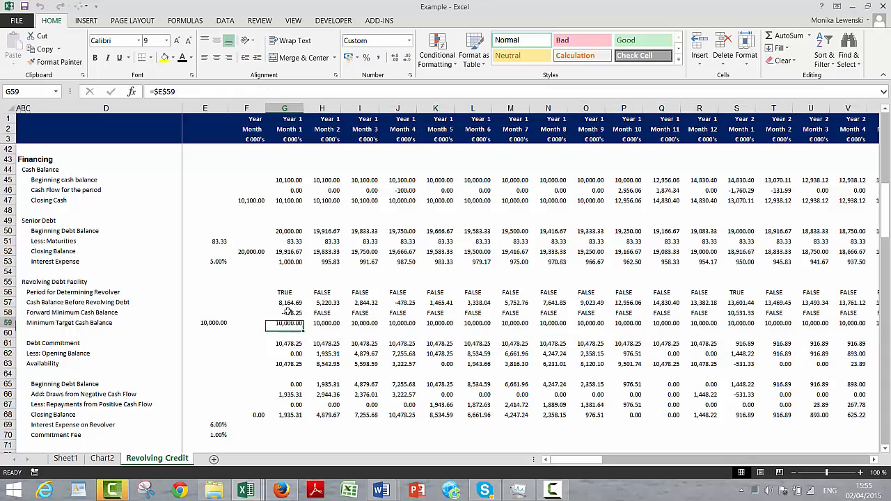
key("Right")
key("Right")
key("Right")
key("Right")
key("Right")
key("Right")
key("Right")
key("Right")
key("Right")
key("Right")
key("Right")
key("Right")
key("Right")
key("Right")
key("Right")
key("Right")
key("Right")
key("Right")
key("Right")
key("Right")
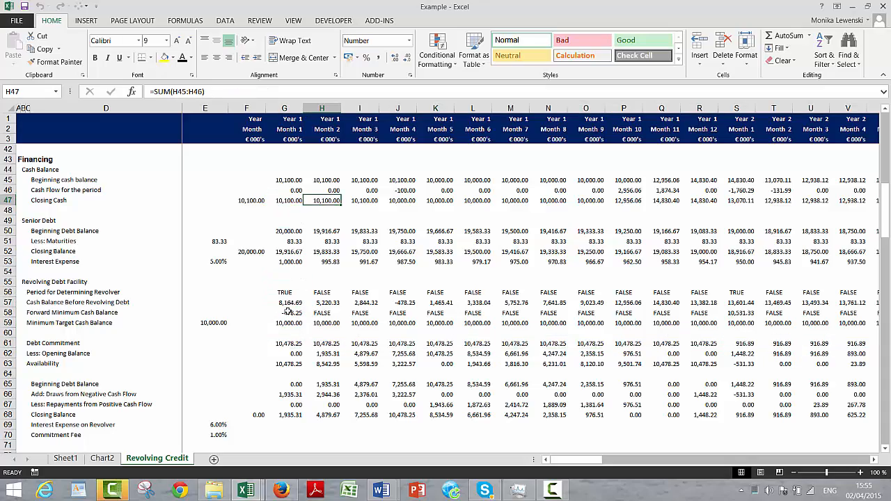
key("Right")
key("Right")
key("Right")
key("Right")
key("Right")
key("Right")
key("Right")
key("Right")
key("Right")
key("Right")
key("Right")
key("Right")
key("Right")
key("Right")
key("Right")
key("Right")
key("Right")
key("Right")
key("Right")
key("Right")
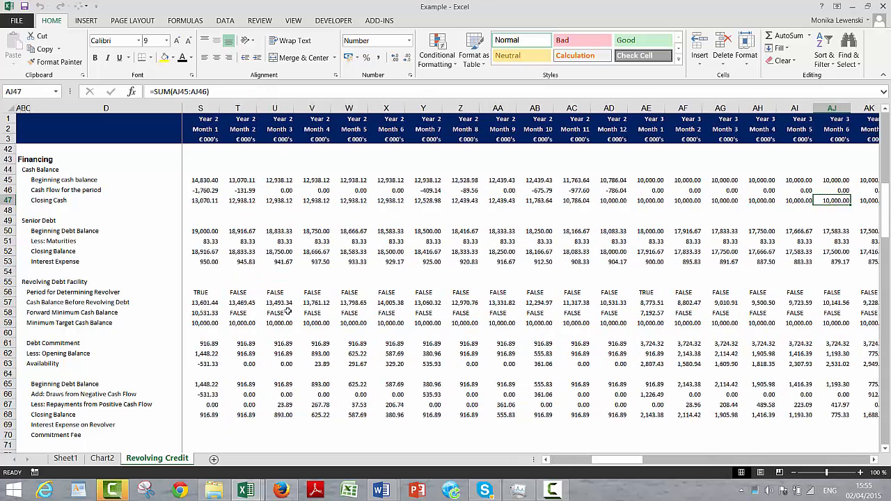
key("Right")
key("Right")
key("Right")
key("Right")
key("Right")
key("Right")
key("Right")
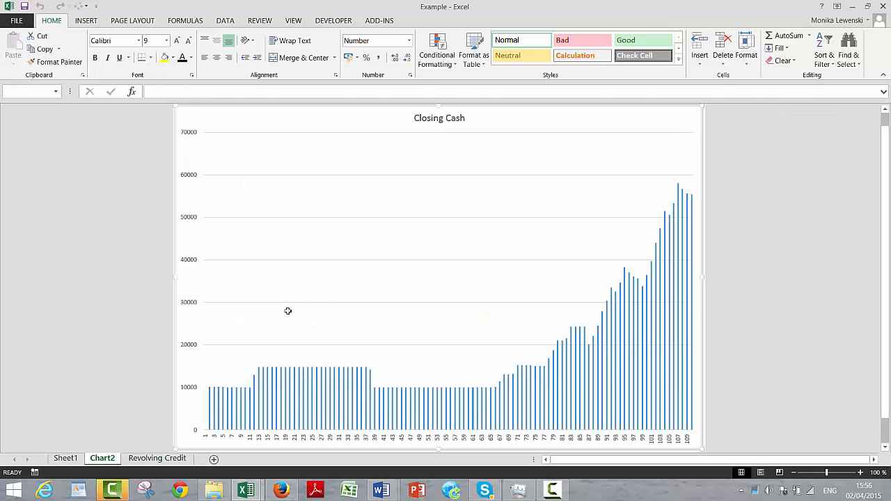
- Review the Closing Cash column chart on the Chart2 sheet and return to the Revolving Credit sheet
key("ctrl+Page_Up")
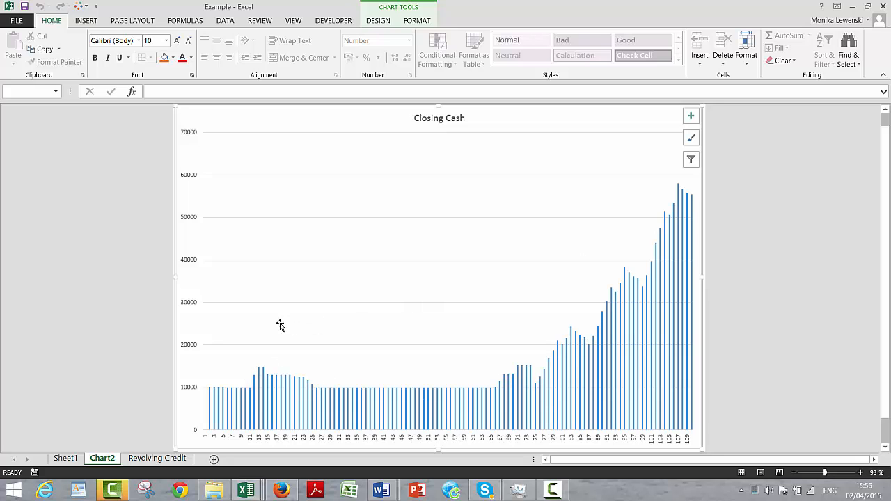
key("ctrl+Page_Down")
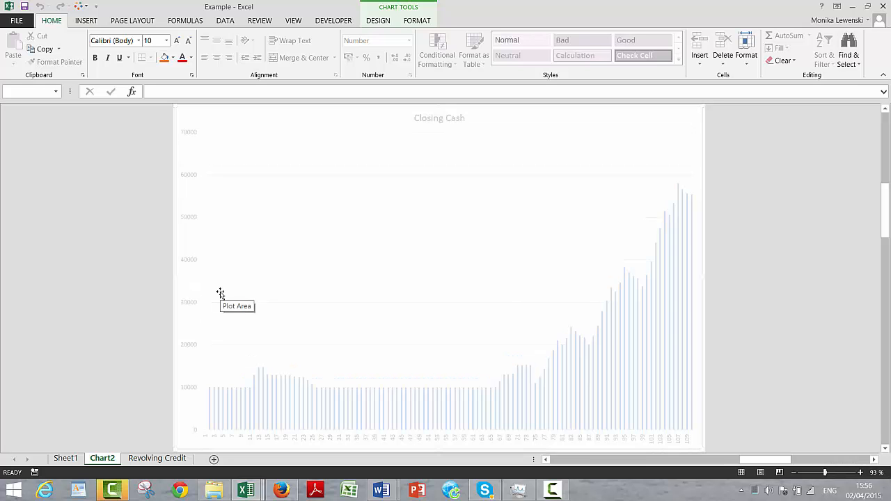
- Go back to the first monthly columns and down to the Annual Dividends row of the Dividend Payment section
key("Left")
key("Left")
key("Left")
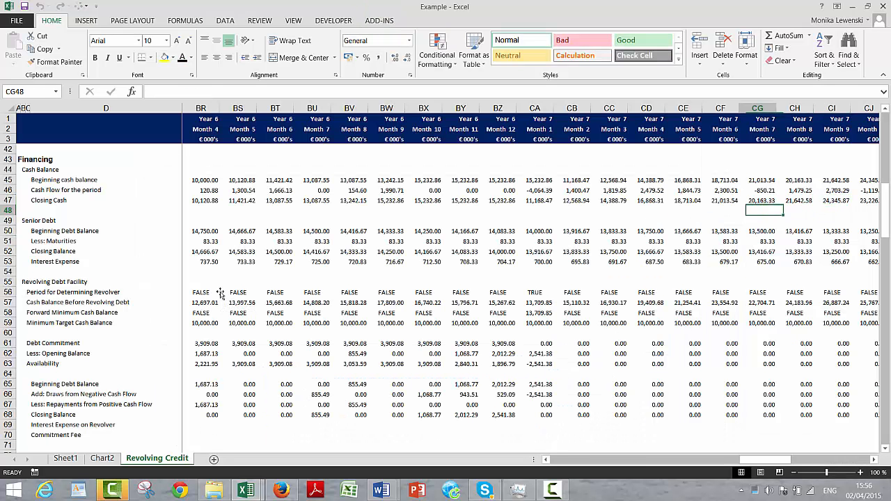
key("Down")
key("Down")
key("Down")
key("Down")
key("Down")
key("Down")
key("Left")
key("Left")
key("Left")
key("Left")
key("Left")
key("Left")
key("Left")
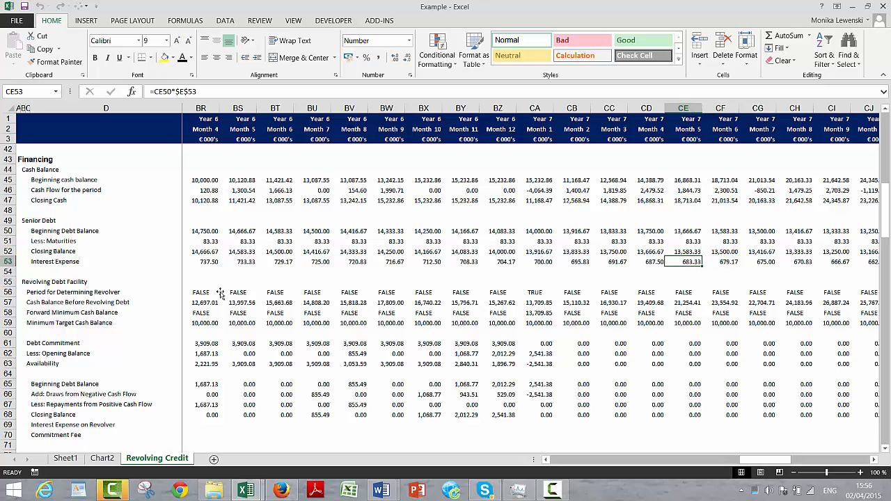
key("Left")
key("Left")
key("Left")
key("Left")
key("Left")
key("Left")
key("Left")
key("Left")
key("Left")
key("Left")
key("Left")
key("Left")
key("Left")
key("Left")
key("Left")
key("Left")
key("Left")
key("Left")
key("Left")
key("Left")
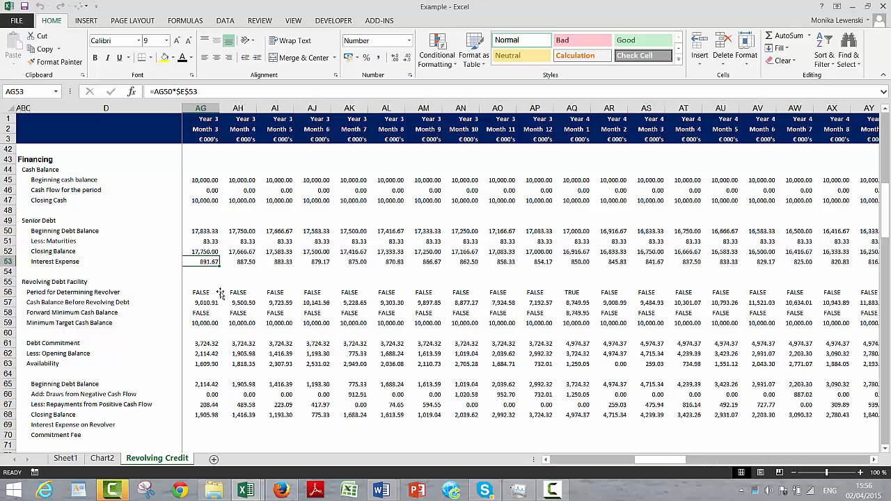
key("Left")
key("Left")
key("Left")
key("Left")
key("Left")
key("Left")
key("Left")
key("Left")
key("Left")
key("Left")
key("Left")
key("Left")
key("Left")
key("Left")
key("Left")
key("Left")
key("Left")
key("Down")
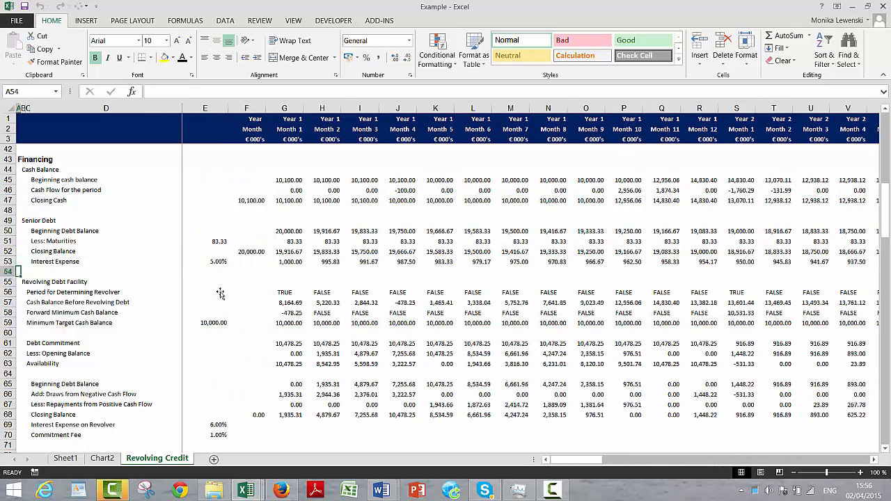
key("Down")
key("Down")
key("Down")
key("Down")
key("Down")
key("Down")
key("Down")
key("Down")
key("Down")
key("Down")
key("Down")
key("Down")
key("Down")
key("Down")
key("Down")
key("Down")
key("Down")
key("Down")
key("Down")
key("Down")
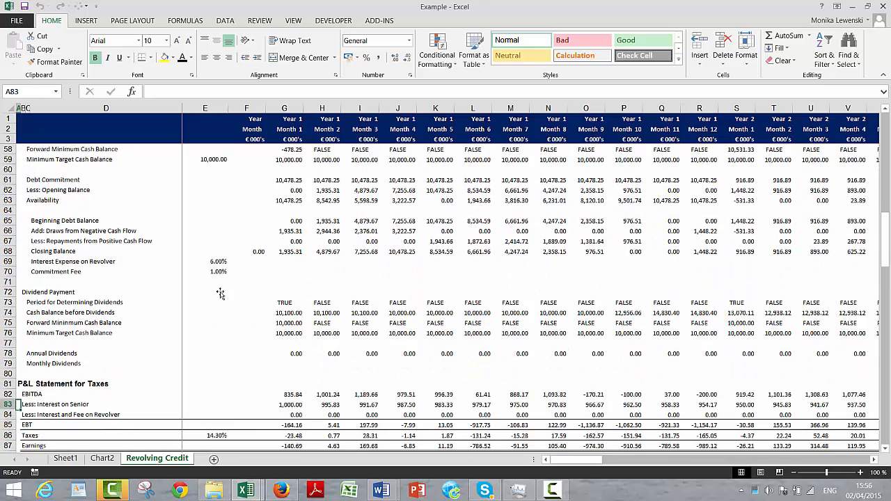
key("Up")
key("Up")
key("Up")
key("Up")
key("Up")
- Examine the Annual Dividends in row 78 from Year 1 through Year 7, finishing on Year 7 Month 1 in CA78
key("Right")
key("Right")
key("Right")
key("Right")
key("Right")
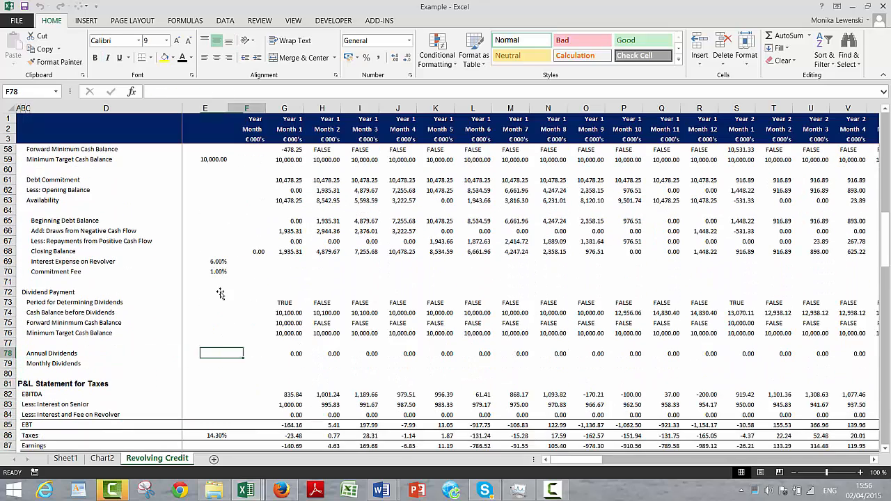
key("Right")
key("Right")
key("Right")
key("Right")
key("Right")
key("Right")
key("Right")
key("Right")
key("Right")
key("Right")
key("Right")
key("Right")
key("Right")
key("Right")
key("Right")
key("Right")
key("Right")
key("Right")
key("Right")
key("Right")
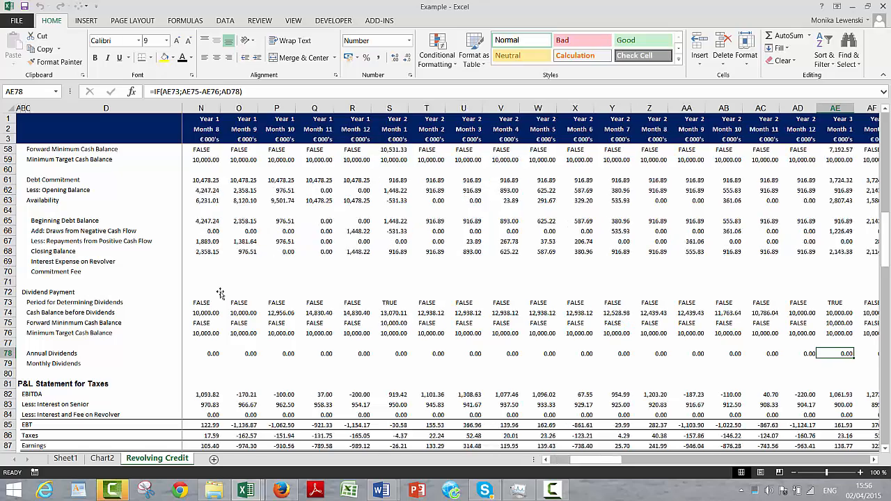
key("Right")
key("Right")
key("Right")
key("Right")
key("Right")
key("Right")
key("Right")
key("Right")
key("Right")
key("Right")
key("Right")
key("Right")
key("Right")
key("Right")
key("Right")
key("Right")
key("Right")
key("Right")
key("Right")
key("Right")
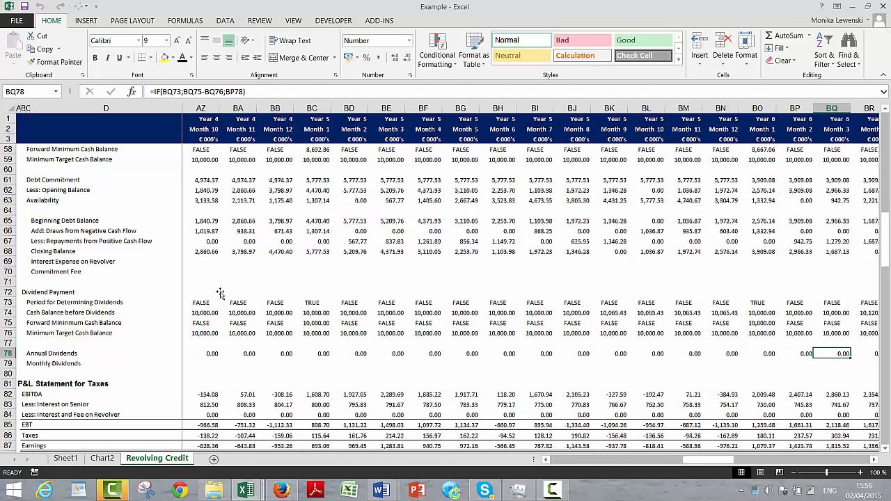
key("Right")
key("Right")
key("Right")
key("Right")
key("Right")
key("Right")
key("Right")
key("Right")
key("Right")
key("Right")
key("Right")
key("Right")
key("Right")
key("Right")
key("Right")
key("Right")
key("Right")
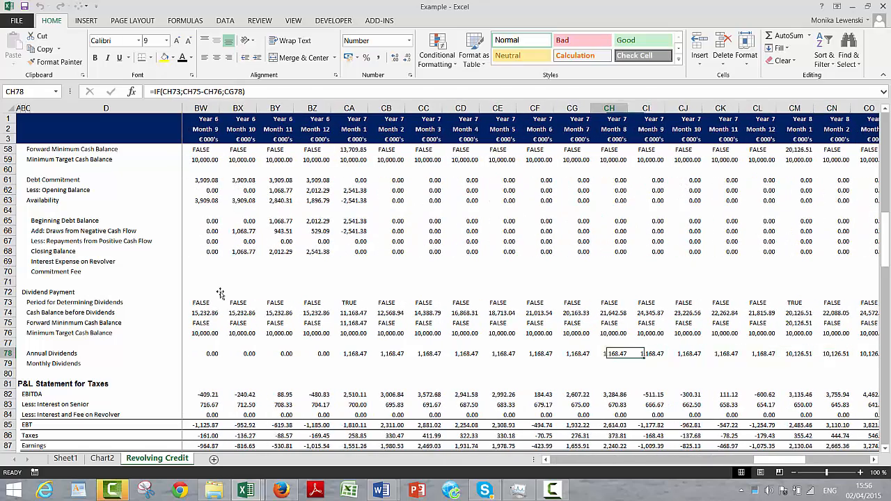
key("Left")
key("Left")
key("Left")
key("Left")
key("Left")
key("Left")
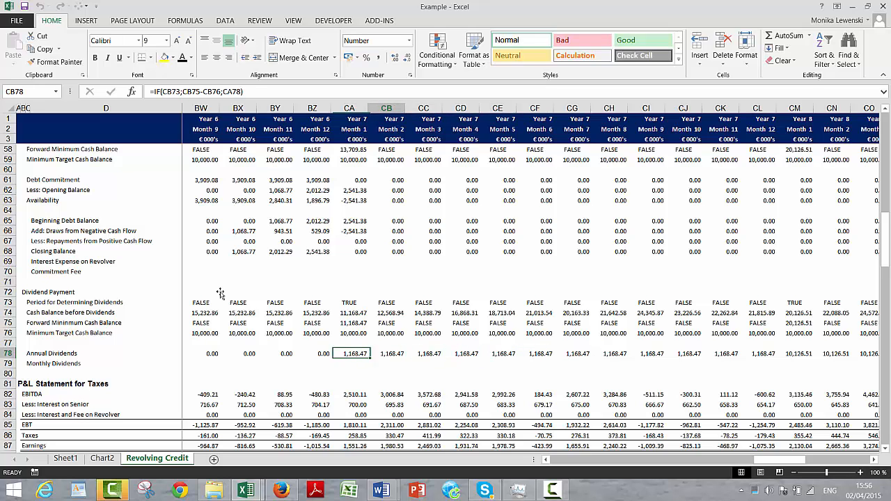
key("Left")
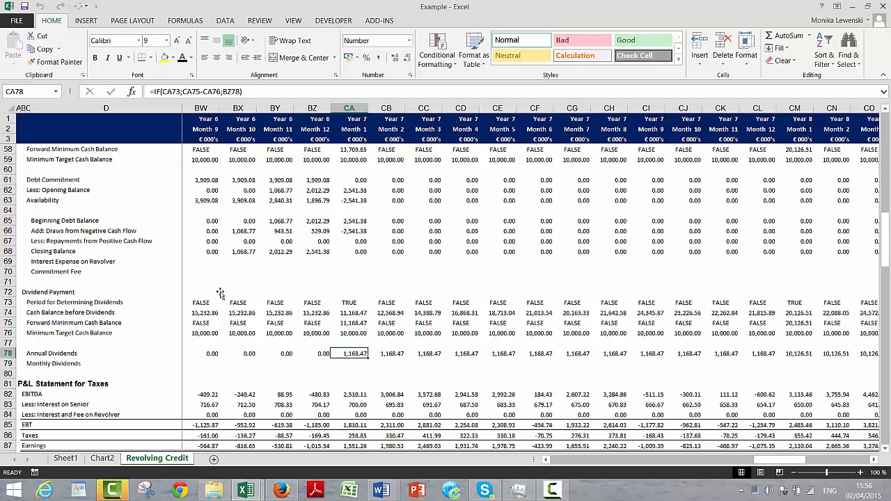
- Examine the Annual Dividends in row 78 from Year 7 through the end of Year 9
key("Right")
key("Right")
key("Right")
key("Right")
key("Right")
key("Right")
key("Right")
key("Right")
key("Right")
key("Right")
key("Right")
key("Right")
key("Right")
key("Right")
key("Right")
key("Right")
key("Right")
key("Right")
key("Right")
key("Right")
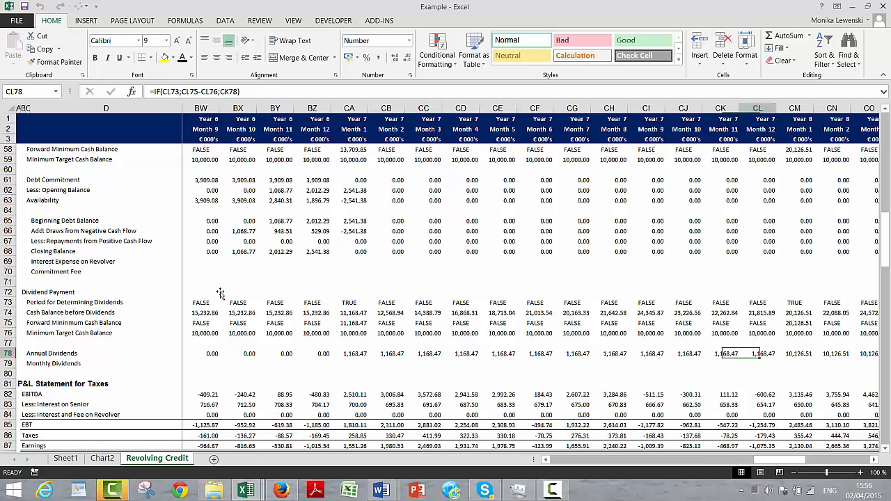
key("Right")
key("Right")
key("Right")
key("Right")
key("Right")
key("Right")
key("Right")
key("Right")
key("Right")
key("Right")
key("Right")
key("Right")
key("Right")
key("Right")
key("Right")
key("Right")
key("Right")
key("Right")
key("Right")
key("Right")
- Go back along the Annual Dividends row to the start of the sheet and down to the Monthly Dividends row
key("Left")
key("Left")
key("Left")
key("Left")
key("Left")
key("Left")
key("Left")
key("Left")
key("Left")
key("Left")
key("Left")
key("Left")
key("Left")
key("Left")
key("Left")
key("Left")
key("Left")
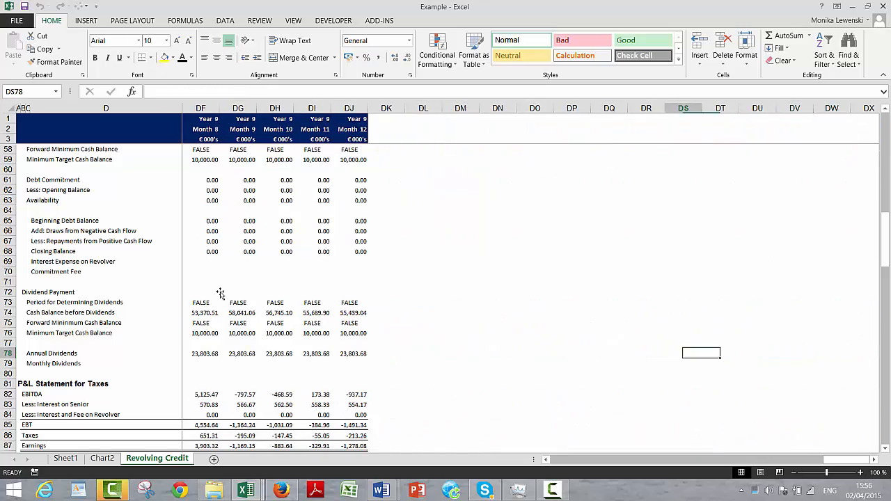
key("Left")
key("Left")
key("Left")
key("Left")
key("Left")
key("Left")
key("Left")
key("Left")
key("Left")
key("Left")
key("Left")
key("Left")
key("Left")
key("Left")
key("Left")
key("Left")
key("Left")
key("Left")
key("Left")
key("Left")
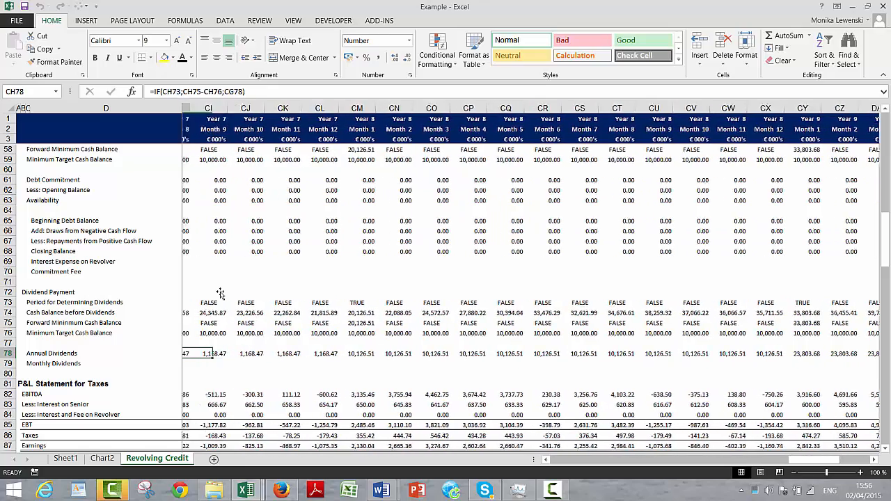
key("Left")
key("Left")
key("Left")
key("Left")
key("Left")
key("Left")
key("Left")
key("Left")
key("Left")
key("Left")
key("Left")
key("Left")
key("Left")
key("Left")
key("Left")
key("Left")
key("Left")
key("Left")
key("Left")
key("Left")
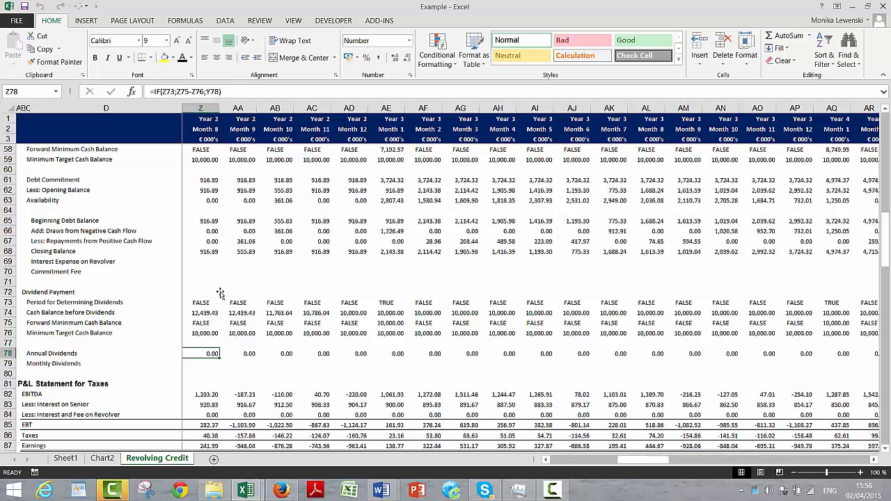
key("Left")
key("Left")
key("Left")
key("Left")
key("Left")
key("Left")
key("Left")
key("Left")
key("Left")
key("Left")
key("Left")
key("Left")
key("Down")
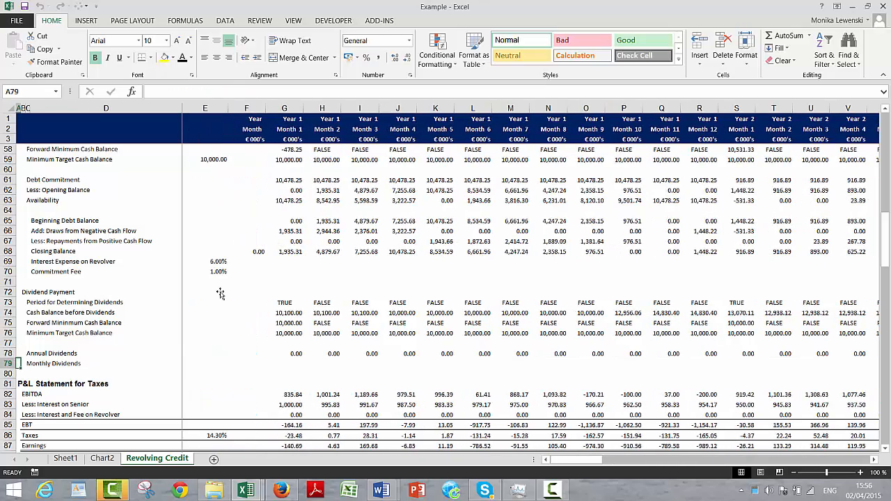
- Insert two blank rows above Monthly Dividends and enter the label "Dividend Tracking" in C79
key("shift+space")
key("ctrl+shift+plus")
key("ctrl+shift+plus")
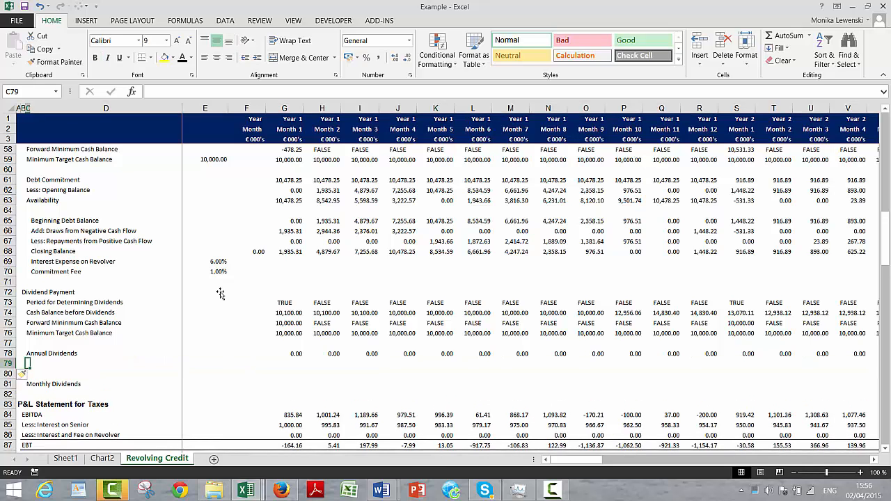
type("Dividend Track")
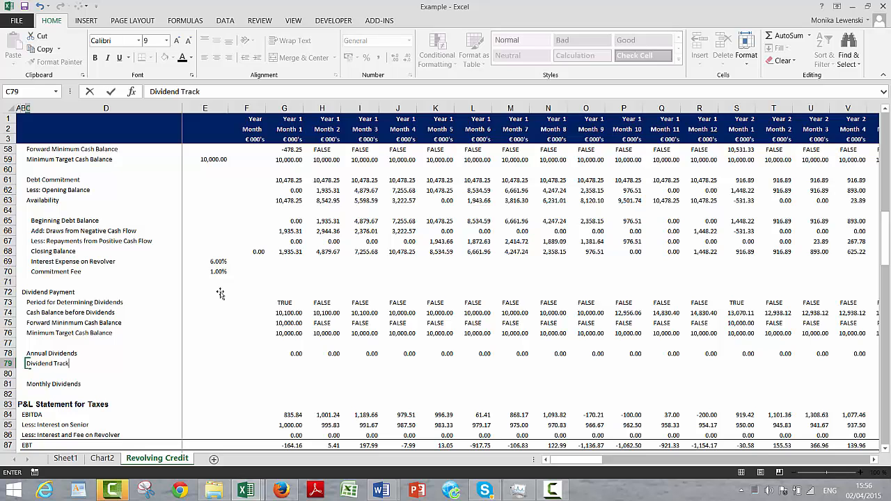
type("ing")
key("Return")
- Insert two more rows below Dividend Tracking and label C80 "Opening Balance" and C81 "Add: Dividends Paid"
key("shift+space")
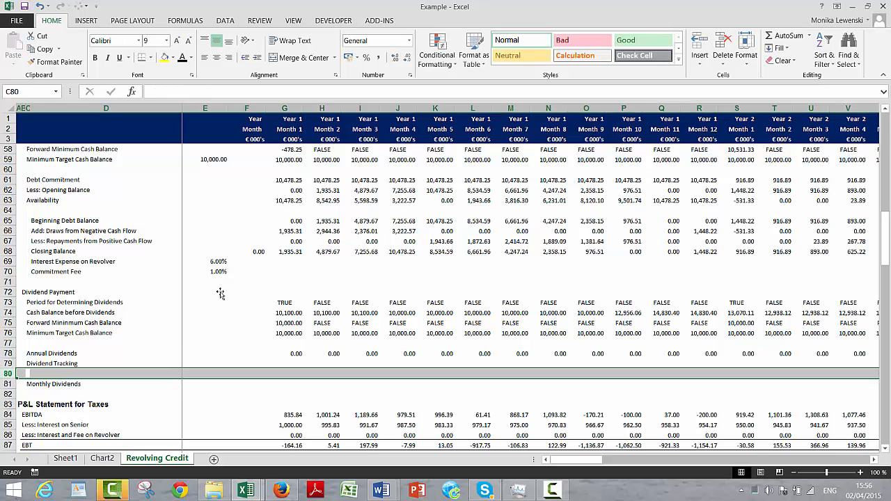
key("ctrl+shift+plus")
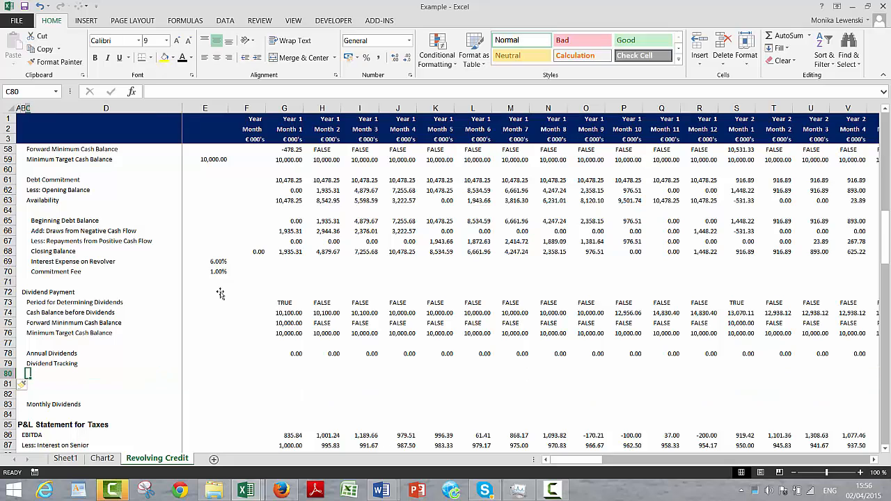
type("Opening Bala")
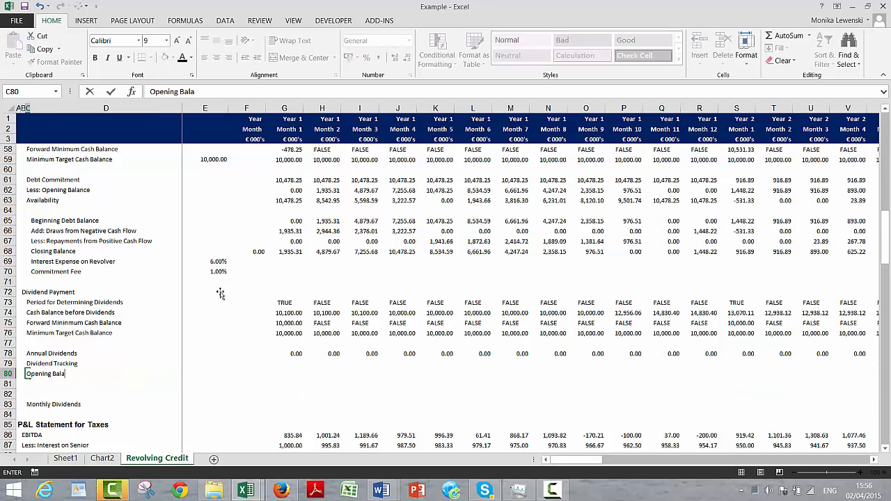
type("nce")
key("Return")
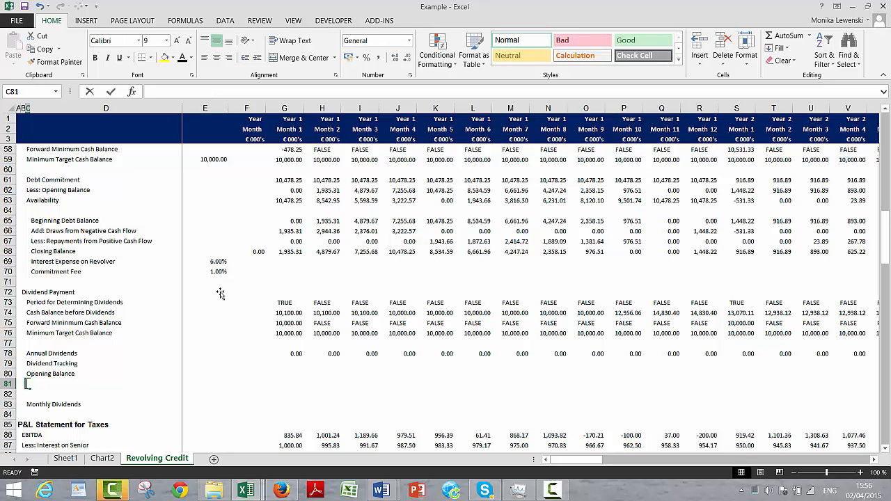
type("Add: Dividends Pa")
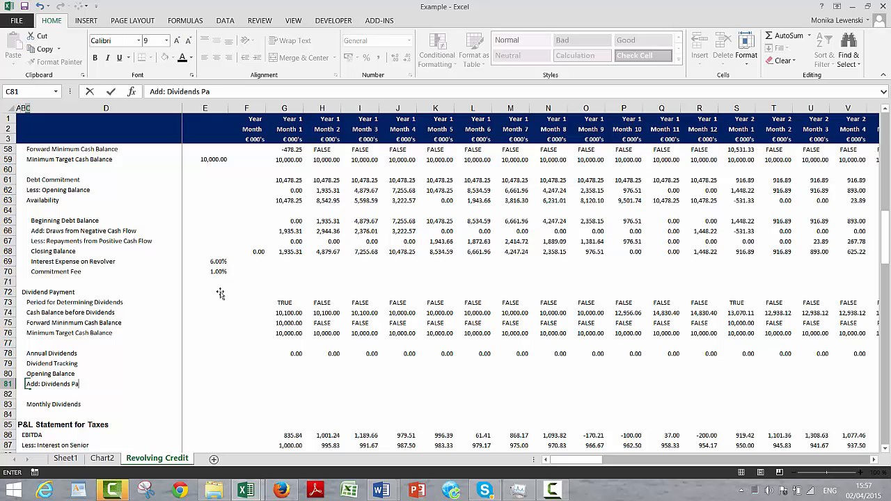
key("Return")
- Insert two rows above Dividend Tracking, label C79 "Less: Opening Balance" and add another blank row beneath it
key("Up")
key("Up")
key("Up")
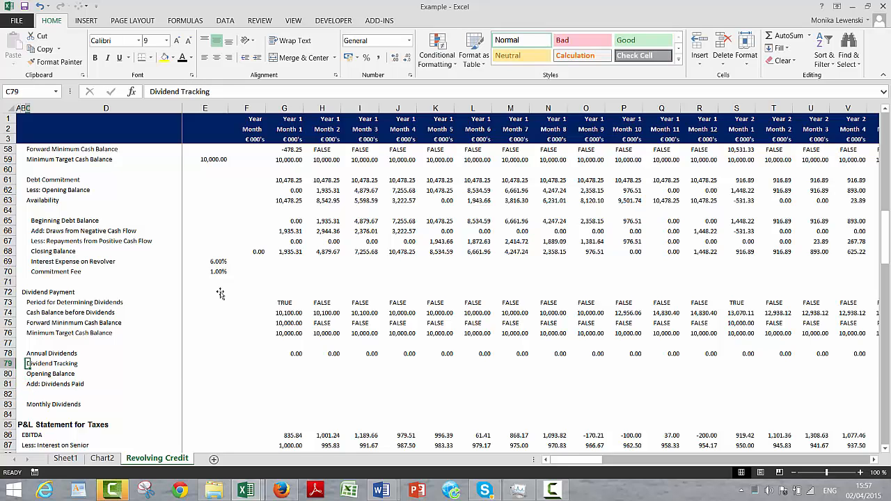
key("shift+space")
key("ctrl+shift+plus")
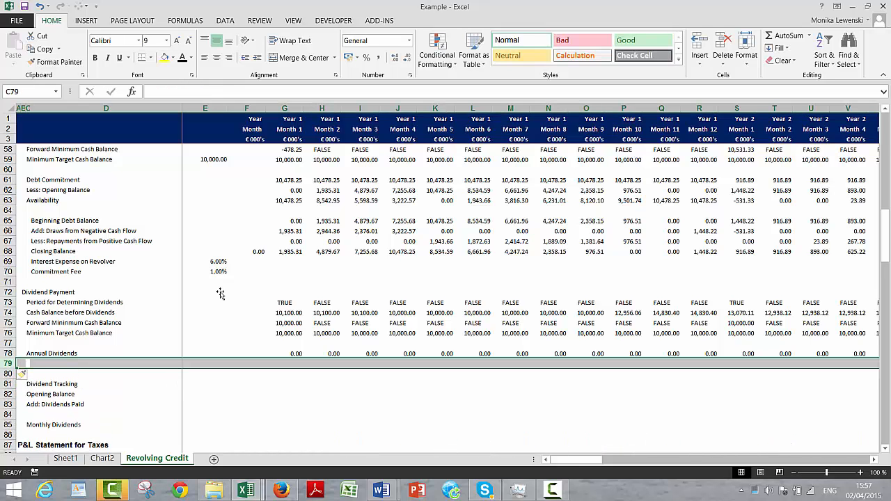
key("ctrl+shift+plus")
type("Less: Opening Bal")
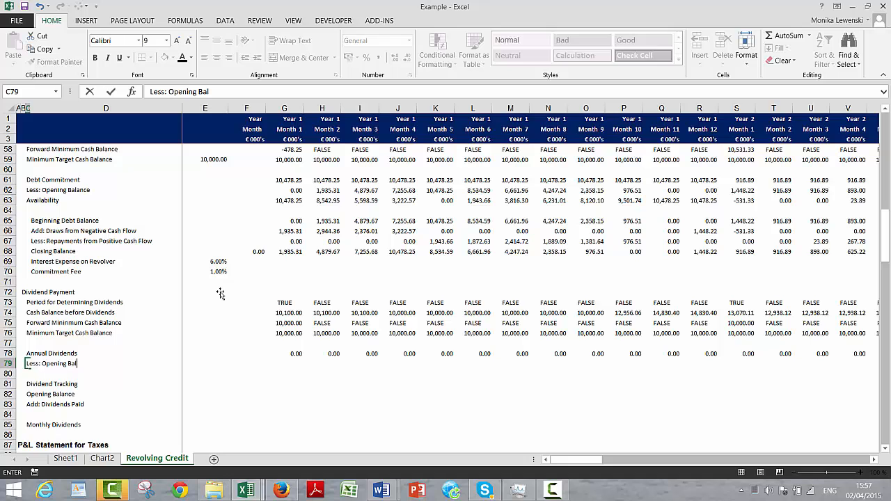
type("ance")
key("Return")
key("shift+space")
key("ctrl+shift+plus")
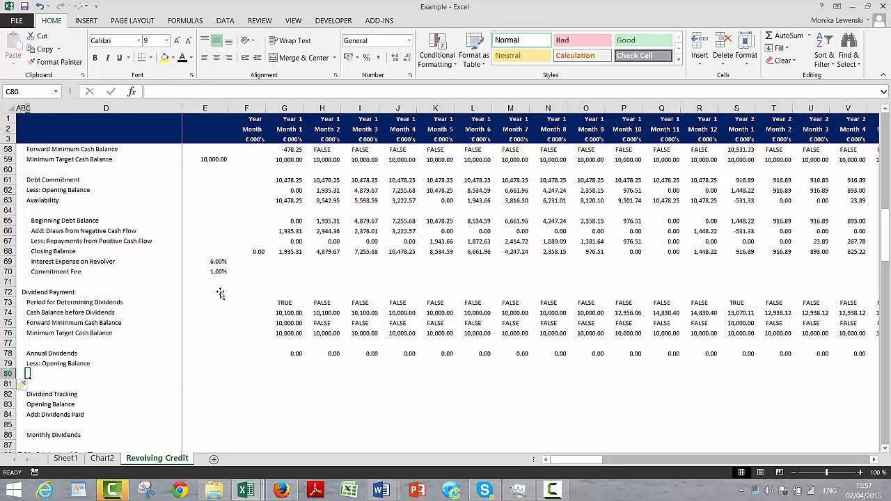
- Label C80 "Dividend Availability" beneath Less: Opening Balance, mirroring the Availability row of the debt commitment block
key("Up")
key("Up")
key("Up")
key("Up")
key("Up")
key("Up")
key("Up")
key("Up")
key("Up")
key("Up")
key("Up")
key("Up")
key("Up")
key("Up")
key("Up")
key("Up")
key("Up")
key("Up")
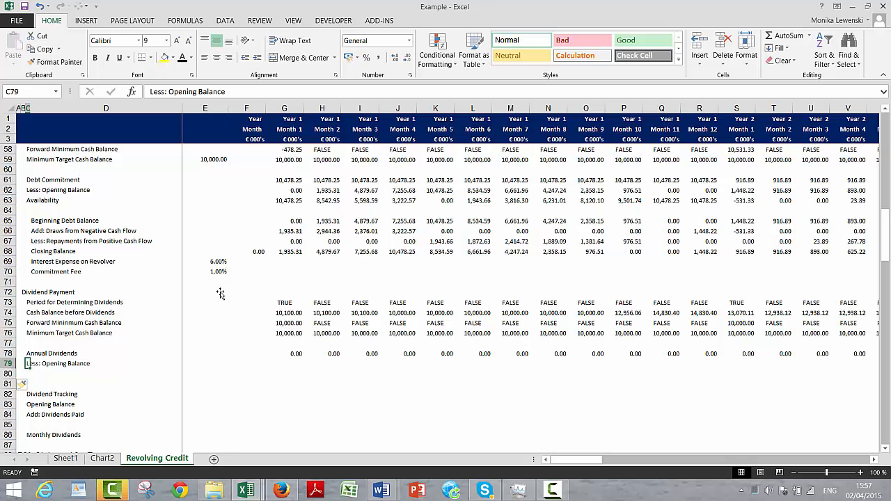
key("Down")
key("Down")
key("Down")
key("Down")
key("Down")
key("Down")
key("Down")
key("Down")
key("Down")
key("Down")
key("Down")
key("Down")
key("Down")
key("Down")
key("Down")
key("Down")
key("Down")
key("Down")
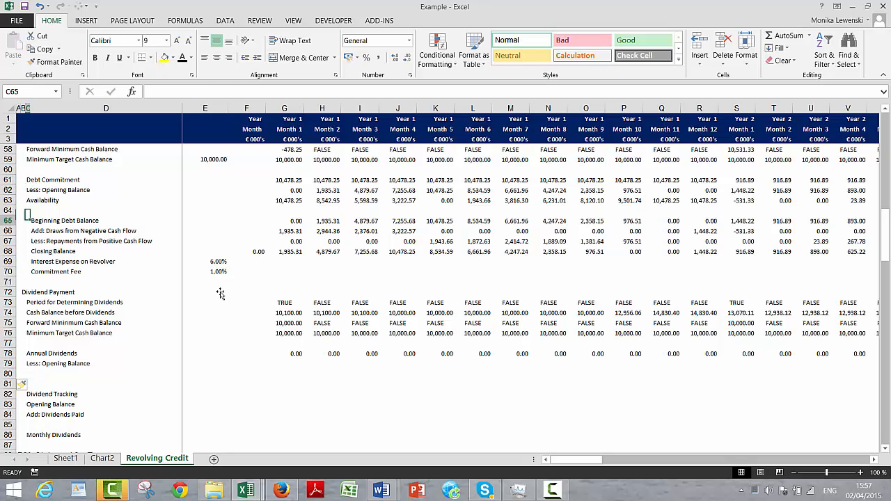
type("V")
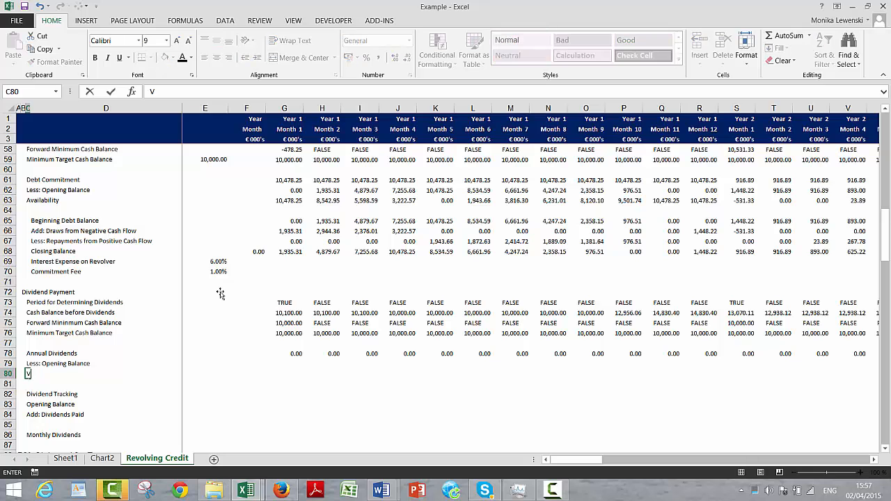
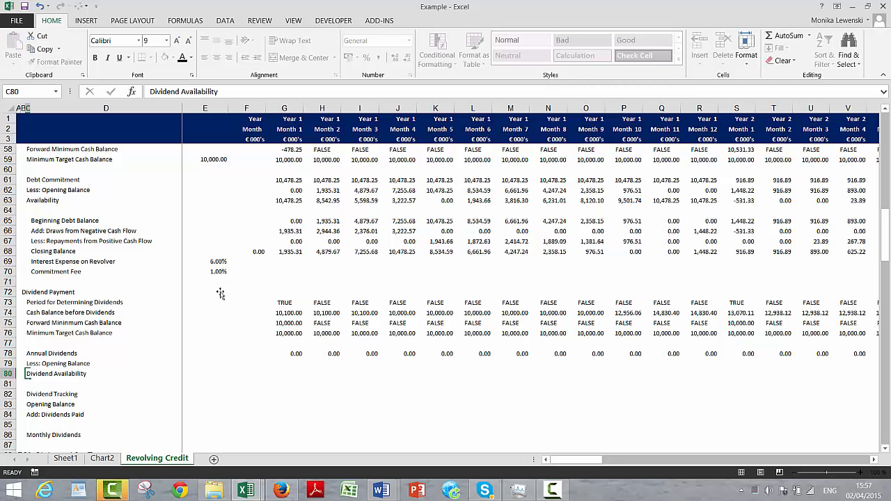
- Insert a row below Add: Dividends Paid and label C85 "Closing Balance"
key("Down")
key("Down")
key("Down")
key("Down")
key("Down")
key("Down")
key("Down")
key("Down")
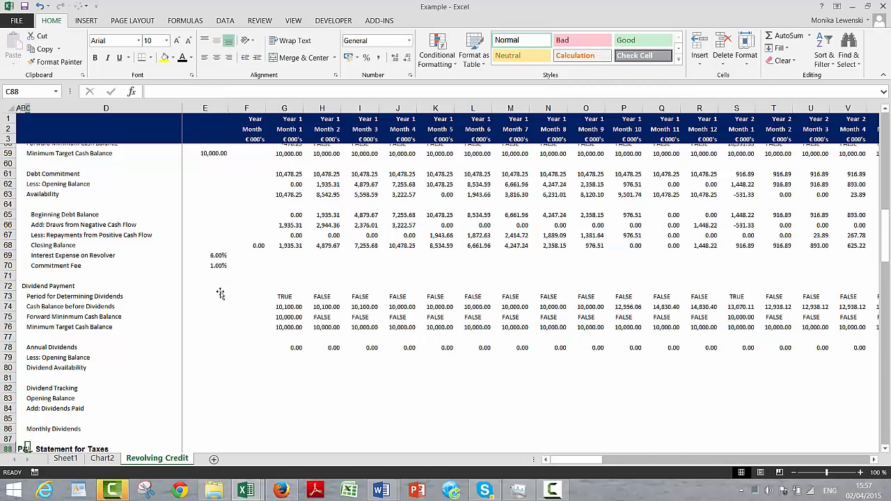
key("Up")
key("Up")
key("Up")
key("Up")
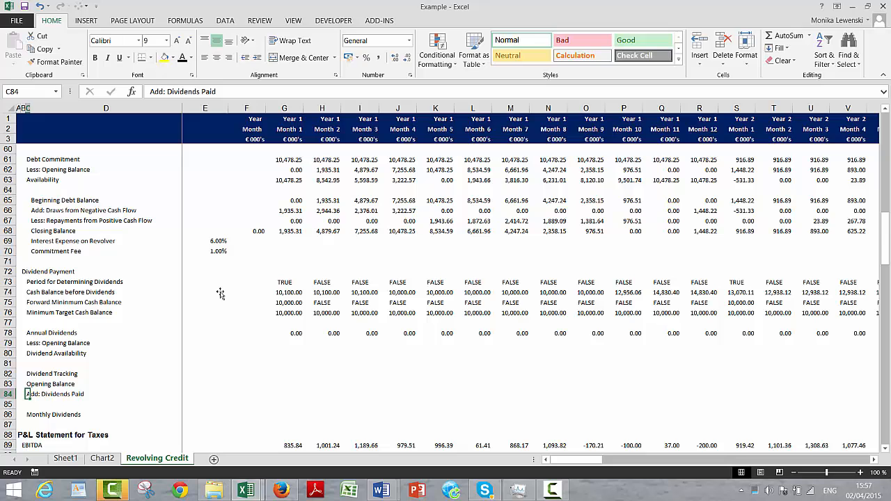
key("Down")
key("shift+space")
key("ctrl+shift+plus")
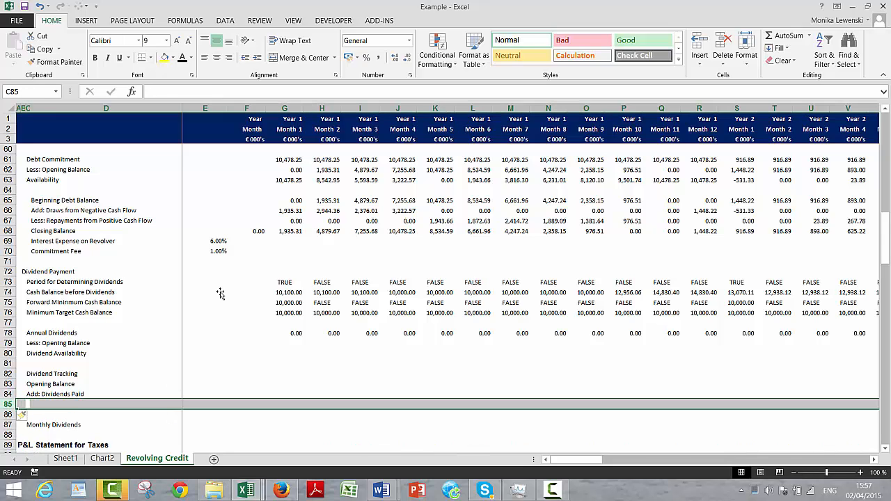
key("Right")
key("Left")
type("C")
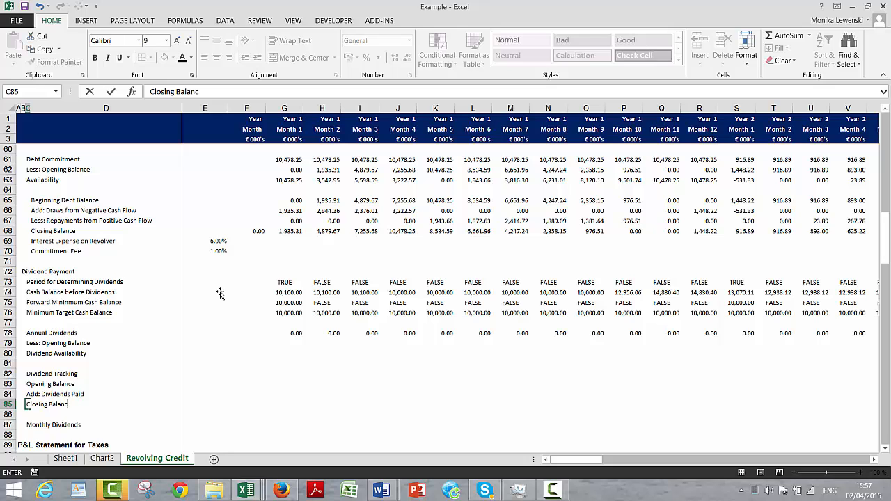
key("Return")
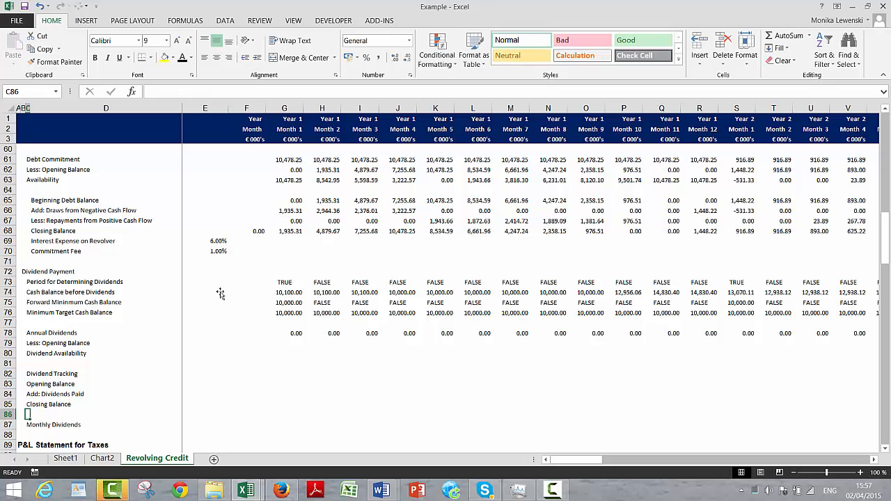
- Review the layout of the Dividend Availability and Dividend Tracking rows
key("Up")
key("Up")
key("Up")
key("Up")
key("Right")
key("Right")
key("Up")
key("Up")
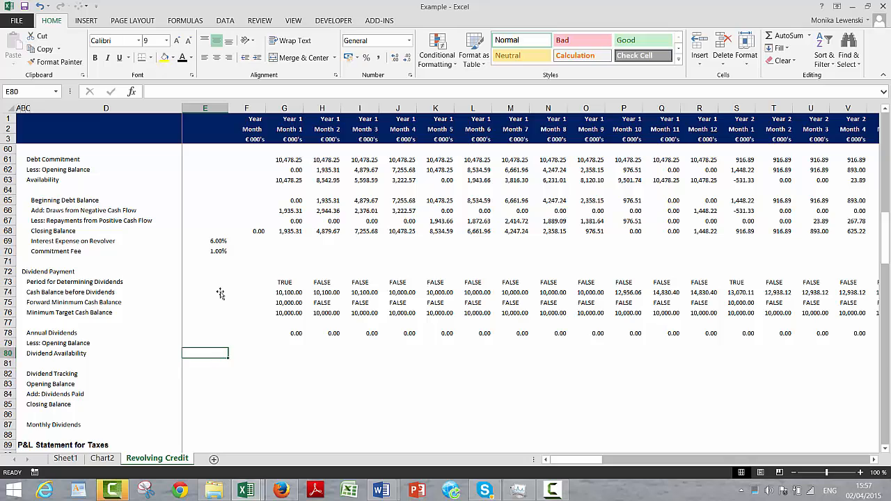
key("Right")
key("Right")
key("Up")
key("Down")
key("Down")
key("Down")
key("Down")
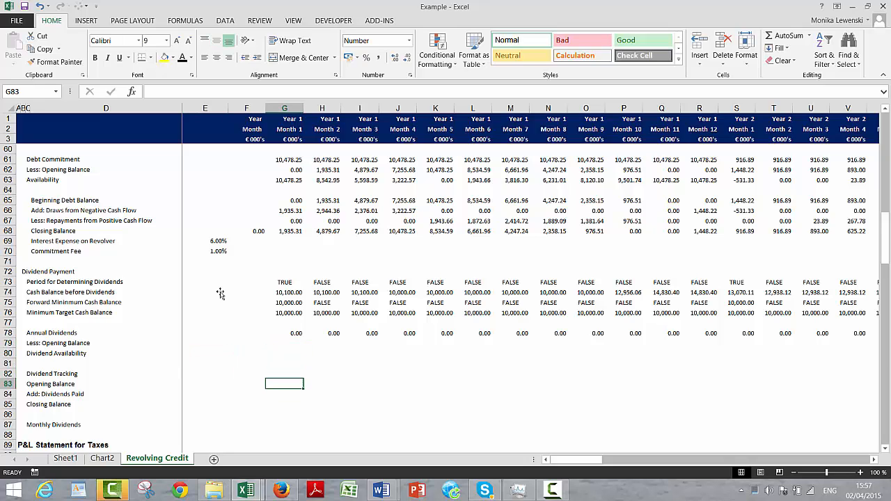
key("Down")
key("Left")
key("Left")
key("Left")
key("Left")
key("Up")
key("Up")
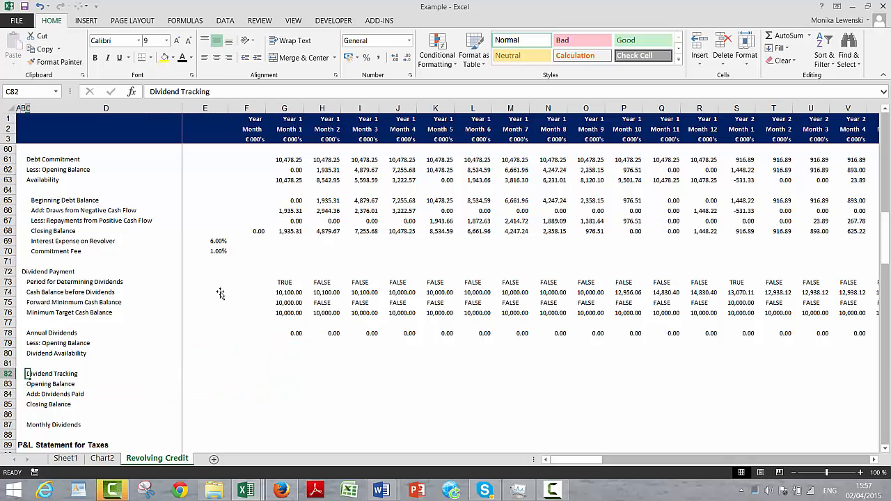
key("Up")
key("Up")
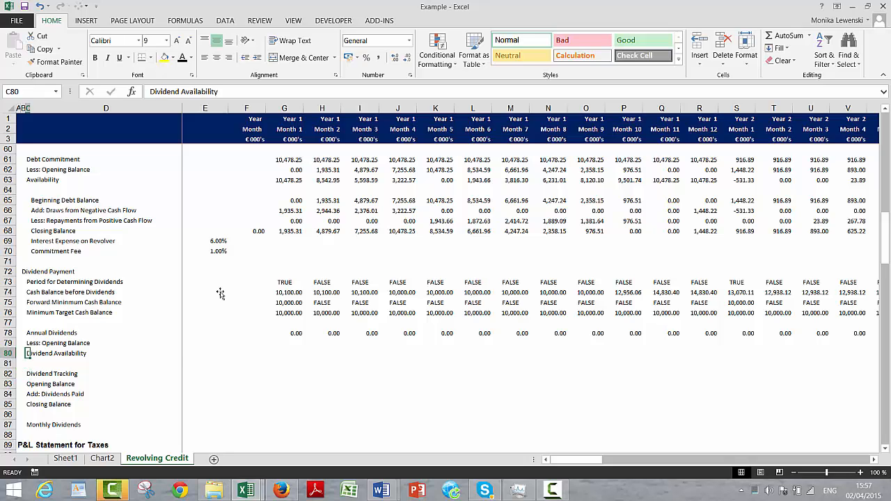
- Link Less: Opening Balance for Year 1 Month 1 in G79 to the tracking opening balance with =G83
key("Up")
key("Right")
key("Right")
key("Right")
key("Right")
type("=")
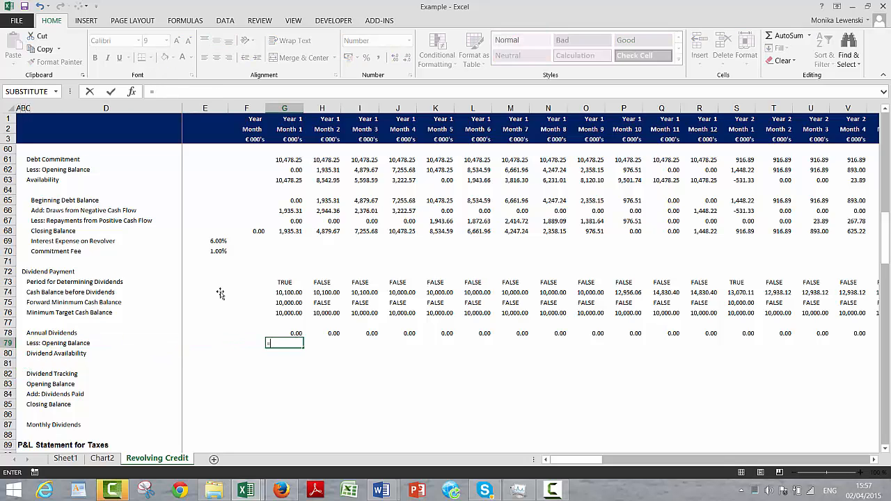
key("Down")
key("Down")
key("Down")
key("Down")
key("Down")
key("Up")
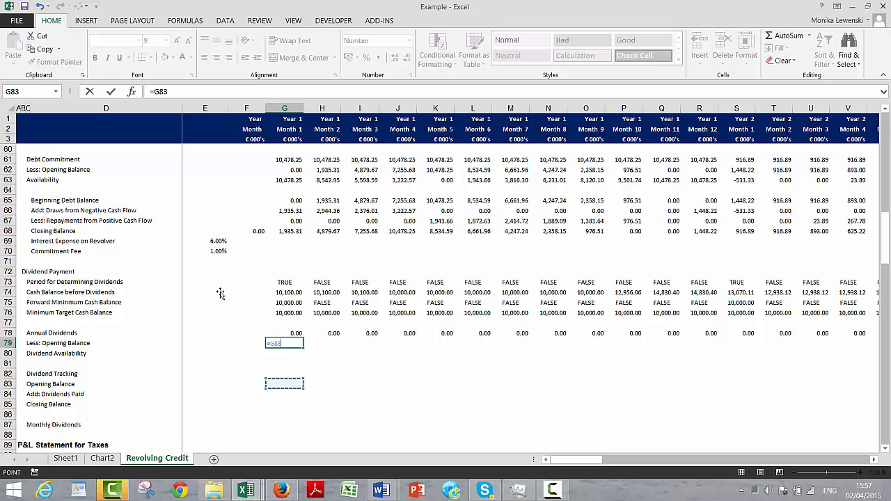
key("Return")
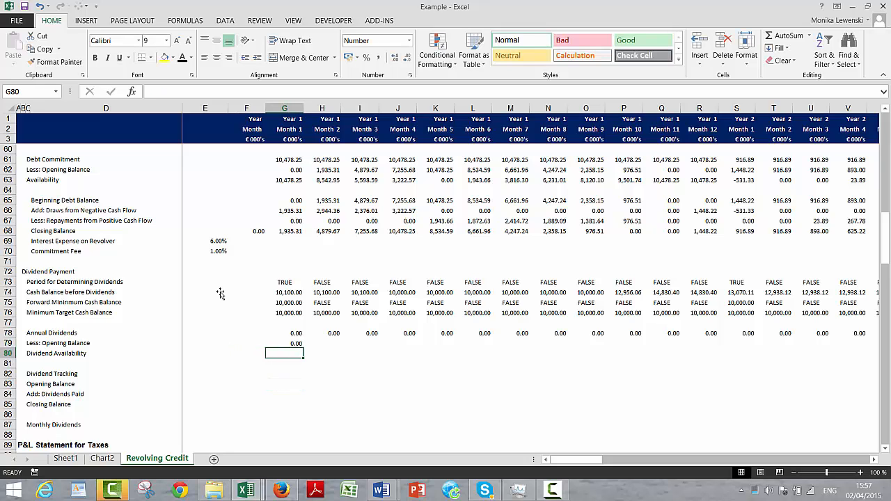
- Calculate Dividend Availability in G80 as annual dividends less opening balance with =G78-G79
type("=")
key("Up")
key("Up")
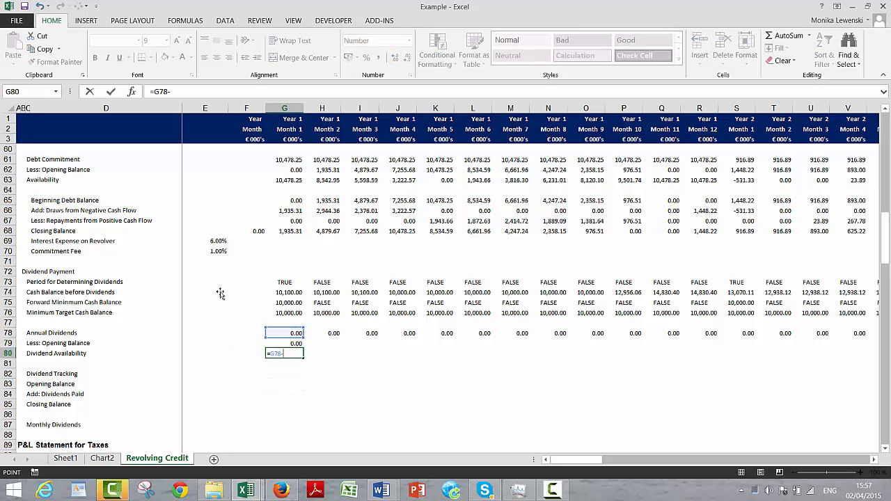
type("-")
key("Up")
key("Return")
- Set the tracking Opening Balance in G83 to the prior period's closing balance with =F85
key("Down")
key("Down")
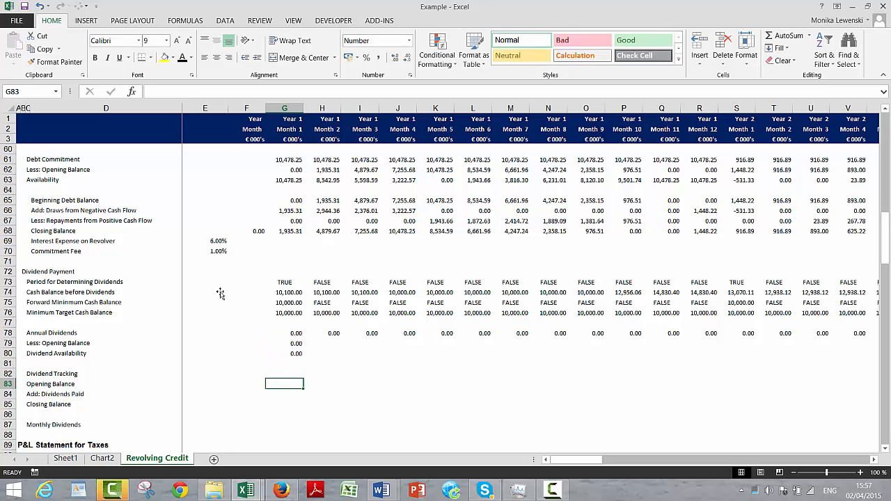
type("=")
key("Down")
key("Down")
key("Left")
key("ctrl+Return")
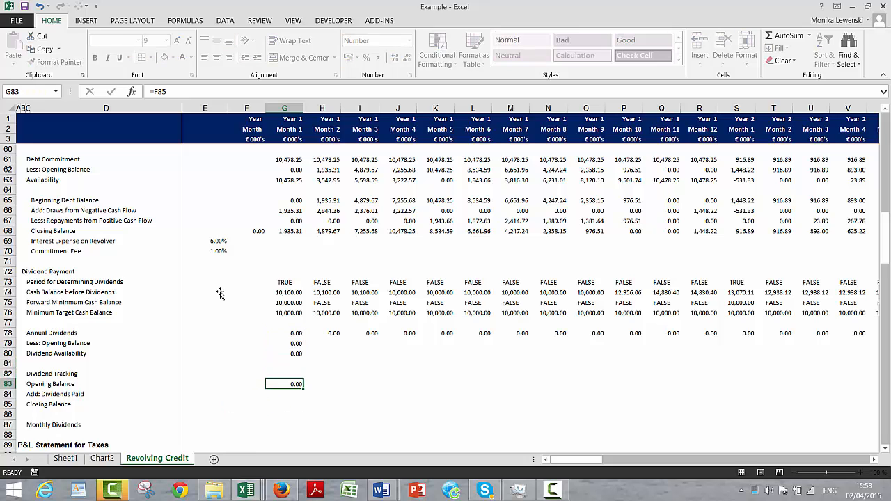
- Link Add: Dividends Paid in G84 to Less: Dividend Payments in the Cash Flow Statement with =G112
key("Down")
type("=")
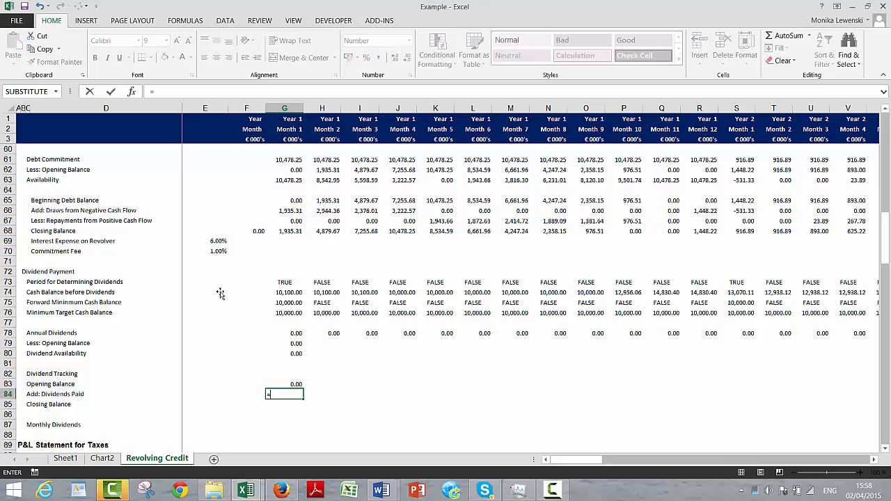
key("Down")
key("Down")
key("Down")
key("Down")
key("Down")
key("Down")
key("Down")
key("Down")
key("Down")
key("Down")
key("Down")
key("Down")
key("Down")
key("Down")
key("Down")
key("Down")
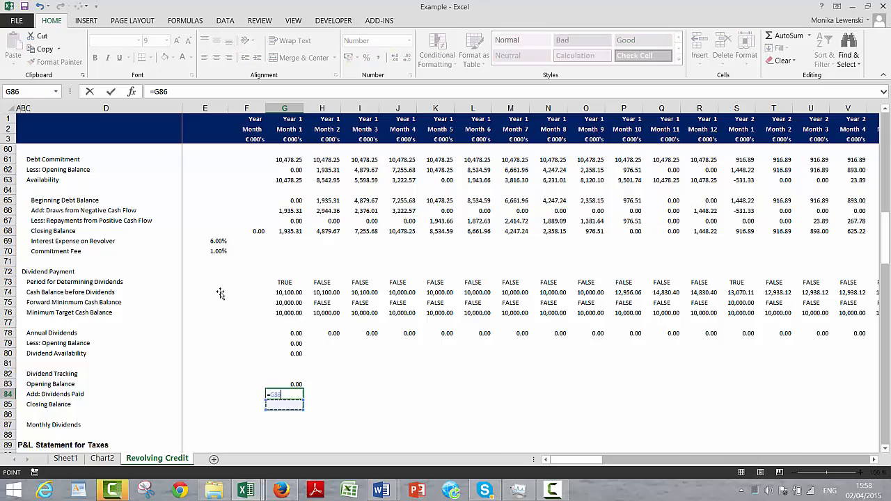
key("Down")
key("Down")
key("Down")
key("Down")
key("Down")
key("Down")
key("Down")
key("Down")
key("Down")
key("Down")
key("Down")
key("Down")
key("Down")
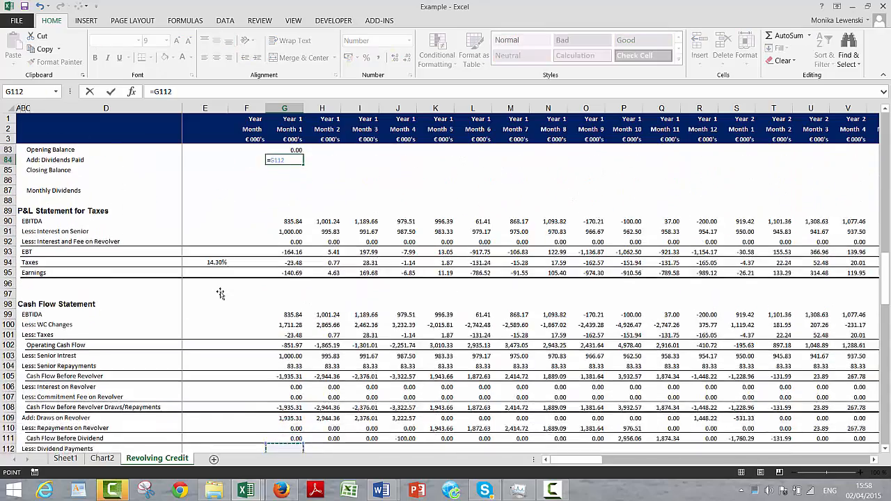
key("Up")
key("Return")
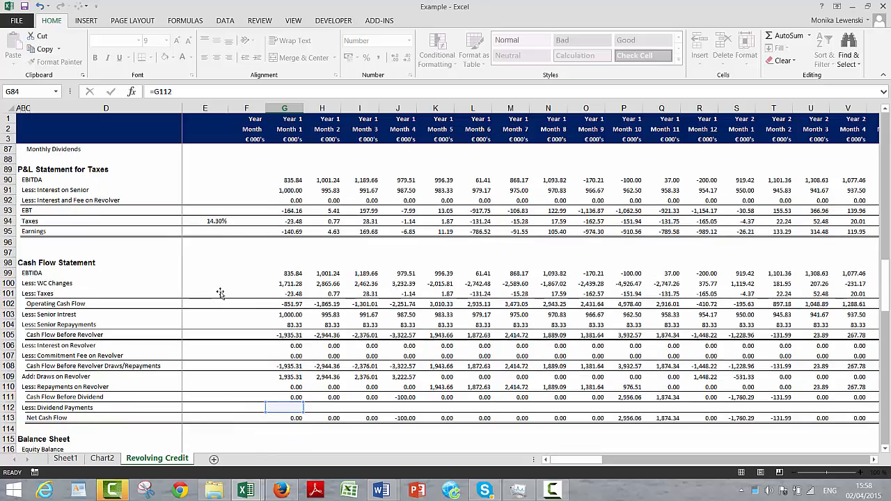
- Sum the opening balance and dividends paid into Closing Balance in G85 with =SUM(G83:G84)
key("Up")
key("Up")
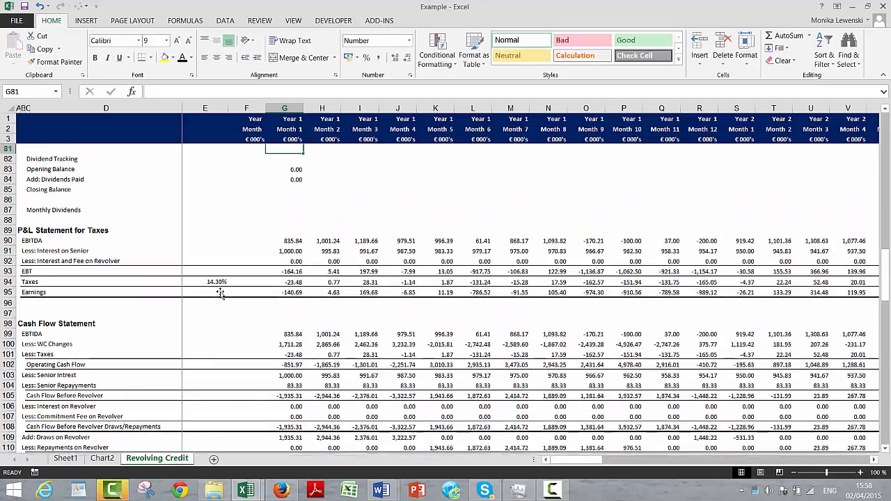
key("Down")
key("Down")
key("Down")
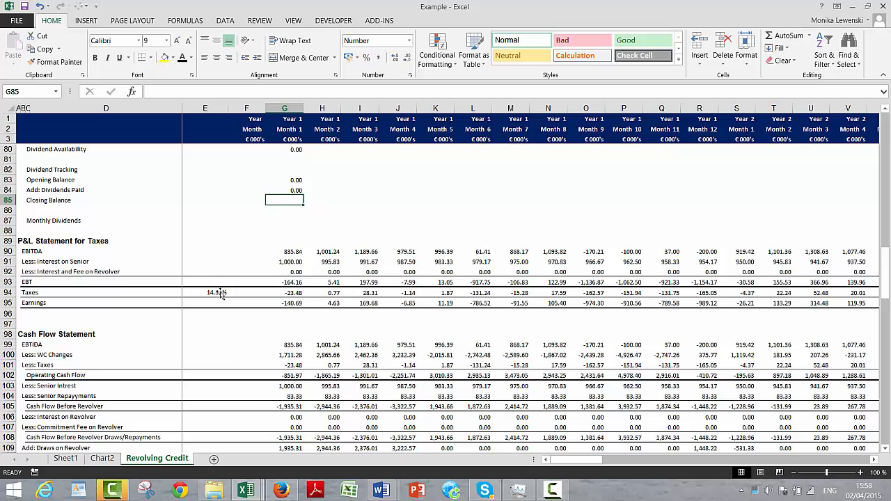
key("alt+equal")
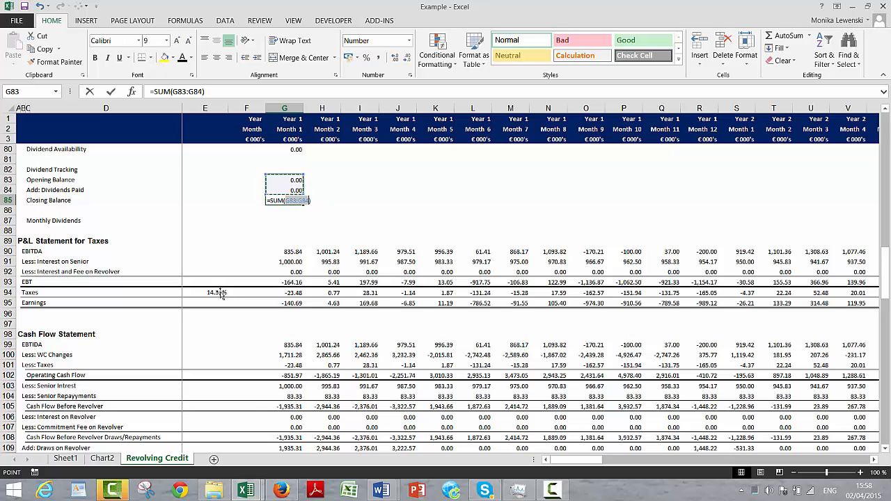
key("Return")
key("Up")
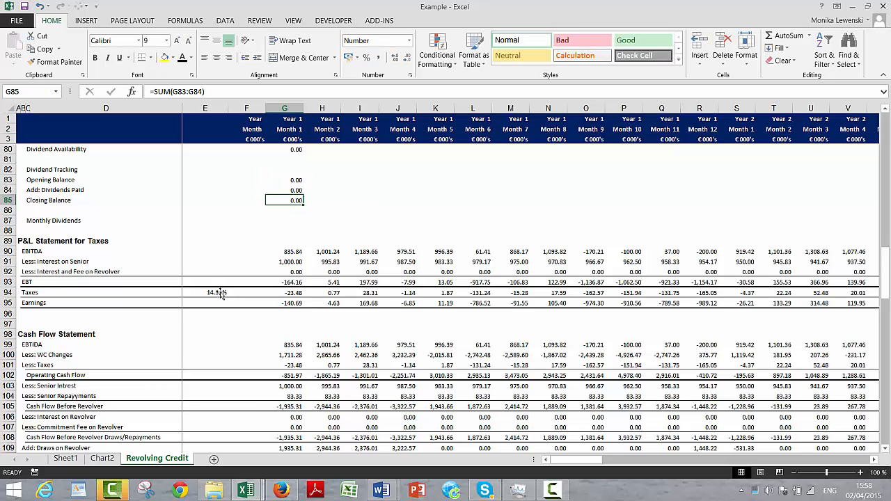
- Check the Year 1 Month 1 formulas in the Dividend Tracking rows
key("Up")
key("Up")
key("Up")
key("Down")
key("Down")
key("Down")
key("Down")
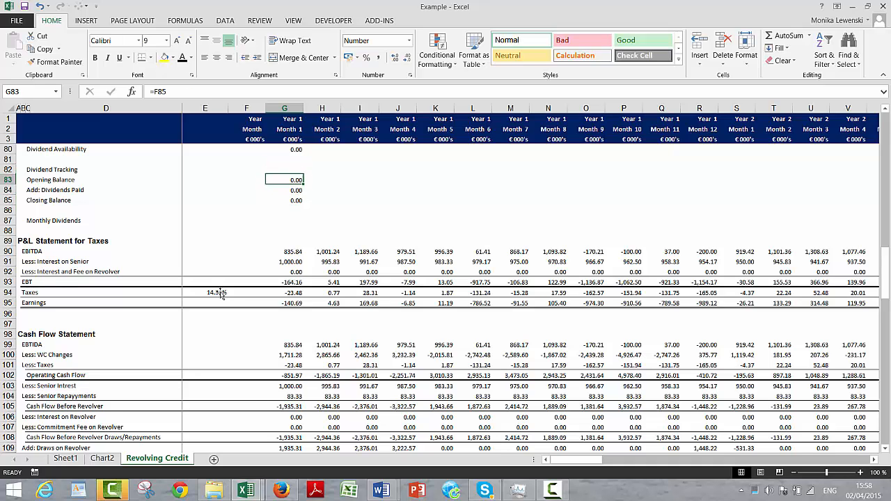
- Delete the Monthly Dividends row and the spare blank row above P&L Statement for Taxes
key("Down")
key("Left")
key("Left")
key("Left")
key("Left")
key("Left")
key("Left")
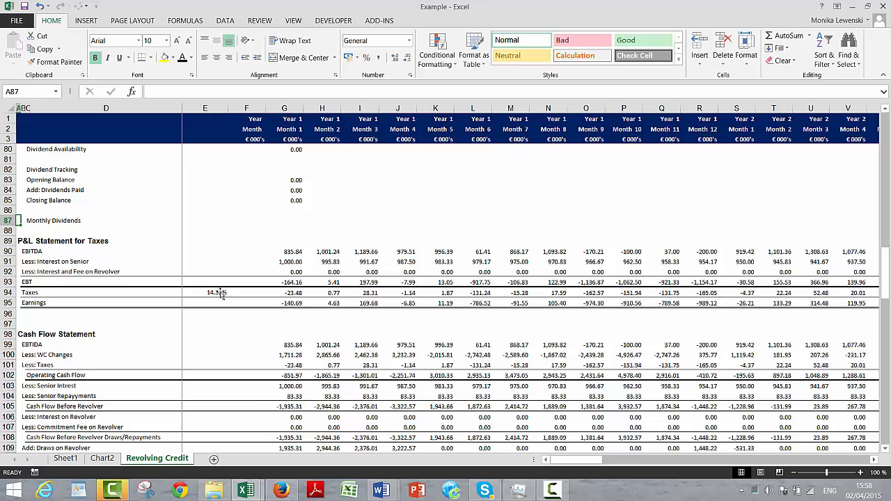
key("shift+space")
key("ctrl+minus")
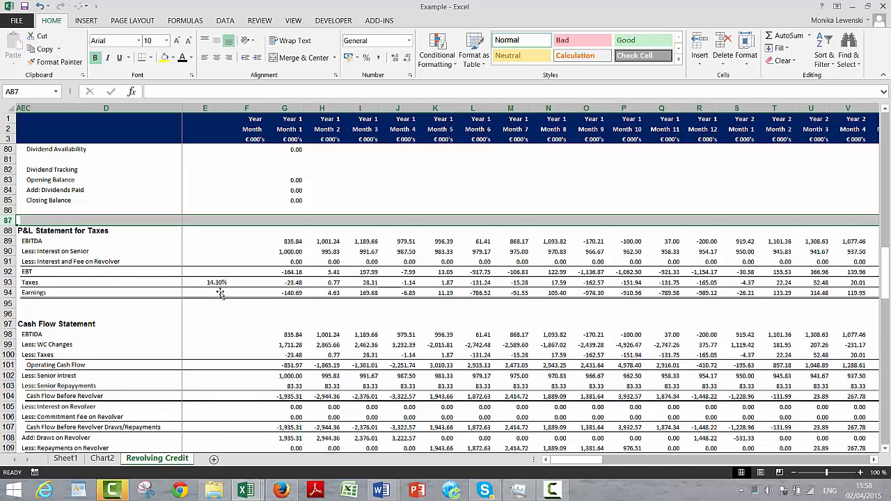
key("ctrl+minus")
- Set Less: Dividend Payments in G110 to the lower of Cash Flow Before Dividend and Dividend Availability with =MIN(G109;G80)
key("Down")
key("Down")
key("Down")
key("Down")
key("Down")
key("Down")
key("Down")
key("Down")
key("Down")
key("Down")
key("Down")
key("Down")
key("Down")
key("Down")
key("Down")
key("Down")
key("Down")
key("Down")
key("Down")
key("Down")
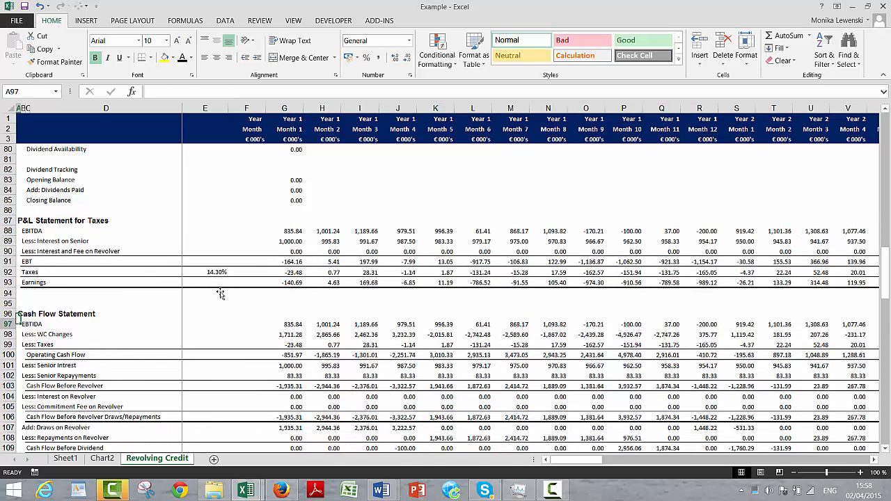
key("Up")
key("Right")
key("Right")
key("Right")
key("Right")
key("Right")
key("Right")
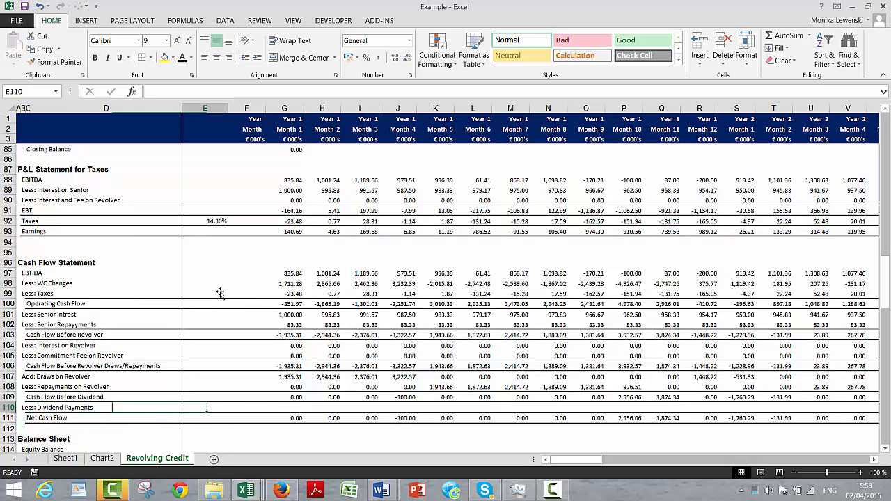
type("=")
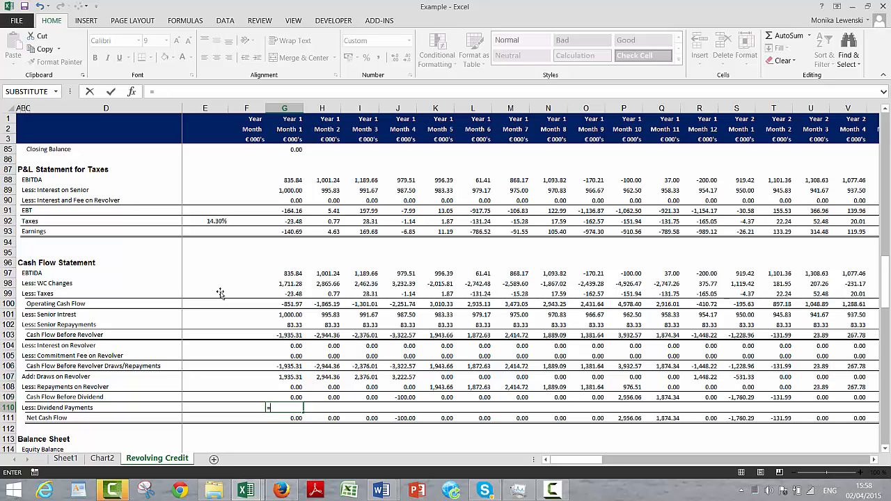
type("in(")
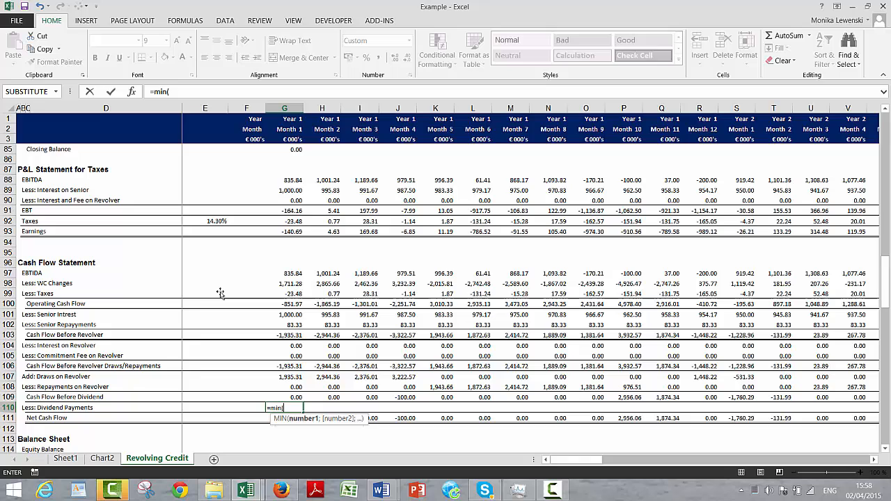
key("Up")
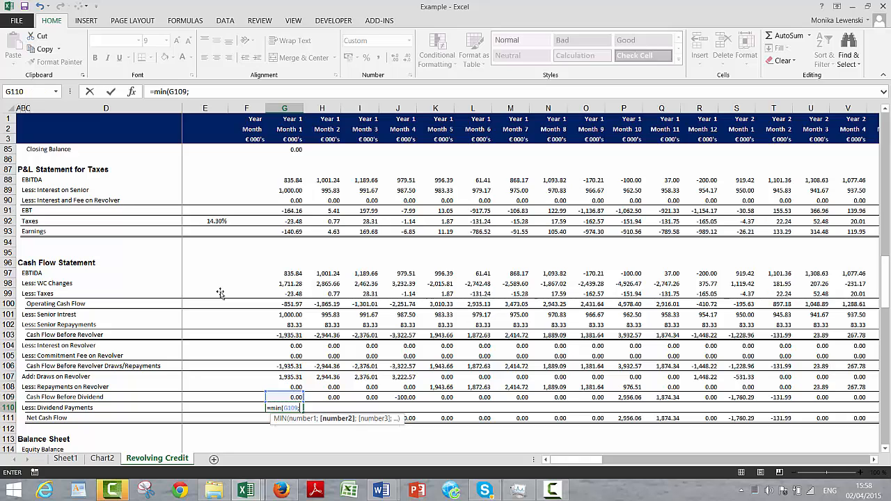
type(";")
key("Up")
key("Up")
key("Up")
key("Up")
key("Up")
key("Up")
key("Up")
key("Up")
key("Up")
key("Up")
key("Up")
key("Up")
key("Up")
key("Up")
key("Up")
key("Up")
key("Up")
key("Up")
key("Up")
key("Up")
key("Up")
key("Up")
key("Up")
key("Up")
key("Up")
key("Up")
key("Up")
key("Up")
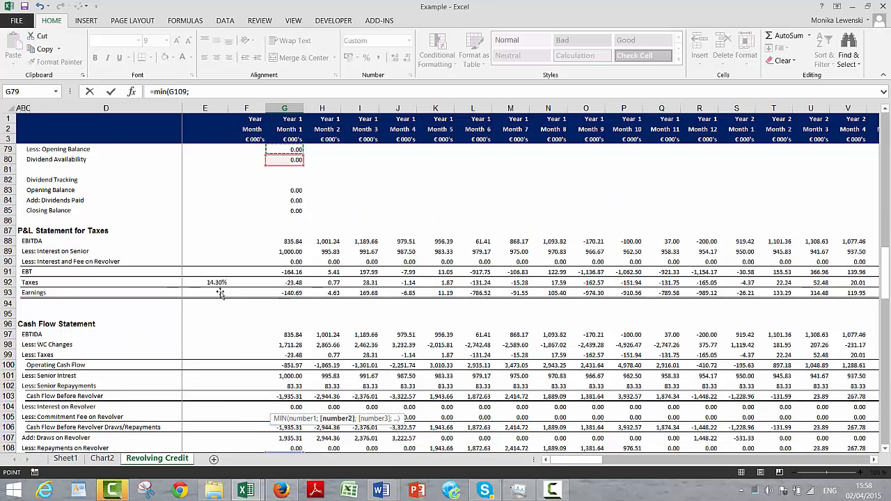
key("Up")
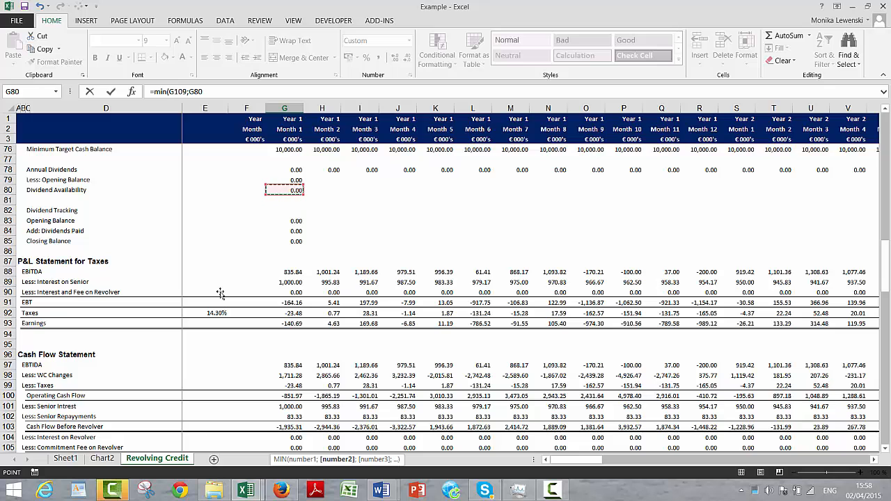
type(")")
key("Return")
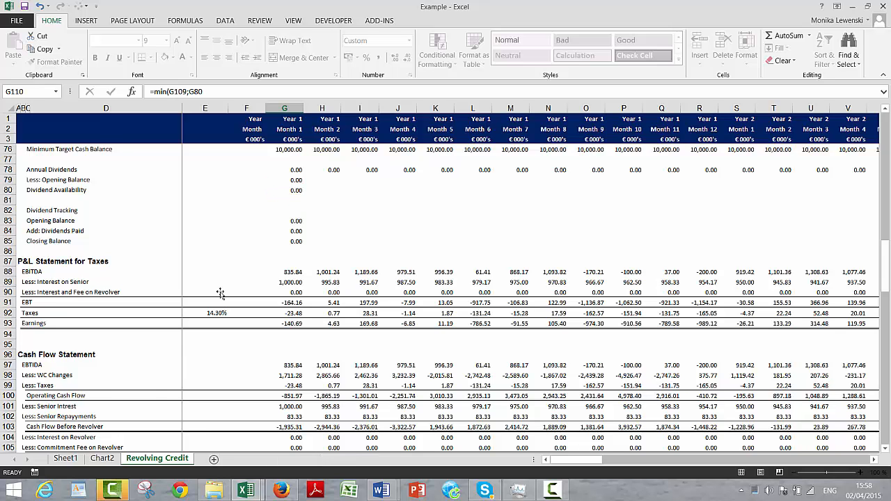
- Apply the two-decimal Number format to G110 and copy its Less: Dividend Payments formula across all months
key("Up")
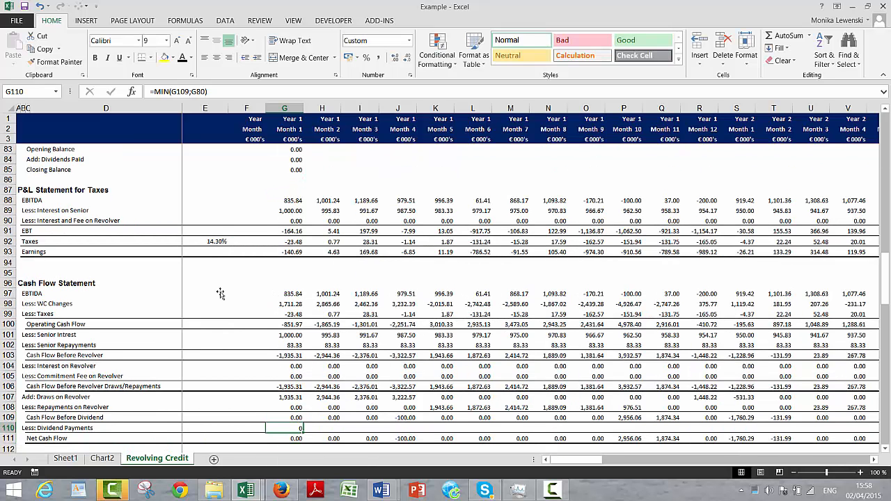
key("ctrl+shift+1")
key("ctrl+shift+Right")
key("ctrl+r")
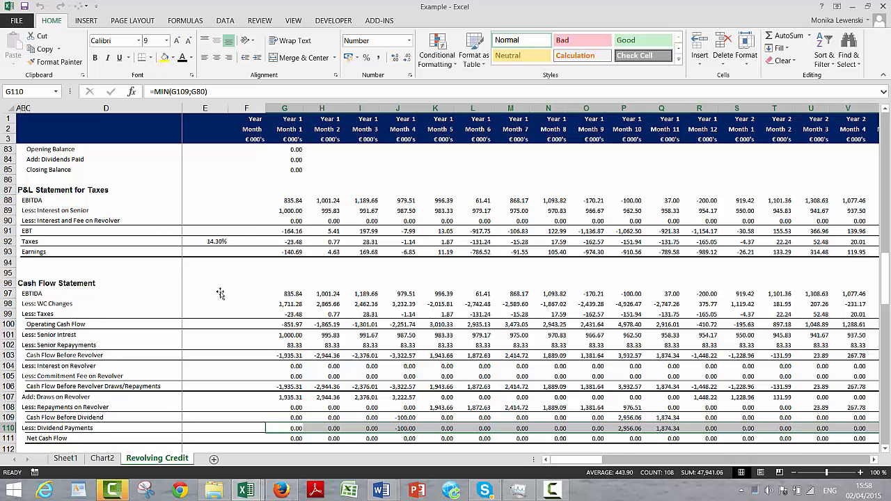
- Copy the dividend availability and tracking formulas in G79:G85 across all months
key("Up")
key("Up")
key("Up")
key("Up")
key("Up")
key("Up")
key("Up")
key("Up")
key("Up")
key("Up")
key("Up")
key("Up")
key("Up")
key("Up")
key("Up")
key("Up")
key("Up")
key("Up")
key("Up")
key("Up")
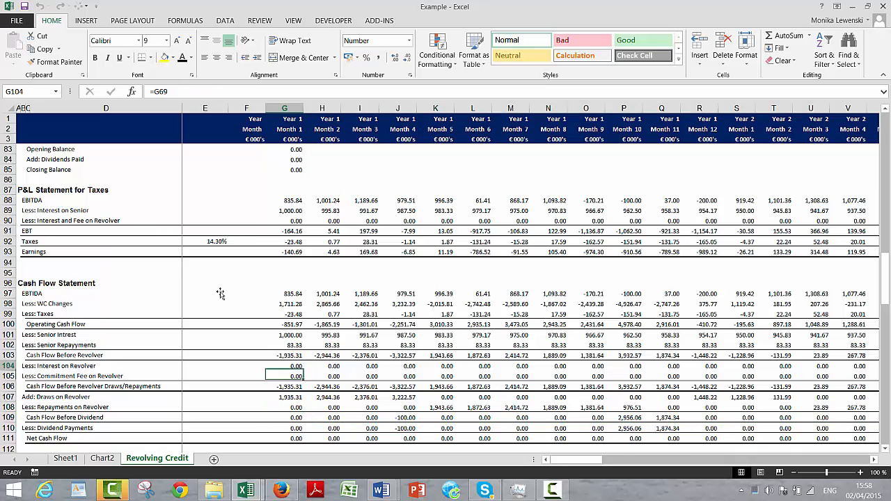
key("Up")
key("Up")
key("Up")
key("Up")
key("Down")
key("Down")
key("Down")
key("Down")
key("Down")
key("Down")
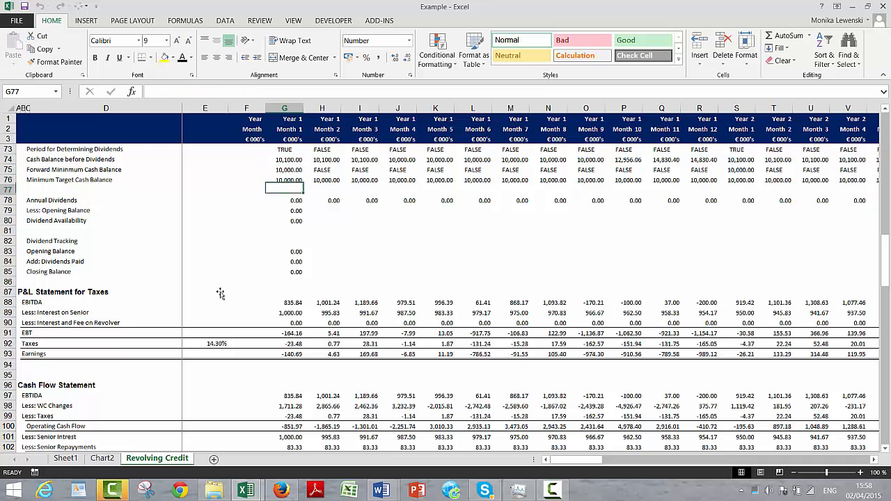
key("shift+Down")
key("shift+Down")
key("shift+Down")
key("shift+Down")
key("shift+Down")
key("shift+Down")
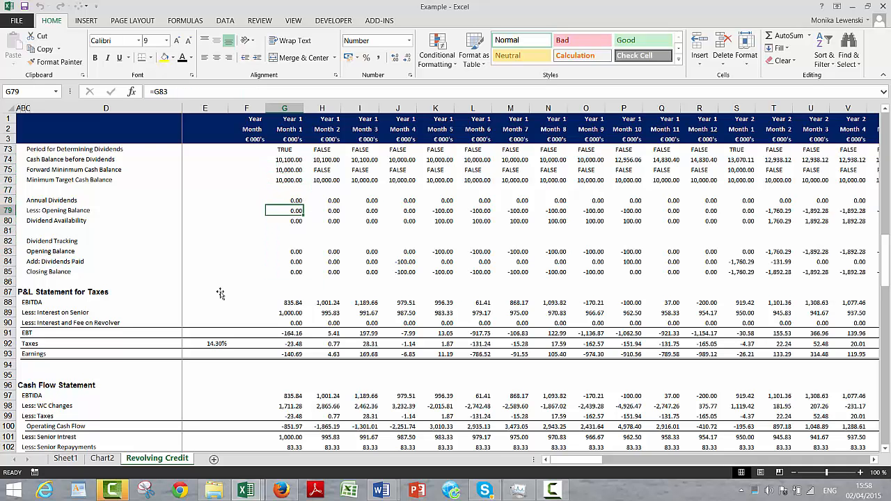
- Trace the Year 1 Month 4 dividend figures from the tracking rows down to Less: Dividend Payments and Net Cash Flow
key("Right")
key("Right")
key("Right")
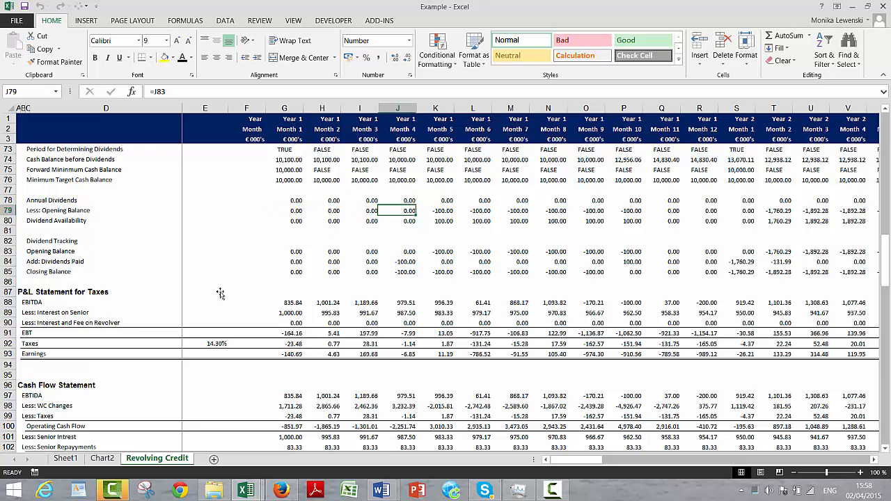
key("Left")
key("Down")
key("Down")
key("Down")
key("Down")
key("Down")
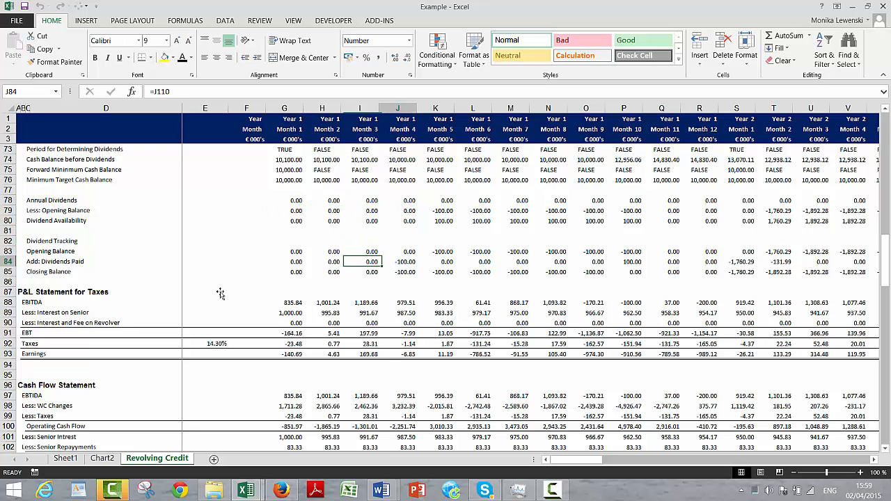
key("Right")
key("Down")
key("Down")
key("Down")
key("Down")
key("Down")
key("Down")
key("Down")
key("Down")
key("Down")
key("Down")
key("Down")
key("Down")
key("Down")
key("Down")
key("Down")
key("Down")
key("Down")
key("Down")
key("Down")
key("Down")
key("Down")
key("Down")
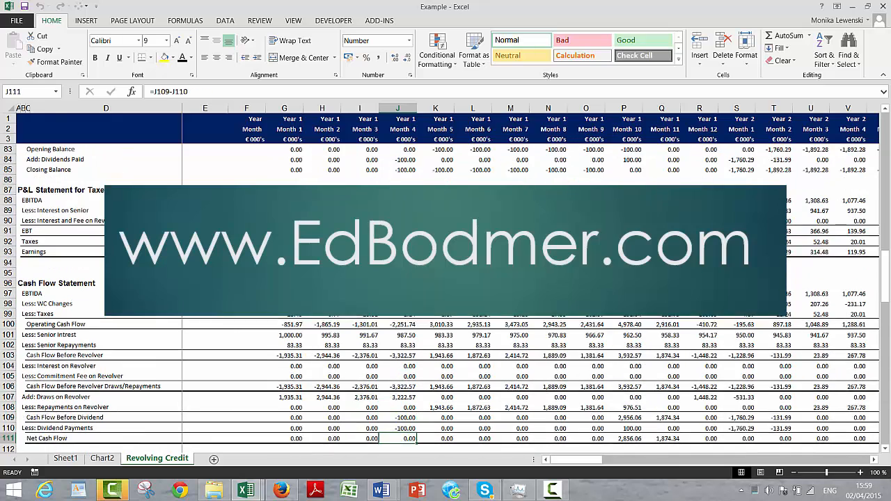
- Floor Less: Dividend Payments in G110 at zero with =MAX(MIN(G109;G80);0) and copy the formula across all months
key("Up")
key("Up")
key("Left")
key("Left")
key("Left")
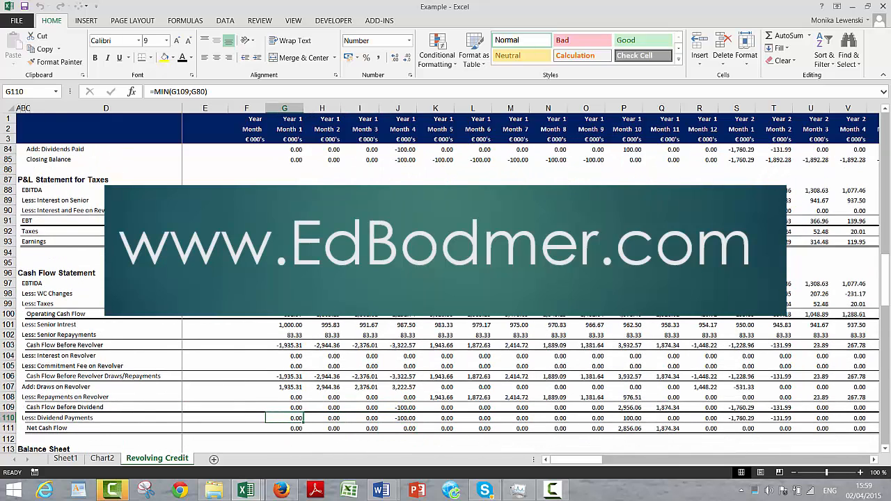
key("F2")
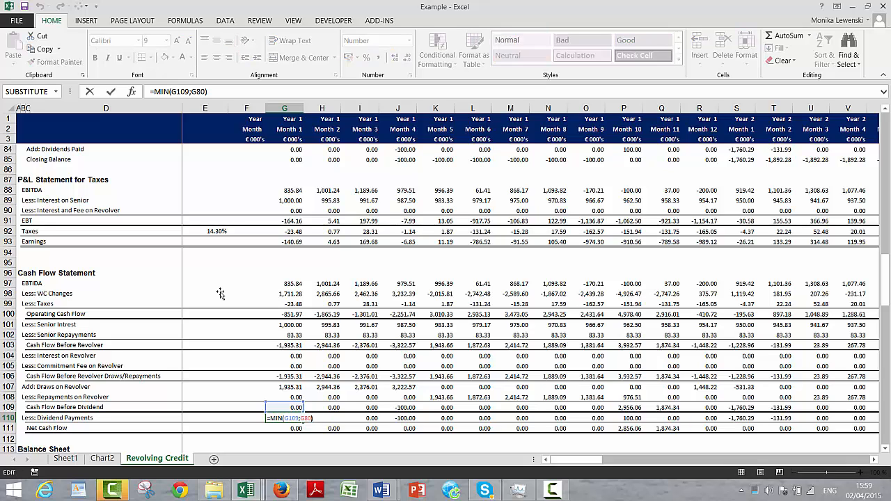
key("Left")
key("Left")
key("Left")
key("Left")
key("Left")
key("Left")
key("Left")
key("Left")
key("Left")
key("Left")
key("Left")
key("Left")
type("max(")
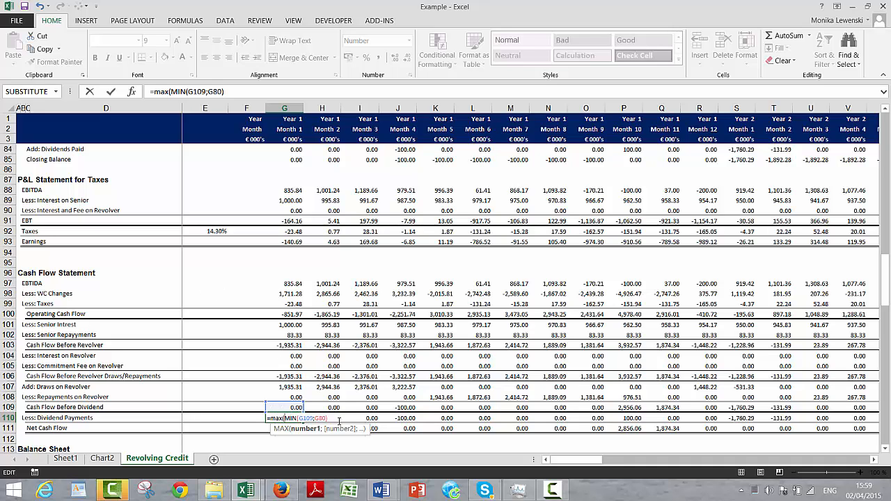
type(";")
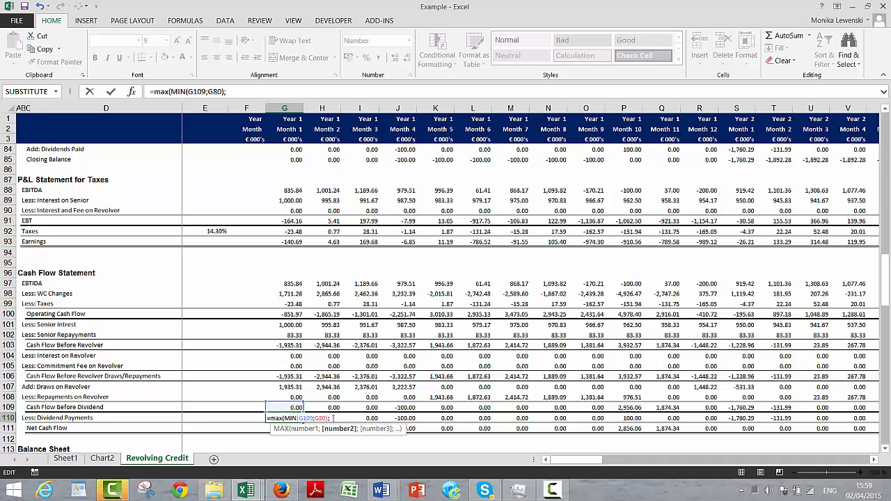
type("0)")
key("ctrl+Return")
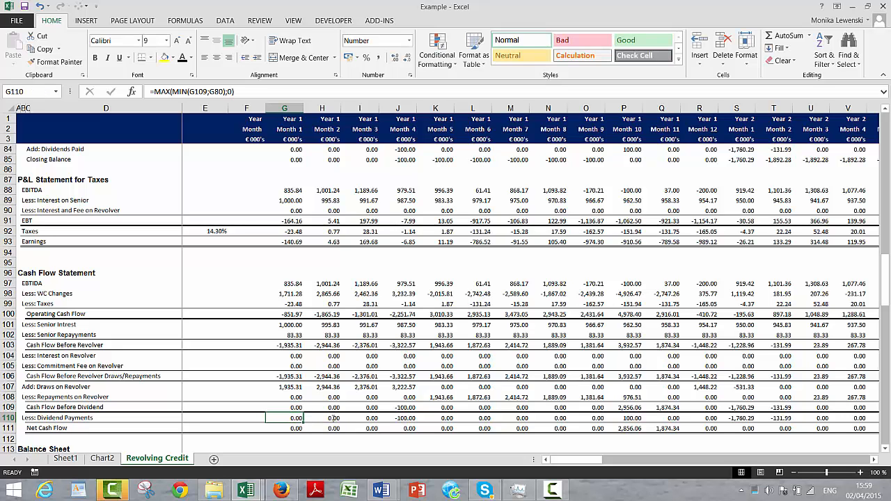
key("ctrl+shift+Right")
key("ctrl+r")
- Examine Less: Dividend Payments against Cash Flow Before Dividend and Net Cash Flow month by month through Year 9 Month 12
key("Right")
key("Right")
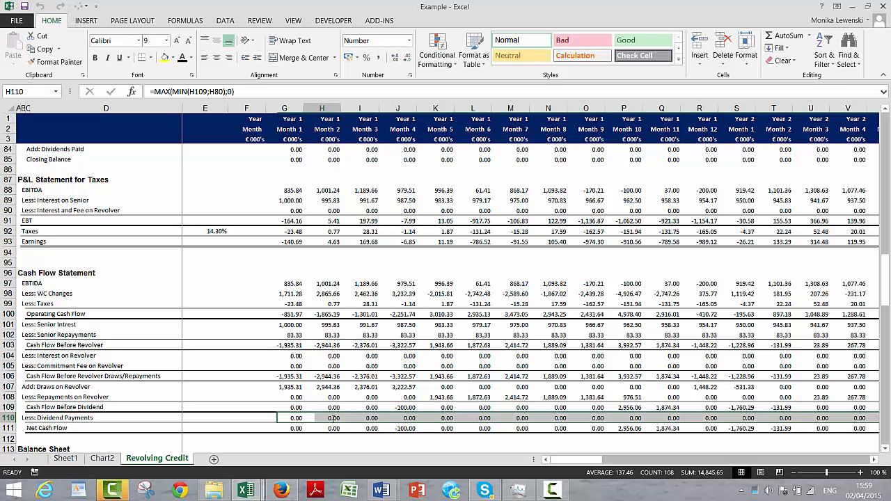
key("Right")
key("Right")
key("Right")
key("Right")
key("Right")
key("Right")
key("Right")
key("Right")
key("Right")
key("Right")
key("Right")
key("Right")
key("Right")
key("Right")
key("Right")
key("Right")
key("Right")
key("Right")
key("Right")
key("Right")
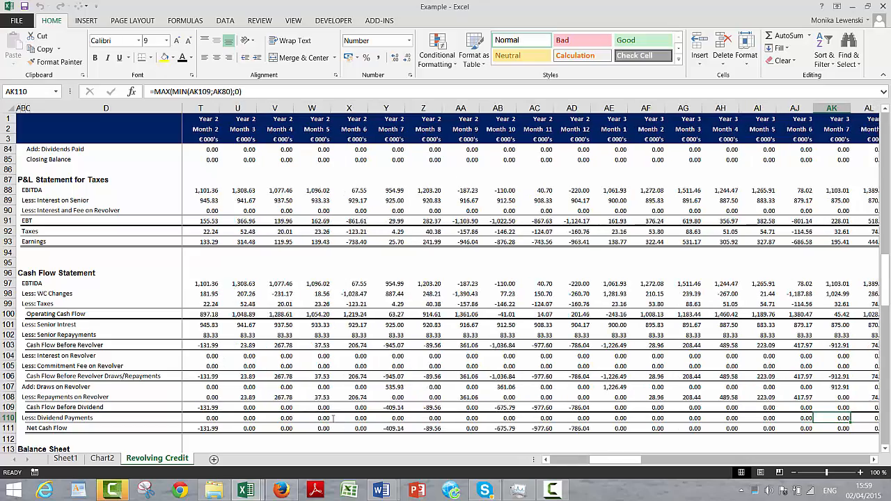
key("Right")
key("Right")
key("Right")
key("Right")
key("Right")
key("Right")
key("Right")
key("Right")
key("Right")
key("Right")
key("Right")
key("Right")
key("Right")
key("Right")
key("Right")
key("Right")
key("Right")
key("Right")
key("Right")
key("Right")
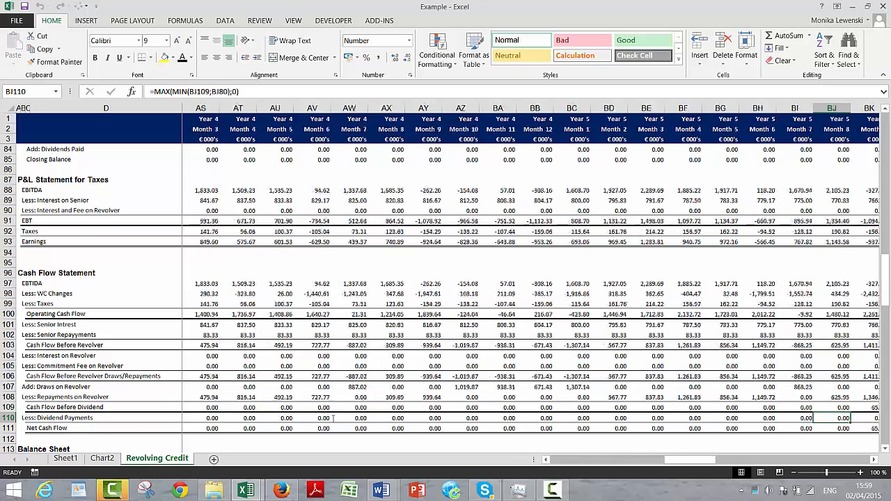
key("Right")
key("Right")
key("Right")
key("Right")
key("Right")
key("Right")
key("Right")
key("Right")
key("Right")
key("Right")
key("Right")
key("Right")
key("Right")
key("Right")
key("Right")
key("Right")
key("Right")
key("Right")
key("Right")
key("Right")
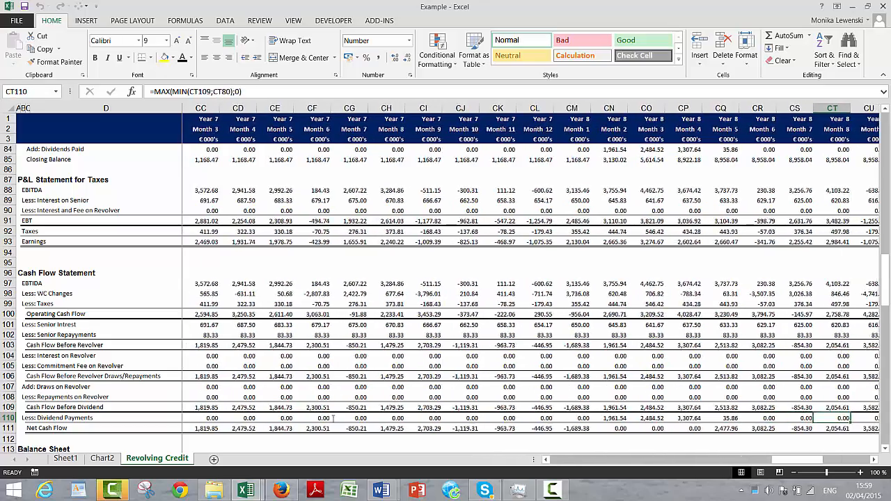
key("Right")
key("Right")
key("Right")
key("Right")
key("Right")
key("Right")
key("Right")
- Review Less: Dividend Payments and Net Cash Flow month by month from Year 9 Month 12 back to Year 1 Month 1
key("Left")
key("Left")
key("Left")
key("Left")
key("Left")
key("Left")
key("Left")
key("Left")
key("Left")
key("Left")
key("Left")
key("Left")
key("Left")
key("Left")
key("Left")
key("Left")
key("Left")
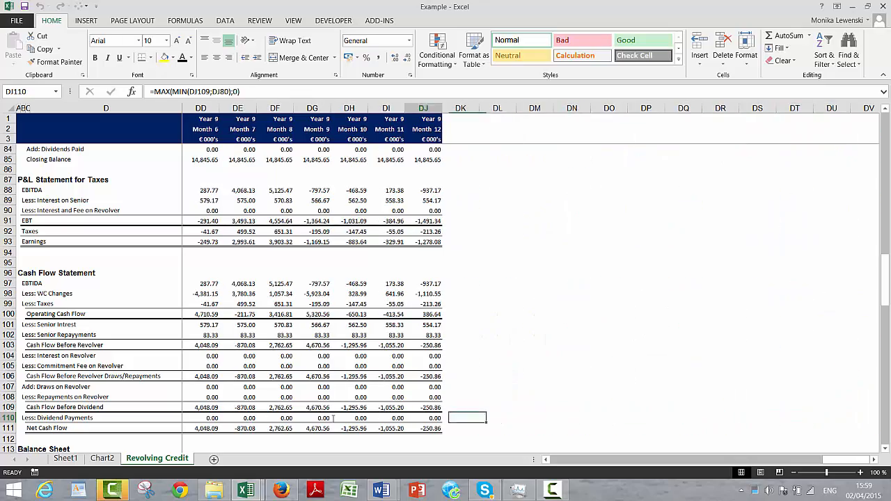
key("Left")
key("Left")
key("Left")
key("Left")
key("Left")
key("Left")
key("Left")
key("Left")
key("Left")
key("Left")
key("Left")
key("Left")
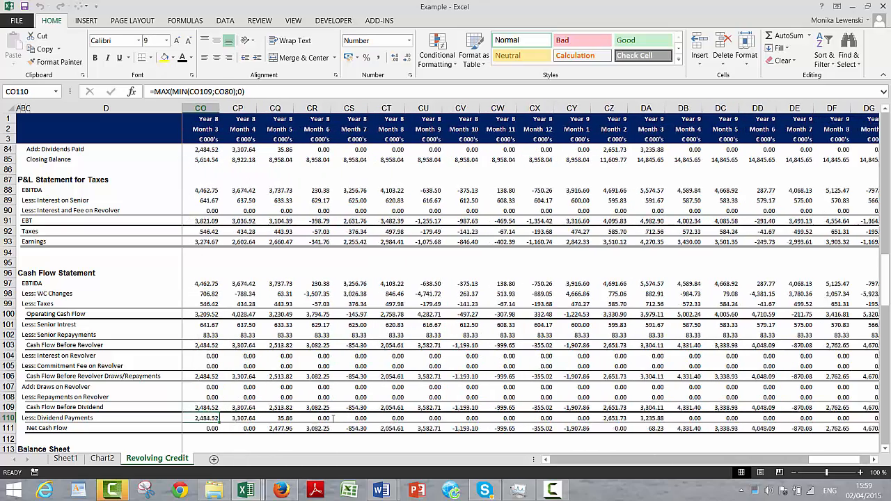
key("Left")
key("Left")
key("Left")
key("Left")
key("Left")
key("Left")
key("Left")
key("Left")
key("Left")
key("Left")
key("Left")
key("Left")
key("Left")
key("Left")
key("Left")
key("Left")
key("Left")
key("Left")
key("Left")
key("Left")
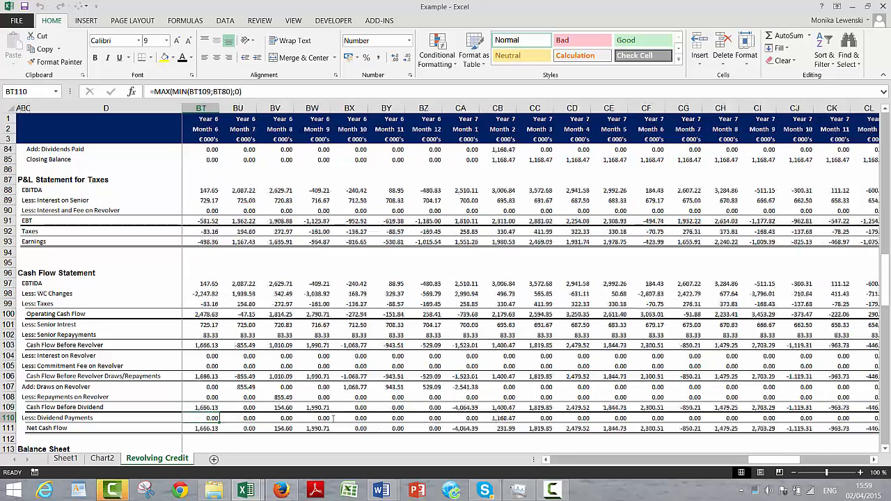
key("Left")
key("Left")
key("Left")
key("Left")
key("Left")
key("Left")
key("Left")
key("Left")
key("Left")
key("Left")
key("Left")
key("Left")
key("Left")
key("Left")
key("Left")
key("Left")
key("Left")
key("Left")
key("Left")
key("Left")
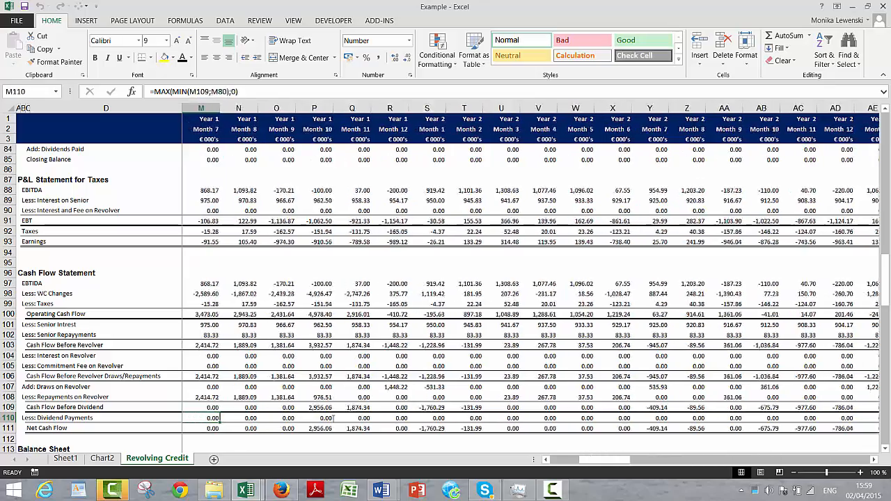
- Examine the Dividend Payment and Revolving Debt Facility sections from the Cash Flow Statement back up to the start of Financing
key("Up")
key("Up")
key("Up")
key("Up")
key("Up")
key("Up")
key("Up")
key("Up")
key("Up")
key("Up")
key("Up")
key("Up")
key("Up")
key("Up")
key("Up")
key("Up")
key("Up")
key("Up")
key("Up")
key("Up")
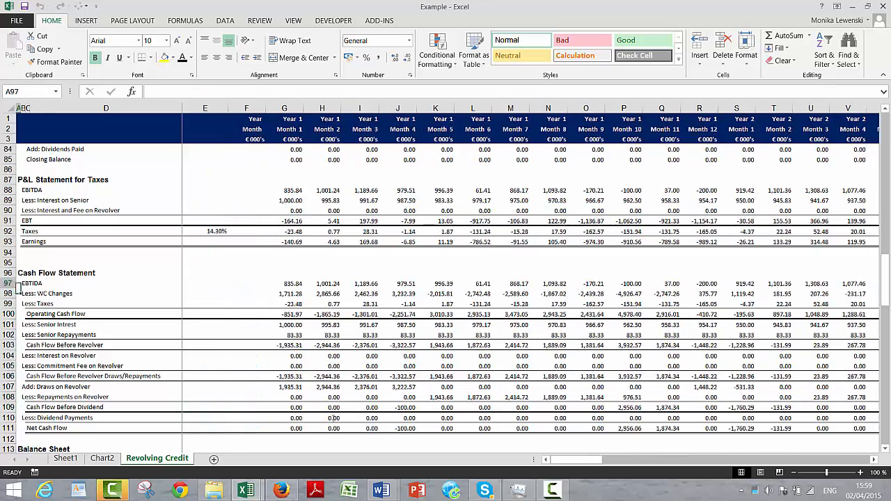
key("Up")
key("Up")
key("Up")
key("Up")
key("Up")
key("Up")
key("Up")
key("Up")
key("Up")
key("Up")
key("Up")
key("Up")
key("Up")
key("Up")
key("Up")
key("Up")
key("Up")
key("Up")
key("Up")
key("Up")
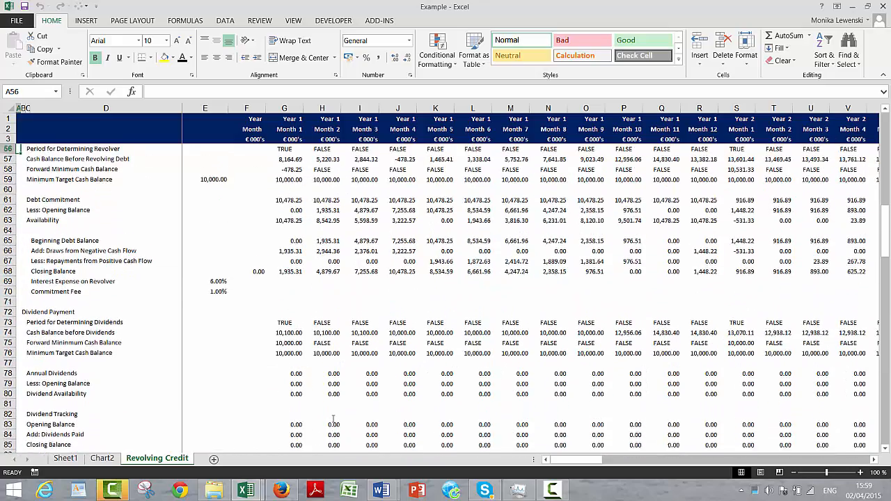
key("Up")
key("Up")
key("Up")
key("Up")
key("Up")
key("Up")
key("Up")
key("Up")
key("Up")
key("Up")
key("Up")
key("Up")
key("Up")
key("Up")
key("Up")
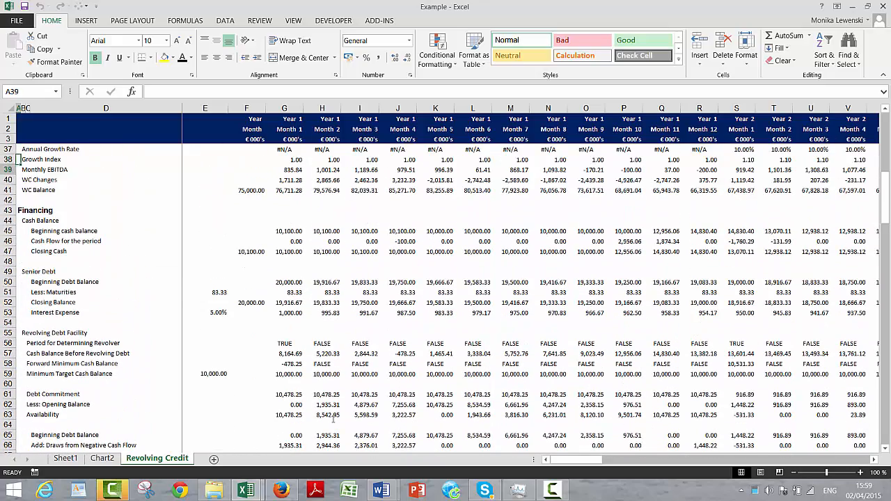
key("Up")
- Examine Closing Cash in the Cash Balance section month by month through Year 9 Month 12
key("Down")
key("Down")
key("Down")
key("Down")
key("Down")
key("Down")
key("Down")
key("Down")
key("Down")
key("Down")
key("Down")
key("Down")
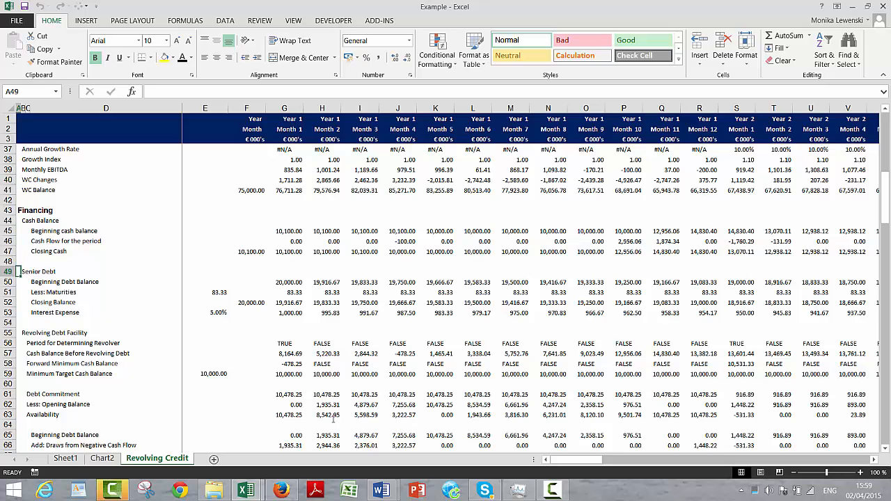
key("Up")
key("Up")
key("Right")
key("Right")
key("Right")
key("Right")
key("Right")
key("Right")
key("Right")
key("Right")
key("Right")
key("Right")
key("Right")
key("Right")
key("Right")
key("Right")
key("Right")
key("Right")
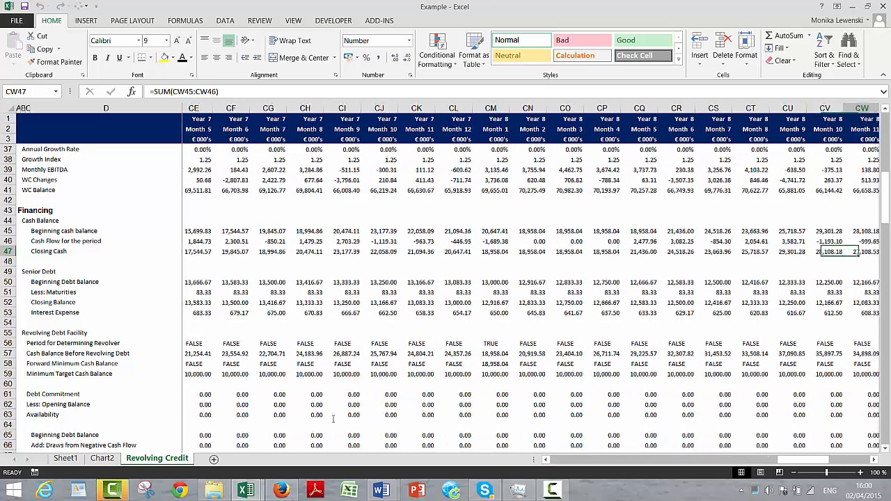
key("Right")
key("Right")
key("Right")
key("Right")
key("Right")
key("Right")
key("Right")
key("Right")
key("Right")
key("Right")
key("Right")
key("Right")
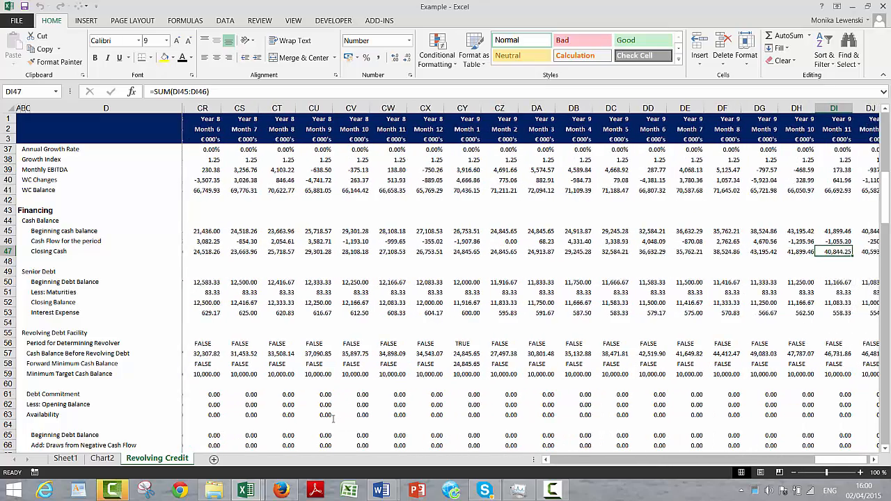
key("Right")
key("Right")
key("Right")
key("Right")
key("Right")
key("Right")
key("Right")
key("Right")
key("Right")
- Review Closing Cash month by month from Year 9 Month 12 back to Year 1 Month 1
key("Left")
key("Left")
key("Left")
key("Left")
key("Left")
key("Left")
key("Left")
key("Left")
key("Left")
key("Left")
key("Left")
key("Left")
key("Left")
key("Left")
key("Left")
key("Left")
key("Left")
key("Left")
key("Left")
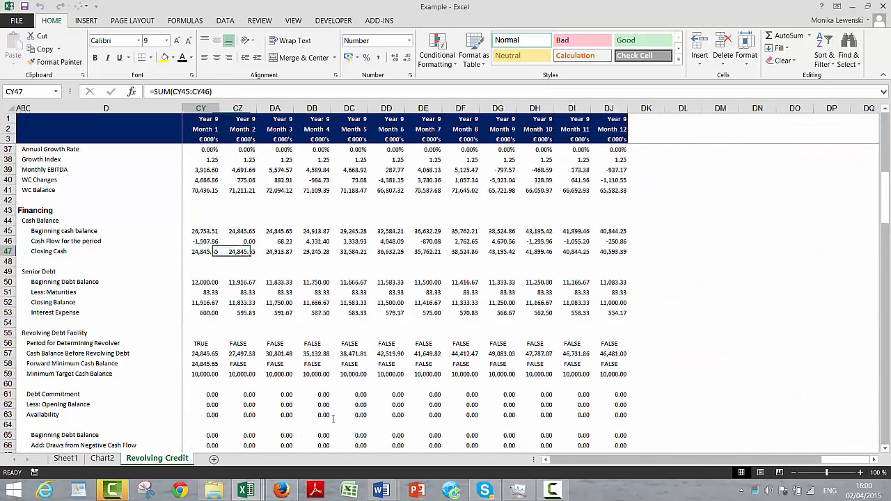
key("Left")
key("Left")
key("Left")
key("Left")
key("Left")
key("Left")
key("Left")
key("Left")
key("Left")
key("Left")
key("Left")
key("Left")
key("Left")
key("Left")
key("Left")
key("Left")
key("Left")
key("Left")
key("Left")
key("Left")
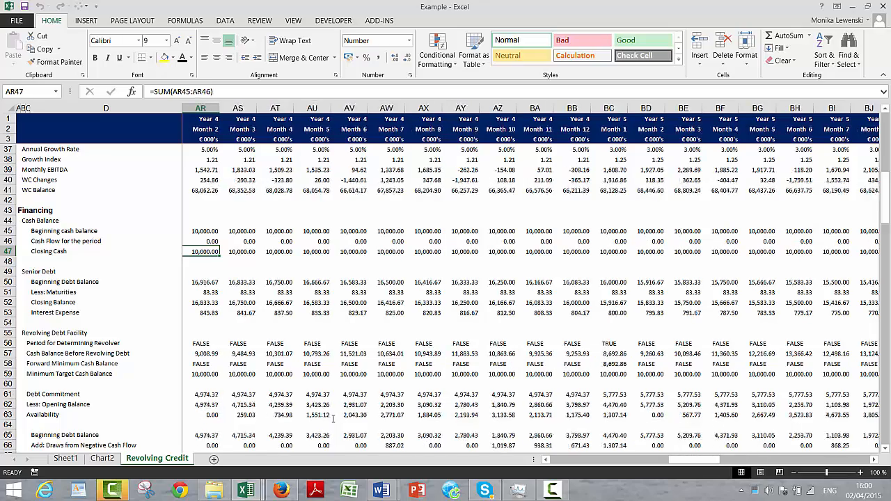
key("Left")
key("Left")
key("Left")
key("Left")
key("Left")
key("Left")
key("Left")
key("Left")
key("Left")
key("Left")
key("Left")
key("Left")
key("Left")
key("Left")
key("Left")
key("Left")
key("Left")
key("Left")
key("Left")
key("Left")
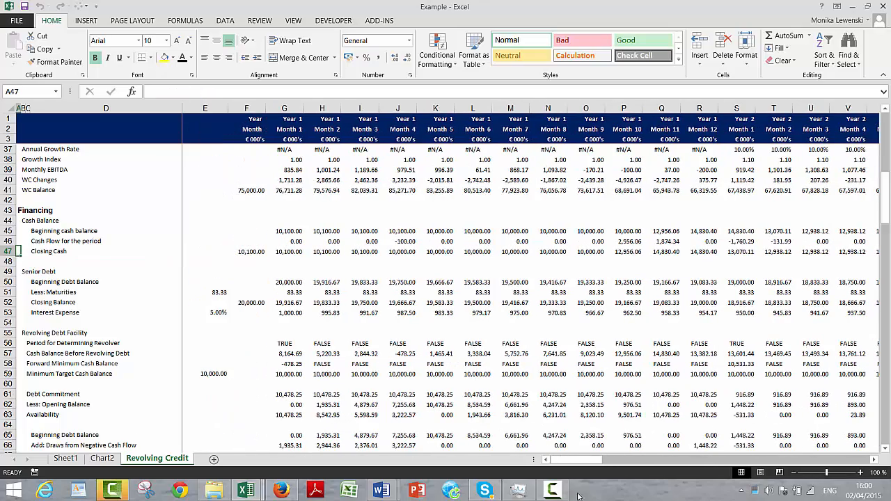
left_click(554, 491)
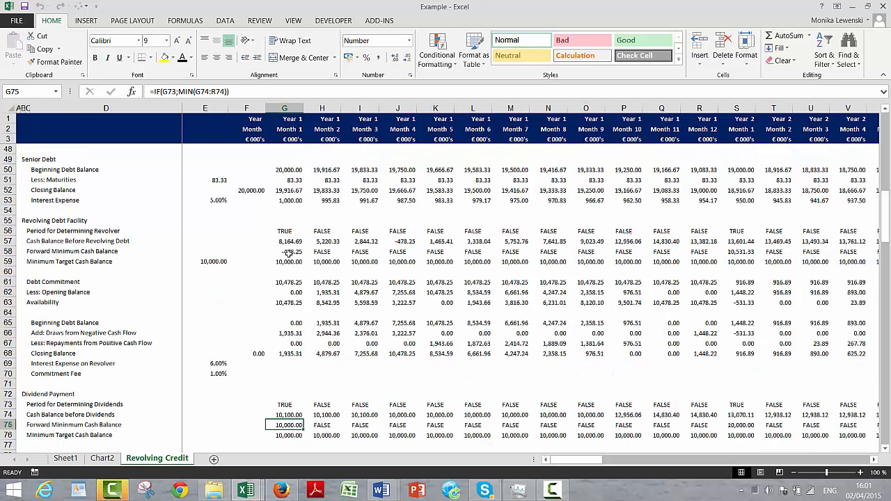
- Set up a formula-based conditional formatting rule with =G$2=1 for all month columns G through DJ
left_click(284, 110)
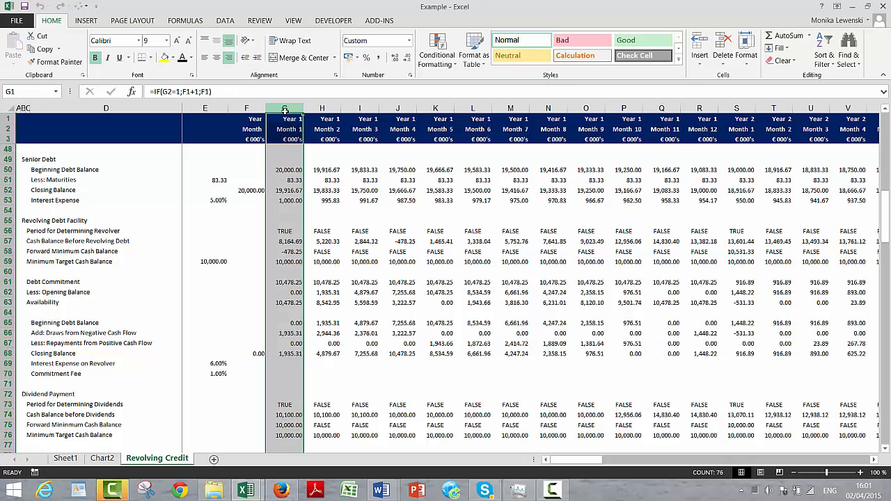
key("ctrl+shift+Right")
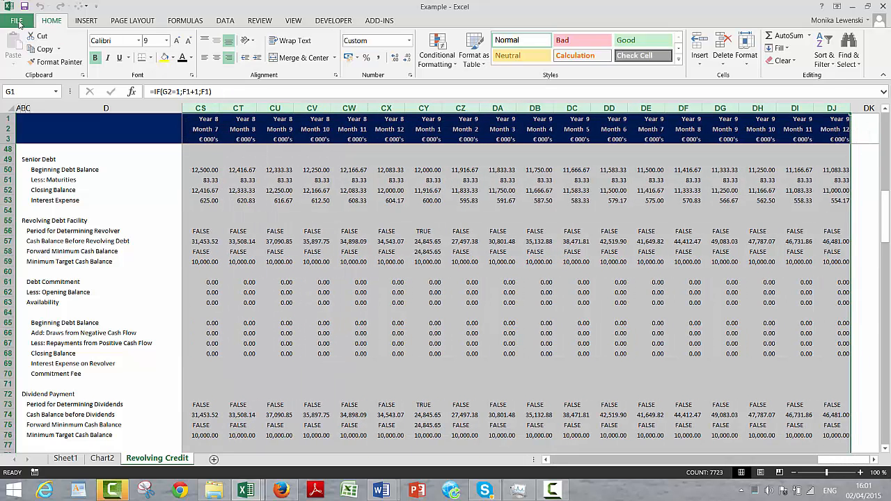
left_click(439, 56)
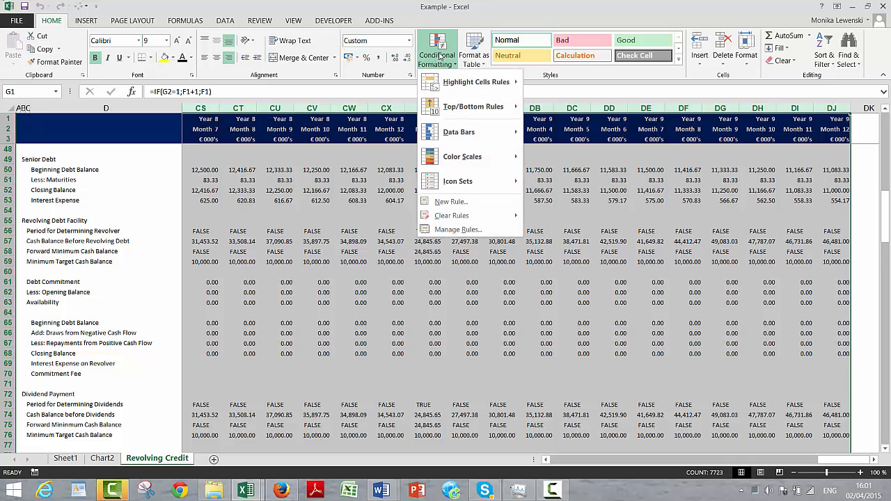
left_click(450, 202)
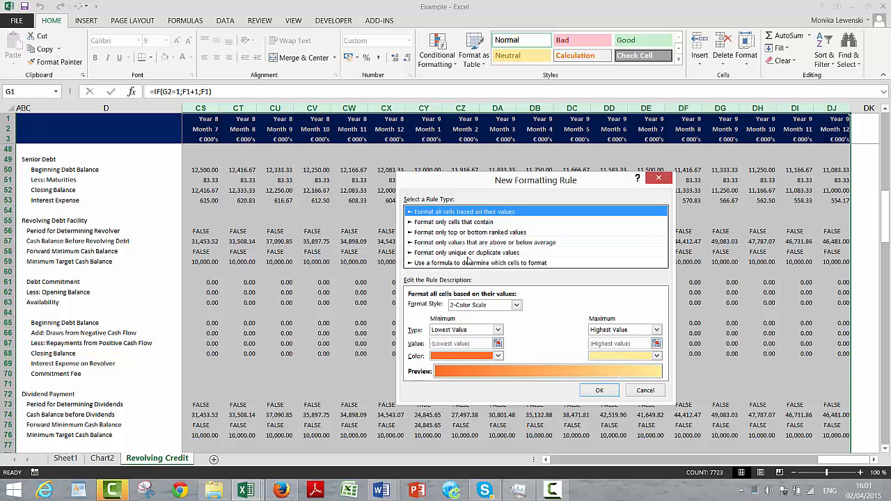
left_click(472, 263)
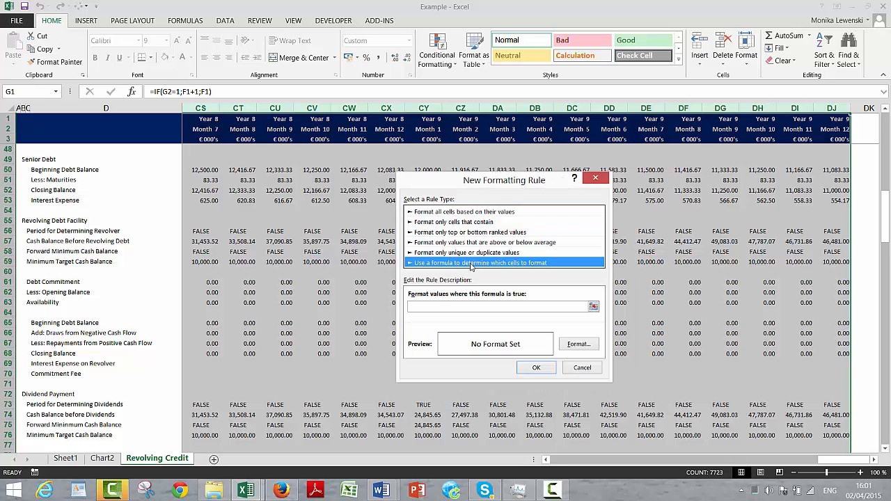
left_click(593, 307)
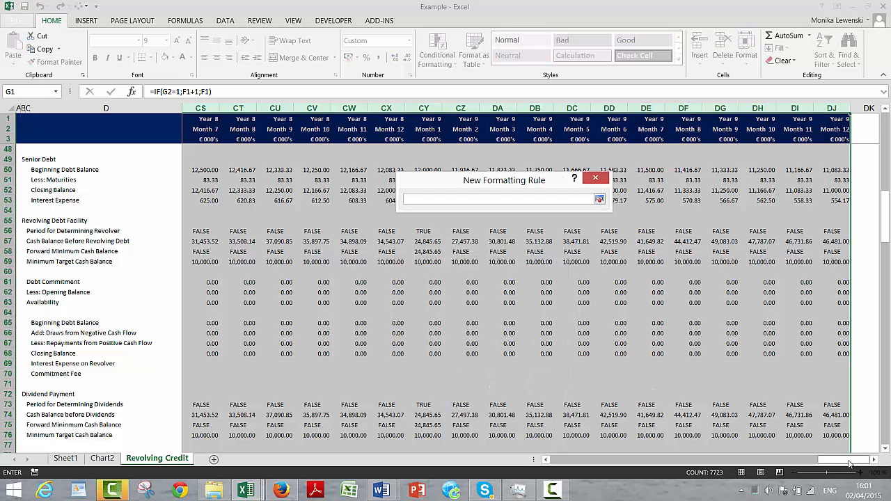
left_click_drag(844, 465, 536, 467)
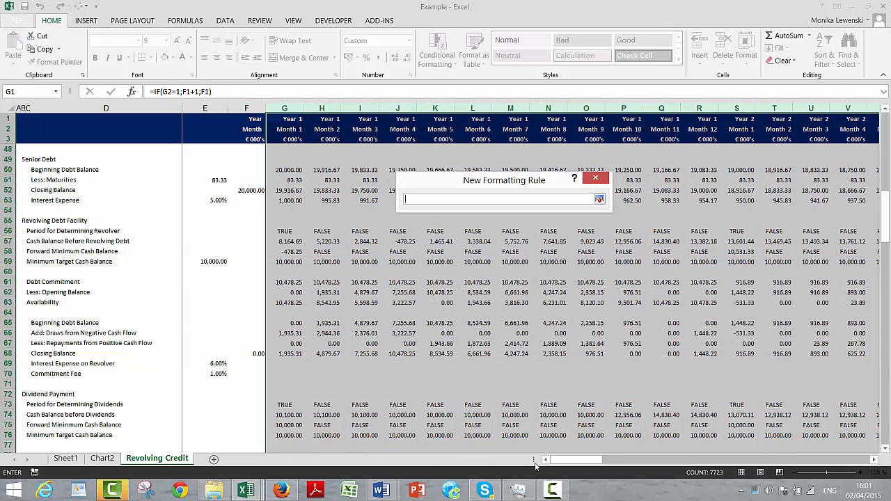
left_click(287, 130)
key("Return")
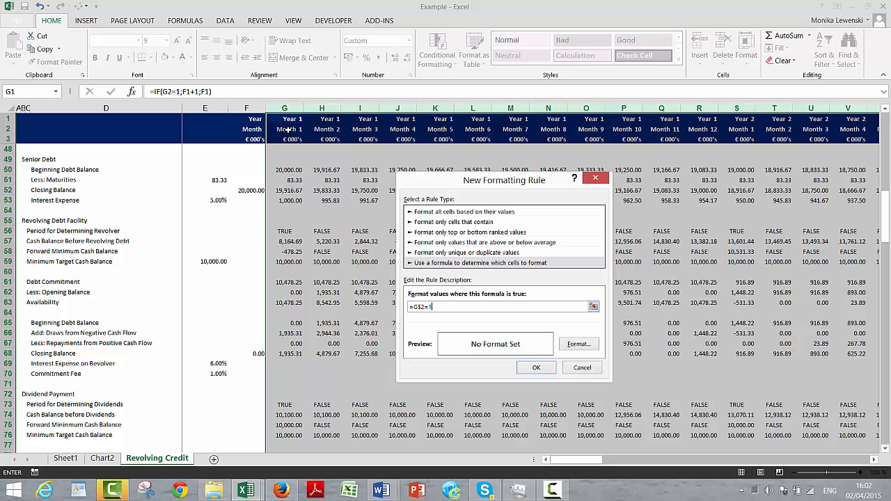
- Give the =G$2=1 formatting rule a light green background fill and apply it to the month columns
left_click(575, 344)
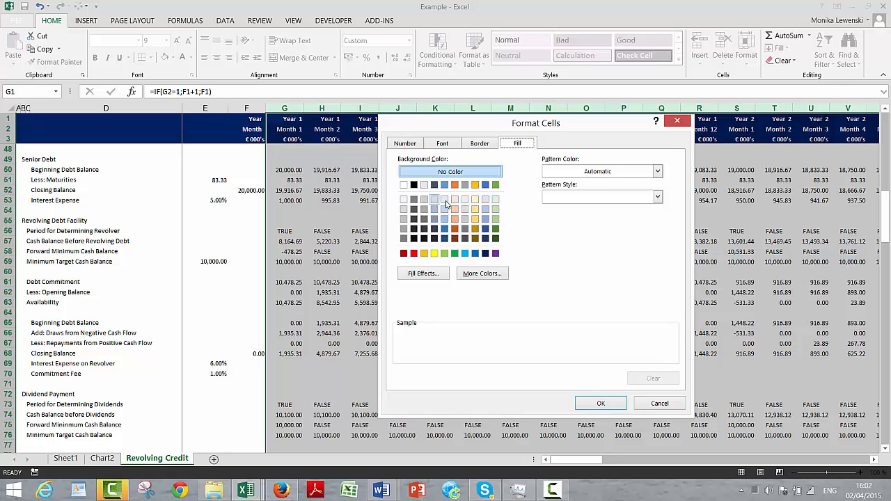
left_click(495, 200)
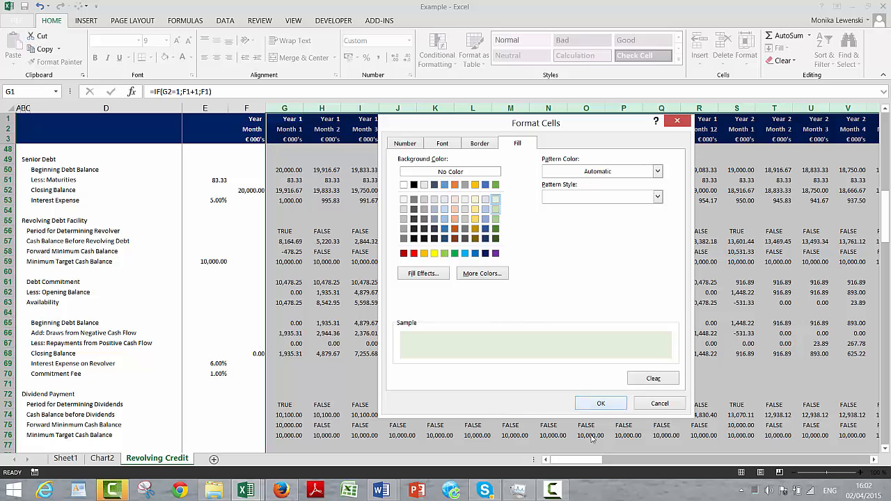
left_click(597, 404)
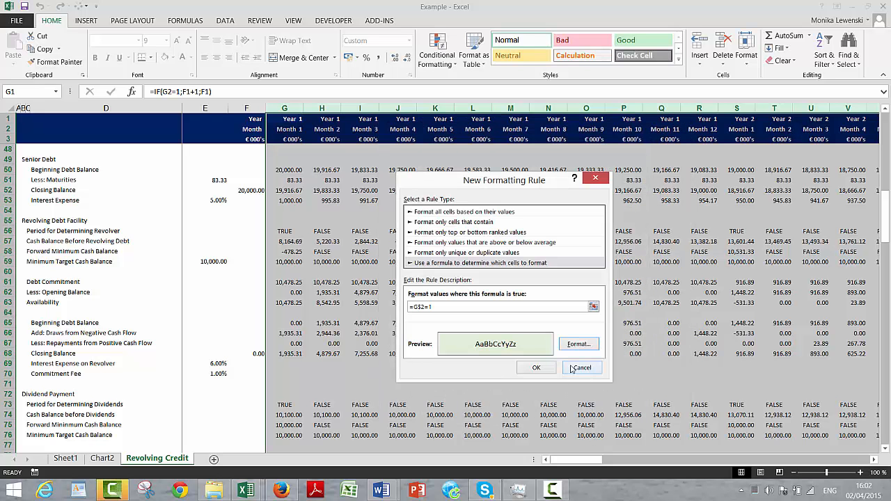
left_click(536, 367)
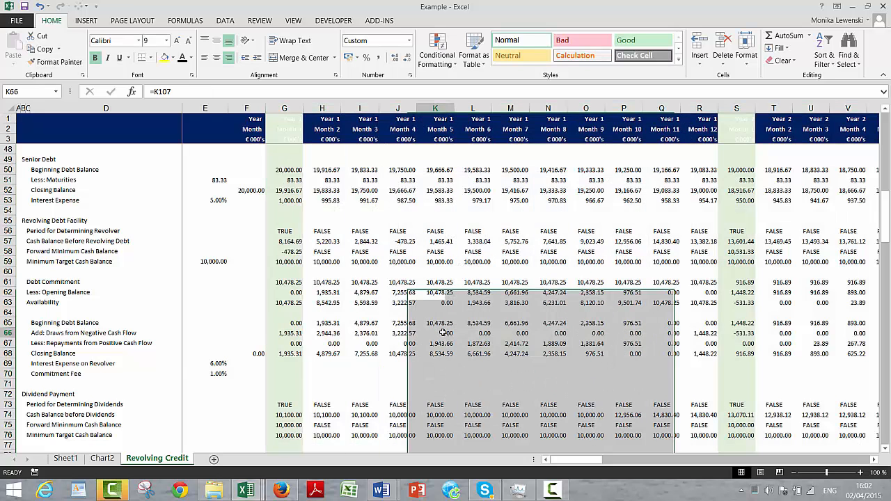
- Check the shading of the Month 1 columns along the Add: Draws from Negative Cash Flow row from Year 1 into Year 4
key("Right")
key("Right")
key("Right")
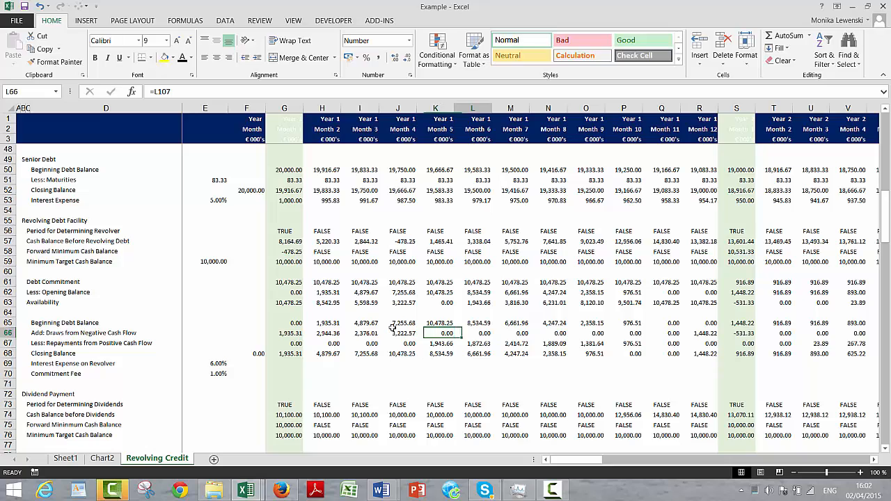
key("Right")
key("Right")
key("Right")
key("Right")
key("Right")
key("Right")
key("Right")
key("Right")
key("Right")
key("Right")
key("Right")
key("Right")
key("Right")
key("Right")
key("Right")
key("Right")
key("Right")
key("Right")
key("Right")
key("Right")
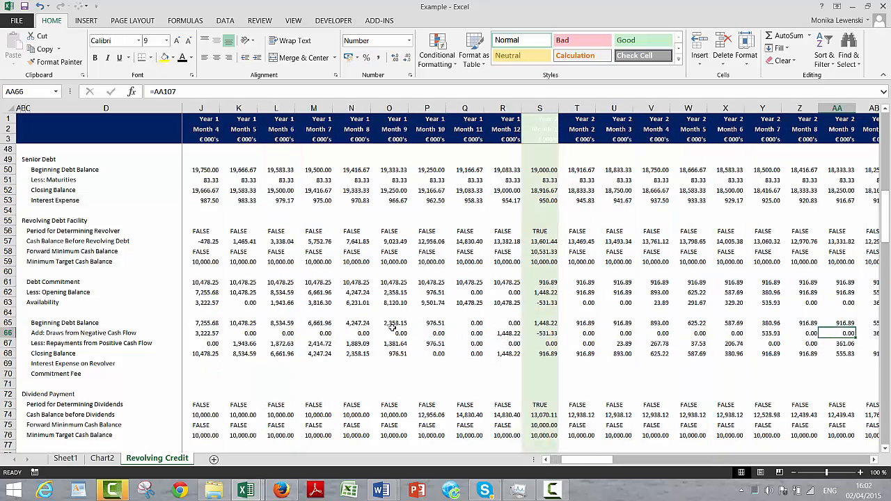
key("Left")
key("Left")
key("Left")
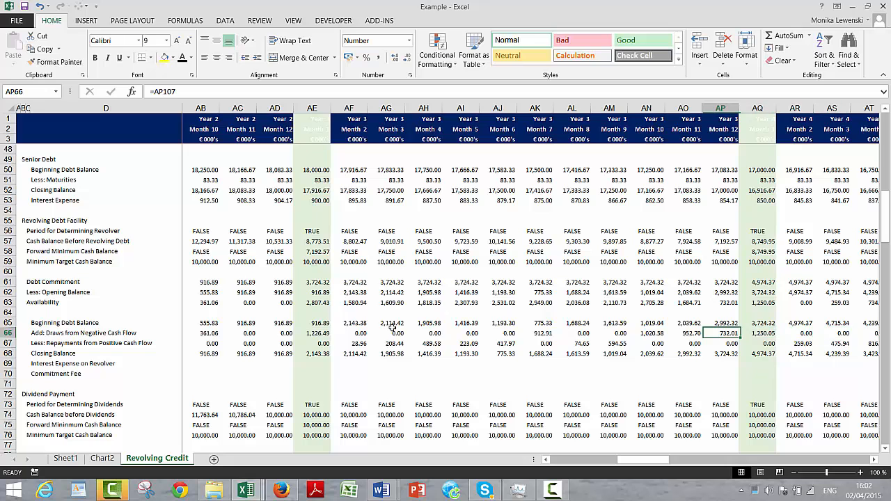
left_click(552, 492)
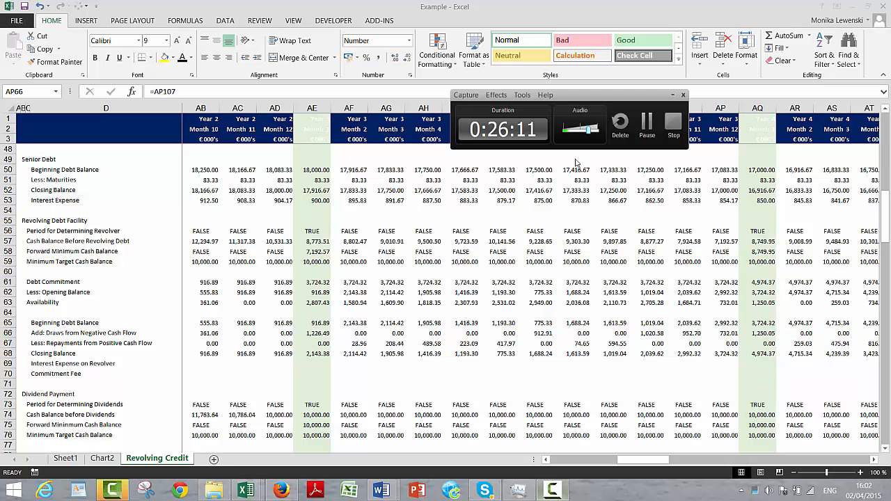
left_click(647, 125)
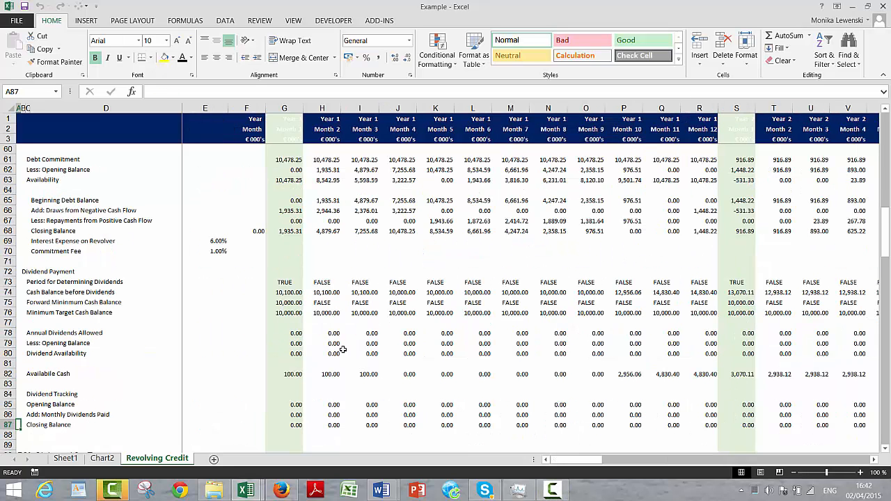
- Start rebuilding the Year 1 Month 1 Available Cash formula in G82 with a reference to the beginning cash balance, =G45
left_click(360, 374)
key("Left")
key("Left")
key("Left")
key("Left")
key("Left")
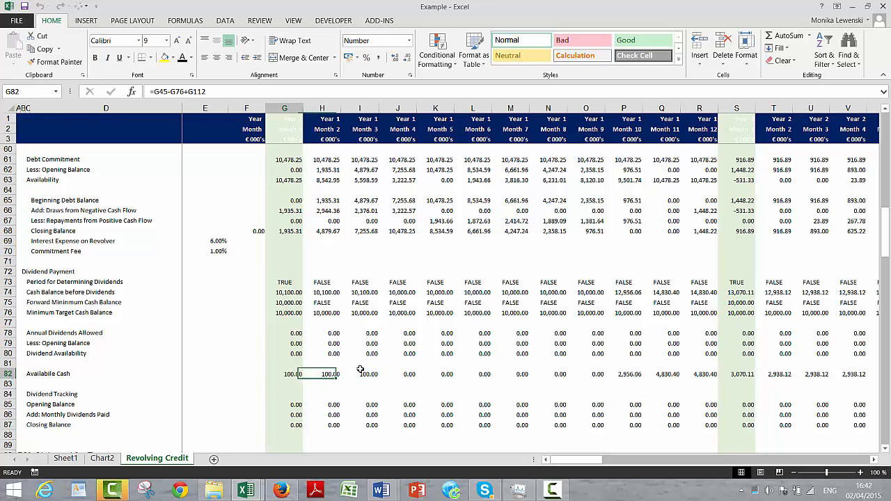
key("Right")
key("Right")
key("Right")
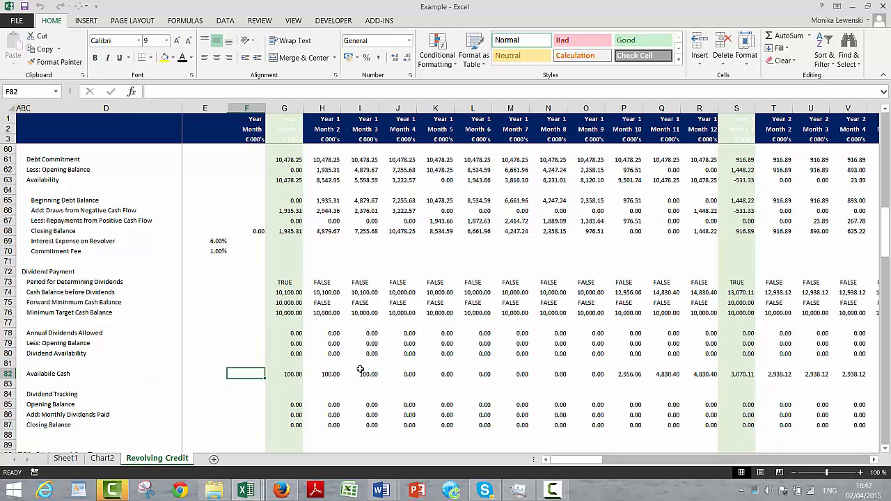
type("=")
key("Up")
key("Up")
key("Up")
key("Up")
key("Up")
key("Up")
key("Up")
key("Up")
key("Up")
key("Up")
key("Up")
key("Up")
key("Up")
key("Up")
key("Up")
key("Up")
key("Up")
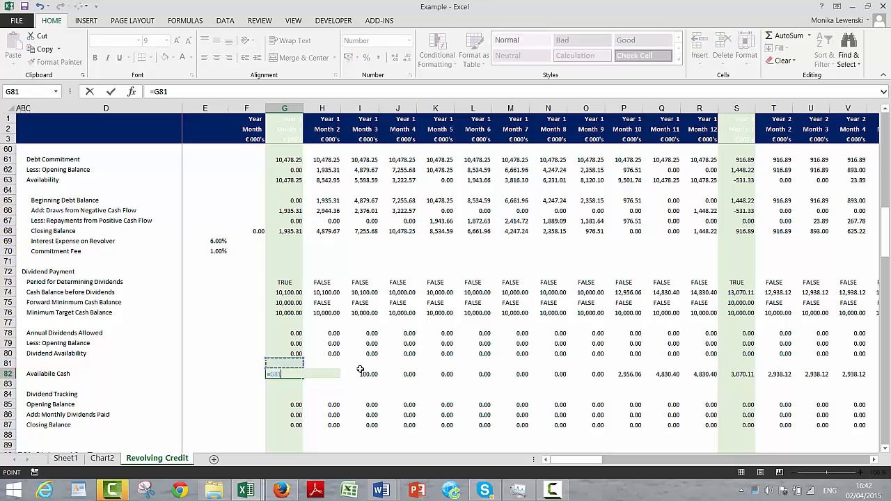
key("Up")
key("Up")
key("Up")
key("Up")
key("Up")
key("Up")
key("Up")
key("Up")
key("Up")
key("Up")
key("Up")
key("Up")
key("Up")
key("Up")
key("Up")
key("Up")
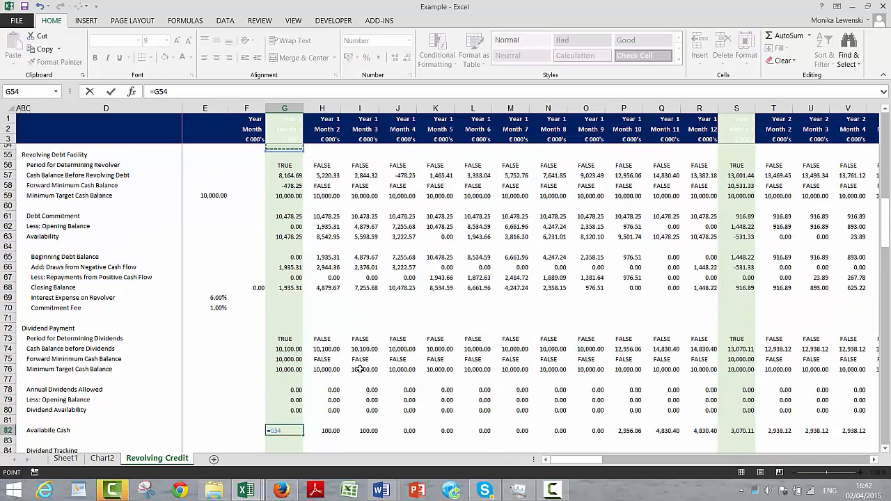
key("Up")
key("Up")
key("Up")
key("Up")
key("Up")
key("Up")
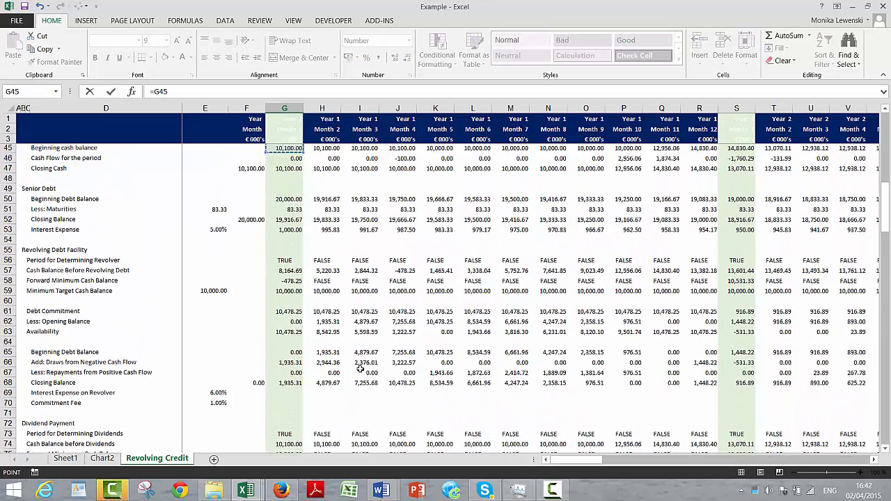
key("Down")
key("Down")
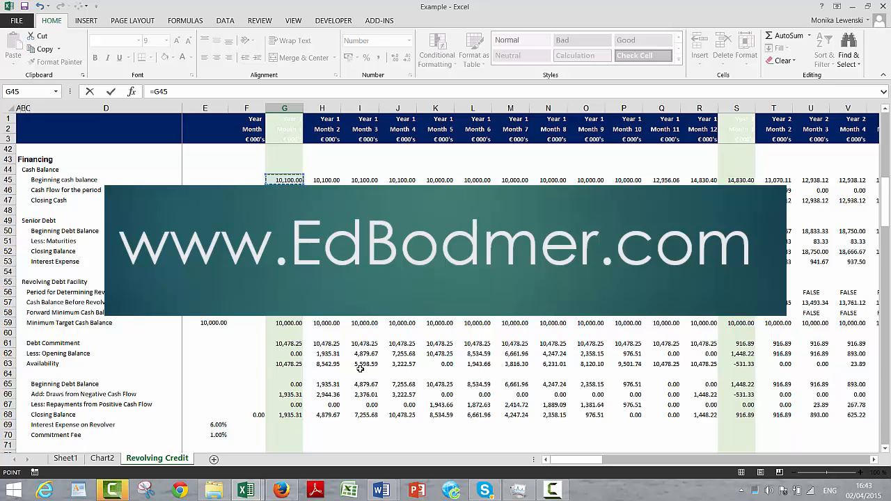
- Add the Cash Flow Before Dividend reference to the Available Cash formula, making it =G45+G112
key("Down")
key("Down")
key("Down")
key("Down")
key("Down")
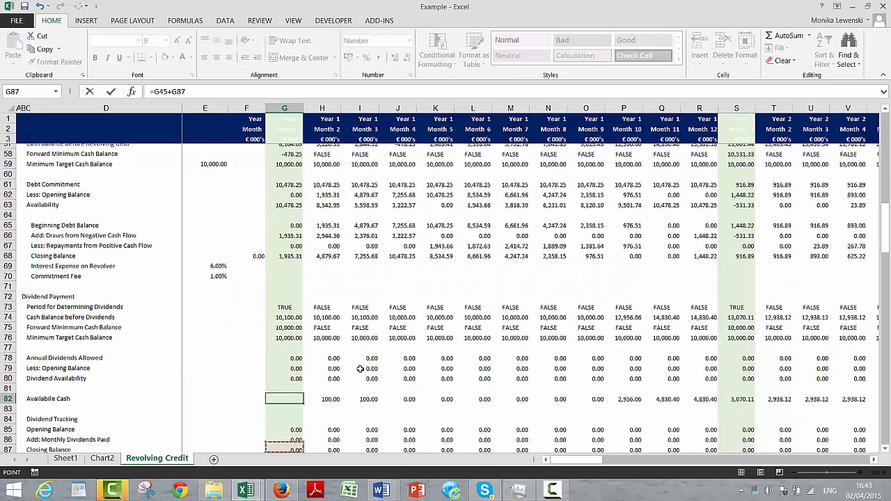
key("Up")
key("Up")
key("Up")
key("Down")
key("Down")
key("Down")
key("Down")
key("Down")
key("Down")
key("Down")
key("Down")
key("Down")
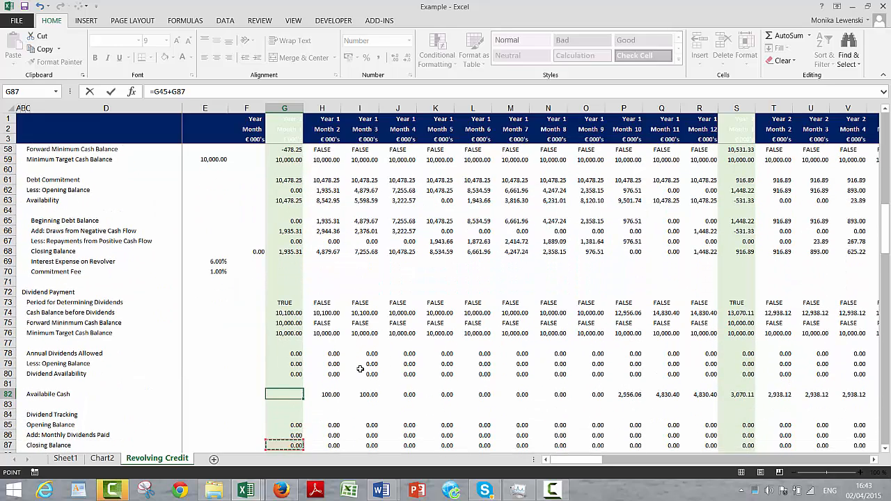
key("Down")
key("Down")
key("Down")
key("Down")
key("Down")
key("Down")
key("Down")
key("Down")
key("Down")
key("Down")
key("Down")
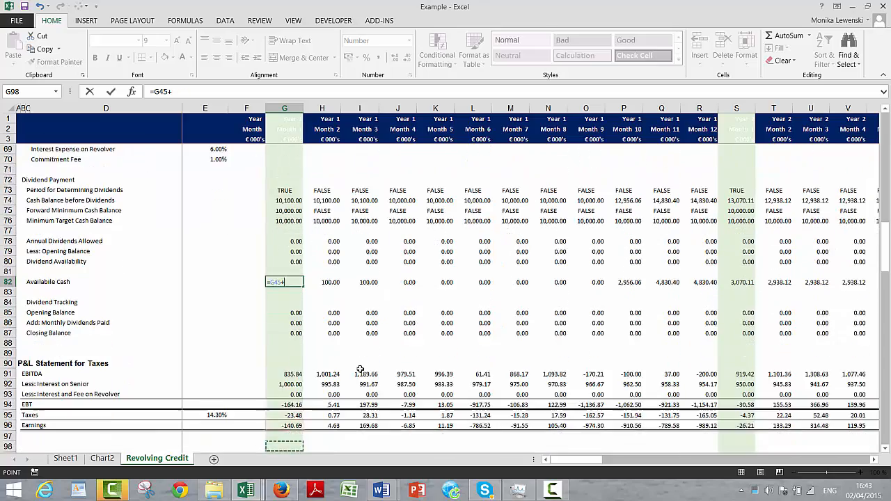
key("Down")
key("Down")
key("Down")
key("Down")
key("Down")
key("Down")
key("Down")
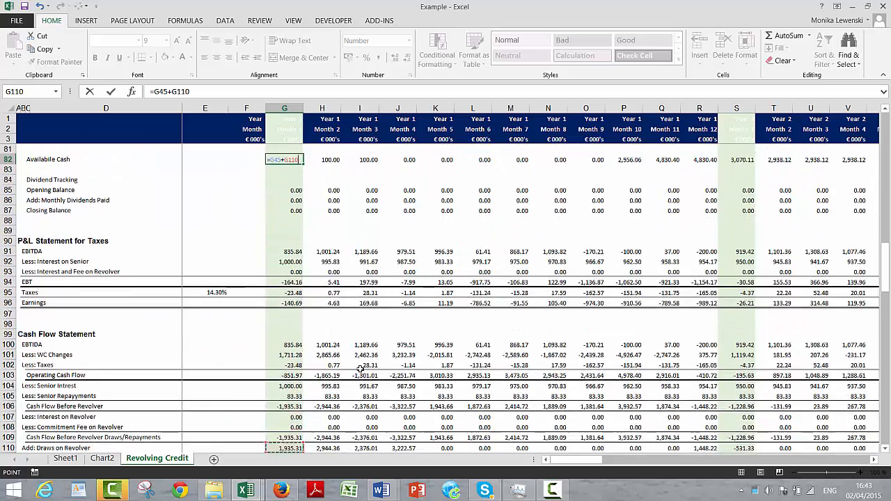
key("Down")
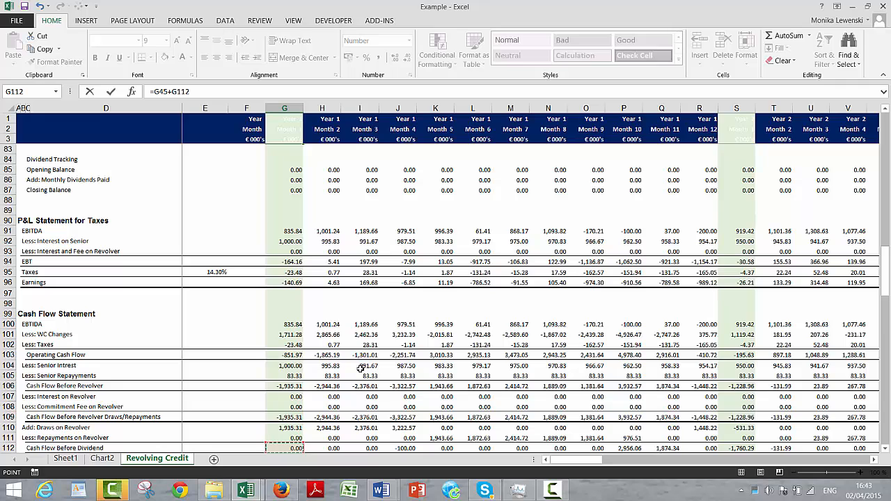
key("Down")
key("Up")
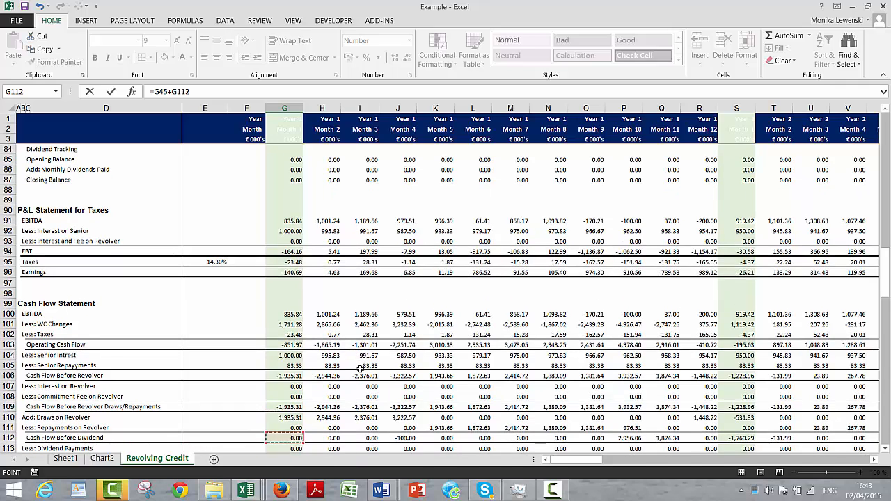
- Subtract the Minimum Target Cash Balance to complete =G45+G112-G76, and fill the Available Cash formula across all month columns
key("Up")
key("Up")
key("Up")
key("Up")
key("Up")
key("Up")
key("Up")
key("Up")
key("Up")
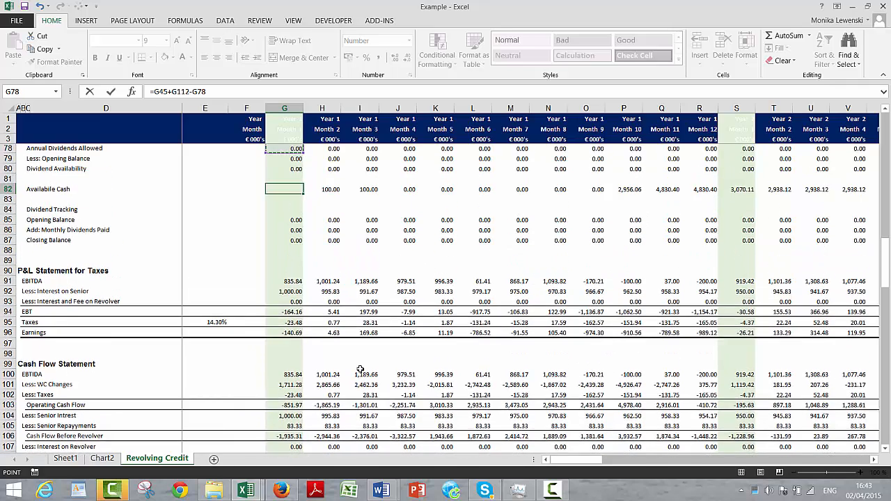
key("Down")
key("Down")
key("Down")
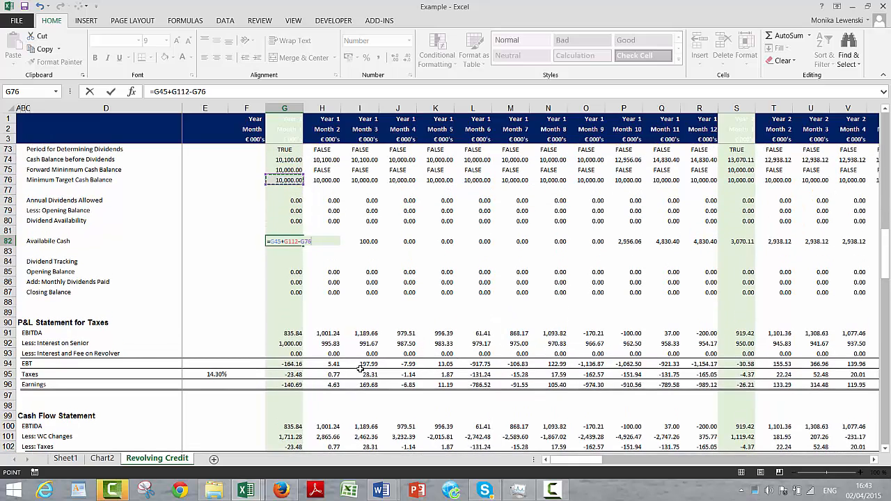
key("Return")
key("Up")
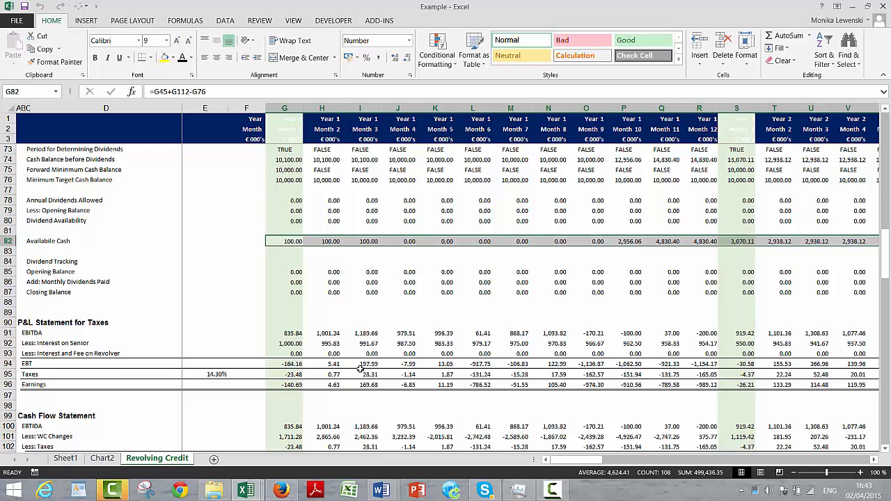
- Compare the Year 1 Month 1 Available Cash and Dividend Availability cells
key("Left")
key("Left")
key("Right")
key("Right")
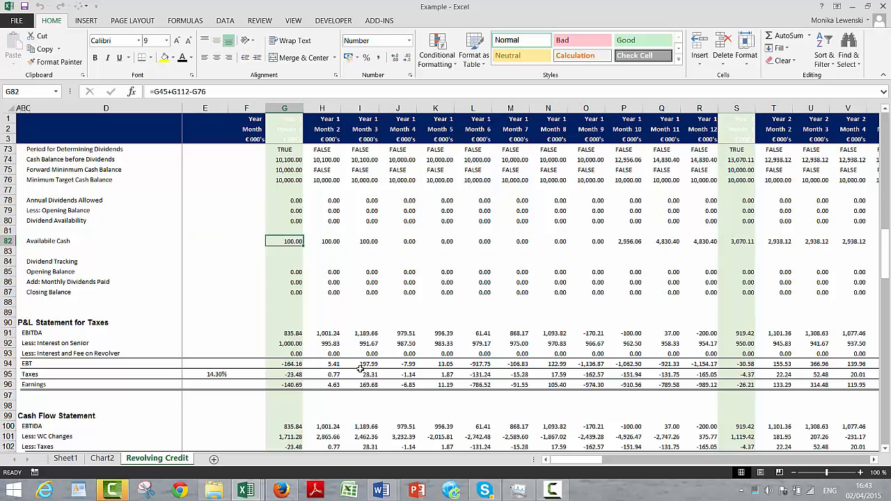
key("Up")
key("Up")
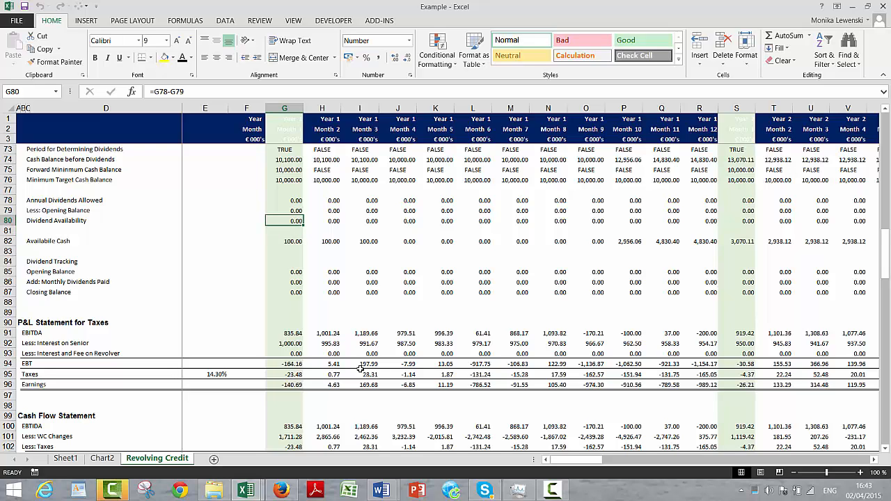
key("Down")
key("Down")
key("Up")
key("Up")
- Indent the three Dividend Tracking labels, Opening Balance to Closing Balance, by moving C85:C87 one column over to D85:D87
key("Down")
key("Down")
key("Down")
key("Down")
key("Down")
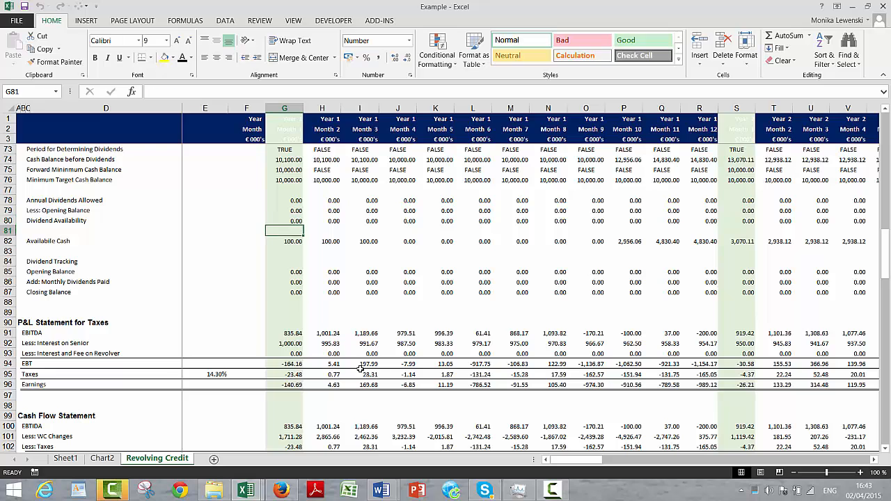
key("Left")
key("Left")
key("Left")
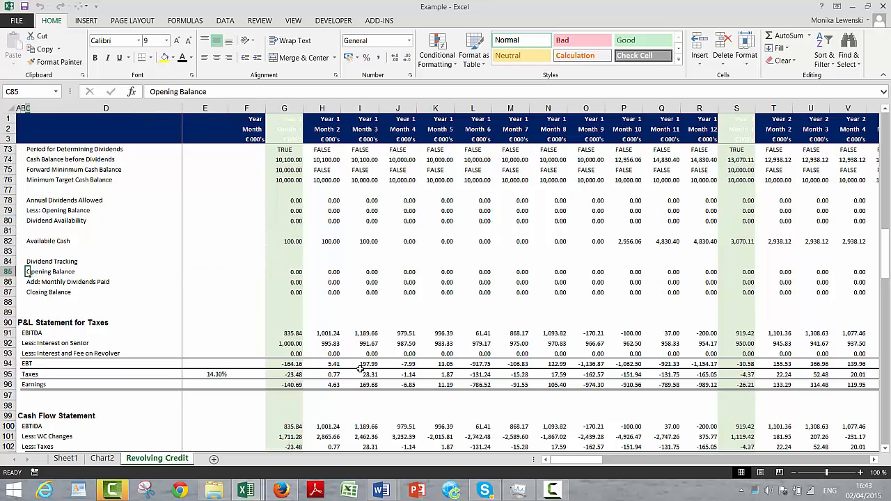
key("shift+Down")
key("shift+Down")
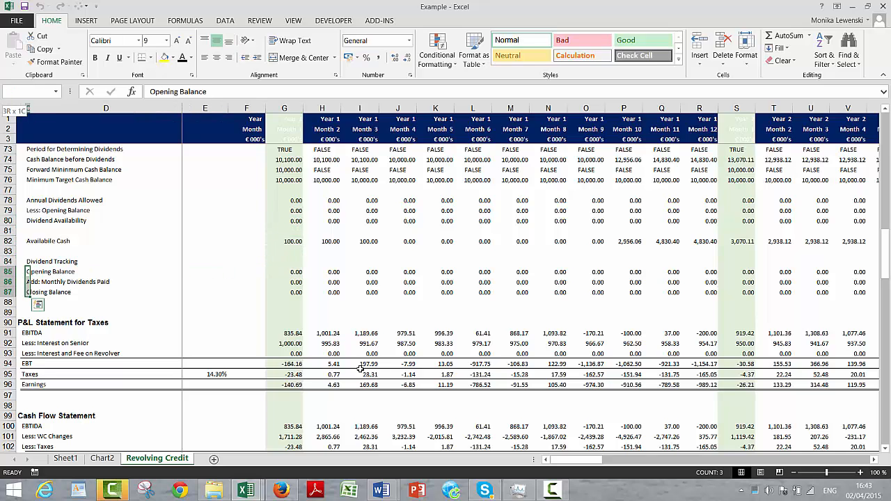
key("ctrl+c")
key("Right")
key("Return")
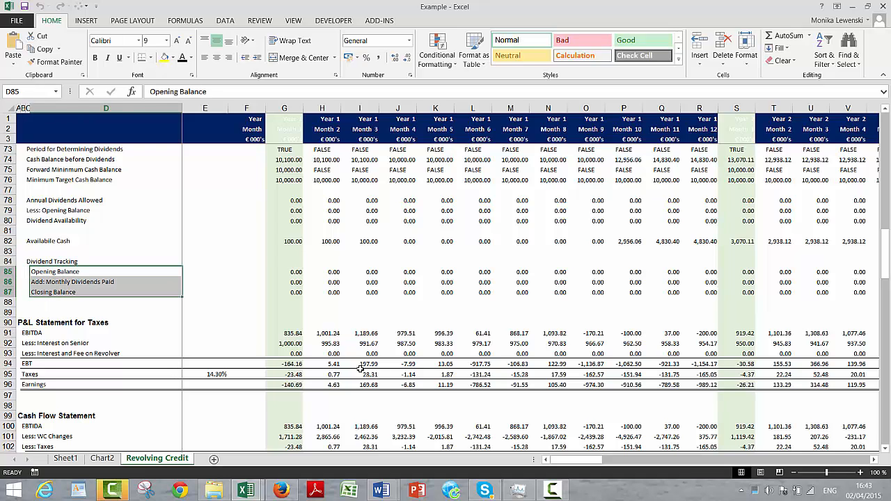
- Clear the existing Less: Dividend Payments formula for Year 1 Month 1 in G113, keeping only the equals sign
key("Left")
key("Right")
key("Right")
key("Right")
key("Right")
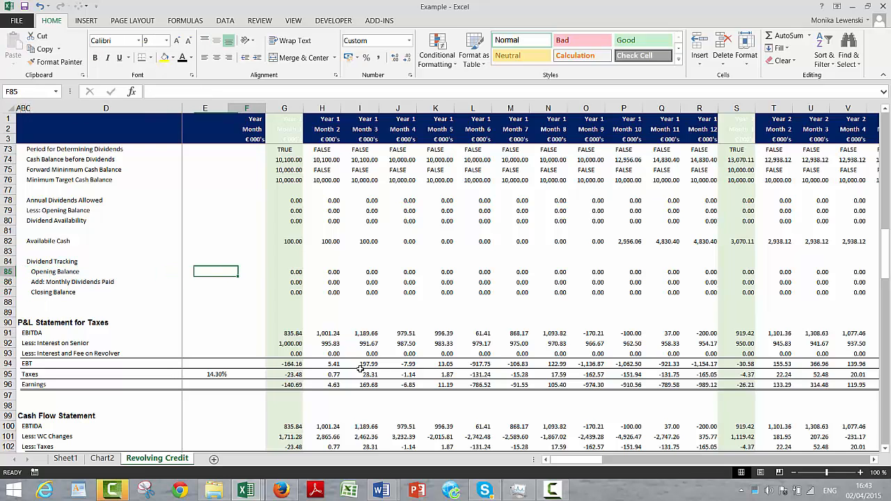
key("Down")
key("Down")
key("Down")
key("Down")
key("Down")
key("Down")
key("Down")
key("Down")
key("Down")
key("Down")
key("Down")
key("Down")
key("Down")
key("Down")
key("Down")
key("Down")
key("Down")
key("Down")
key("Down")
key("Down")
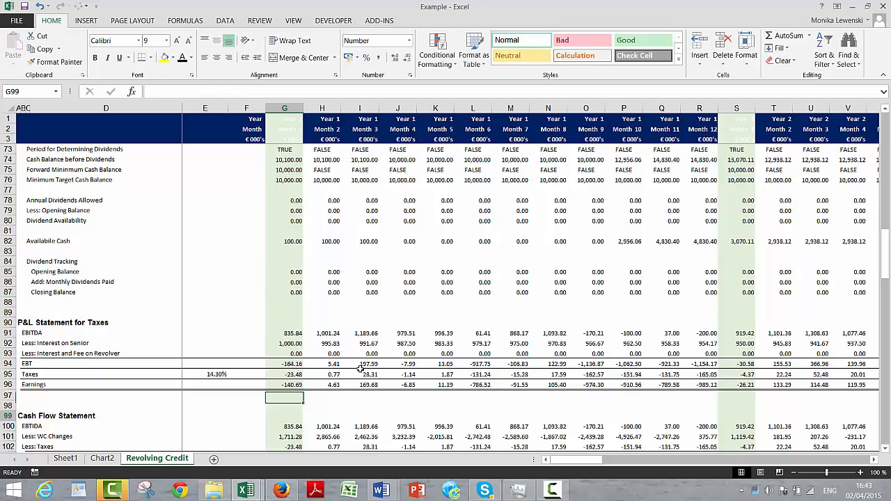
key("Down")
key("Down")
key("Down")
key("Down")
key("Down")
key("Down")
key("Down")
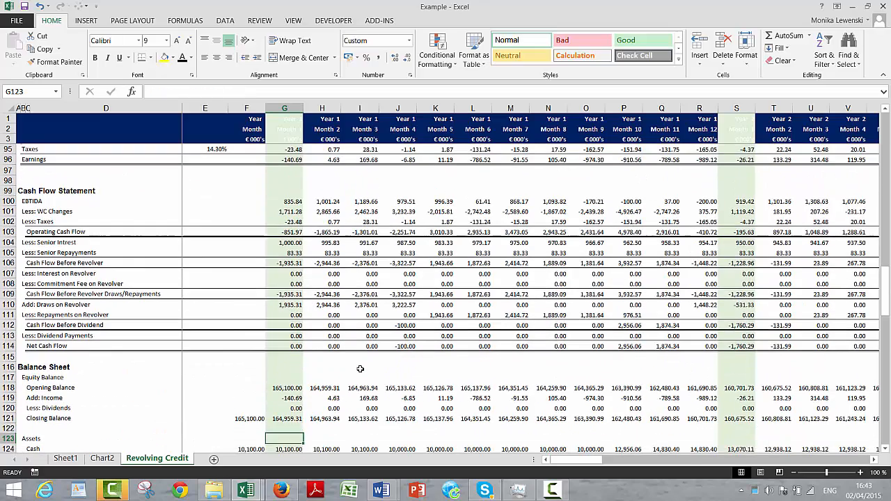
key("Up")
key("Up")
key("Up")
key("Up")
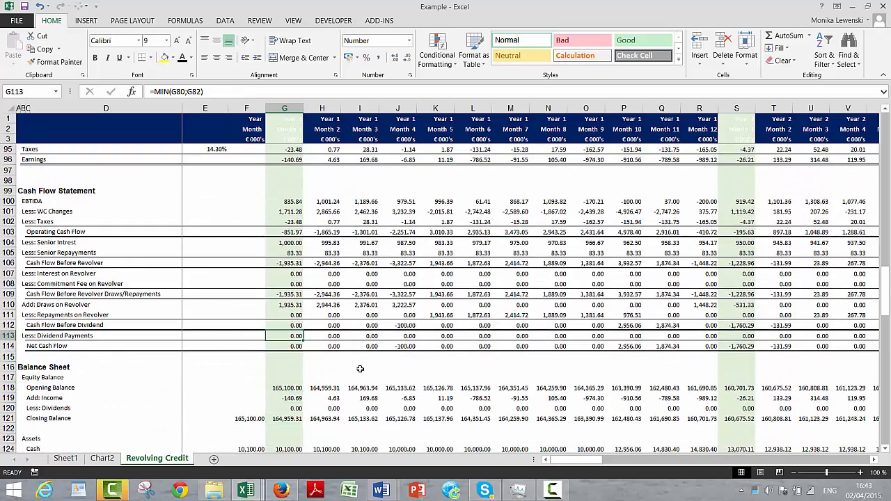
key("F2")
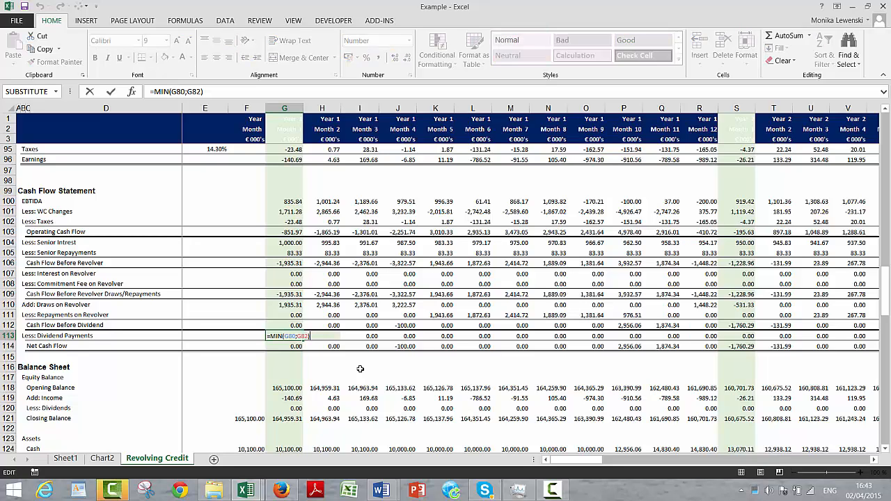
type("=")
key("BackSpace")
key("BackSpace")
key("BackSpace")
key("BackSpace")
key("BackSpace")
key("BackSpace")
key("BackSpace")
key("BackSpace")
key("BackSpace")
key("BackSpace")
key("BackSpace")
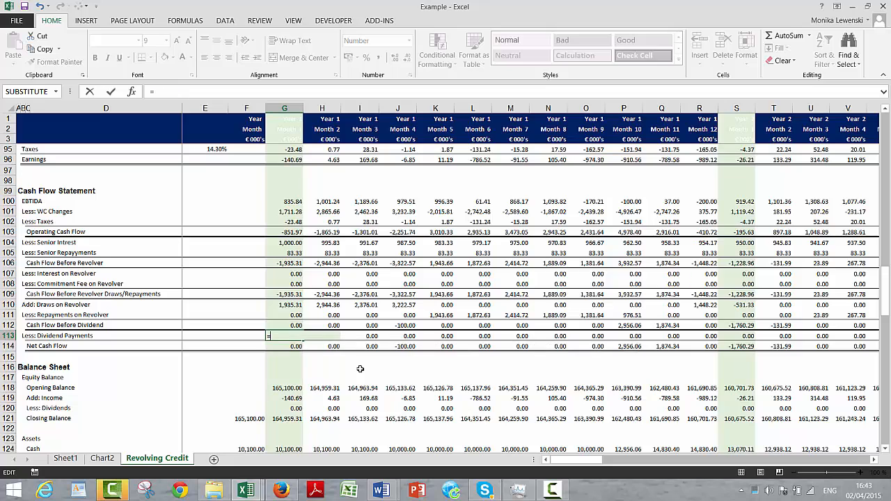
- Start a MIN function in G113 with the Year 1 Month 1 Dividend Availability cell G80 as its first argument
type("min(")
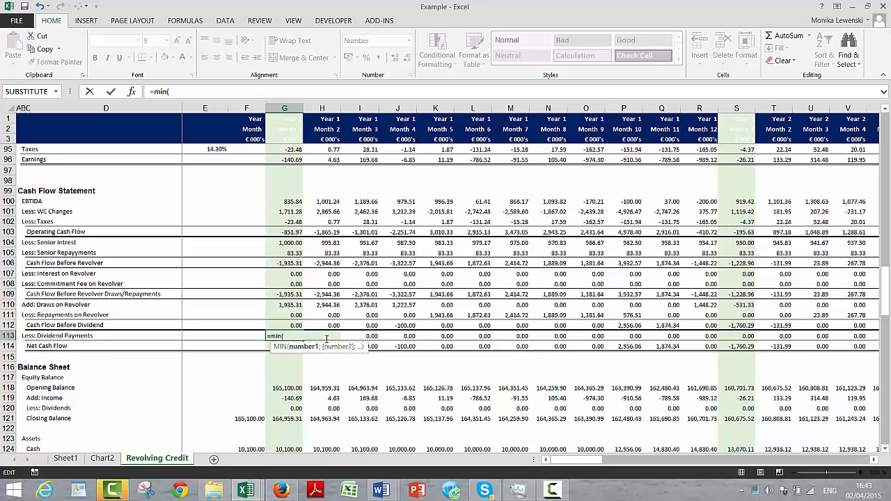
key("Up")
key("Up")
key("Up")
key("Up")
key("Up")
key("Up")
key("Up")
key("Up")
key("Up")
key("Up")
key("Up")
key("Up")
key("Up")
key("Up")
key("Up")
key("Up")
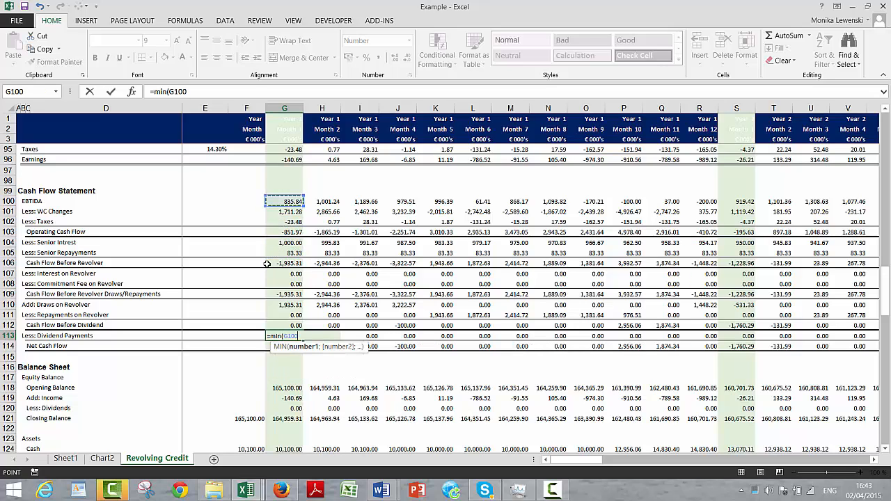
key("Up")
key("Up")
key("Up")
key("Up")
key("Up")
key("Up")
key("Up")
key("Up")
key("Up")
key("Up")
key("Up")
key("Up")
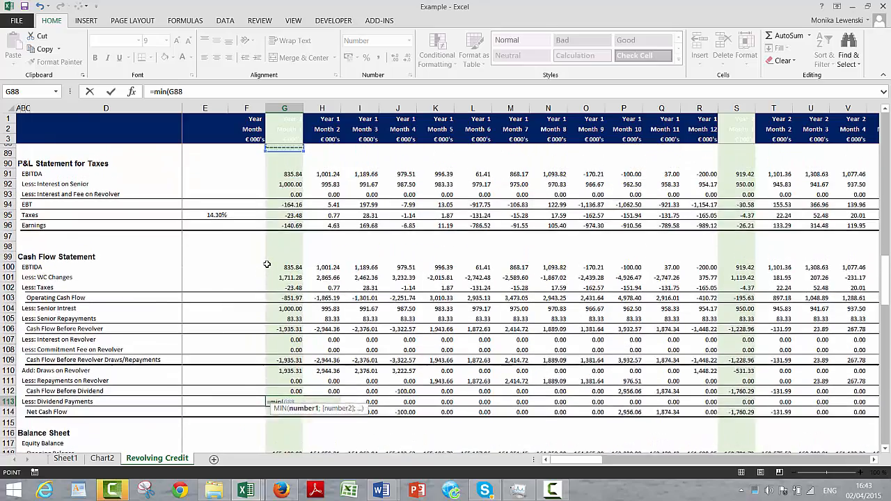
key("Up")
key("Up")
key("Up")
key("Up")
key("Up")
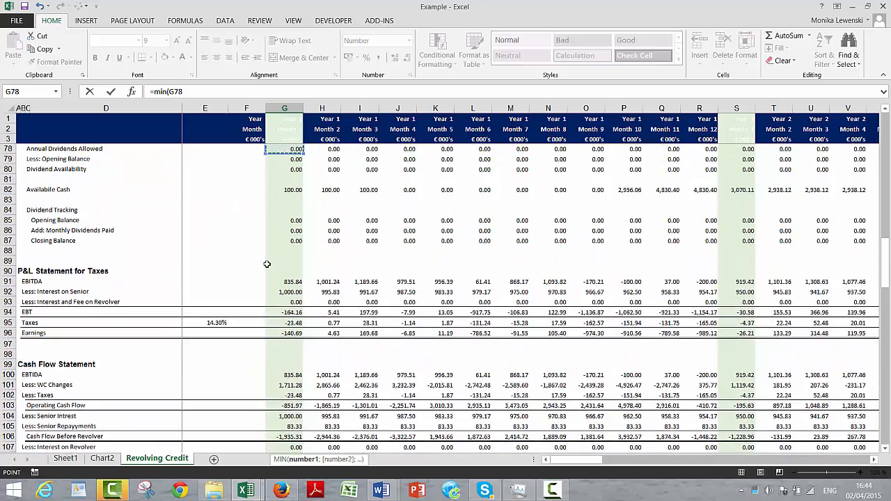
type(";")
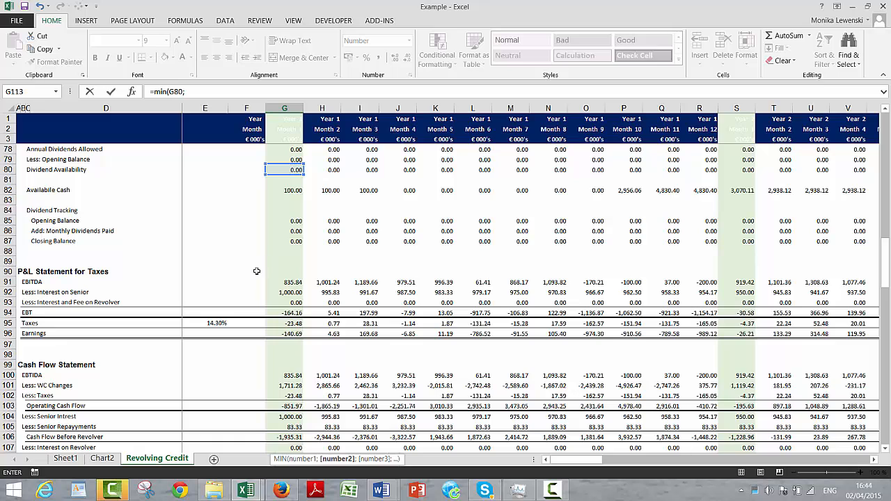
- Add Available Cash as the second argument to complete =MIN(G80;G82), and fill the Dividend Payments formula across all month columns
left_click(290, 190)
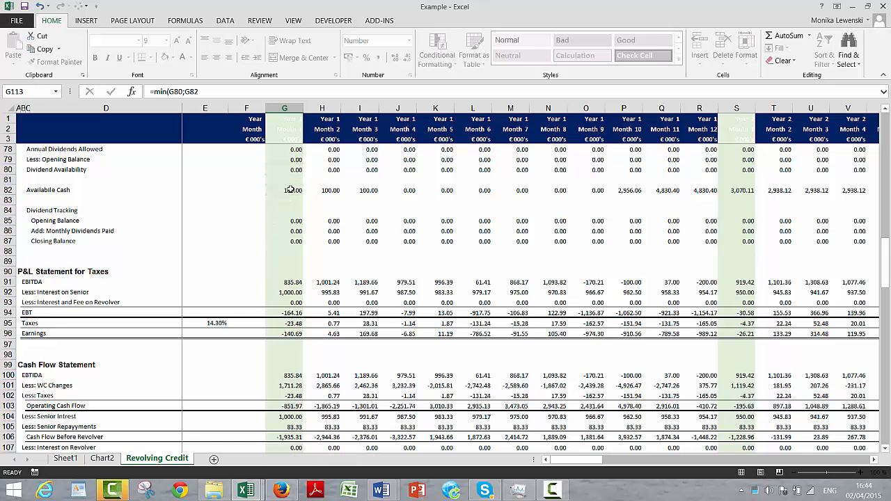
key("Return")
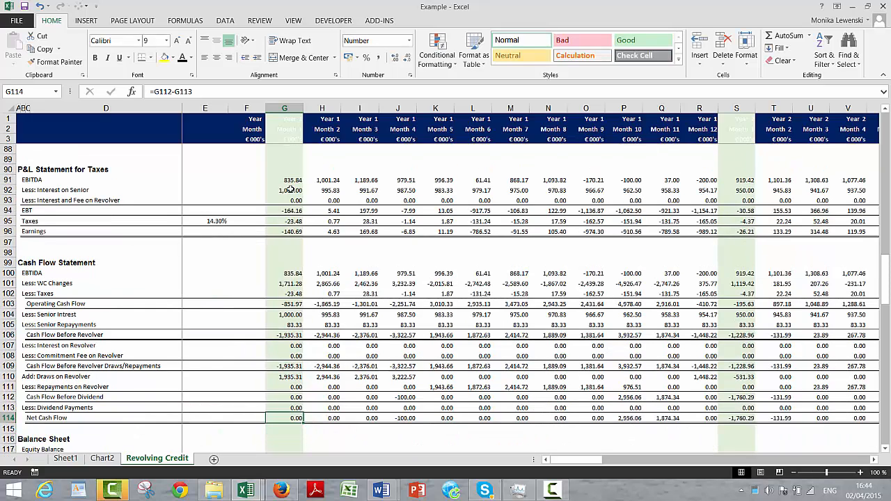
key("Up")
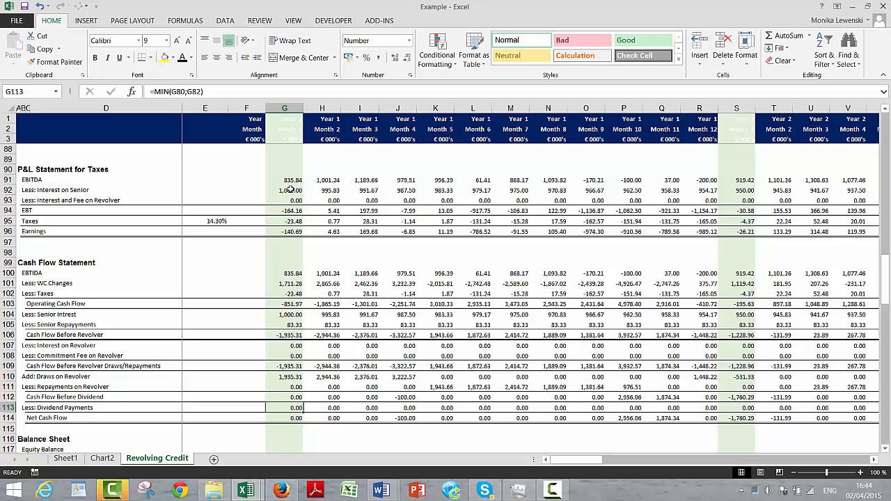
key("ctrl+shift+Right")
key("ctrl+r")
- Examine the Closing Cash row in the Cash Balance section and its Closing Cash chart on the Chart2 sheet
key("Left")
key("Left")
key("Up")
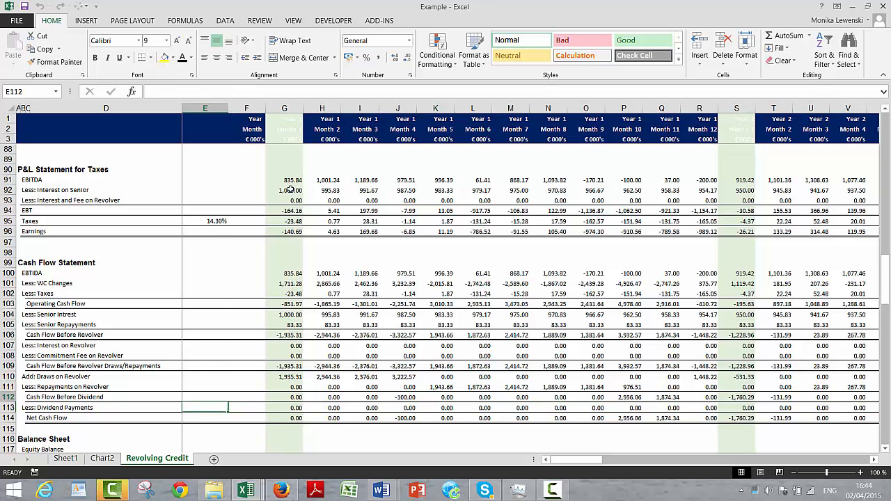
key("Page_Up")
key("Page_Up")
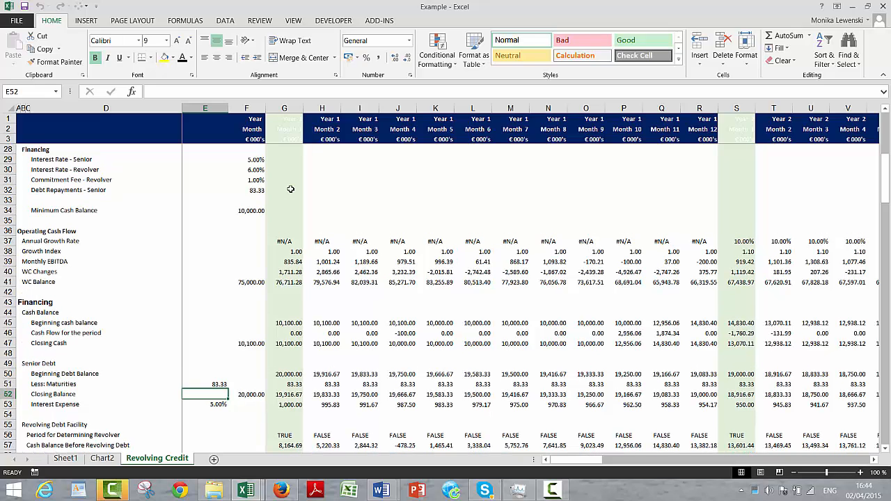
key("Up")
key("Up")
key("Up")
key("Up")
key("Up")
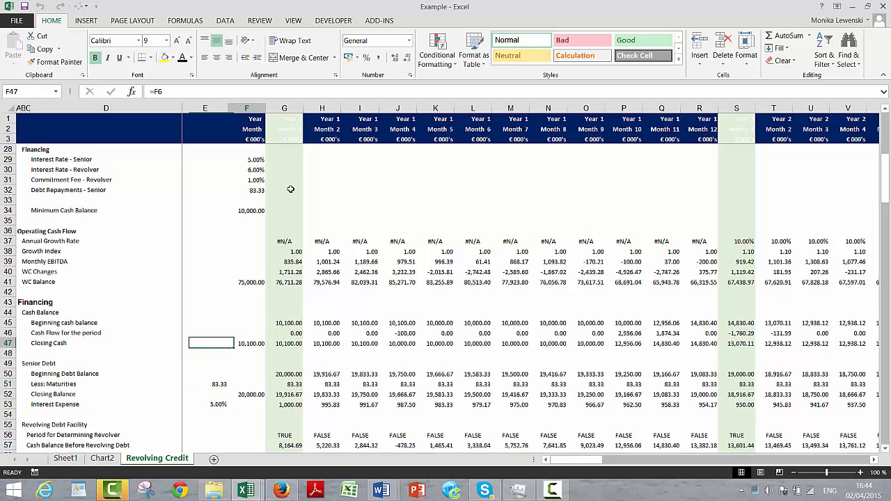
key("Right")
key("Right")
key("Left")
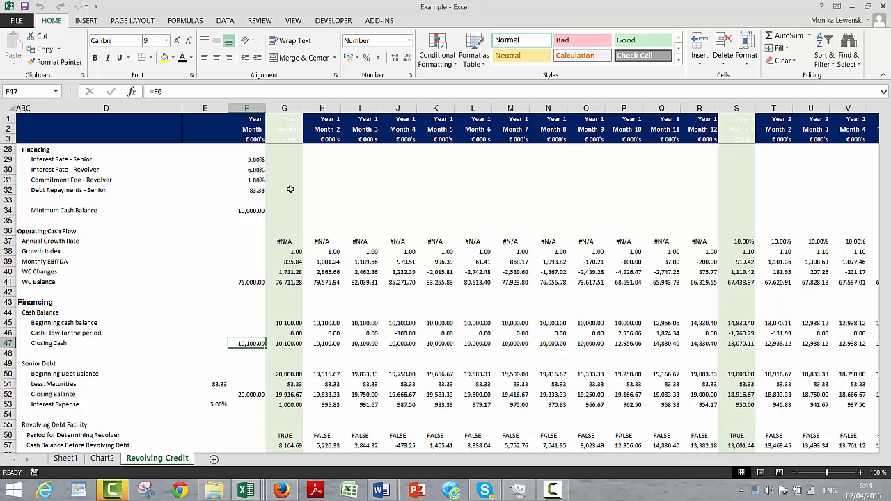
key("ctrl+Page_Up")
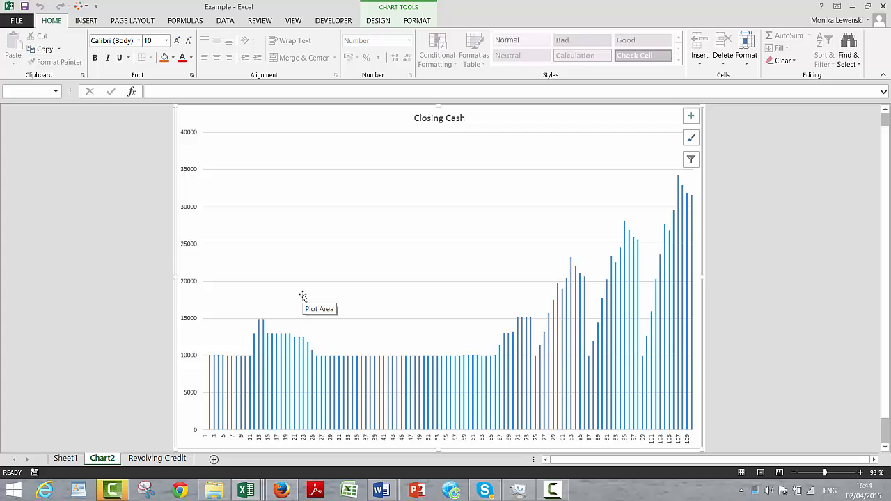
- Return to the Revolving Credit sheet and review the Revolving Debt Facility section down to the revolver interest expense and commitment fee
key("ctrl+Page_Down")
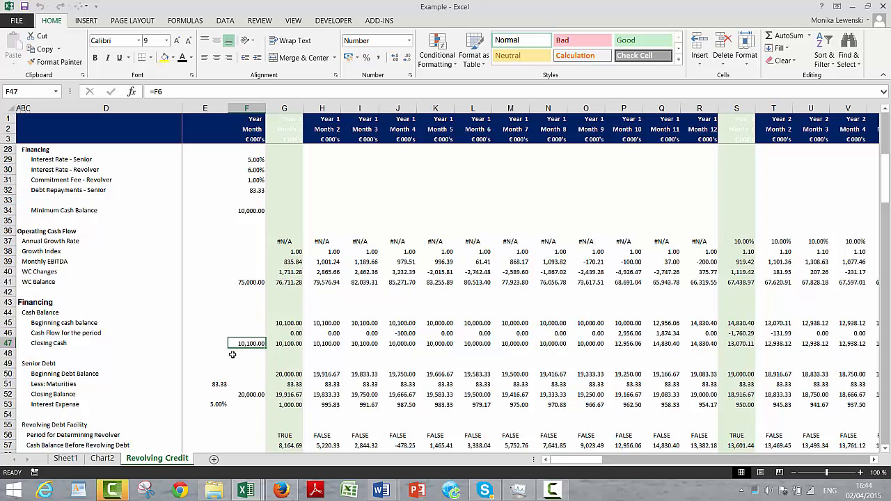
key("Right")
key("Right")
key("Right")
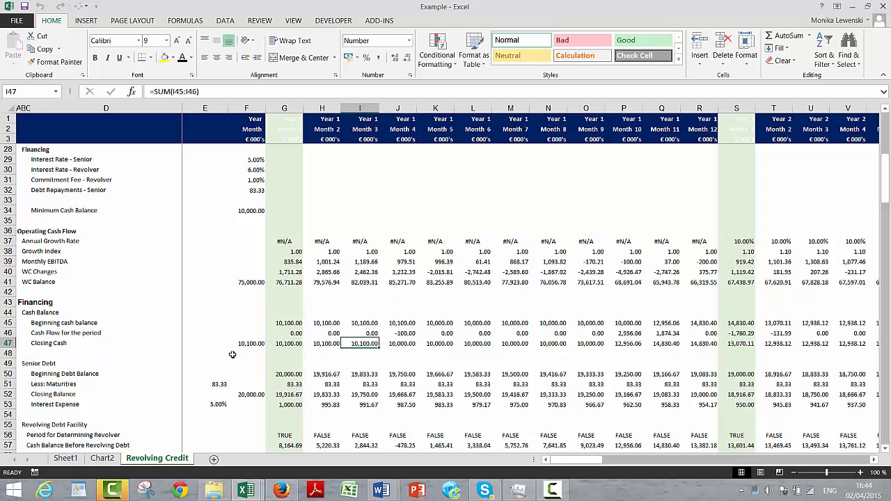
key("Down")
key("Down")
key("Down")
key("Down")
key("Down")
key("Down")
key("Down")
key("Down")
key("Down")
key("Down")
key("Down")
key("Down")
key("Down")
key("Down")
key("Down")
key("Down")
key("Down")
key("Down")
key("Down")
key("Down")
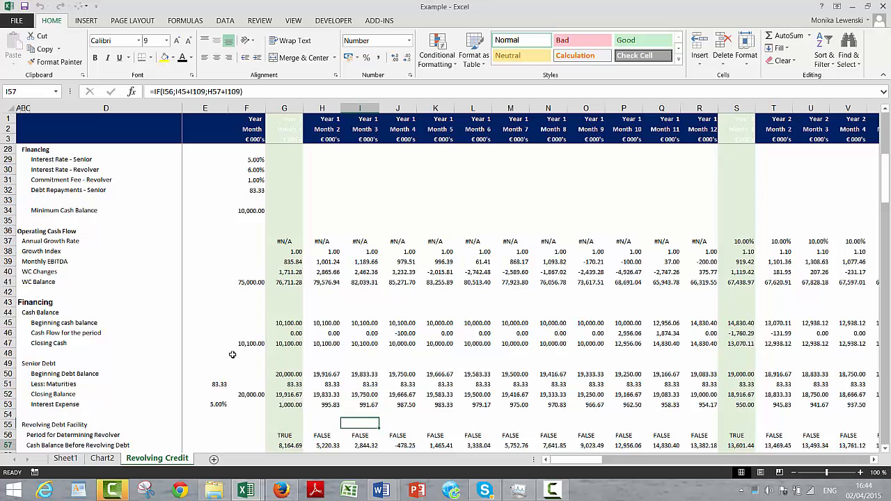
key("Down")
key("Down")
key("Down")
key("Down")
key("Down")
key("Up")
key("Up")
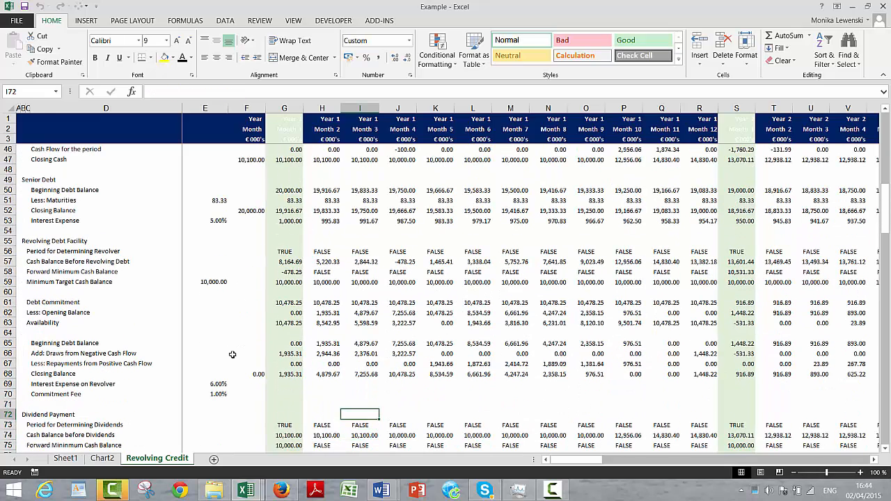
key("Up")
key("Up")
key("Left")
key("Left")
key("Left")
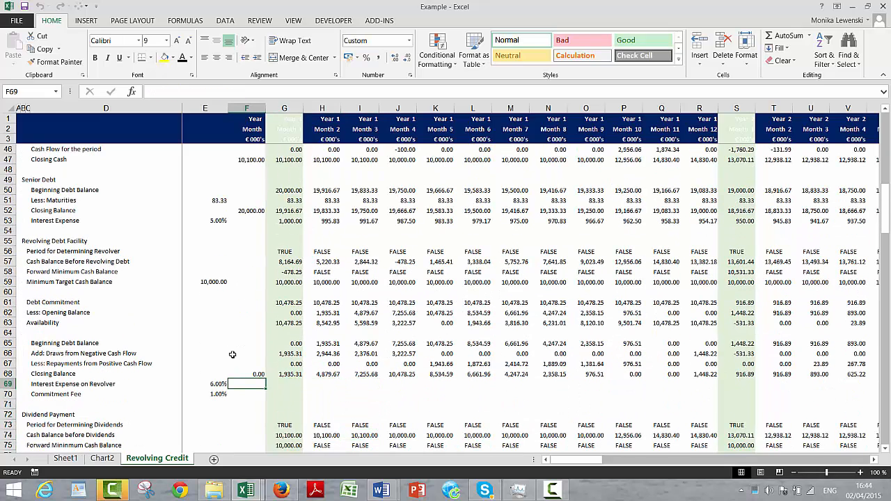
key("Right")
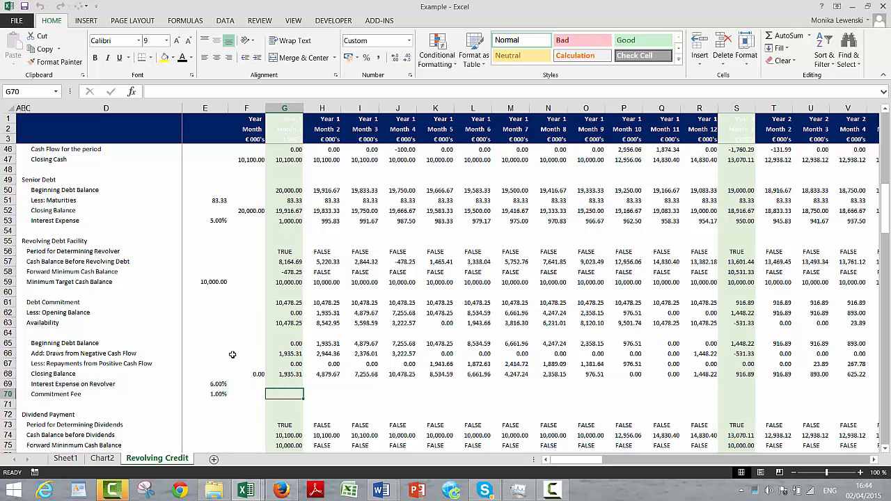
- Review the Dividend Payment section from the period for determining dividends down to the Annual Dividends Allowed row
key("Down")
key("Down")
key("Down")
key("Down")
key("Down")
key("Down")
key("Down")
key("Down")
key("Down")
key("Down")
key("Down")
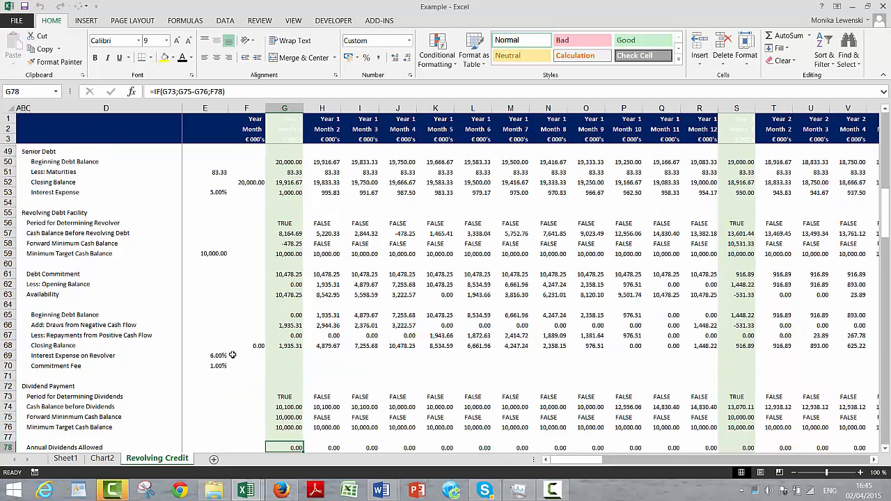
key("Down")
key("Up")
key("Up")
key("Up")
key("Up")
key("Up")
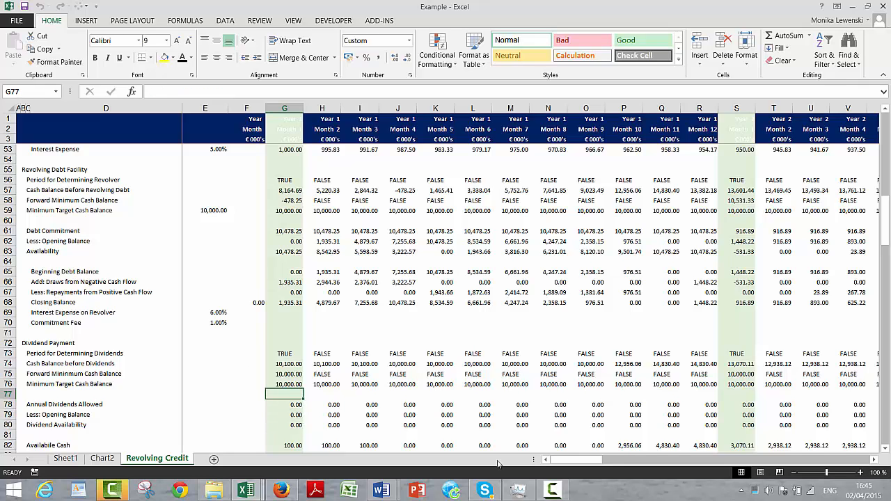
left_click(553, 491)
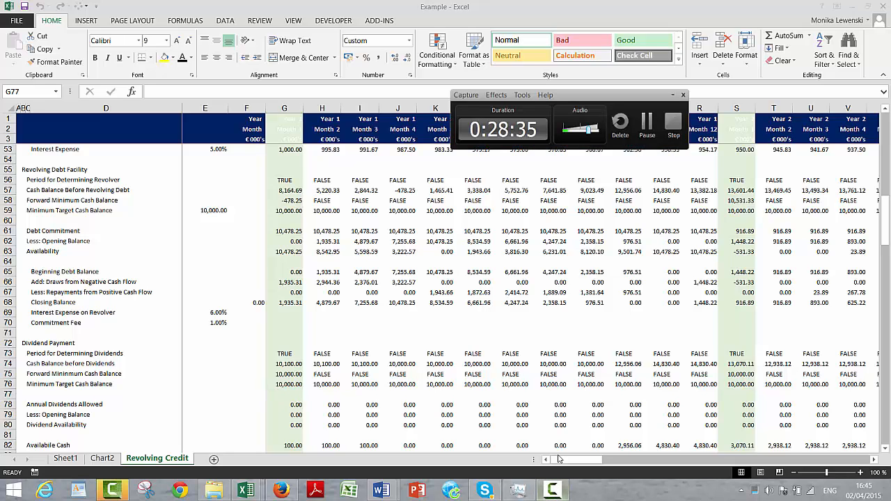
left_click(673, 125)
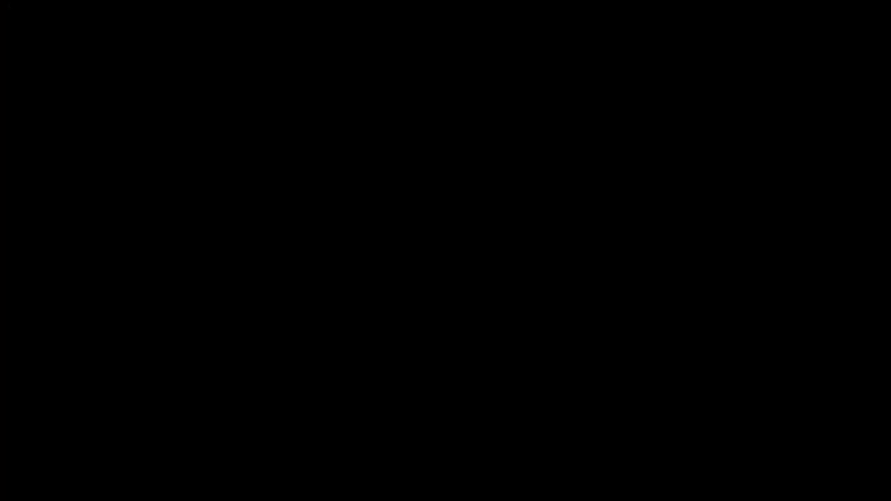